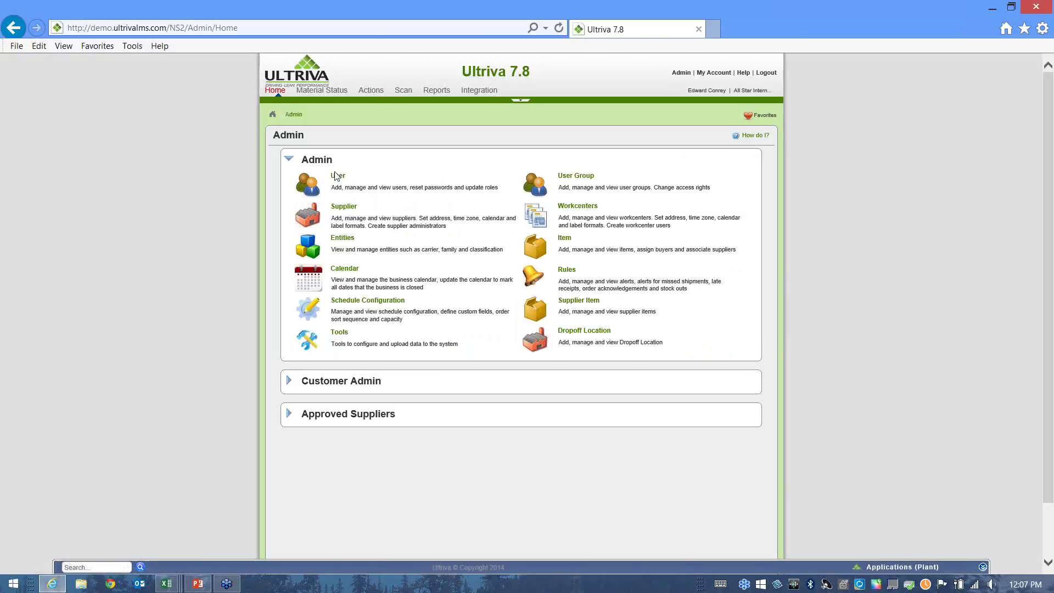
Go from the User List to a blank Create User form for All Star International.
left_click(336, 177)
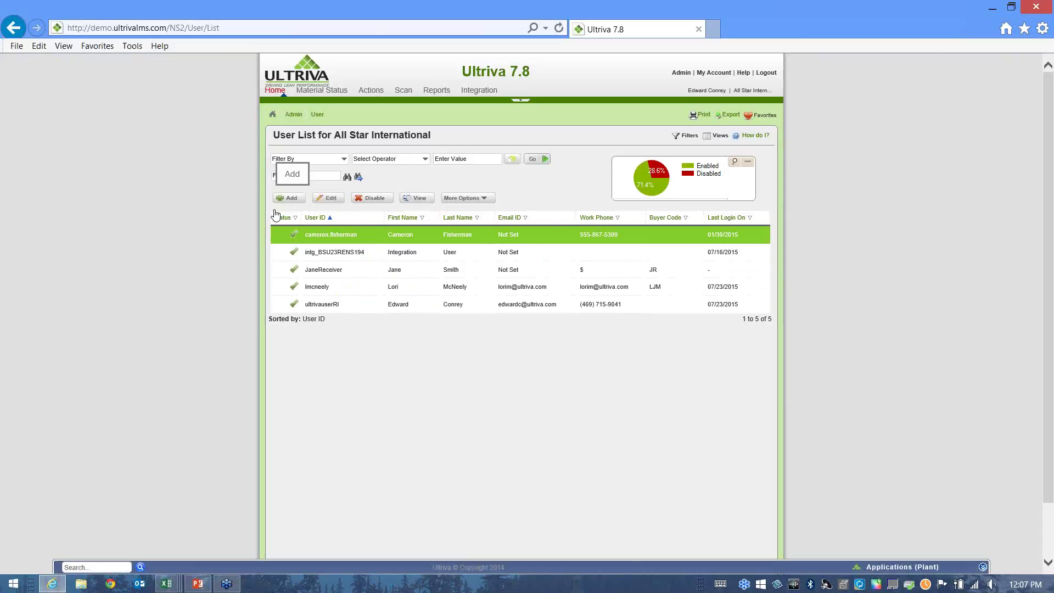
left_click(290, 199)
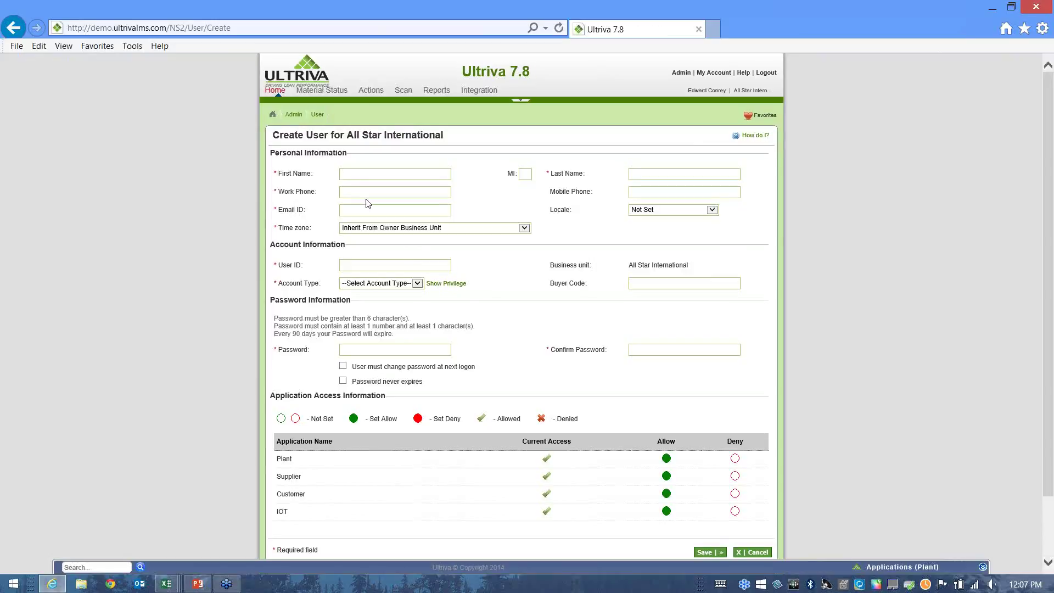
Enter the new user's first name, last name, suggested work phone and e-mail address.
key("Tab")
key("Tab")
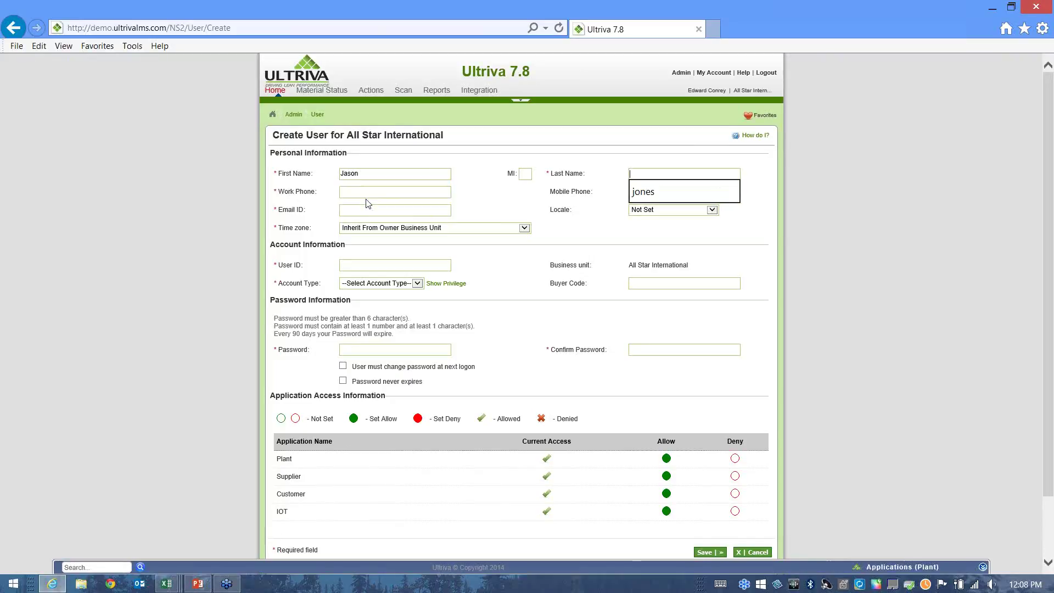
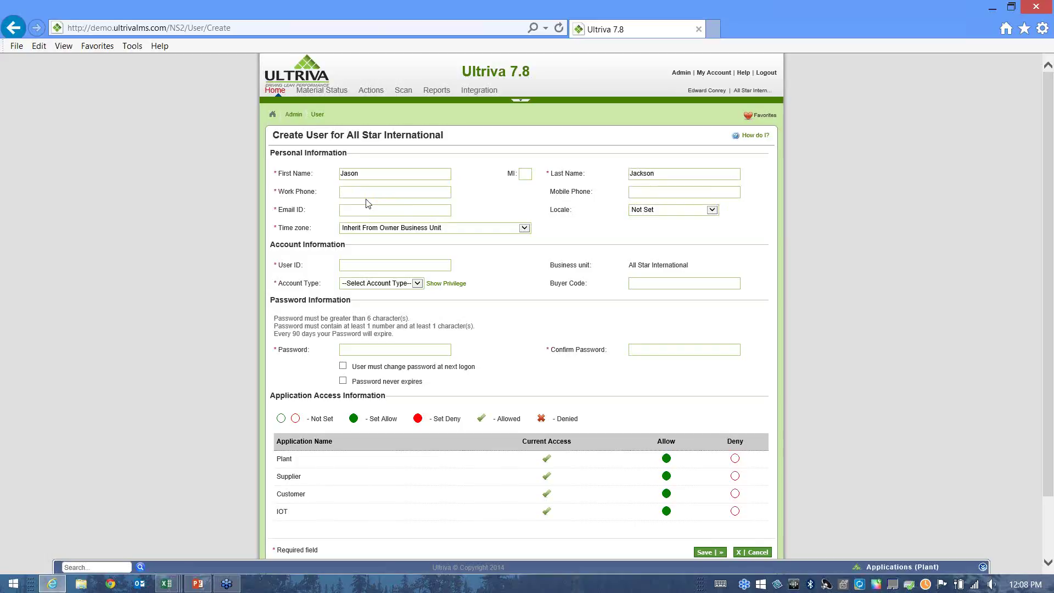
key("Tab")
type("55")
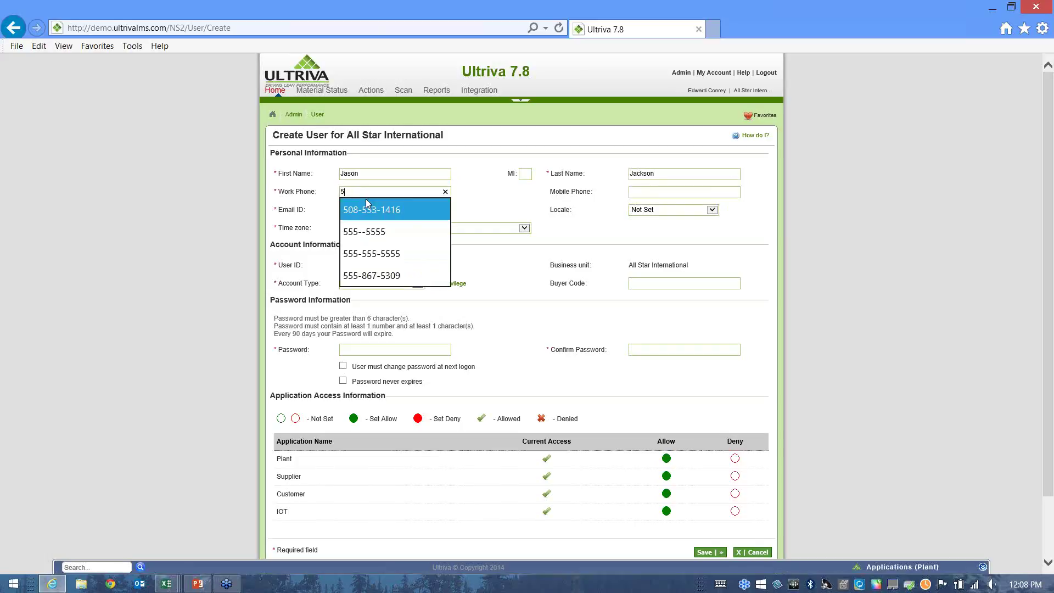
key("Down")
key("Down")
key("Down")
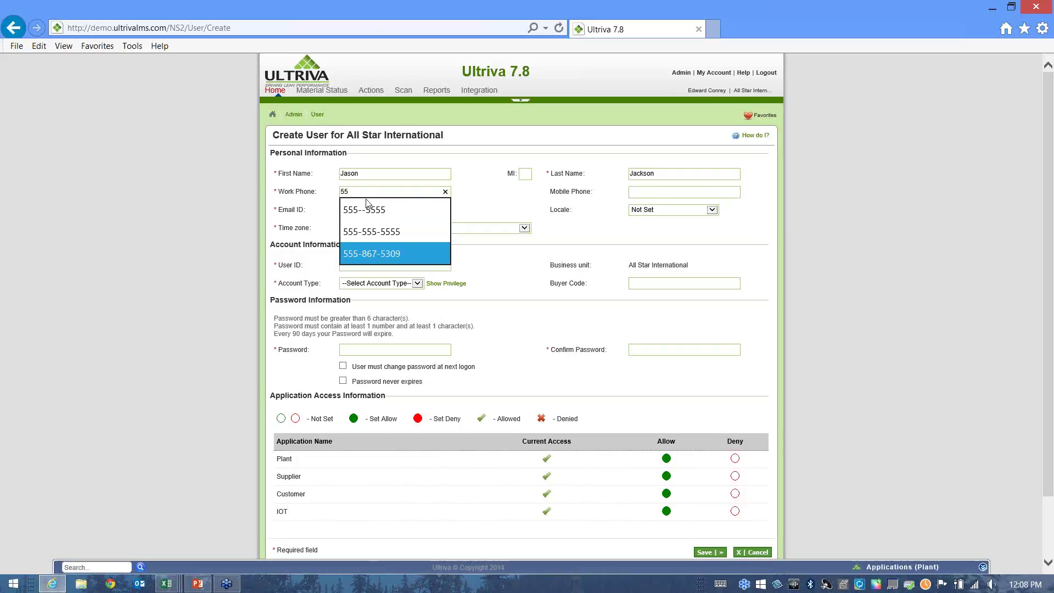
key("Return")
key("Tab")
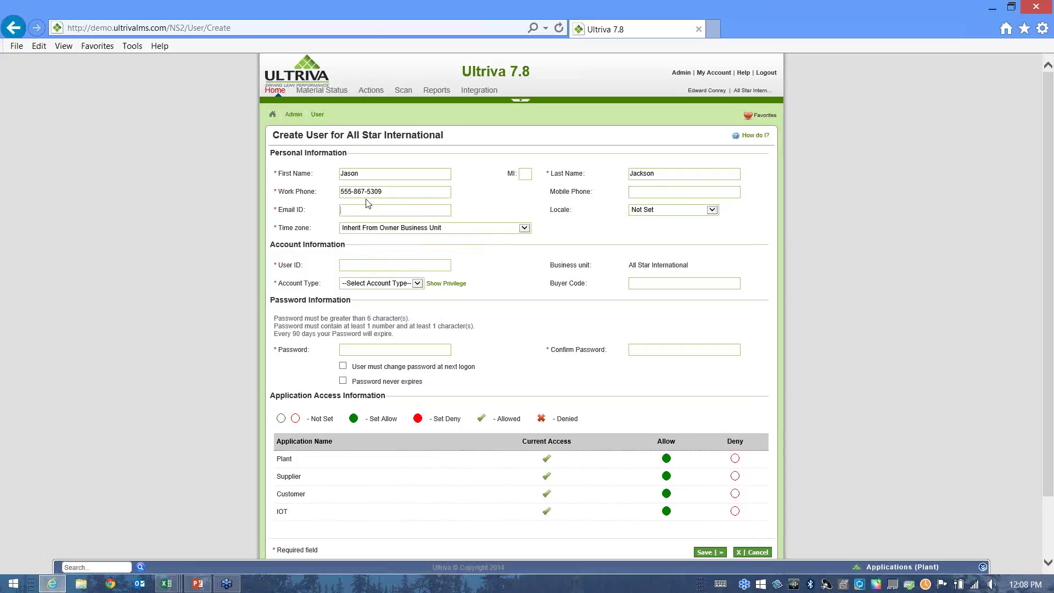
key("Tab")
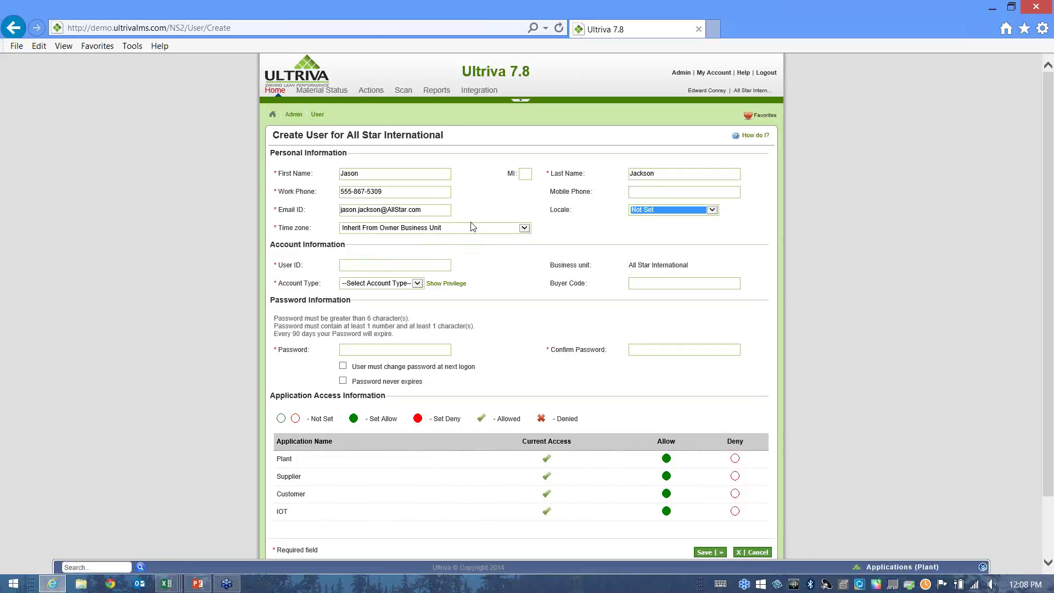
Set the user's time zone to (GMT-10:00) Hawaii.
left_click(524, 228)
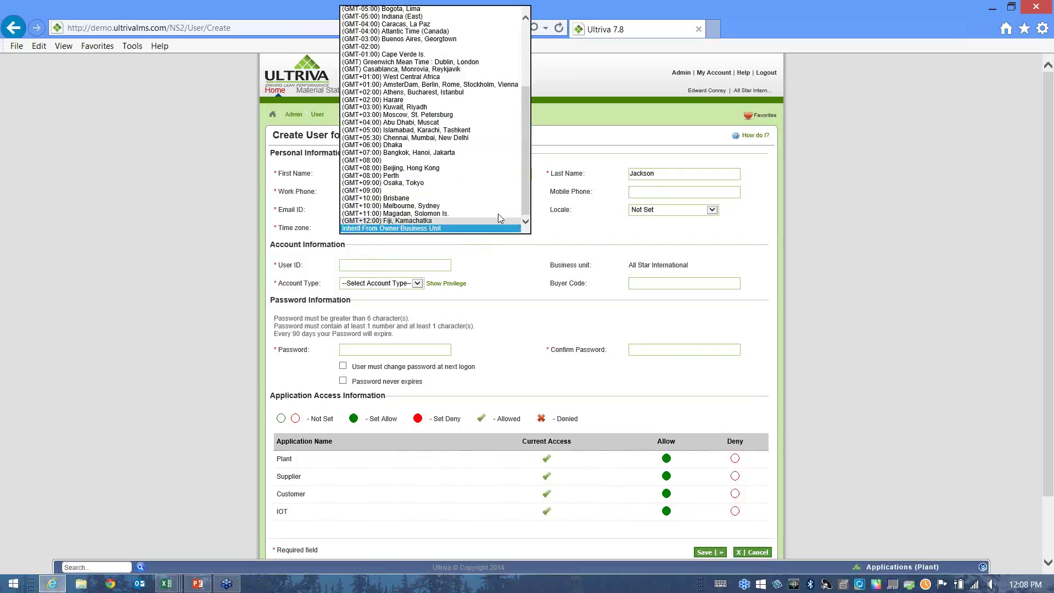
scroll(467, 159, "up", 5)
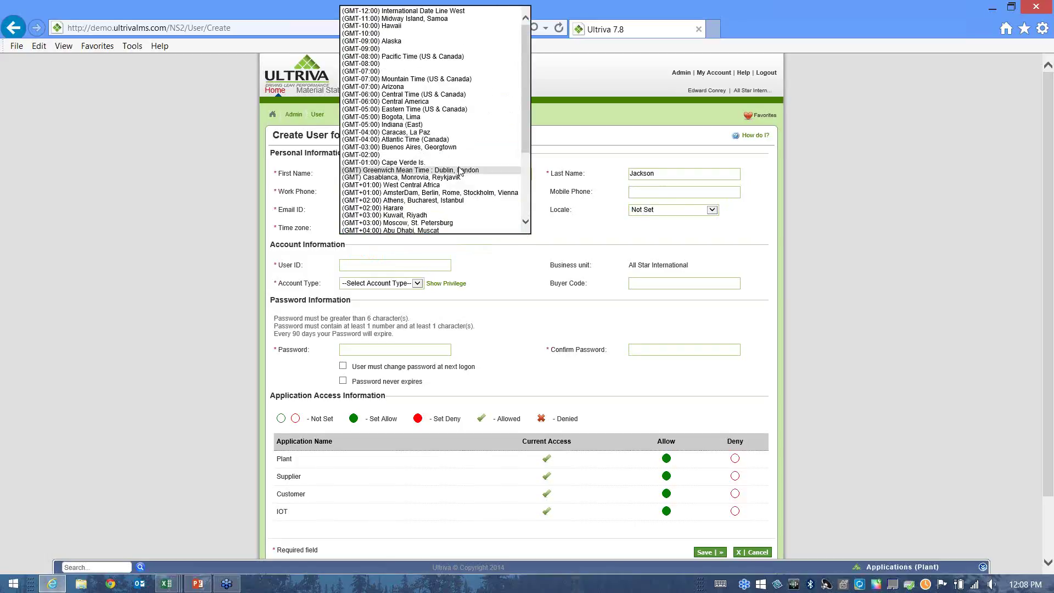
left_click(407, 87)
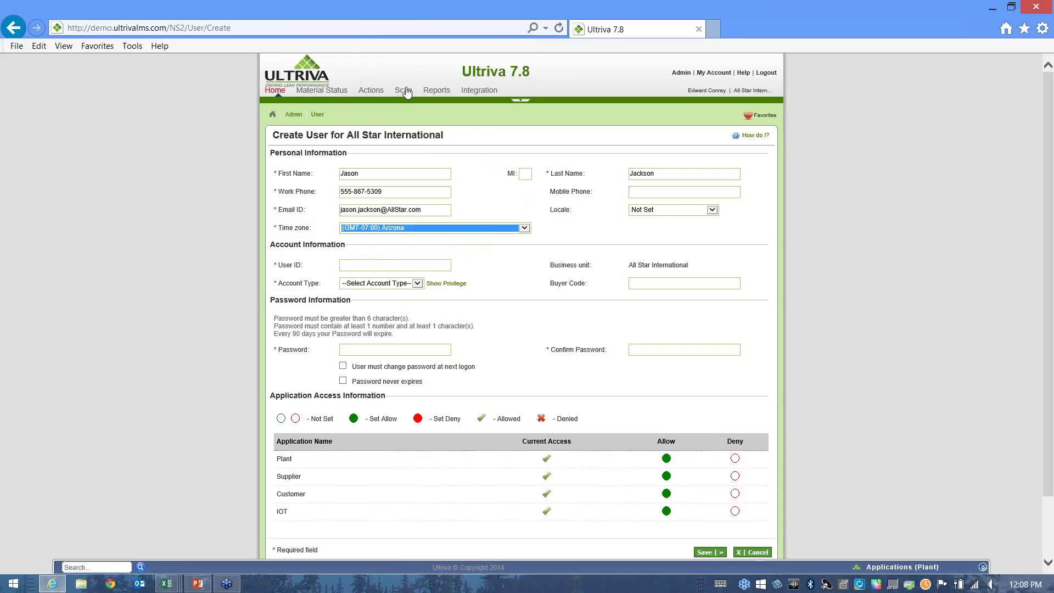
left_click(525, 229)
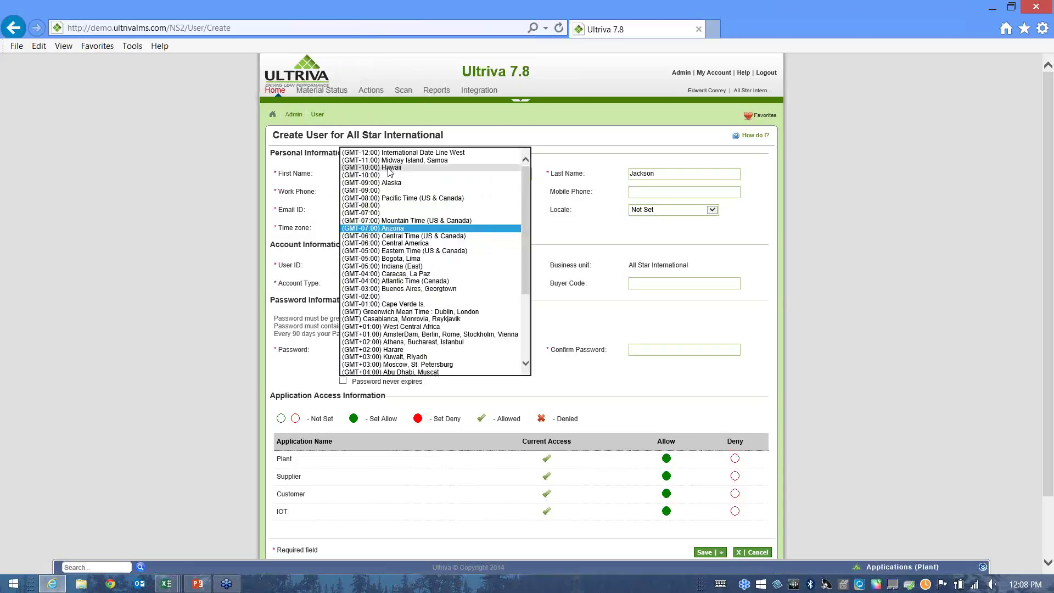
left_click(455, 168)
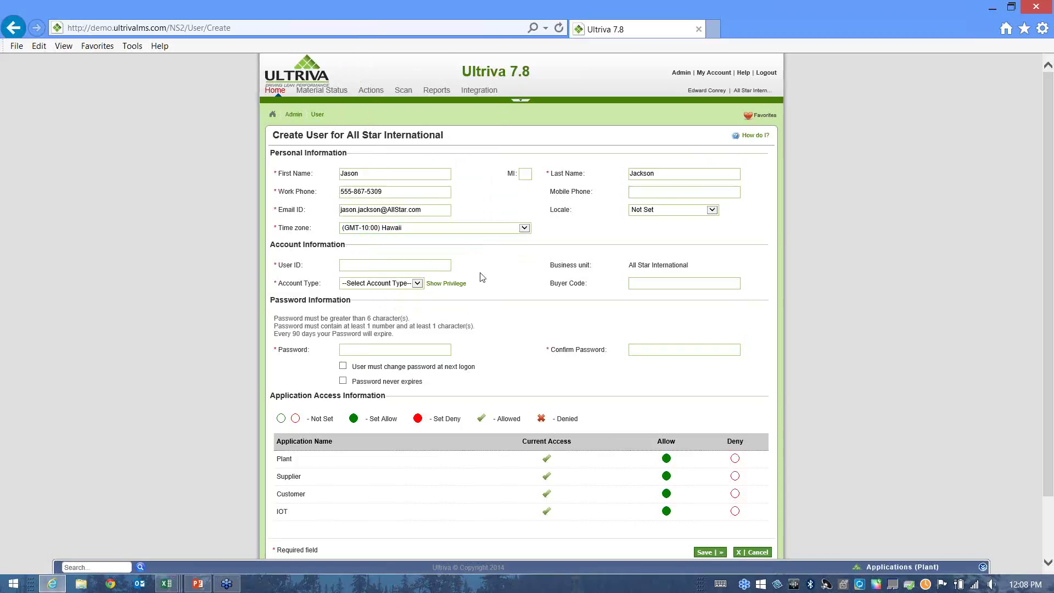
Enter the user ID, based on the user's e-mail, and choose account type Plant Planner.
key("Tab")
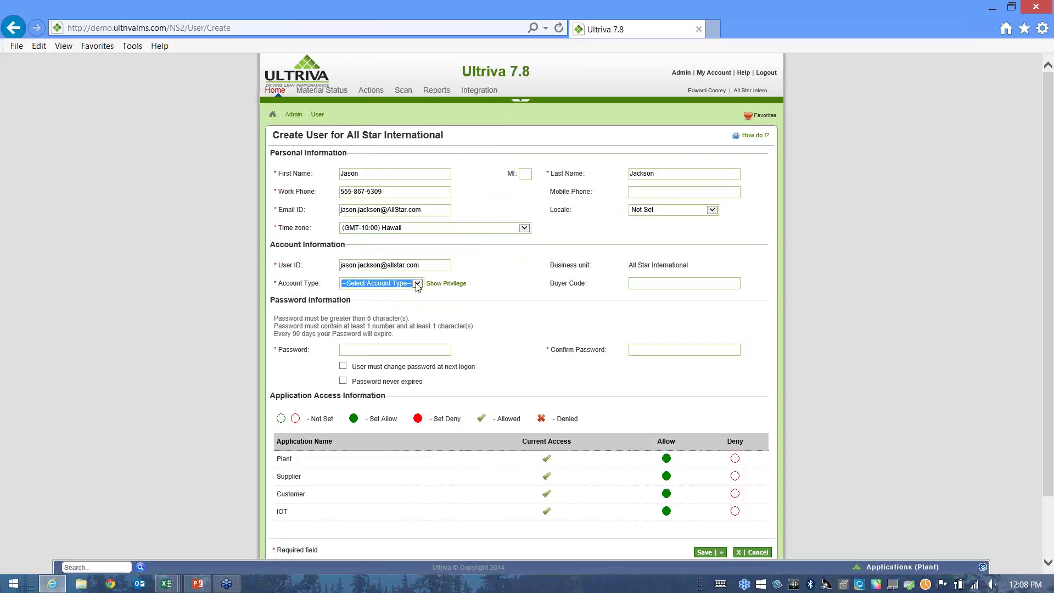
left_click(418, 283)
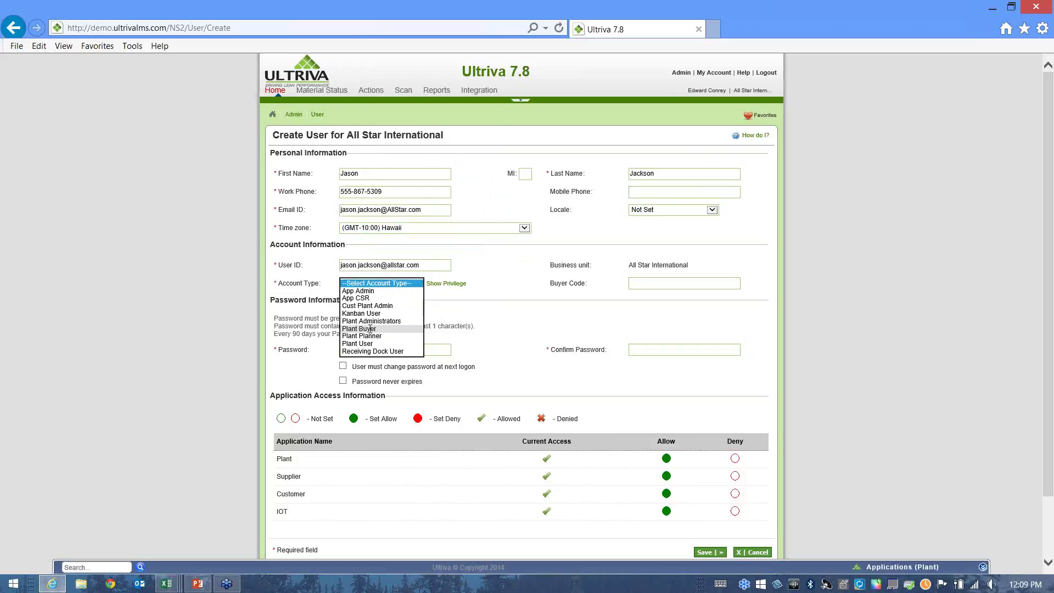
left_click(363, 336)
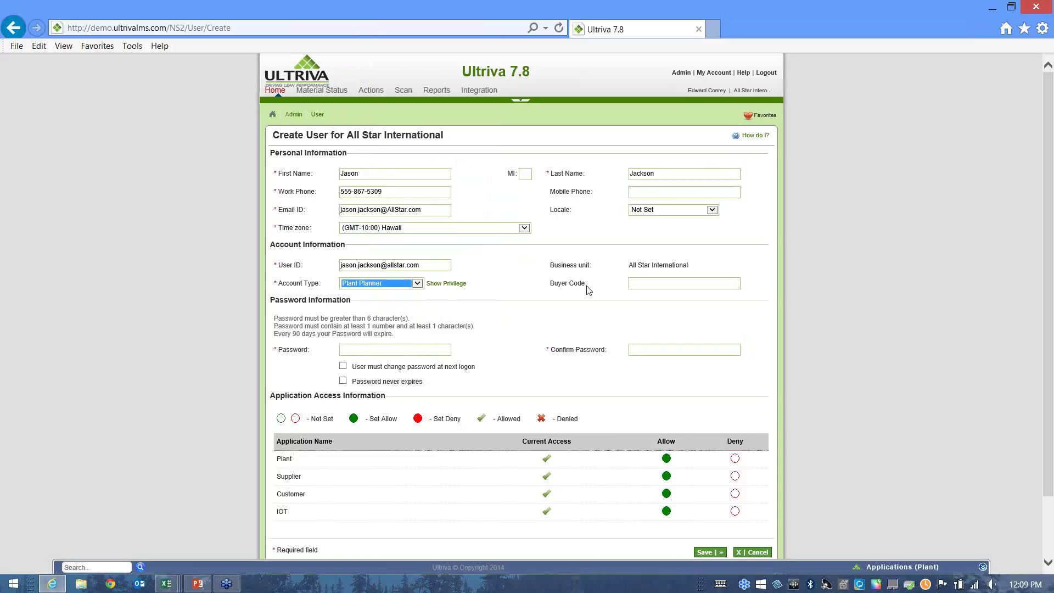
Set matching passwords, require a password change at next logon, and save the user.
left_click(678, 285)
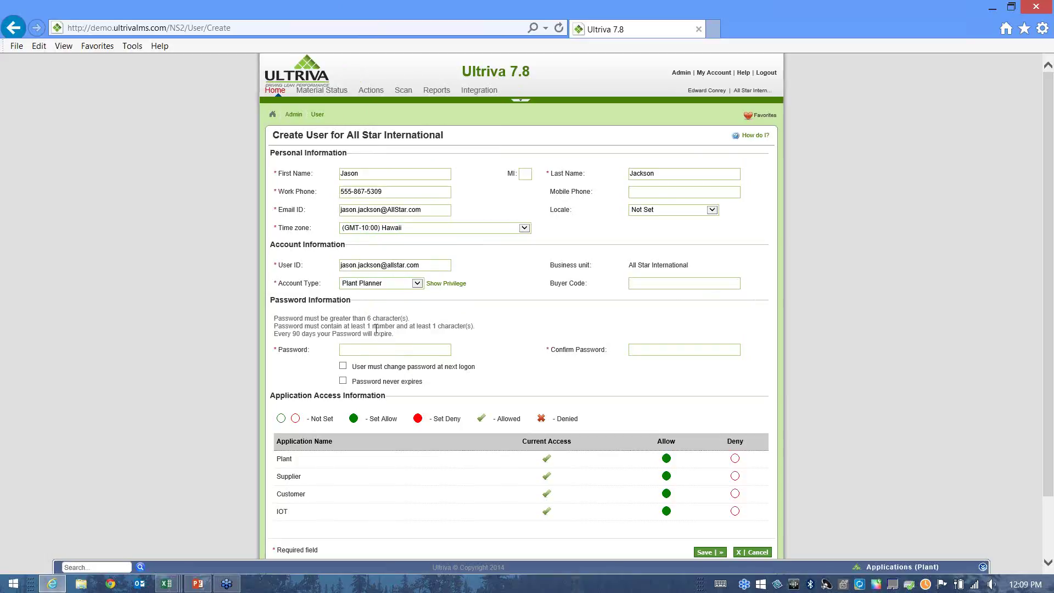
left_click(388, 349)
type("••••••••••••")
left_click(343, 367)
scroll(765, 466, "down", 2)
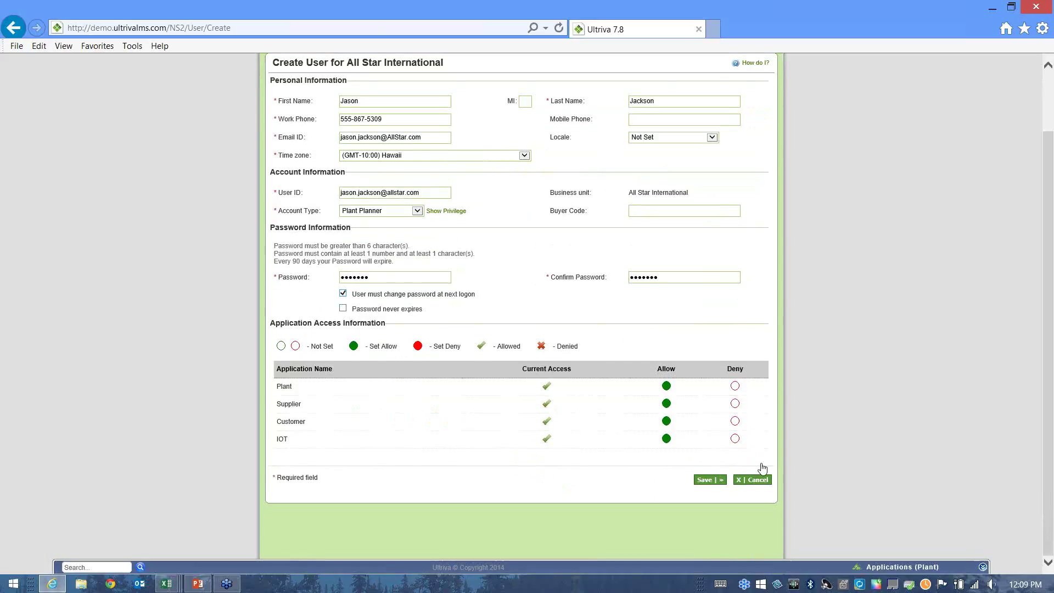
left_click(709, 480)
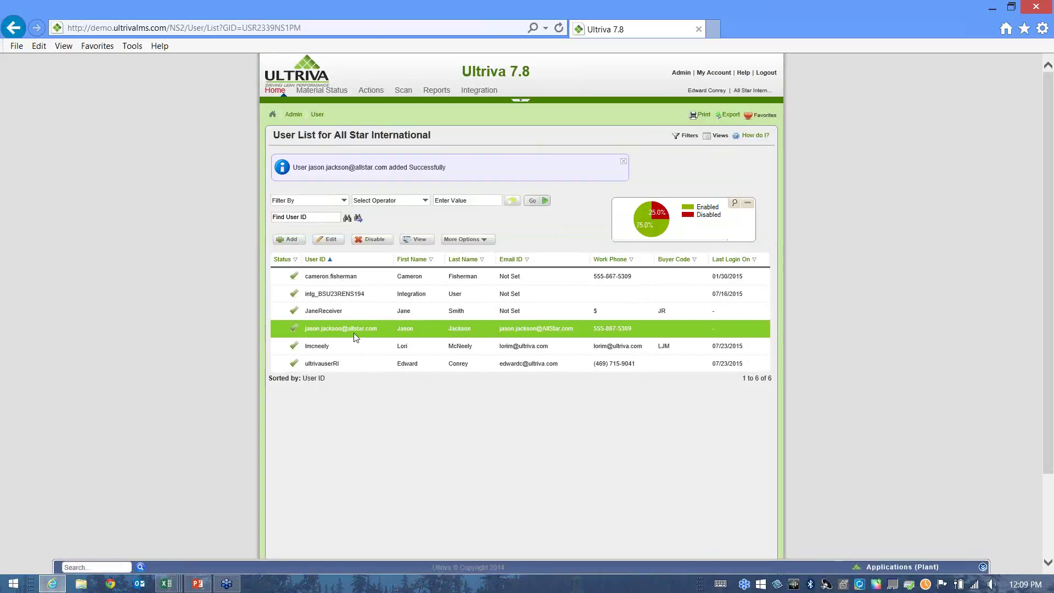
Disable the first user in the list, confirming with Yes.
left_click(362, 285)
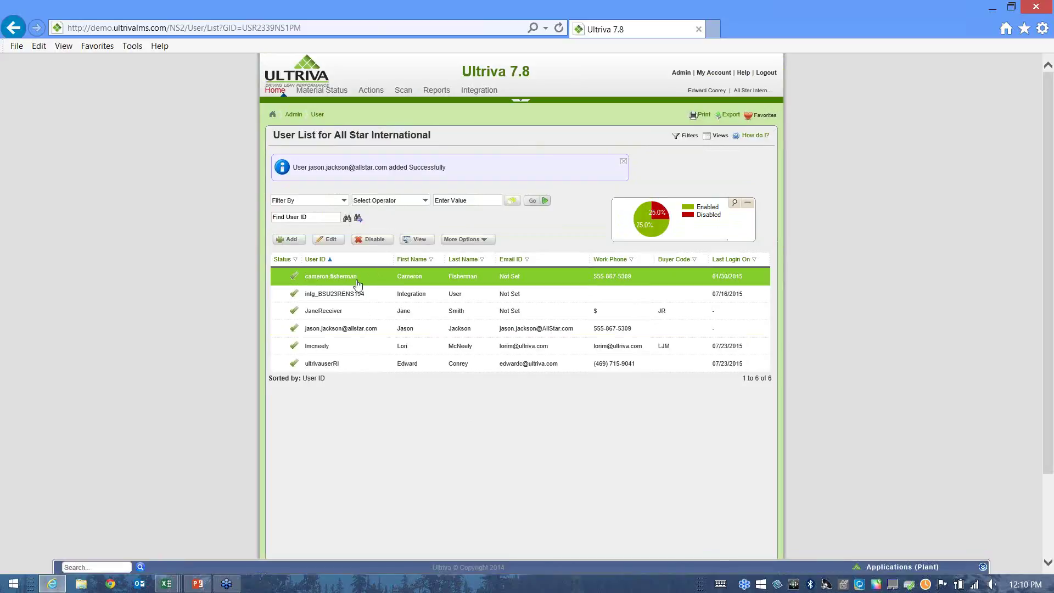
left_click(373, 241)
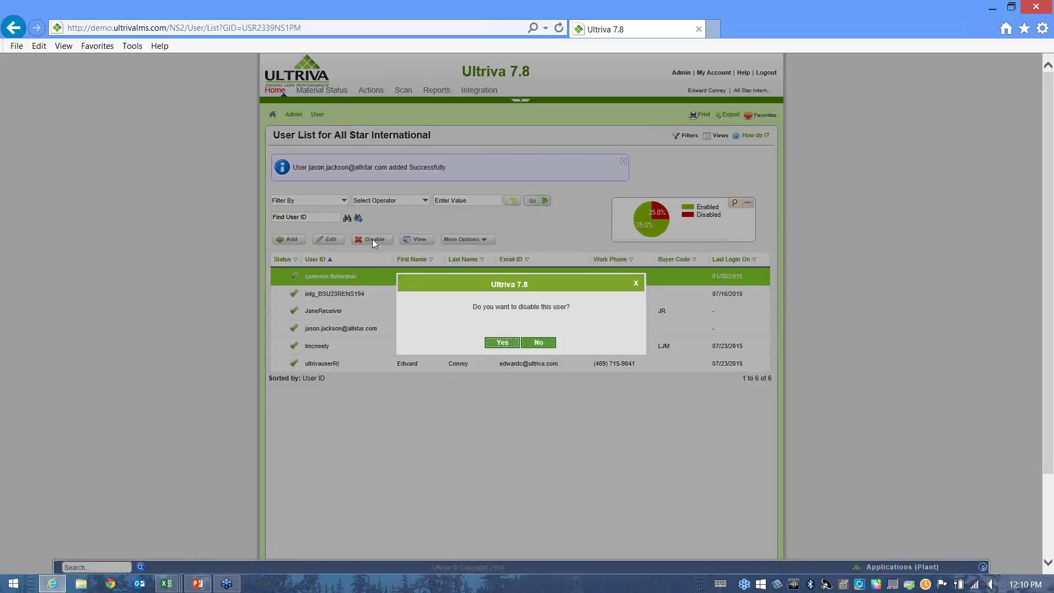
left_click(501, 343)
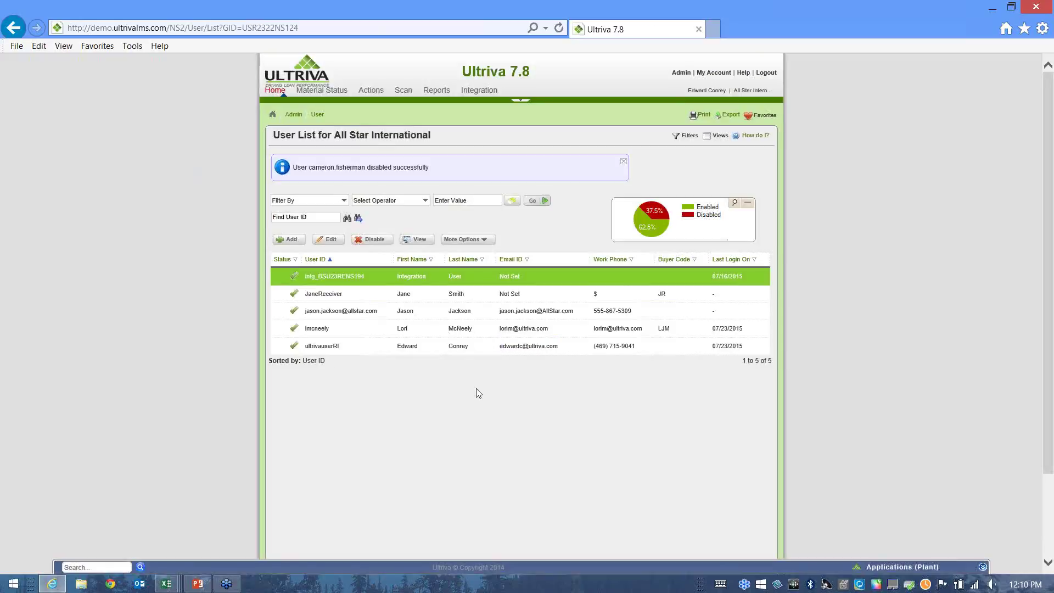
Show disabled and locked users, then unlock the locked user and confirm with Yes.
left_click(485, 242)
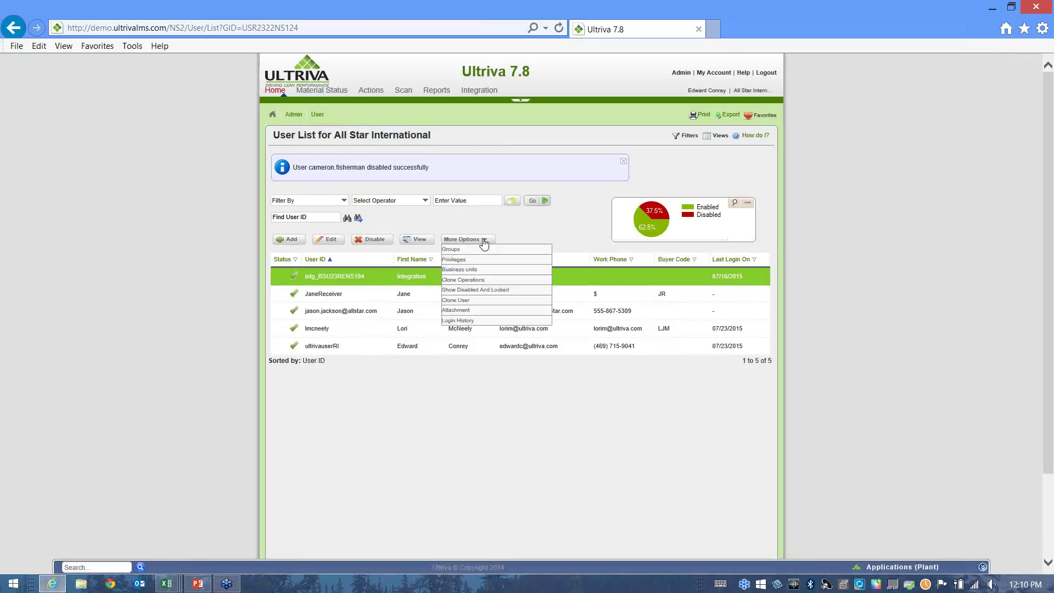
left_click(481, 296)
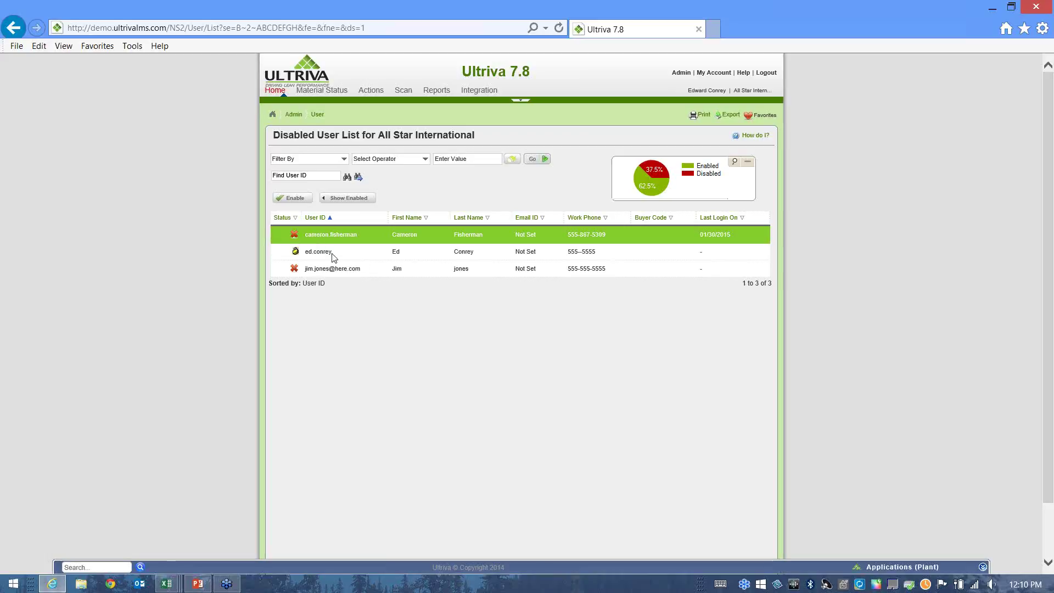
left_click(491, 258)
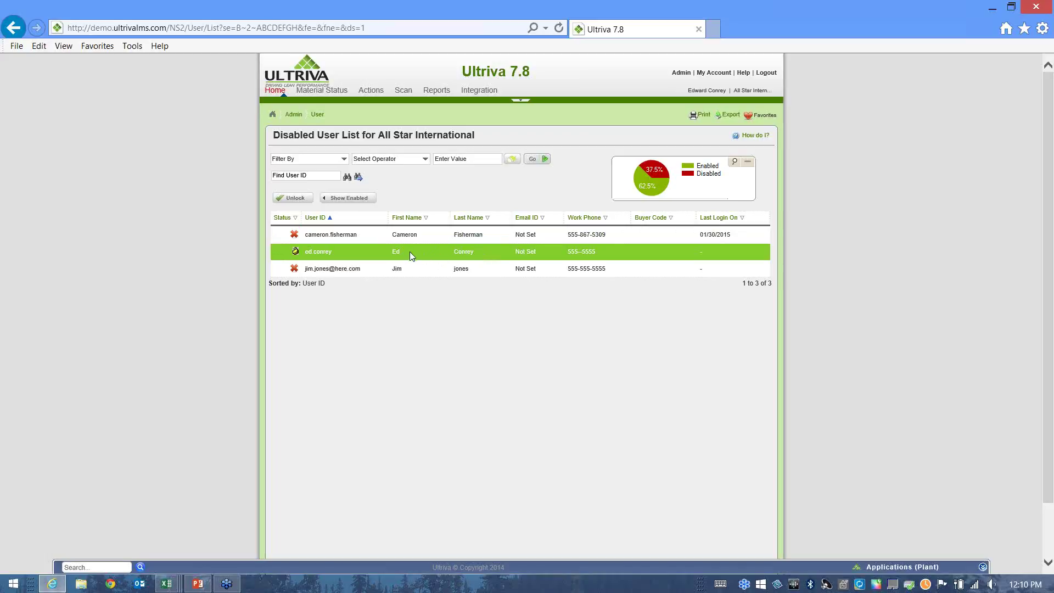
left_click(295, 200)
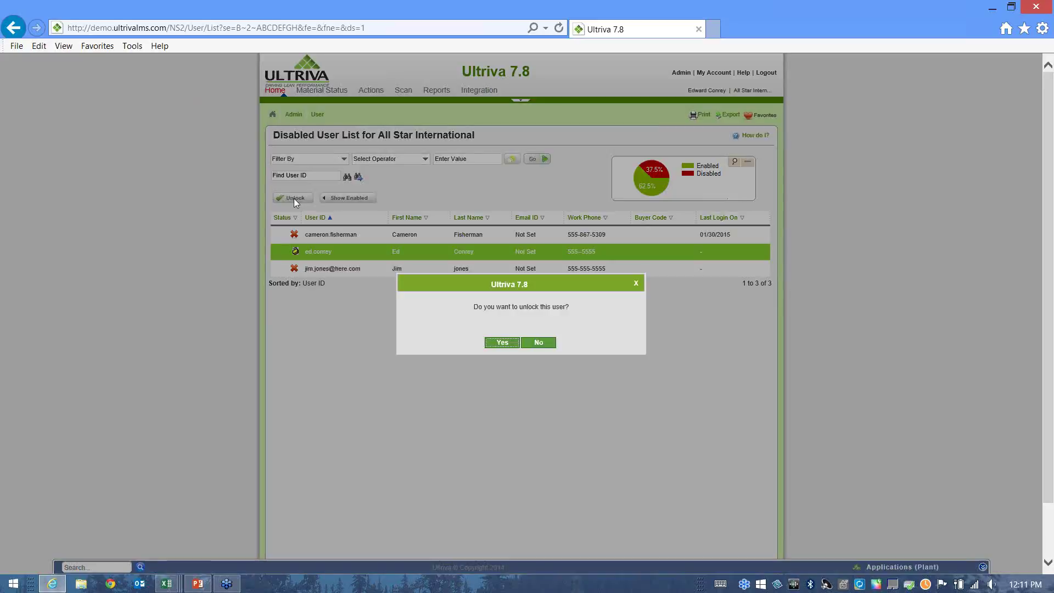
left_click(502, 342)
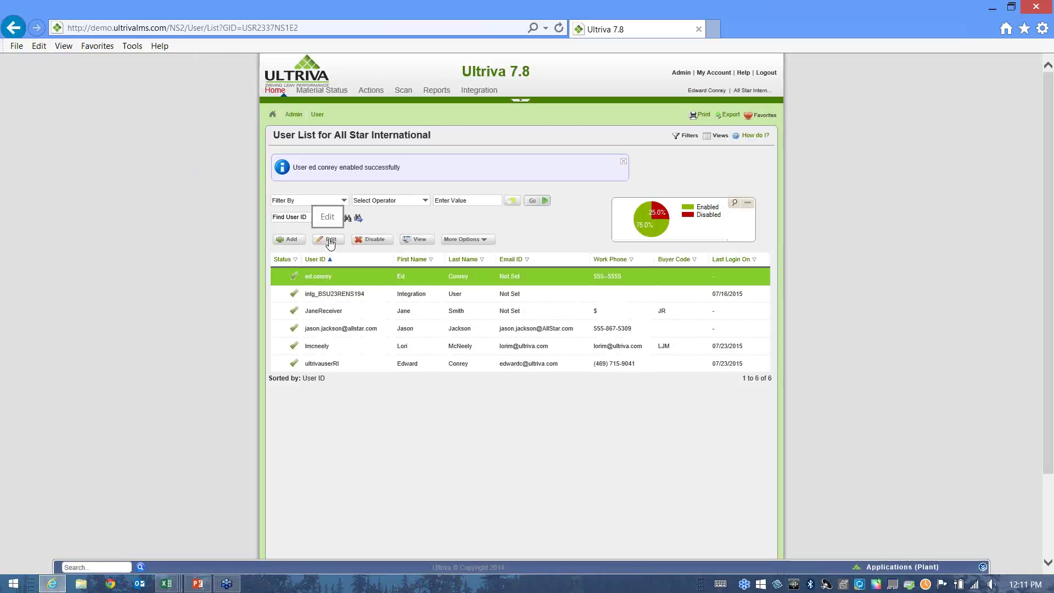
left_click(330, 242)
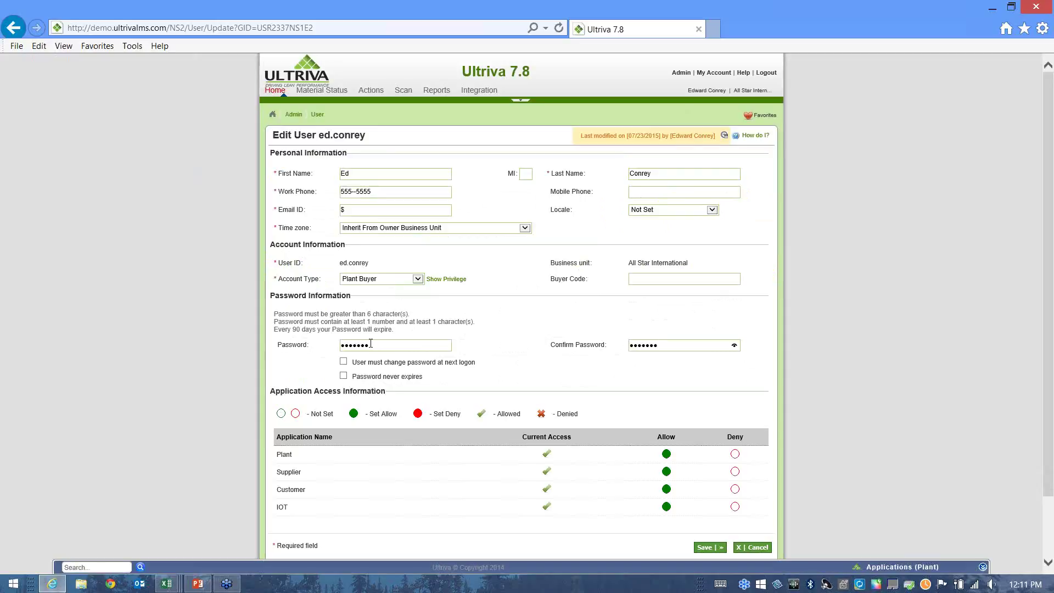
Require the unlocked user to change password at next logon and save the account.
left_click(344, 363)
left_click(708, 549)
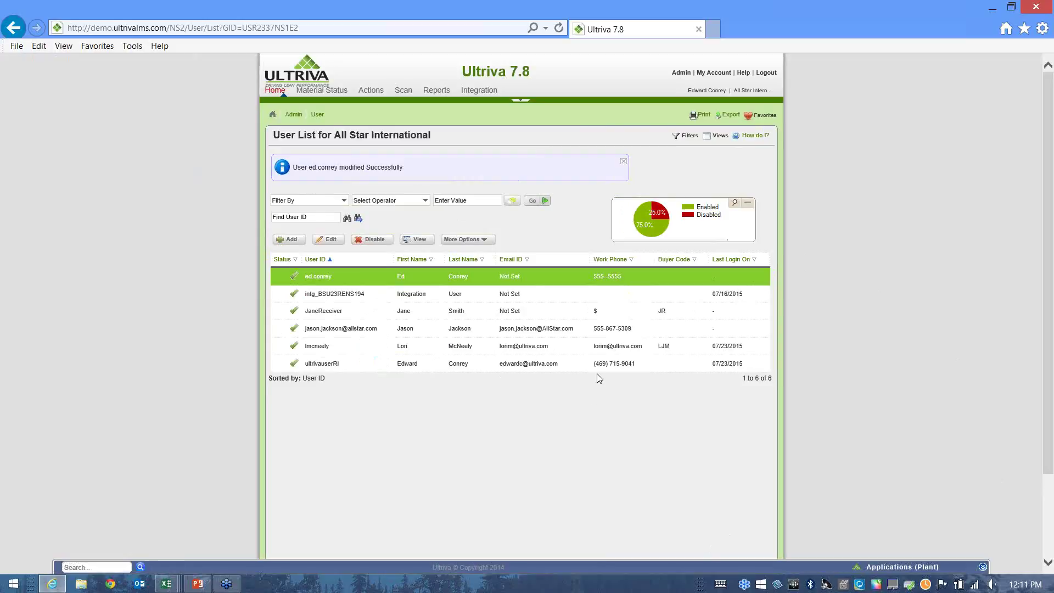
left_click(682, 73)
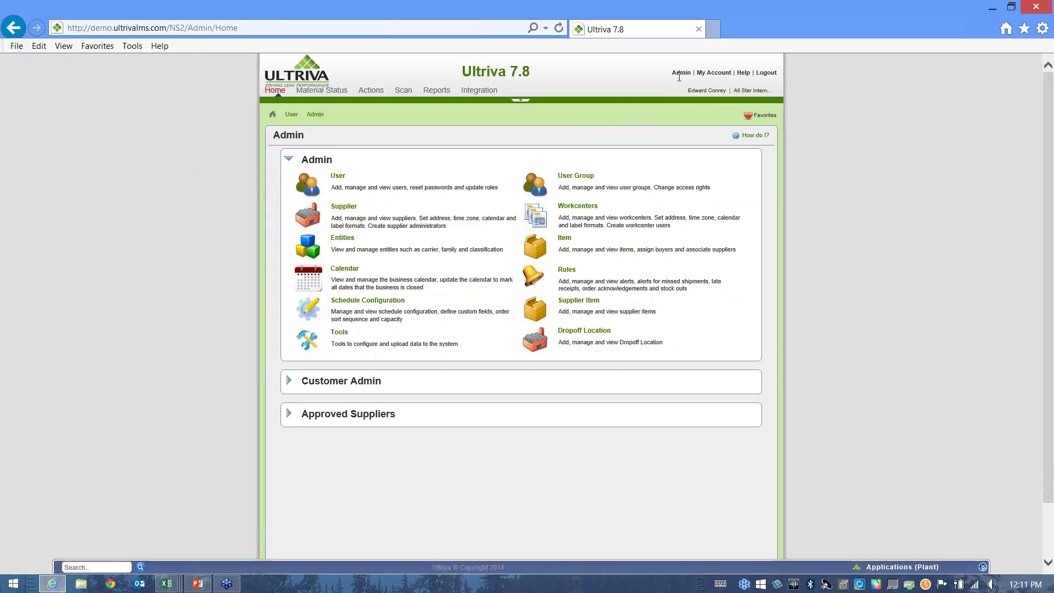
Download the sample UserData.xls file from Data Load > User Load.
left_click(339, 333)
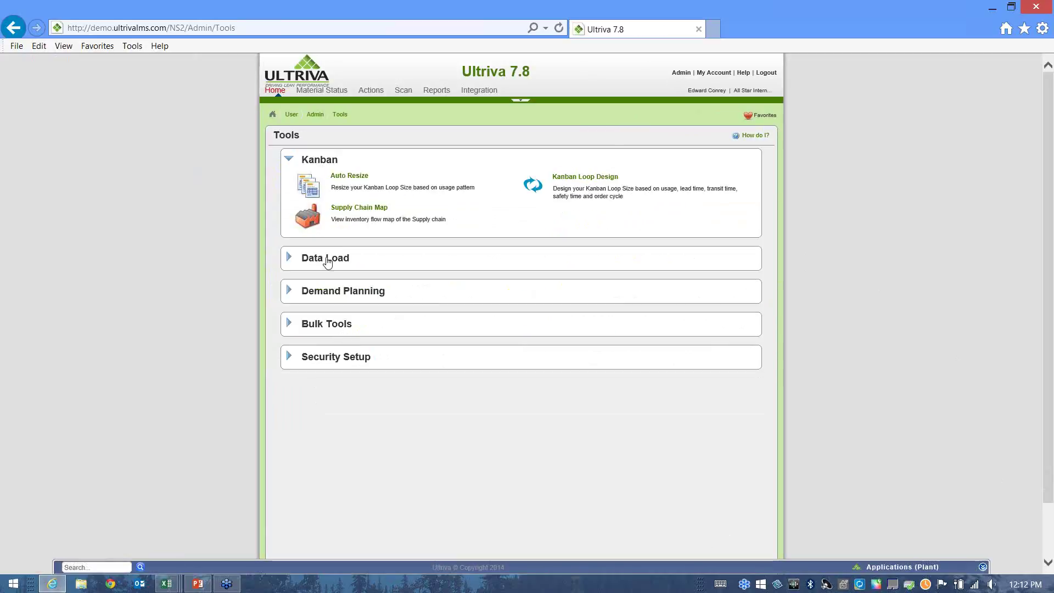
left_click(329, 258)
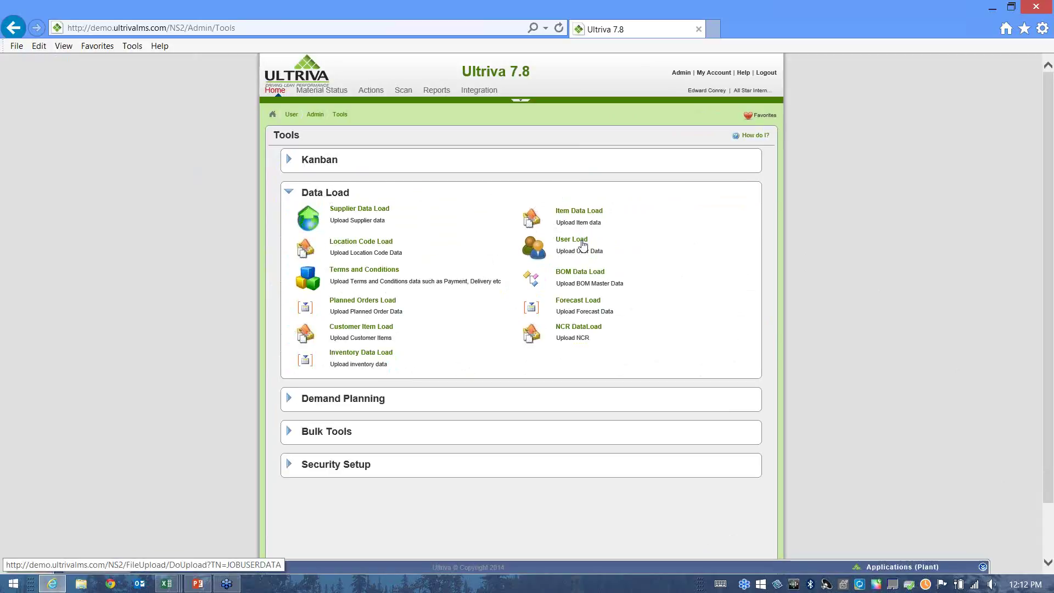
left_click(583, 245)
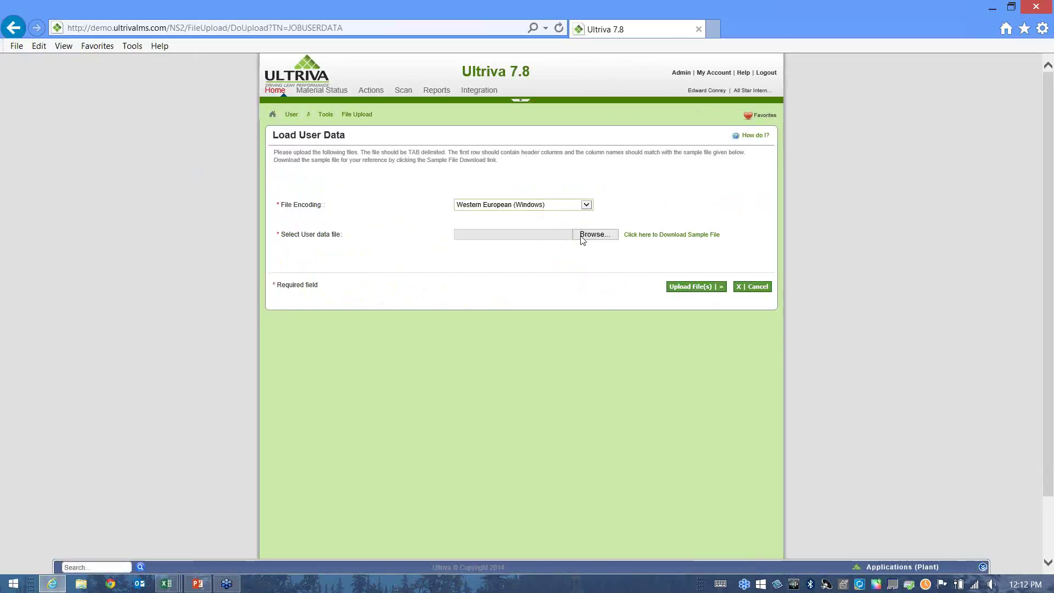
left_click(583, 236)
left_click(650, 236)
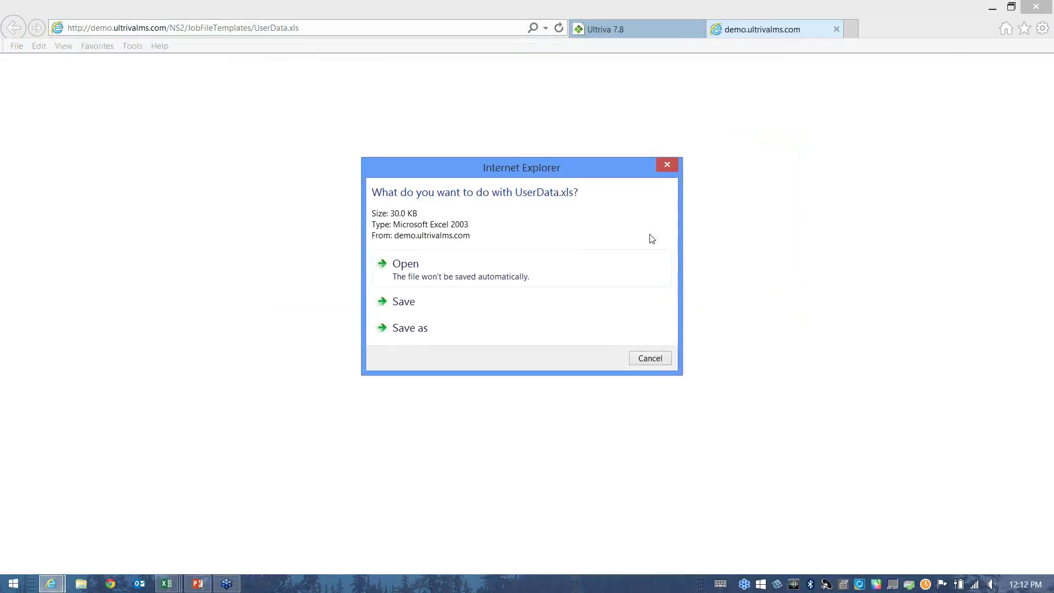
Open the sample UserData.xls in Excel, review its header comments, then close it.
left_click(402, 276)
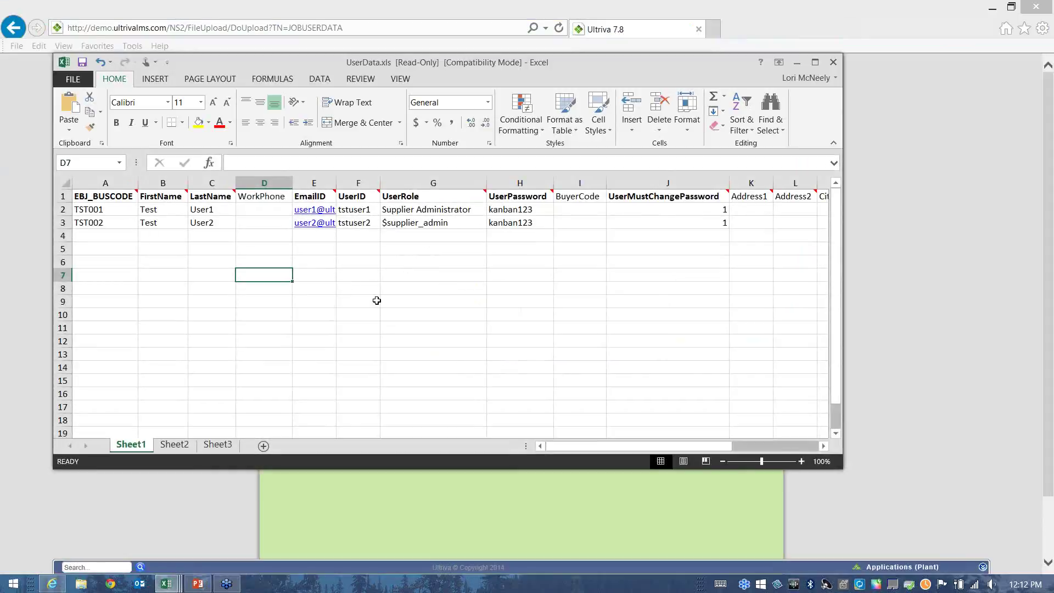
left_click(377, 300)
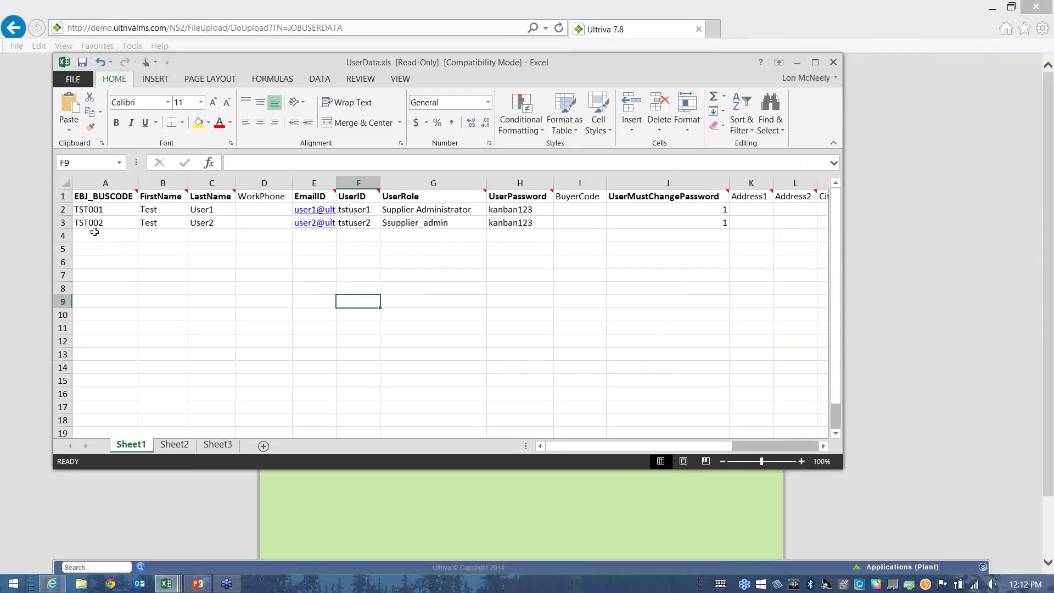
mouse_move(136, 196)
mouse_move(725, 194)
left_click(834, 62)
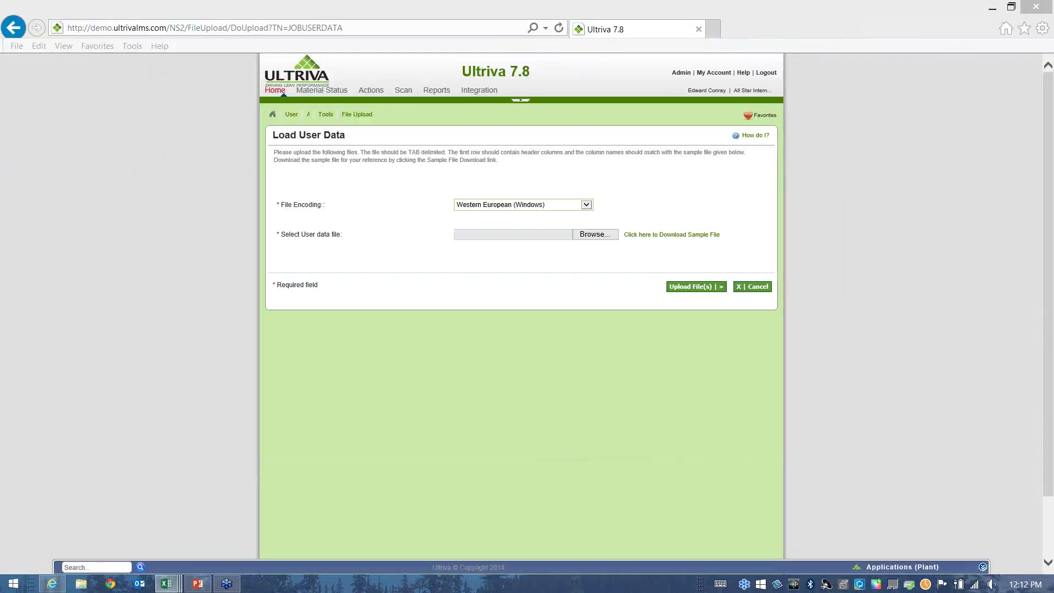
Review UserDataLoadWebinar1's business codes, names, phone, e-mail, user IDs, roles and passwords.
left_click_drag(1053, 283, 443, 13)
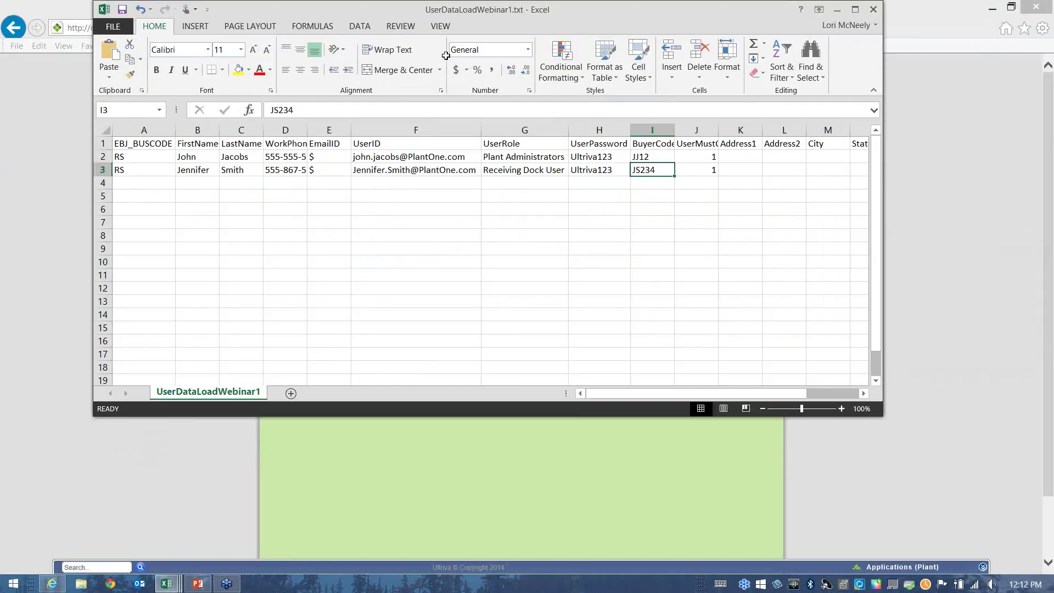
left_click(146, 145)
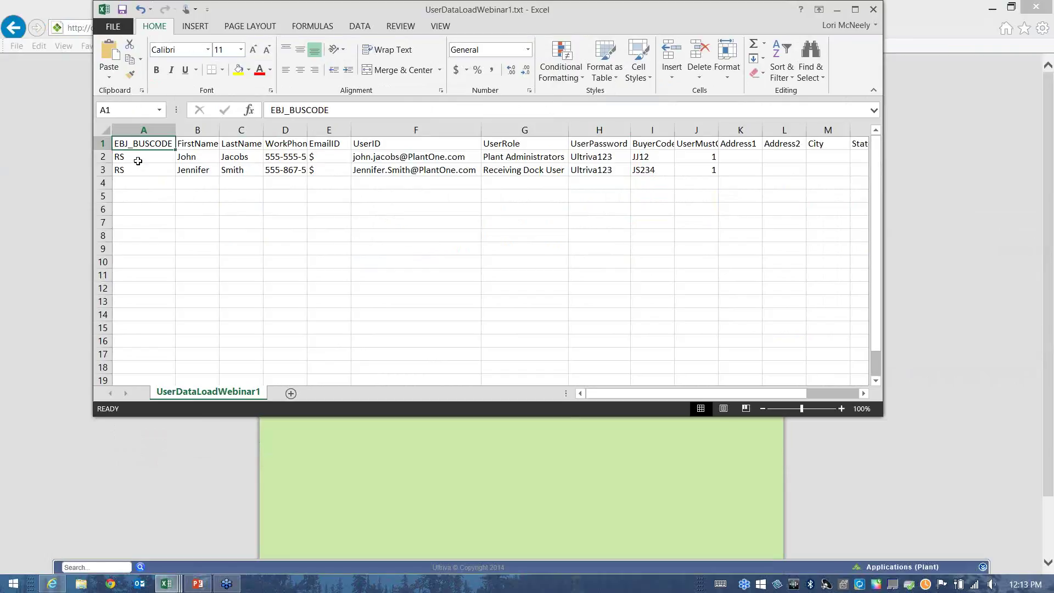
left_click(138, 156)
left_click(136, 172)
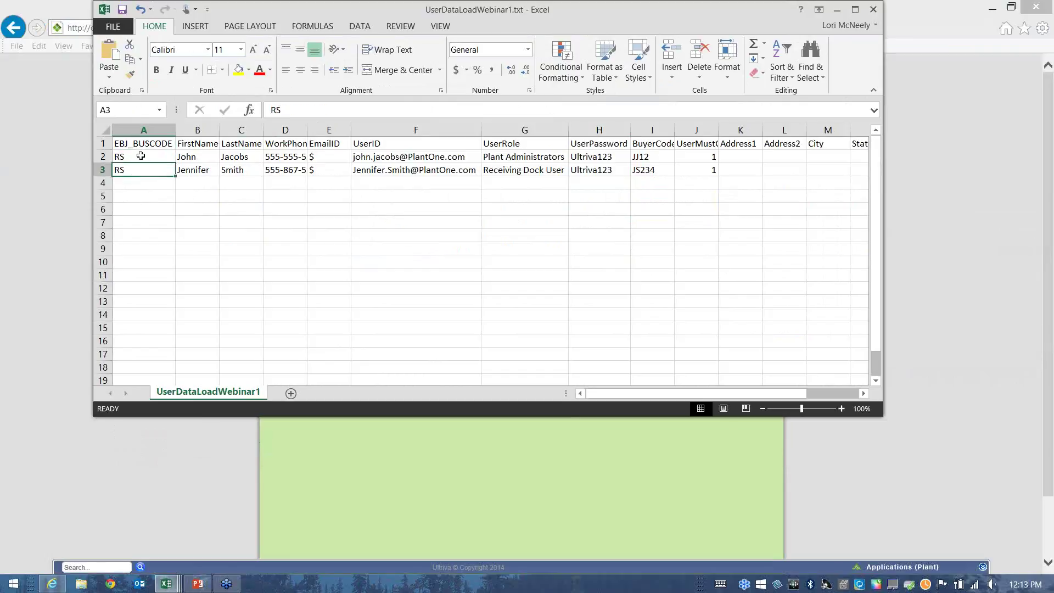
left_click(241, 161)
left_click(291, 157)
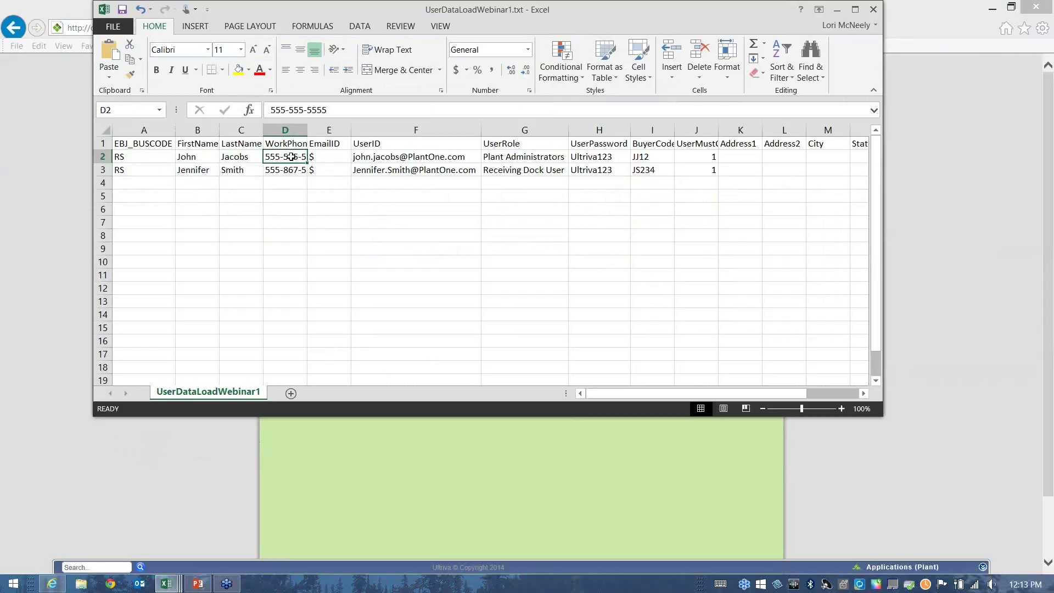
left_click(328, 159)
left_click(408, 163)
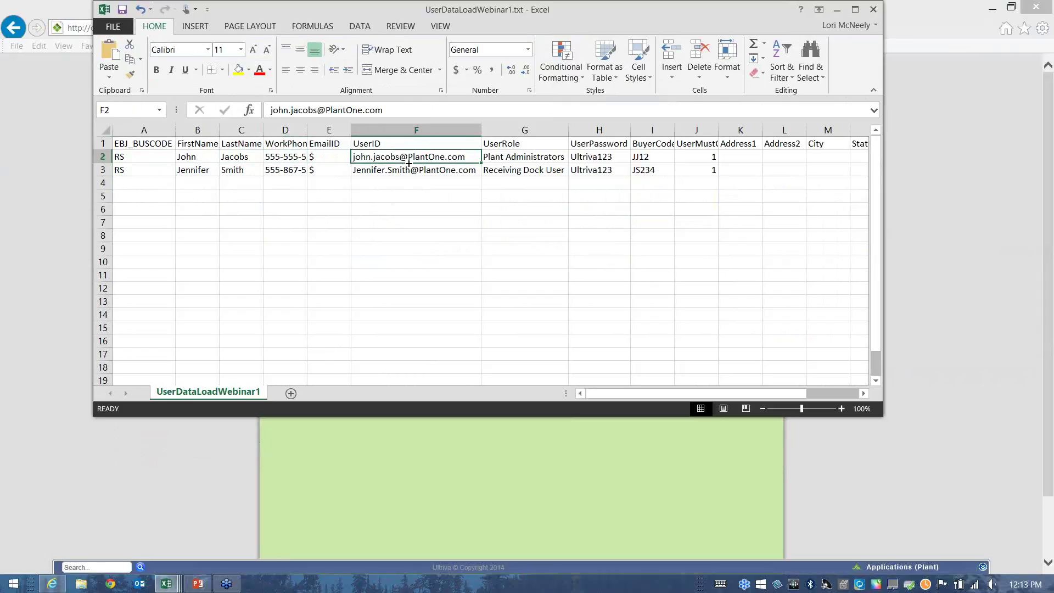
left_click(545, 161)
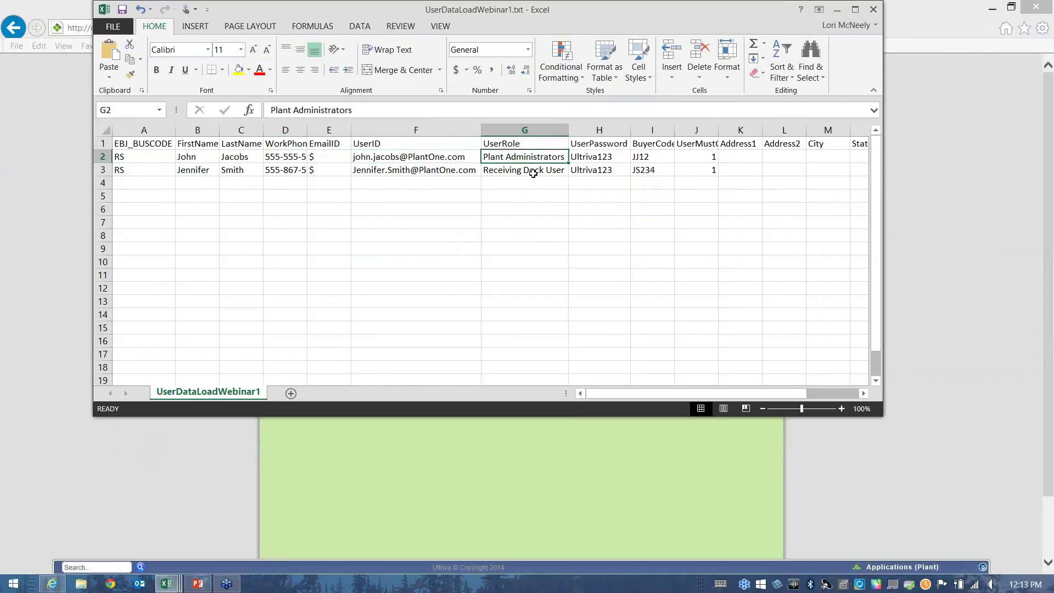
left_click(532, 172)
left_click(541, 158)
left_click_drag(600, 156, 600, 176)
Autofit column J to reveal the full UserMustChangePassword header and check its flags.
left_click_drag(713, 137, 762, 137)
double_click(762, 133)
left_click(763, 157)
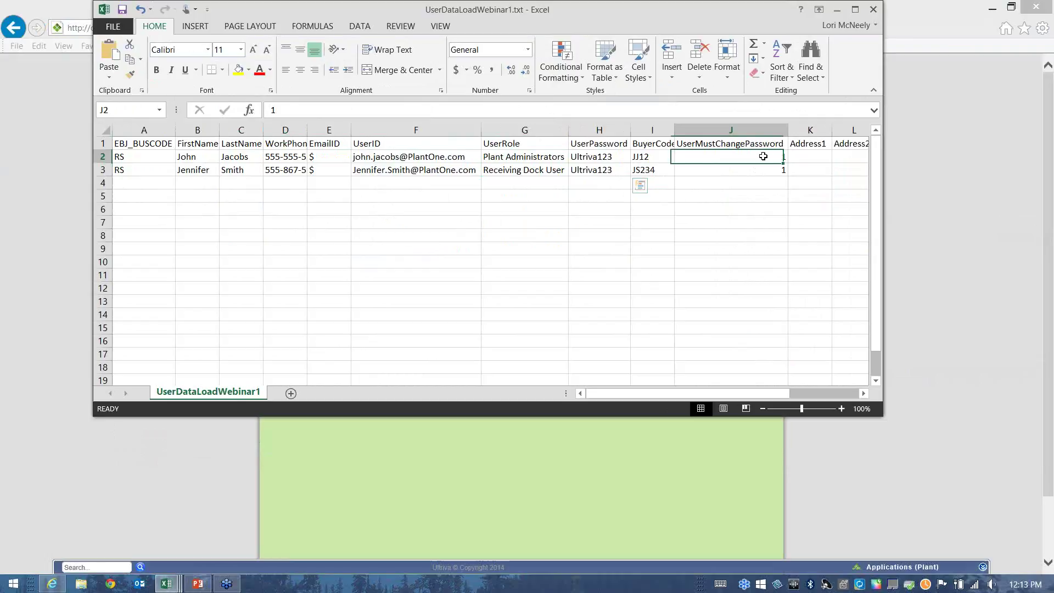
left_click_drag(763, 157, 762, 172)
left_click(749, 223)
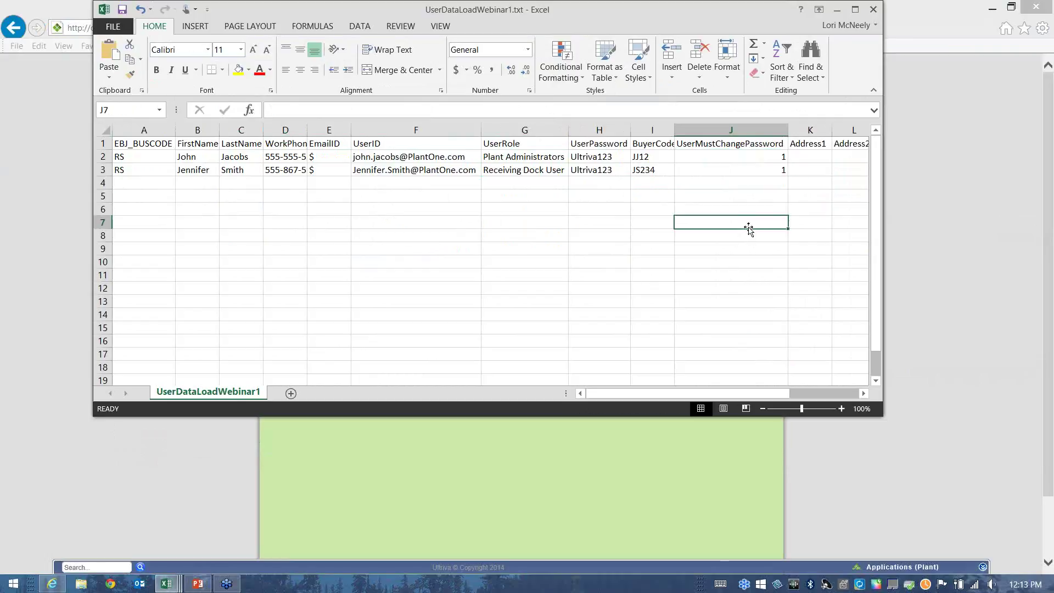
left_click(734, 159)
left_click(590, 166)
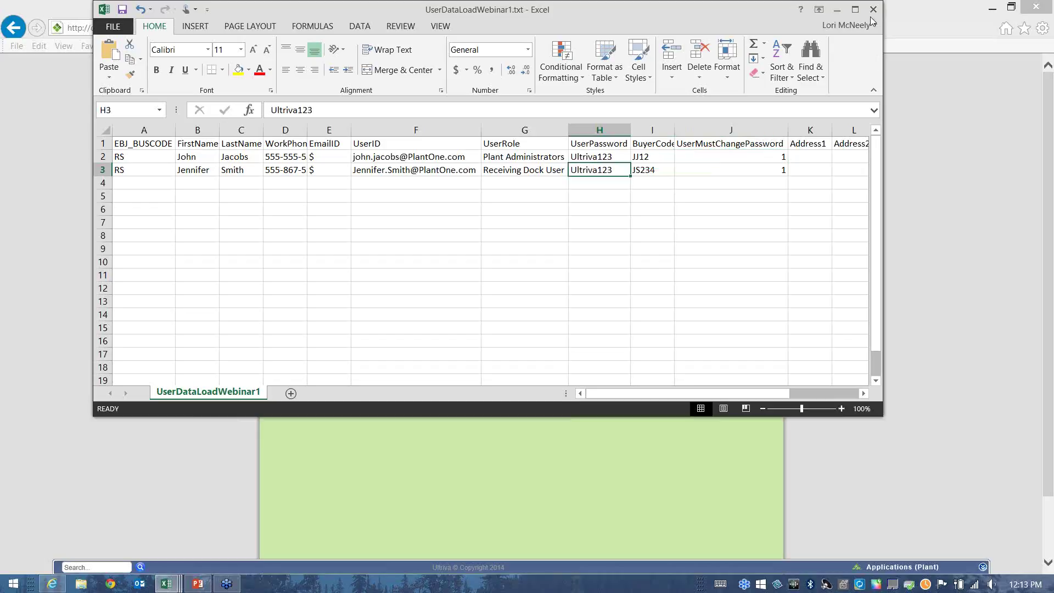
left_click(110, 27)
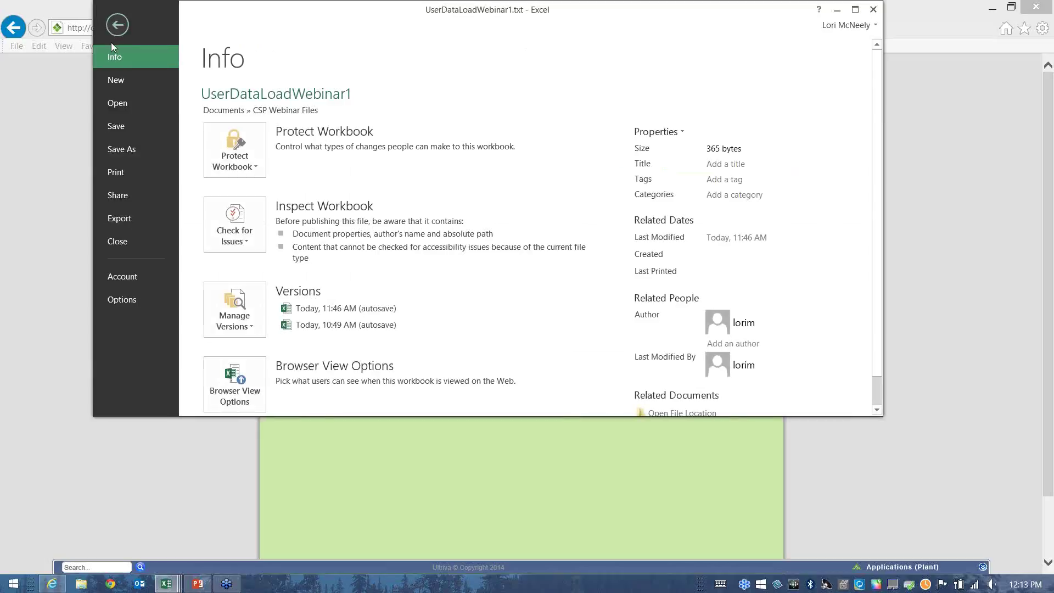
Save UserDataLoadWebinar1.txt as Text (Tab delimited) in CSP Webinar Files, replacing the existing file.
left_click(114, 149)
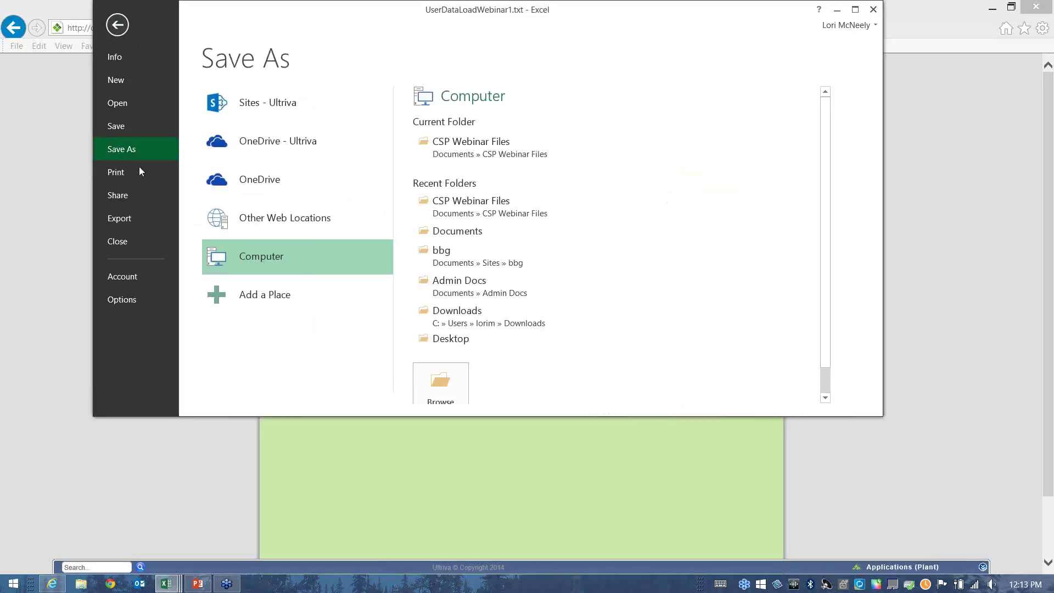
left_click(472, 145)
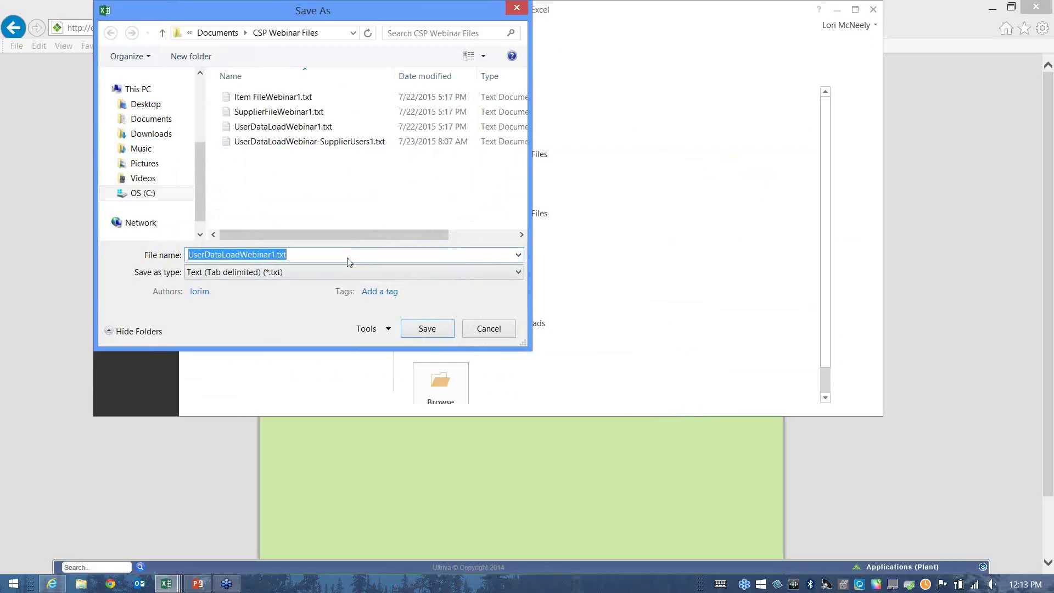
left_click(518, 273)
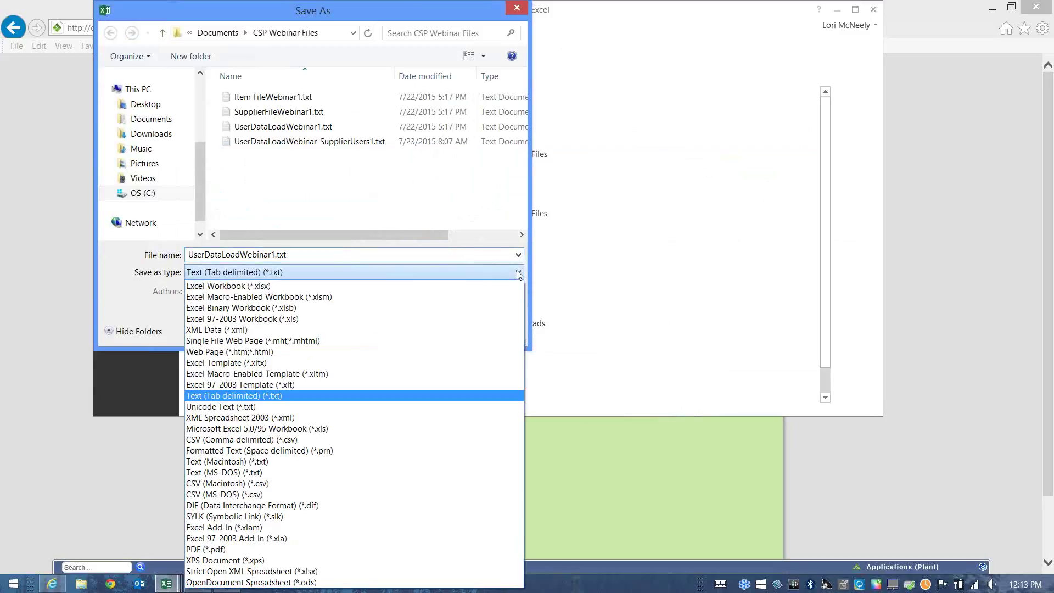
left_click(224, 397)
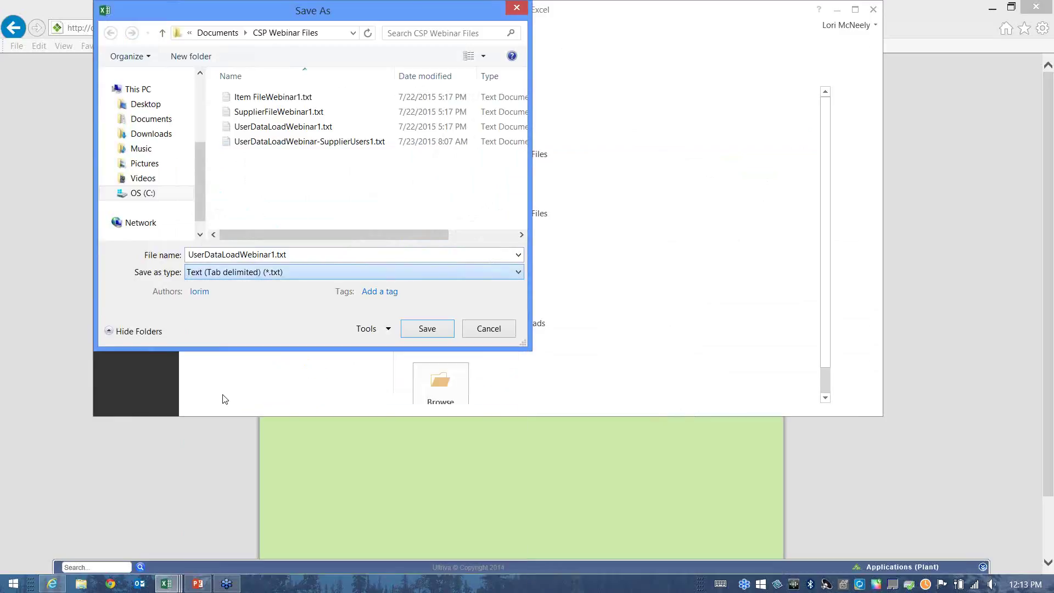
left_click(427, 328)
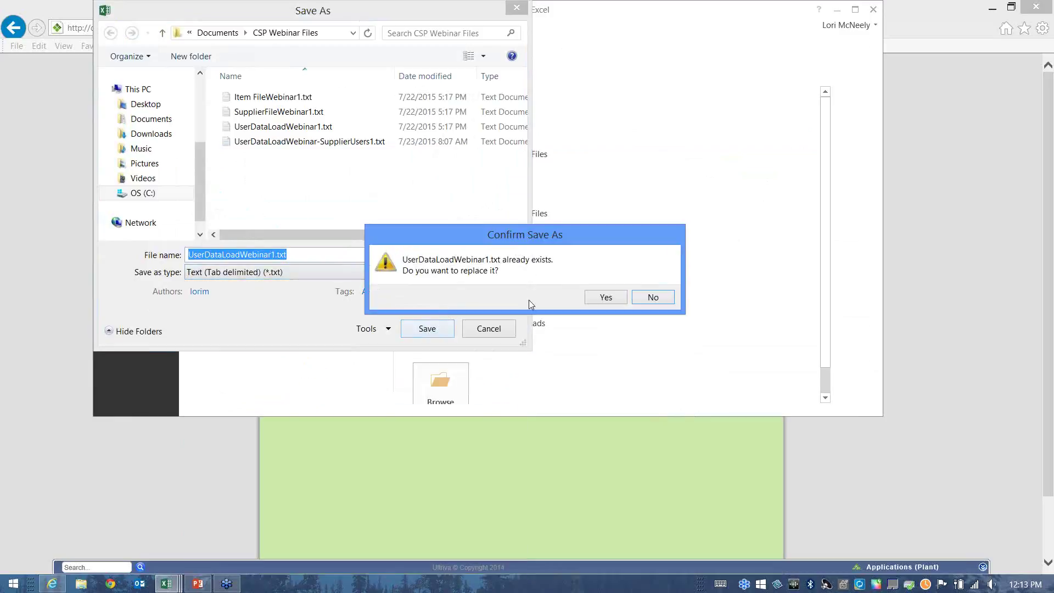
left_click(607, 300)
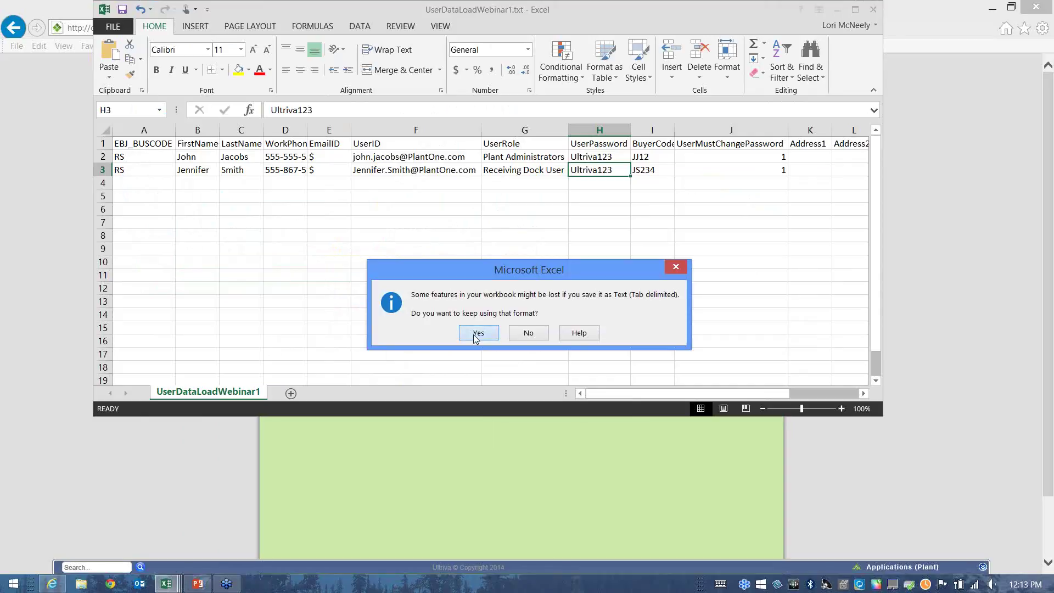
left_click(477, 333)
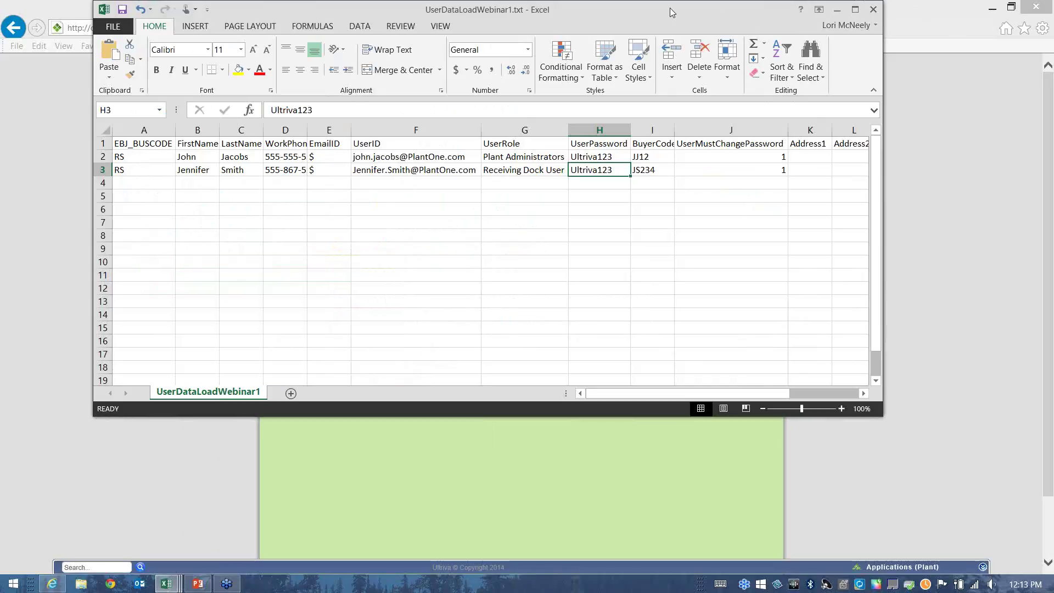
left_click(837, 9)
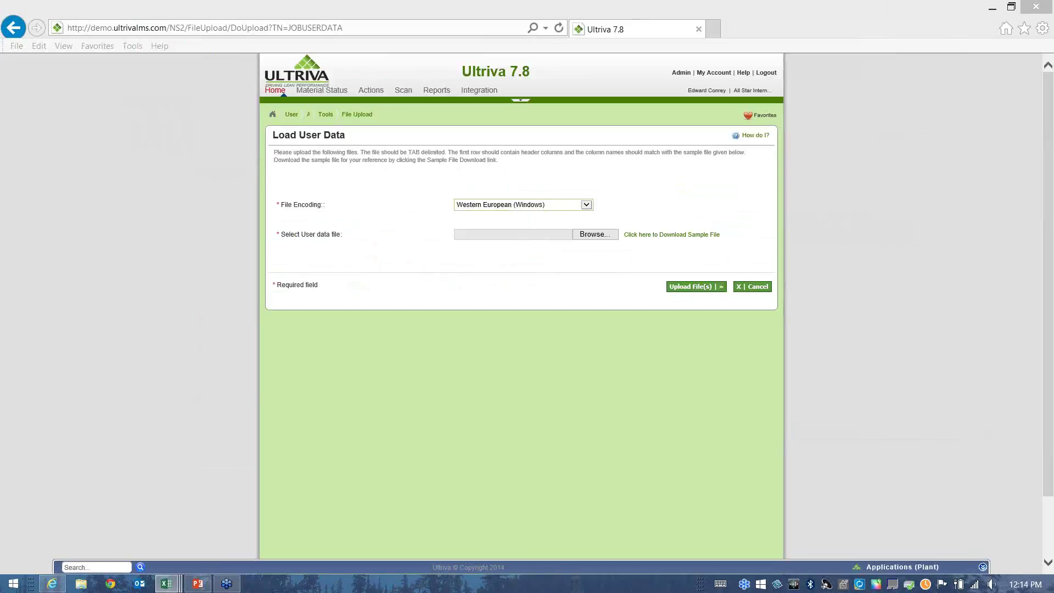
Pick UserDataLoadWebinar1.txt from the date-sorted file browser and upload it as the user data file.
left_click(589, 237)
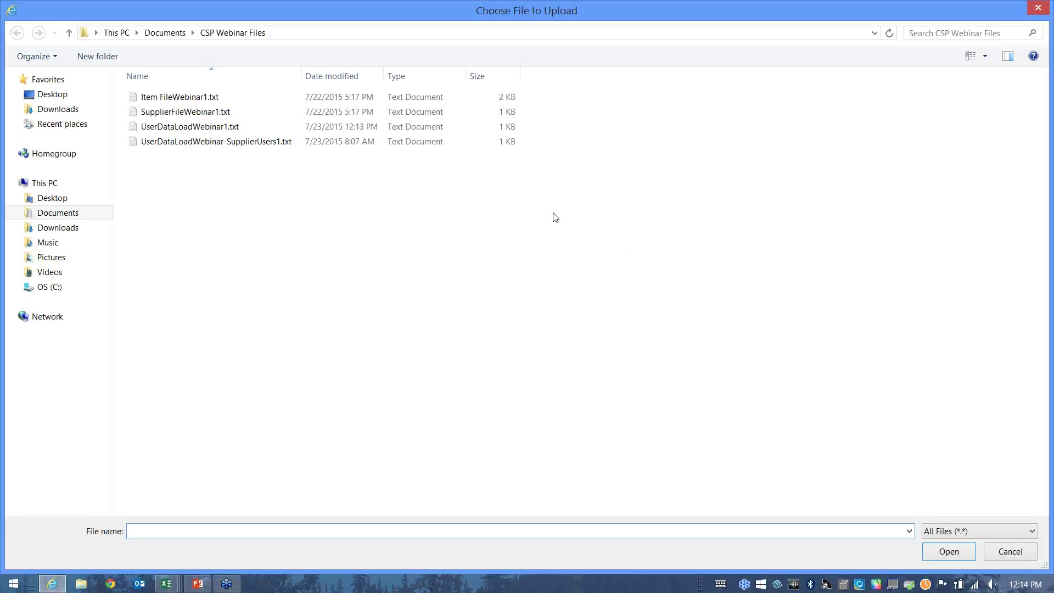
left_click(332, 77)
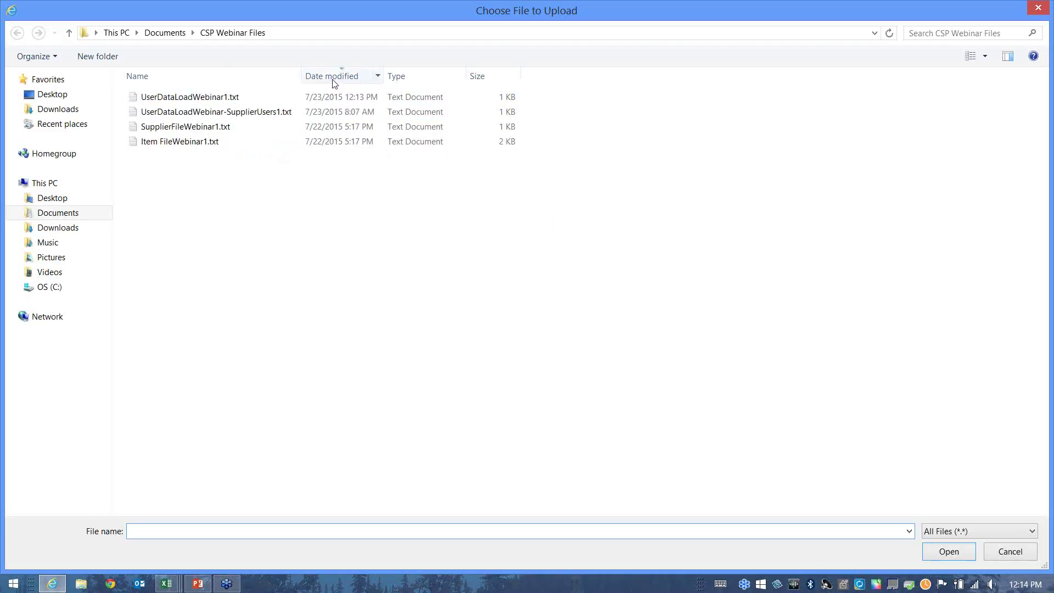
left_click(204, 104)
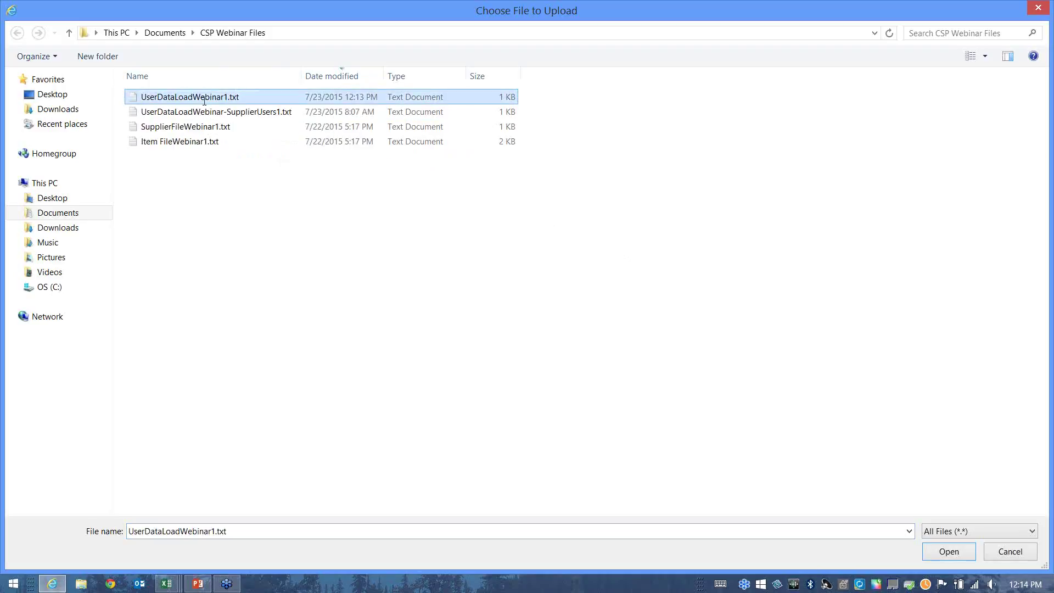
left_click(204, 102)
left_click(186, 127)
left_click(185, 99)
left_click(949, 551)
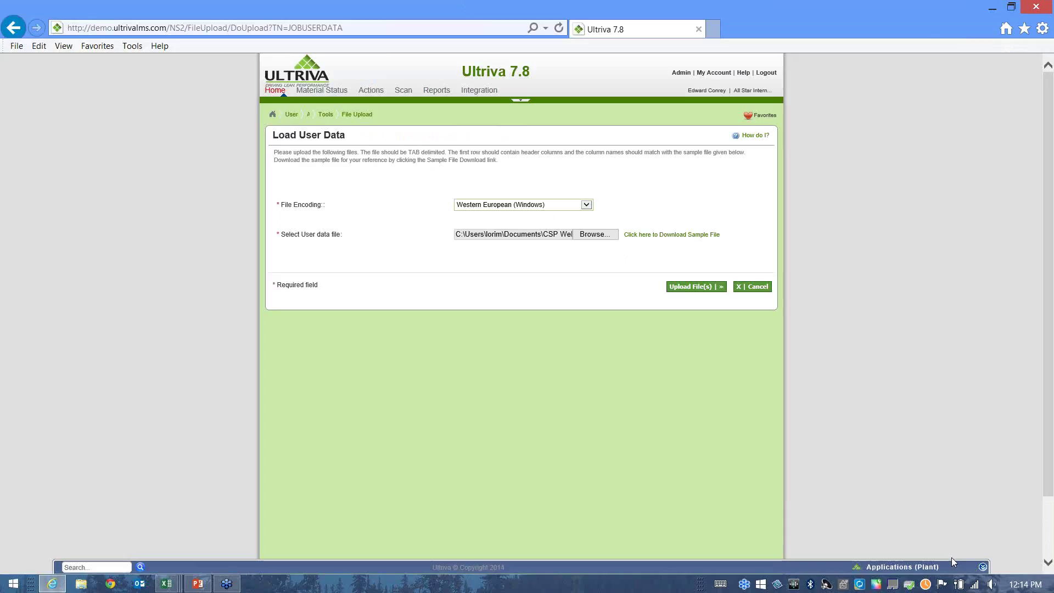
left_click(703, 292)
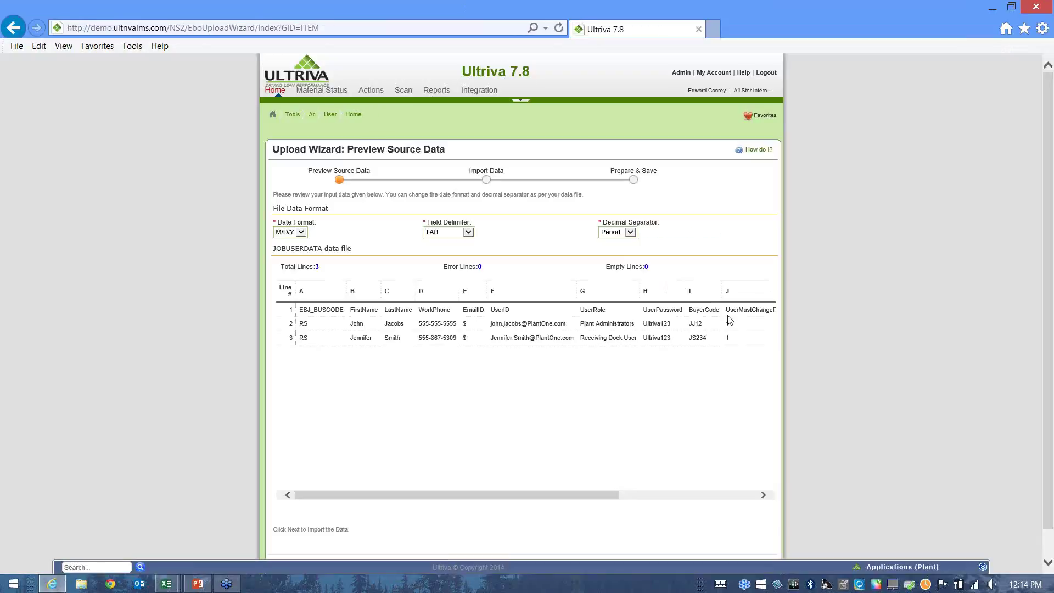
Review all columns of the two imported user records and finish the import to save them.
left_click_drag(531, 499, 494, 532)
scroll(835, 466, "down", 1)
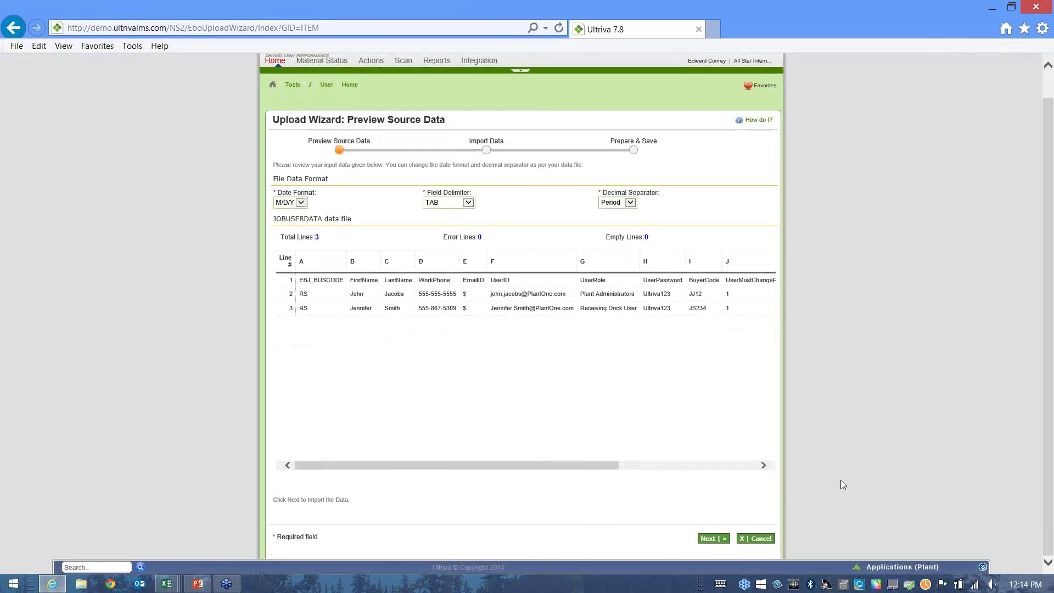
left_click(714, 539)
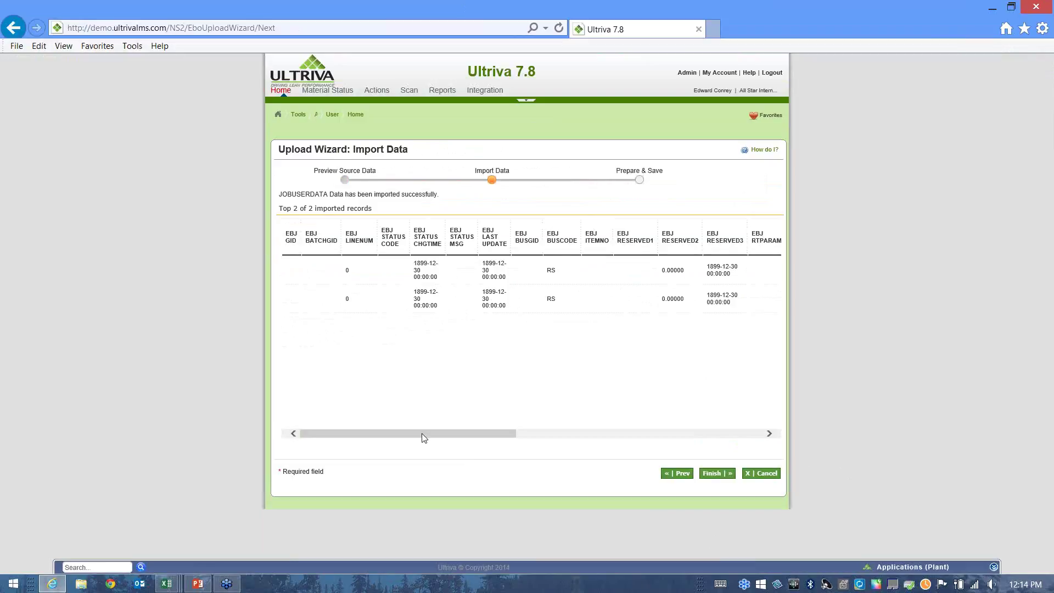
left_click_drag(424, 435, 623, 458)
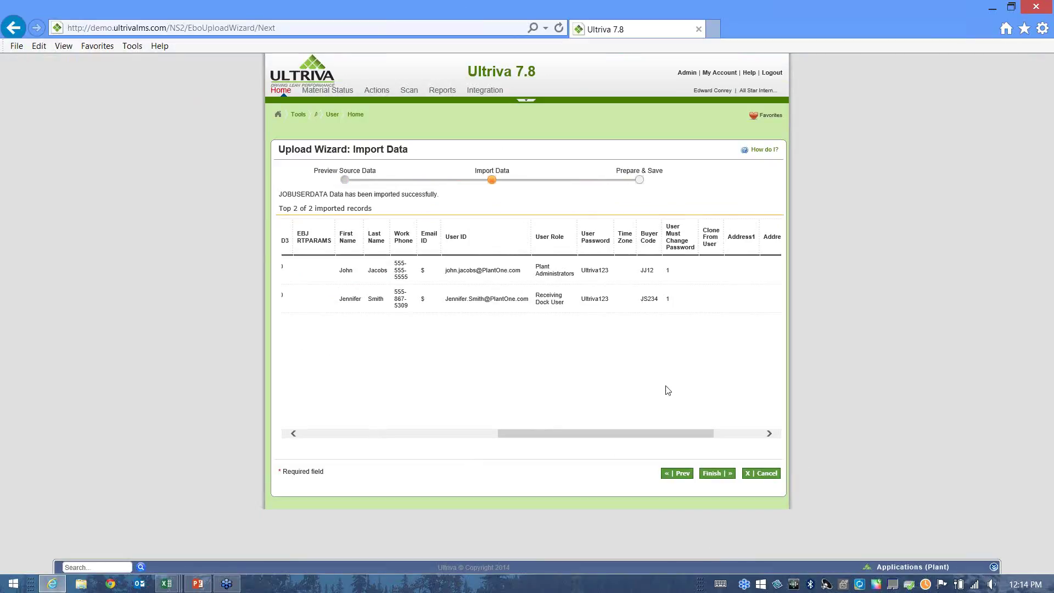
mouse_move(637, 433)
left_mouse_down()
mouse_move(700, 442)
mouse_move(614, 442)
left_mouse_up()
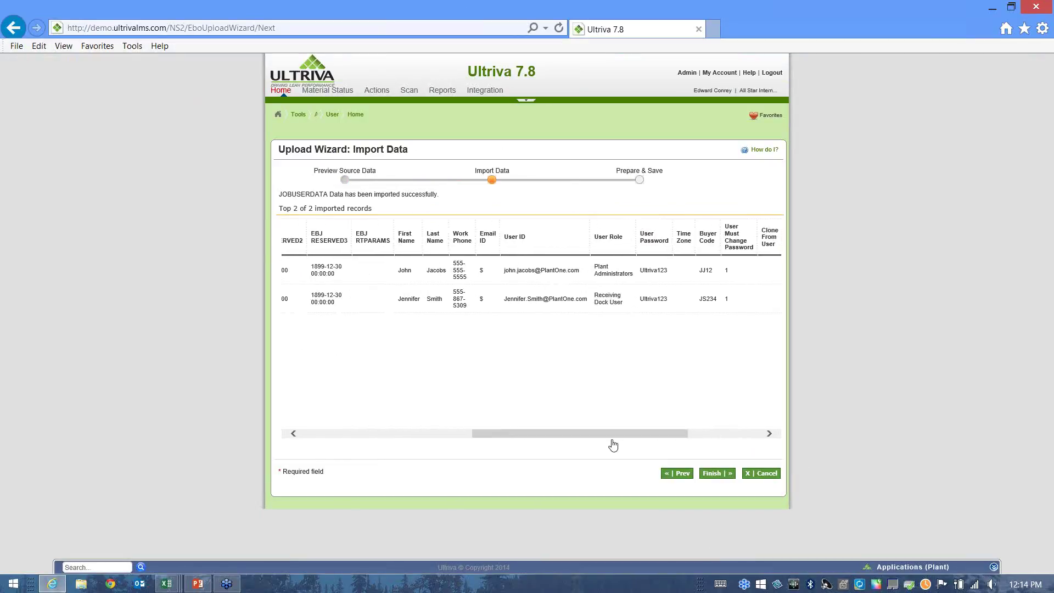
left_click(722, 476)
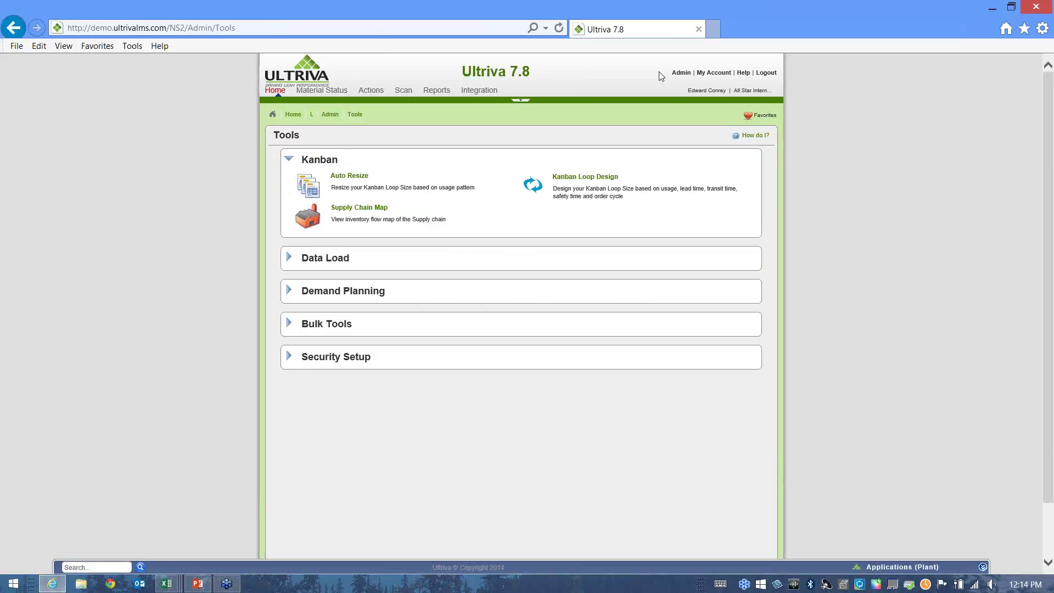
Run the Integration Batch Job Status report for the User Sync job with date range Today.
left_click(686, 81)
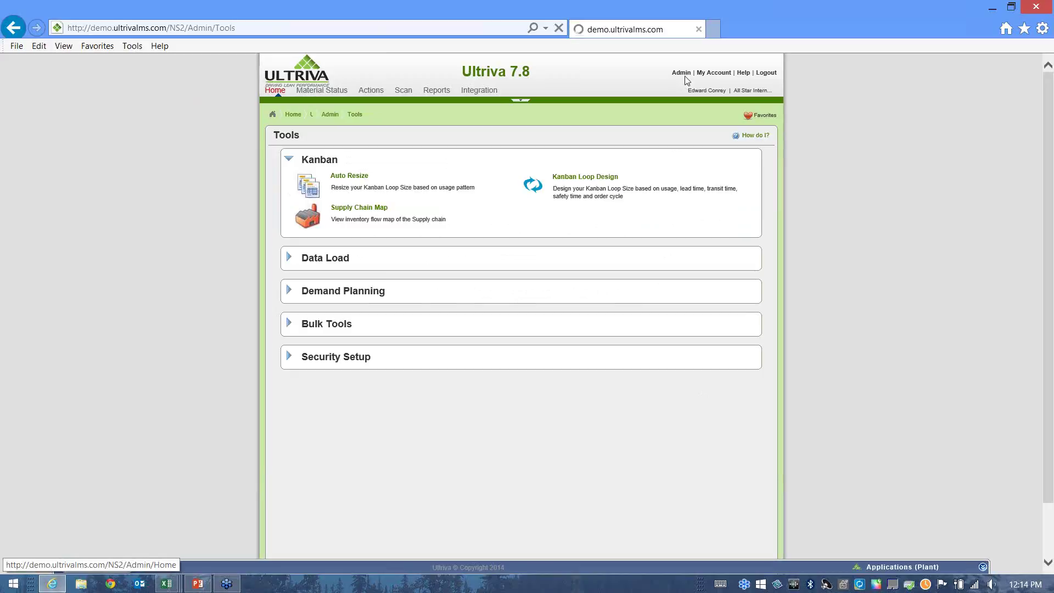
left_click(479, 90)
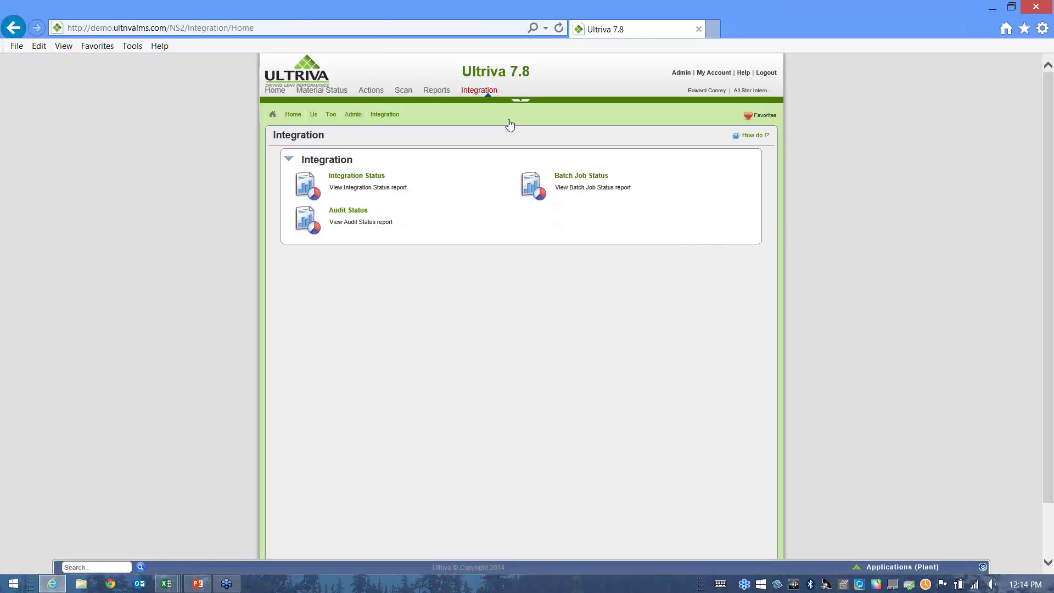
left_click(583, 180)
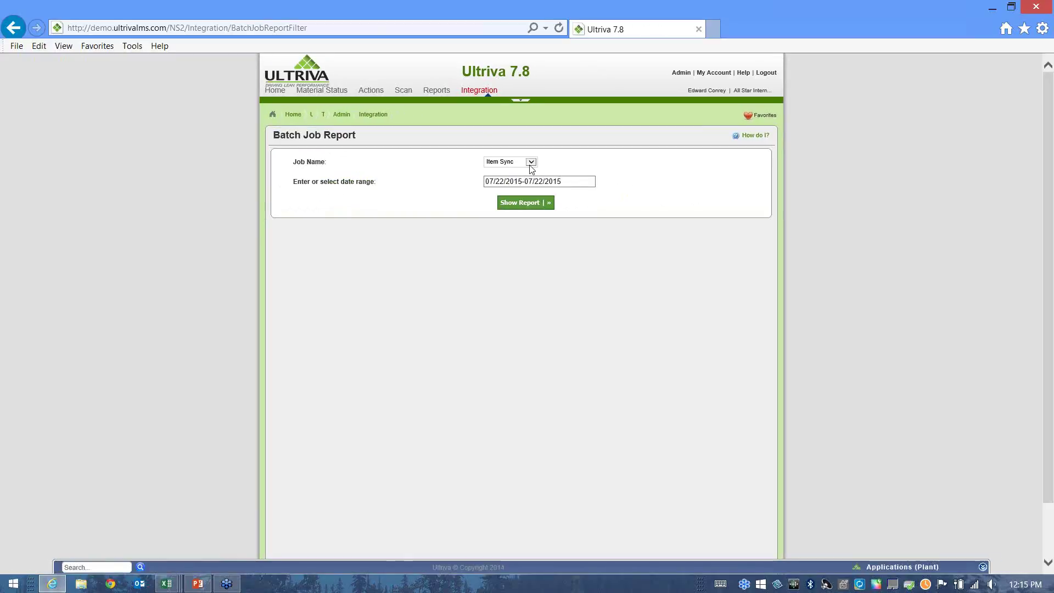
left_click(530, 162)
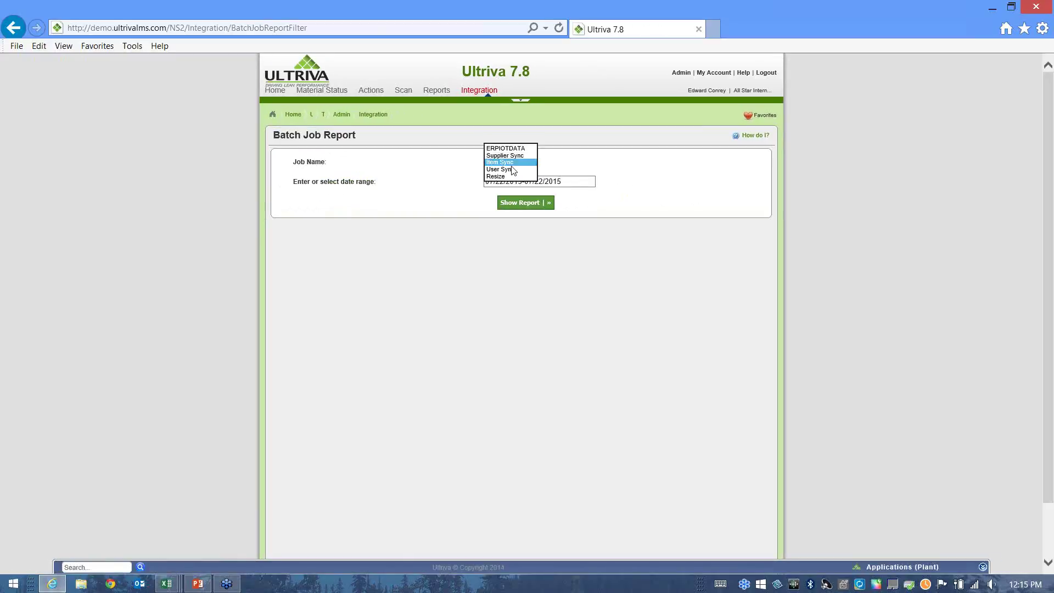
left_click(513, 169)
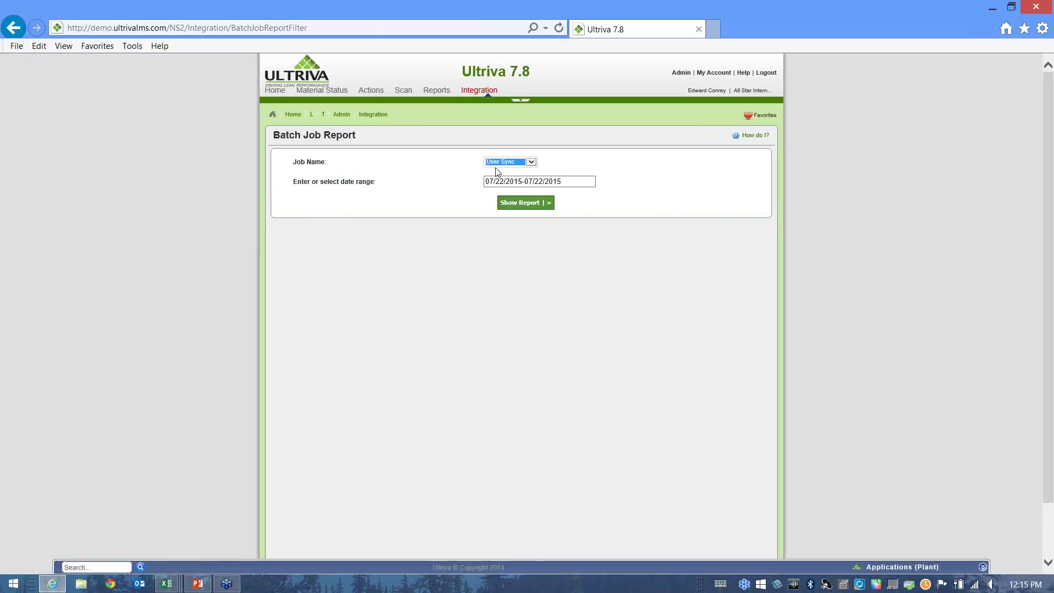
left_click(556, 182)
left_click(557, 191)
left_click(539, 203)
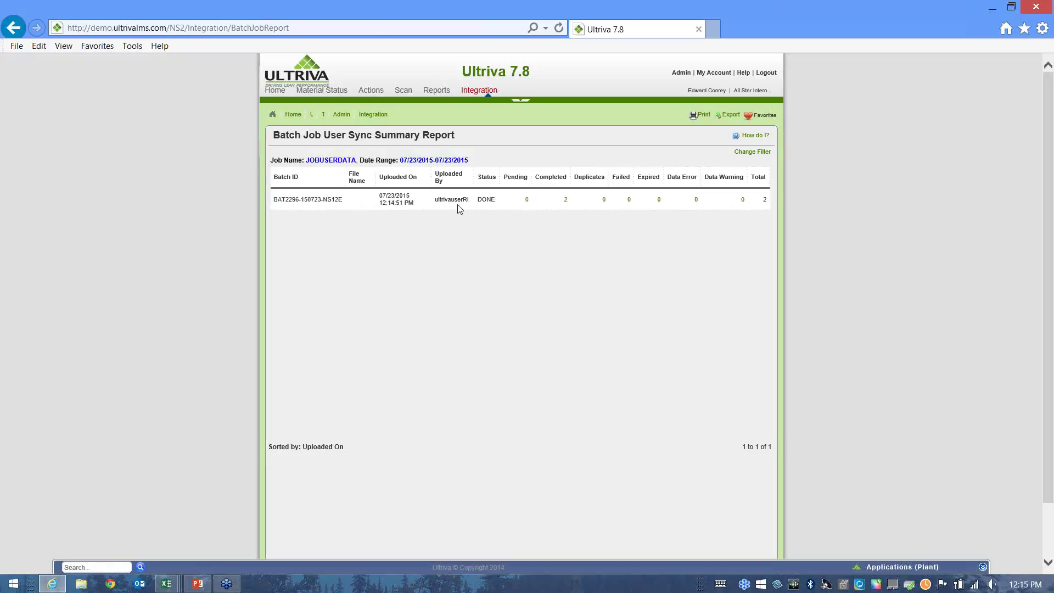
Check both completed users' success messages and Plant Administrators type, then return to Admin home.
left_click(564, 200)
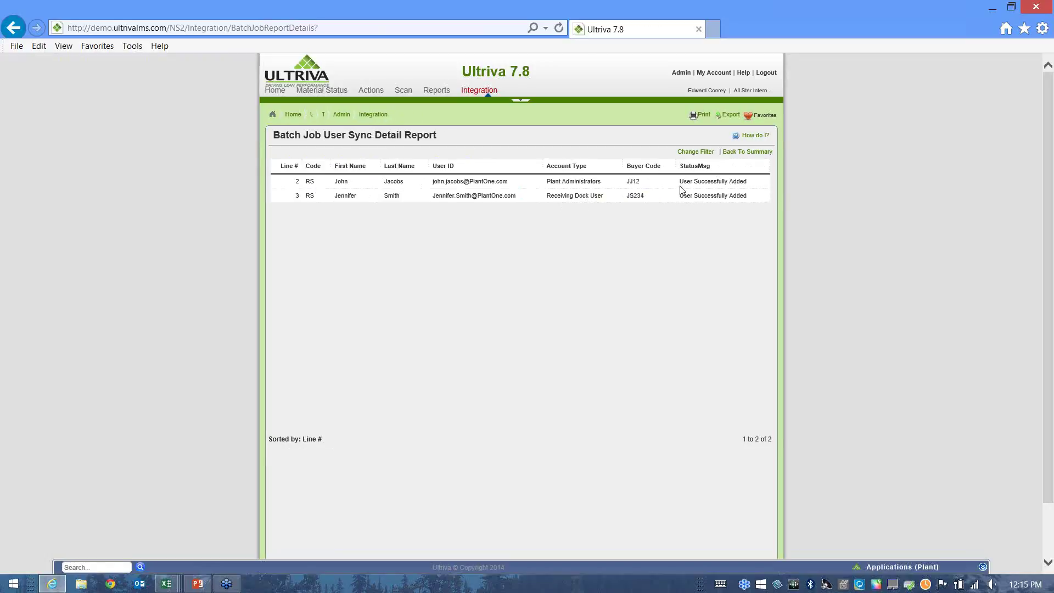
left_click_drag(681, 190, 745, 191)
left_click_drag(681, 196, 745, 201)
left_click(561, 196)
left_click_drag(548, 181, 599, 187)
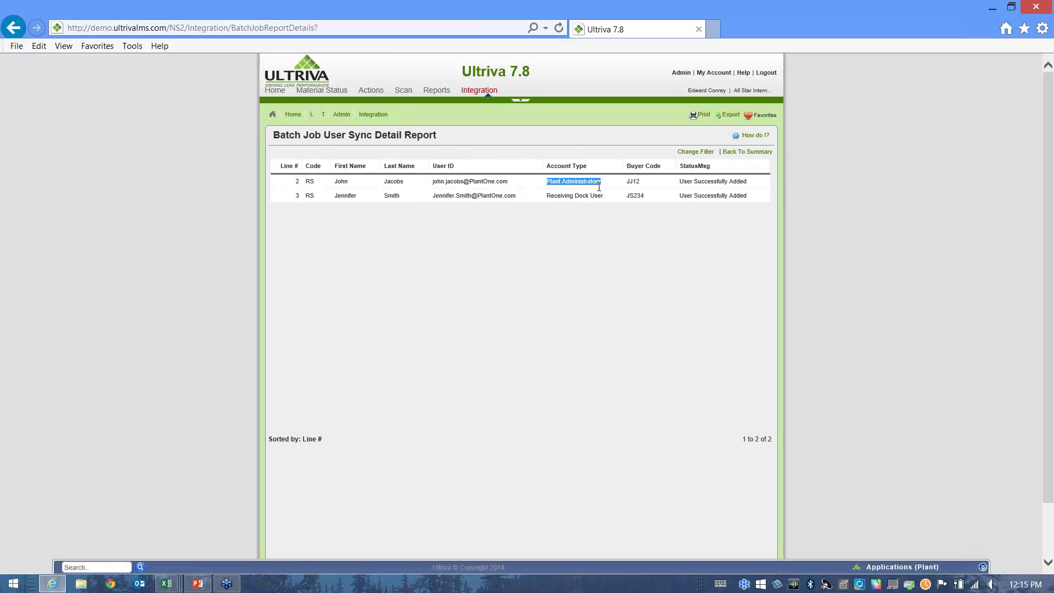
left_click(617, 134)
left_click(681, 73)
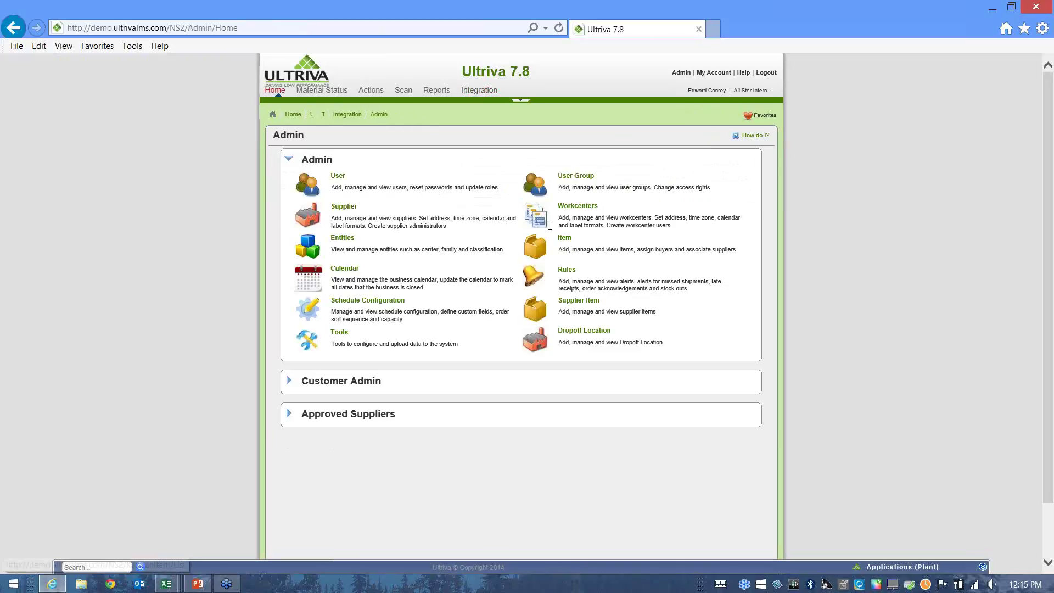
left_click(337, 181)
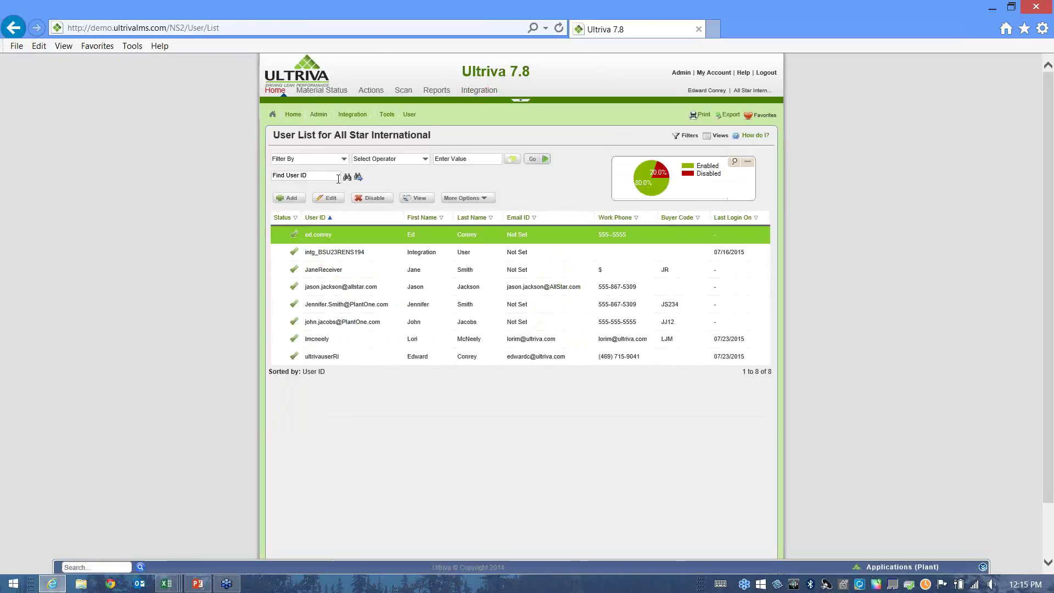
left_click(350, 310)
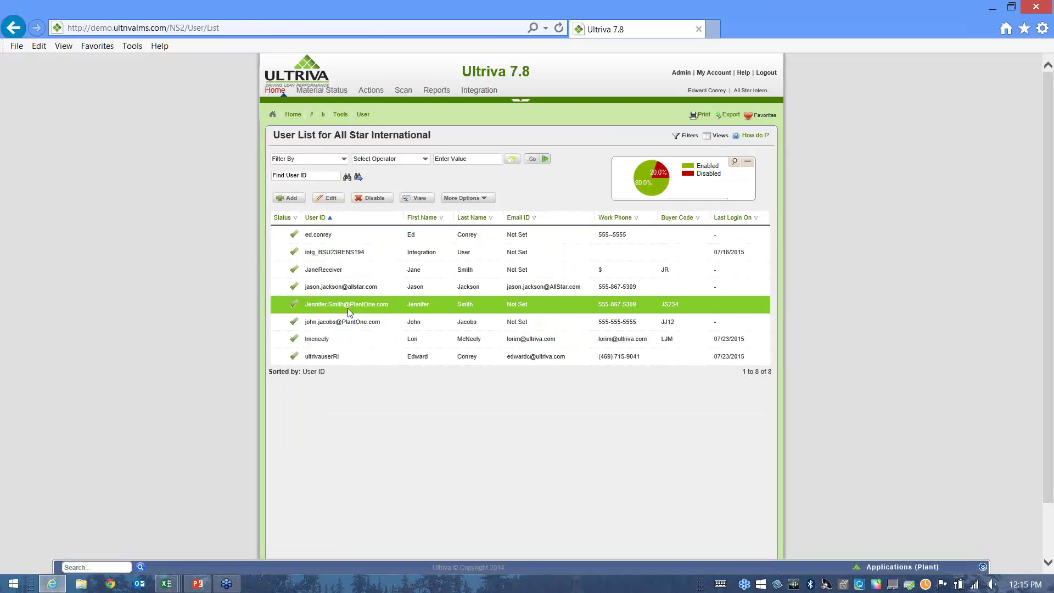
left_click(350, 324)
left_click(434, 305)
left_click(432, 321)
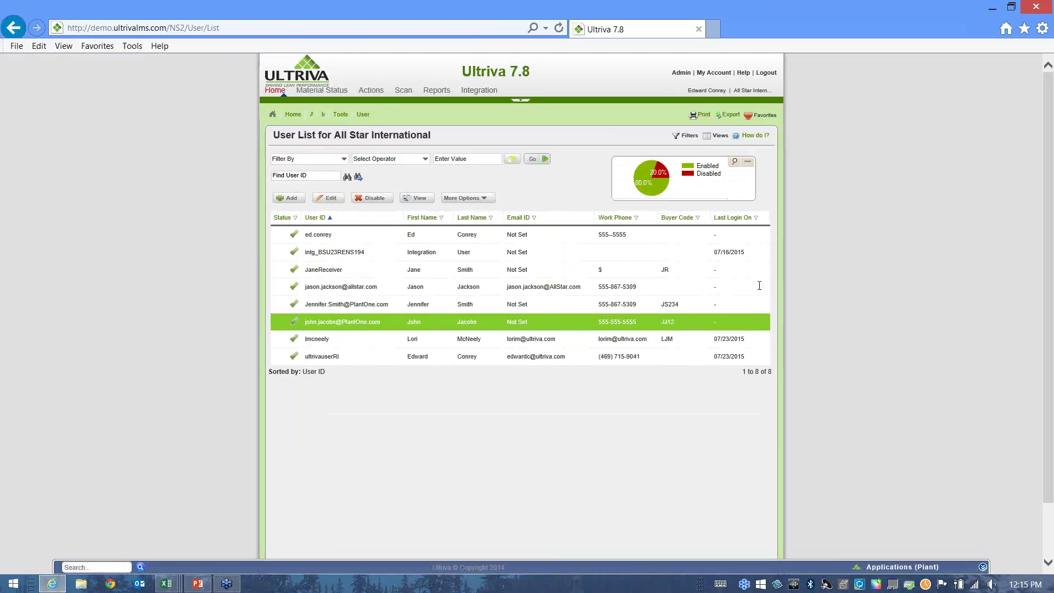
left_click(675, 78)
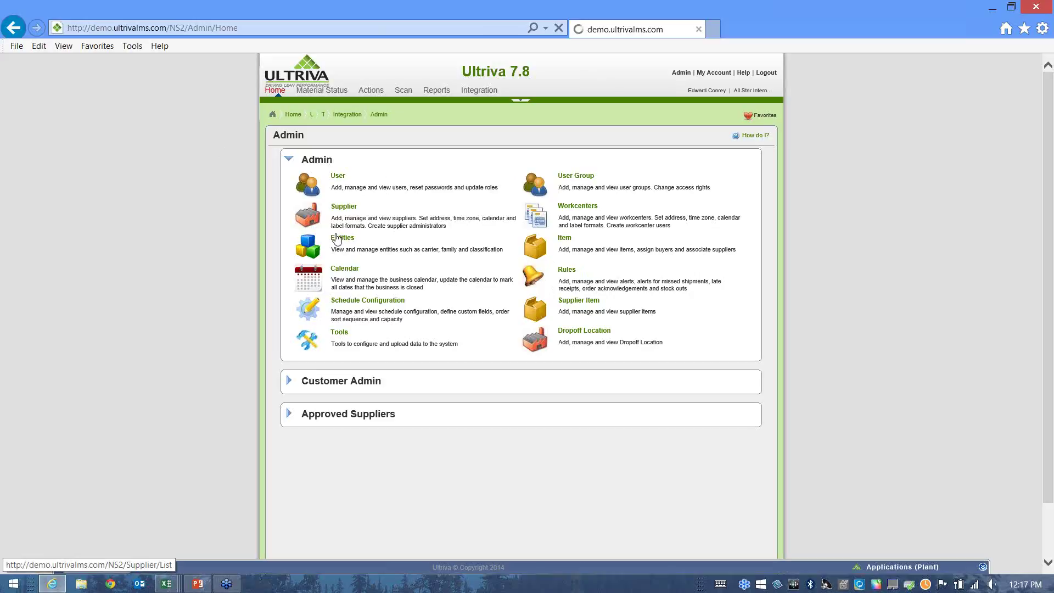
Open the Supplier list for All Star International from the Admin home page.
left_click(343, 207)
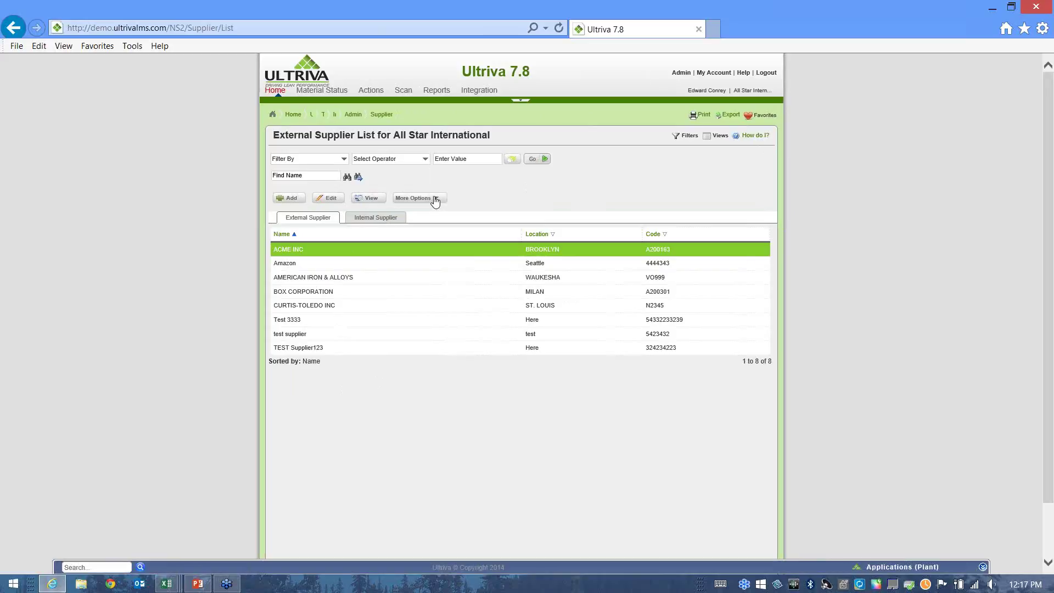
Open Associate Supplier under More Options and show the unassigned suppliers.
left_click(435, 200)
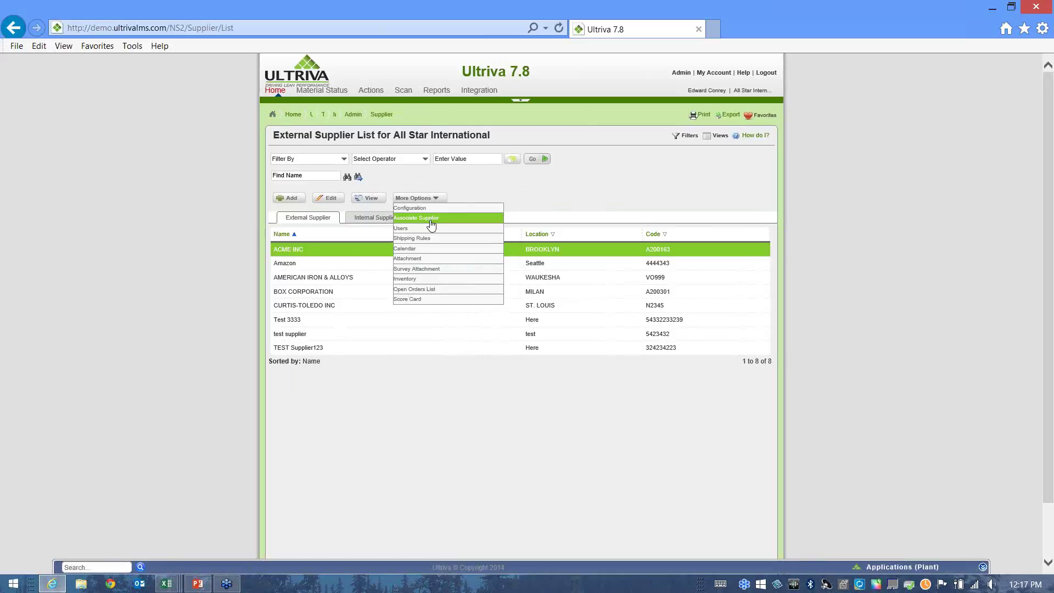
left_click(431, 221)
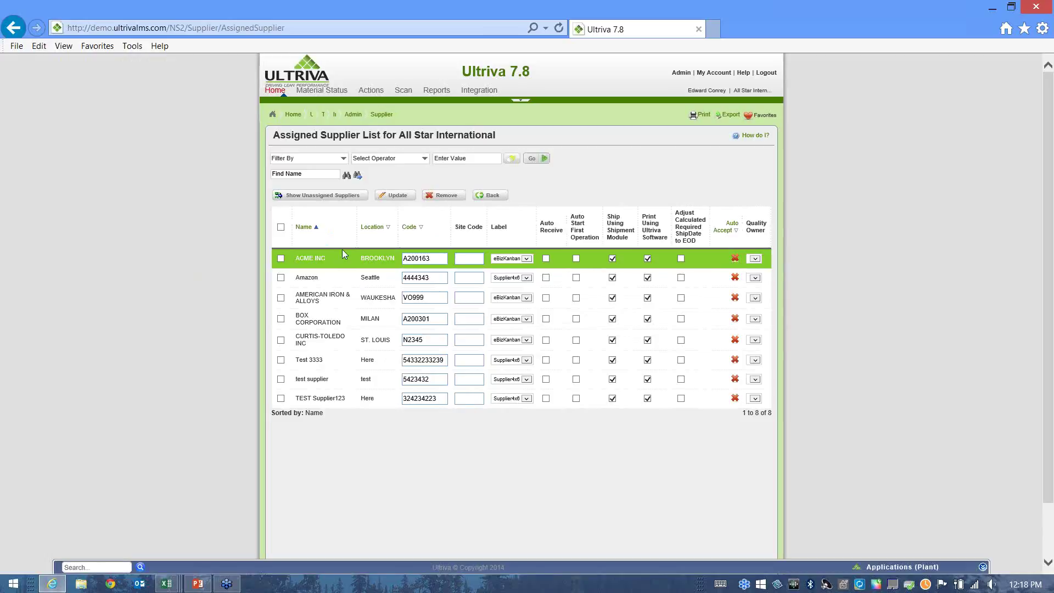
left_click_drag(399, 135, 503, 136)
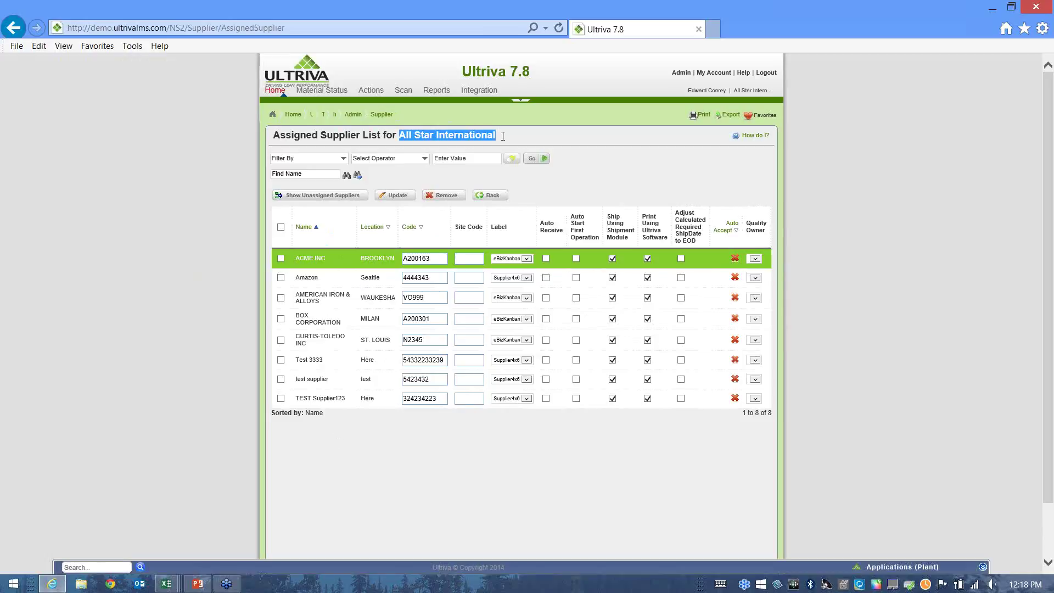
left_click(527, 196)
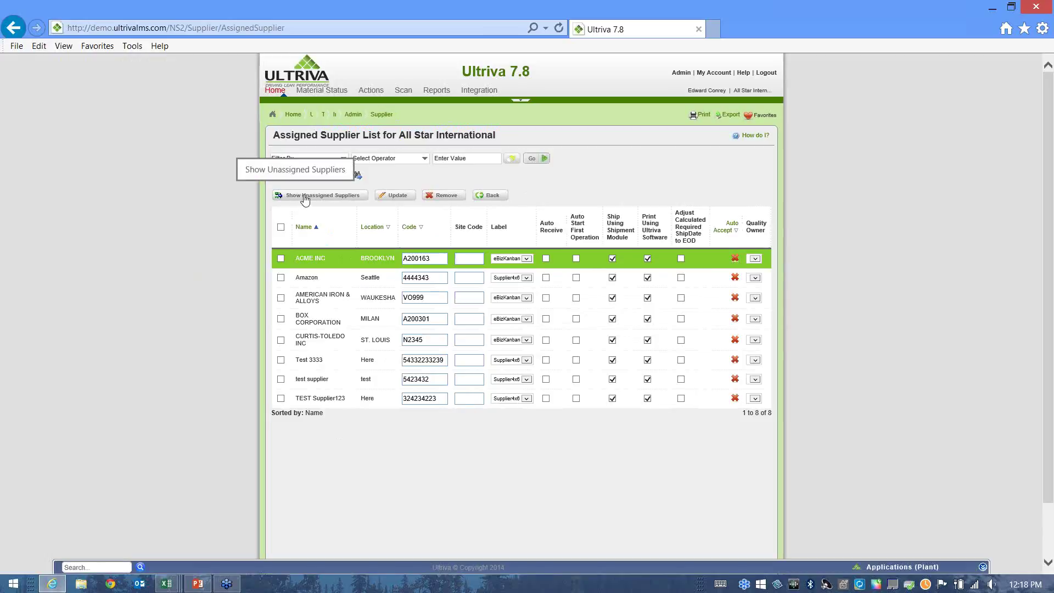
left_click(306, 197)
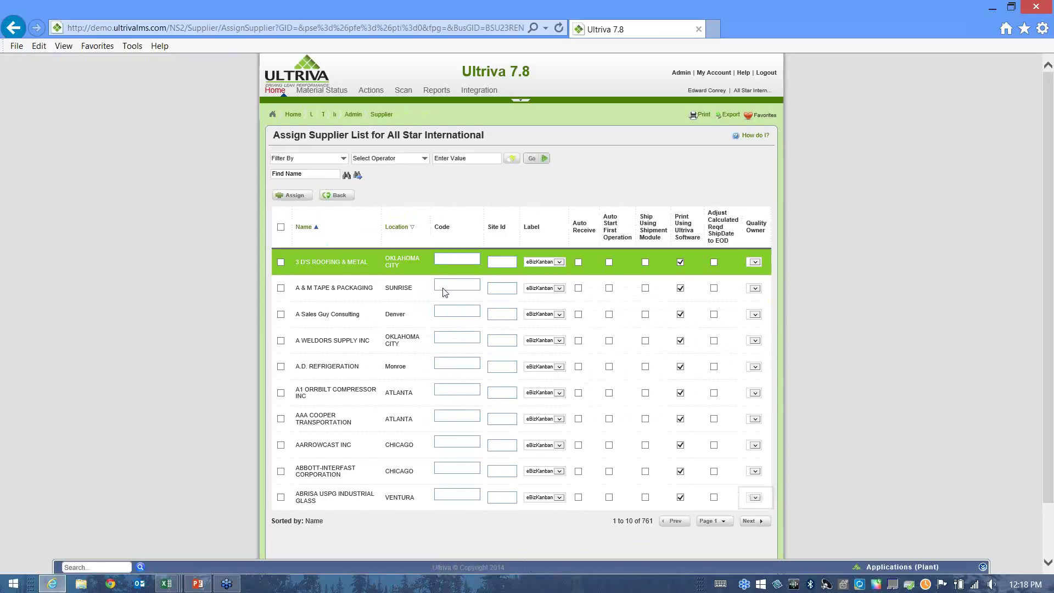
Move to page 2 of the unassigned supplier list.
left_click(306, 173)
left_click(307, 174)
left_click(407, 209)
left_click(757, 525)
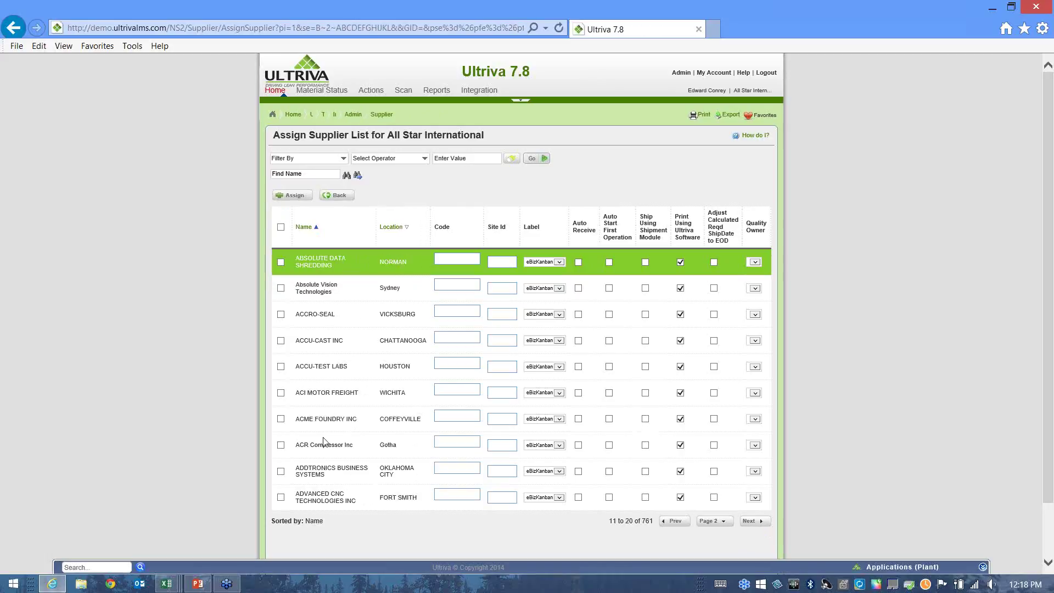
scroll(324, 442, "down", 2)
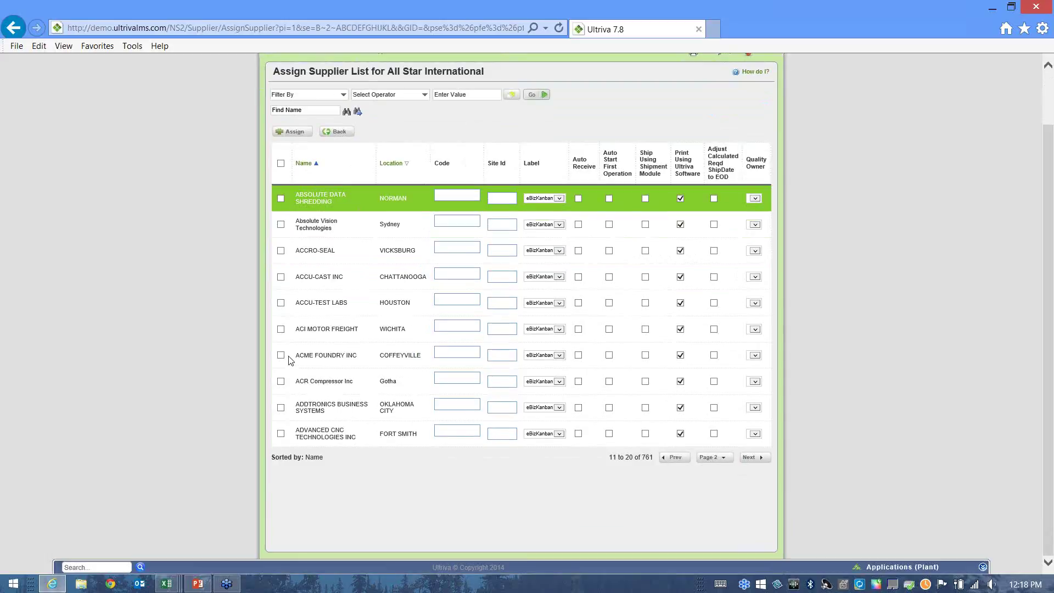
Assign ACME FOUNDRY INC and ADVANCED CNC TECHNOLOGIES INC with Supplier4x6 labels, ACME using the shipment module.
left_click(281, 356)
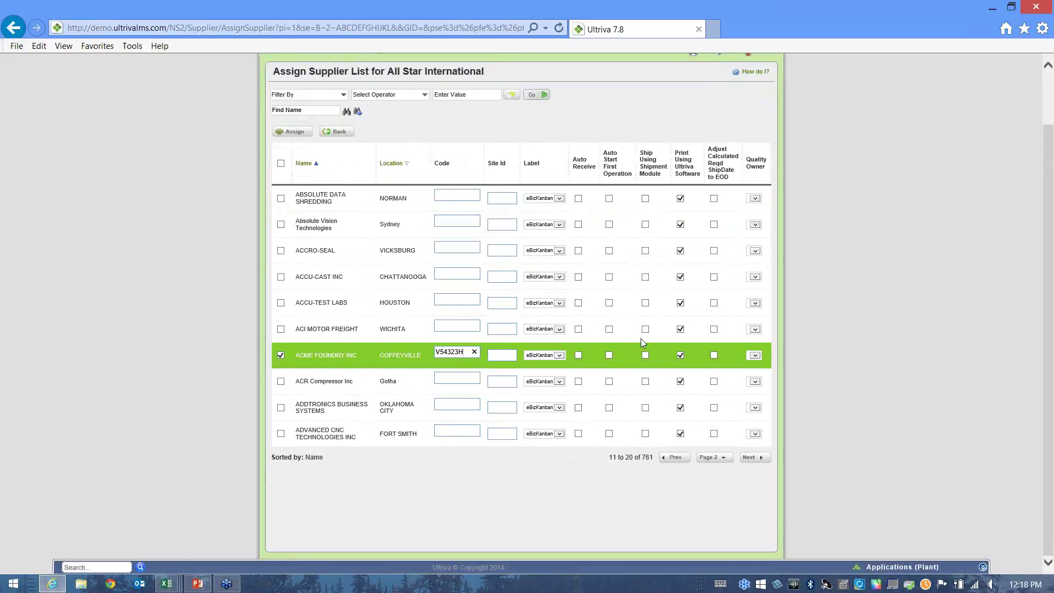
left_click(560, 356)
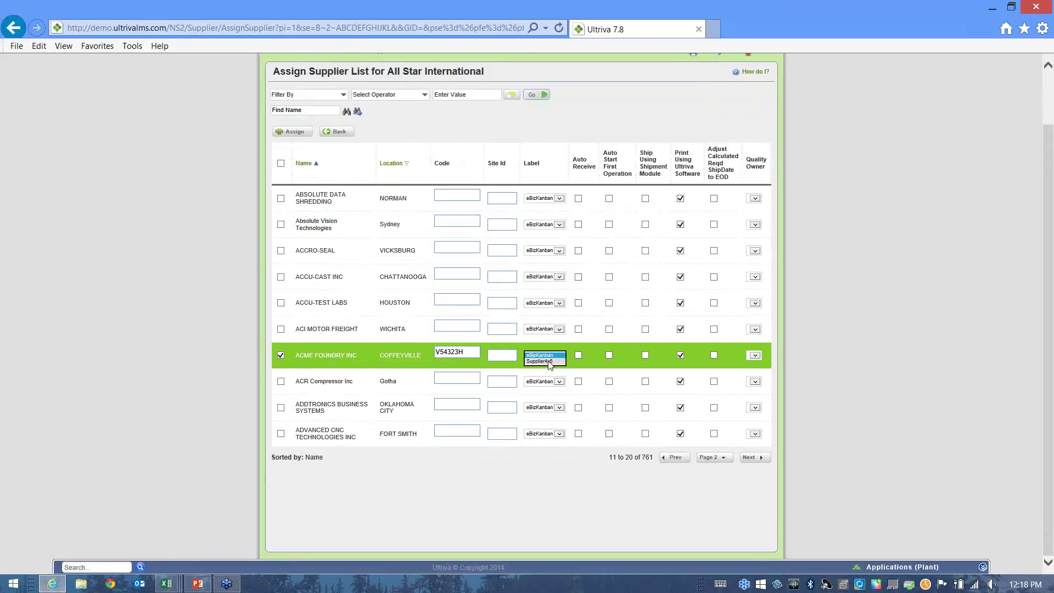
left_click(547, 362)
left_click(646, 355)
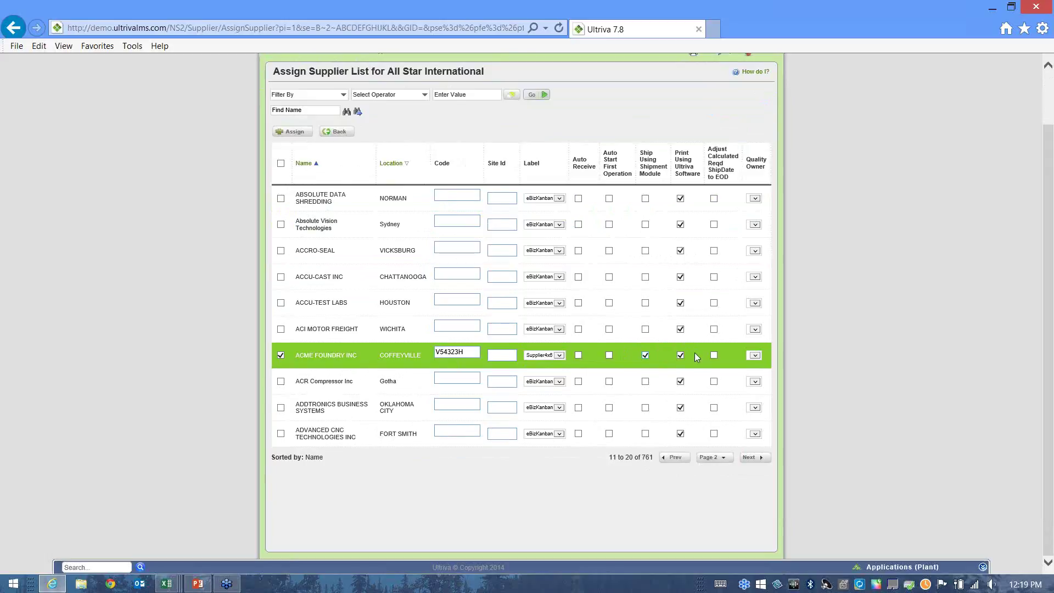
left_click(281, 434)
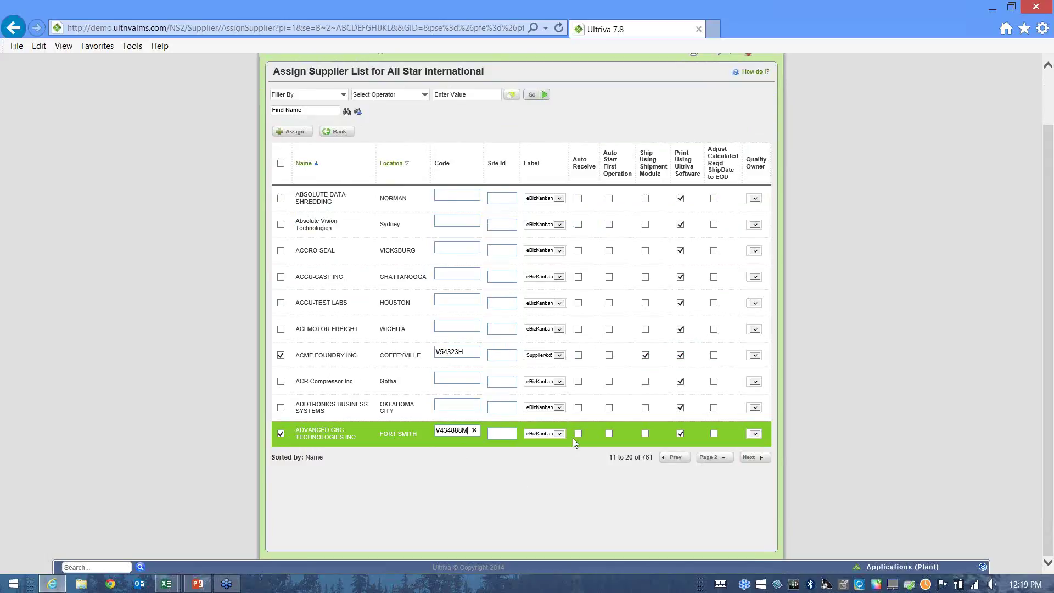
left_click(559, 435)
left_click(297, 133)
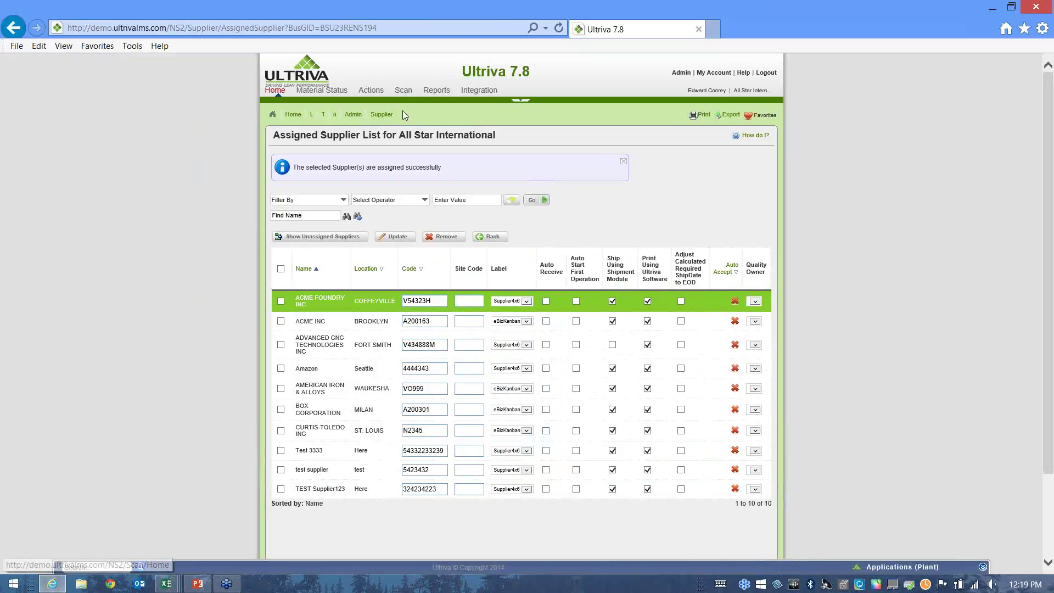
Return to the ten-supplier External Supplier List and start adding a new supplier.
left_click_drag(399, 135, 527, 142)
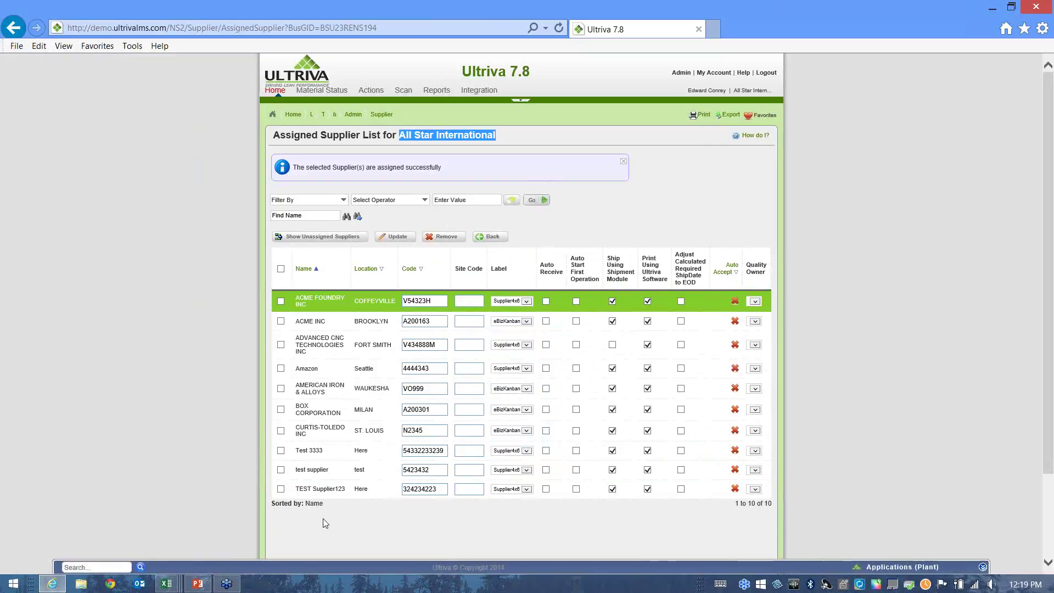
left_click(492, 239)
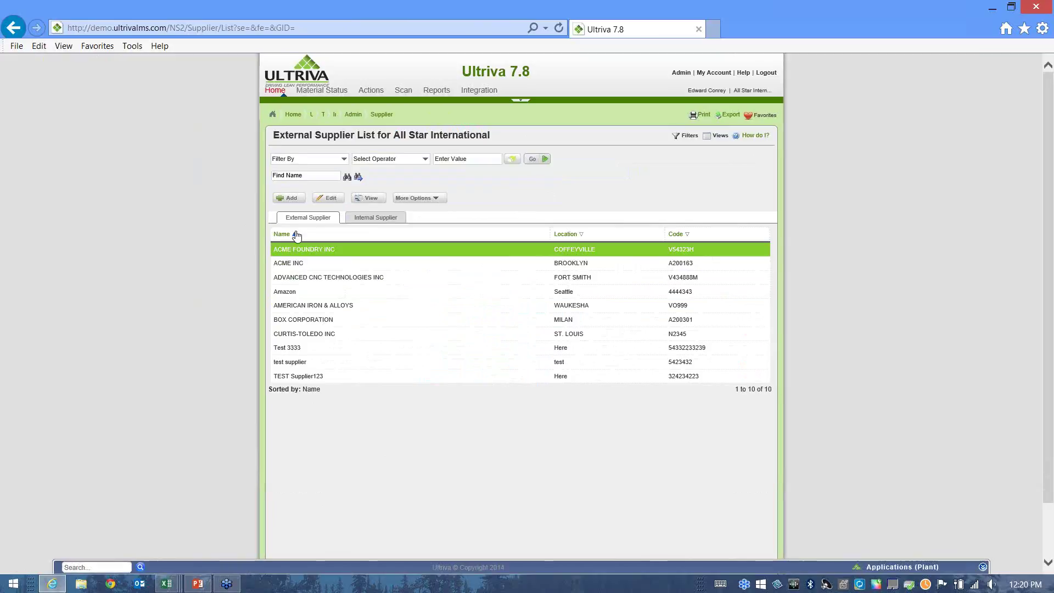
left_click(289, 201)
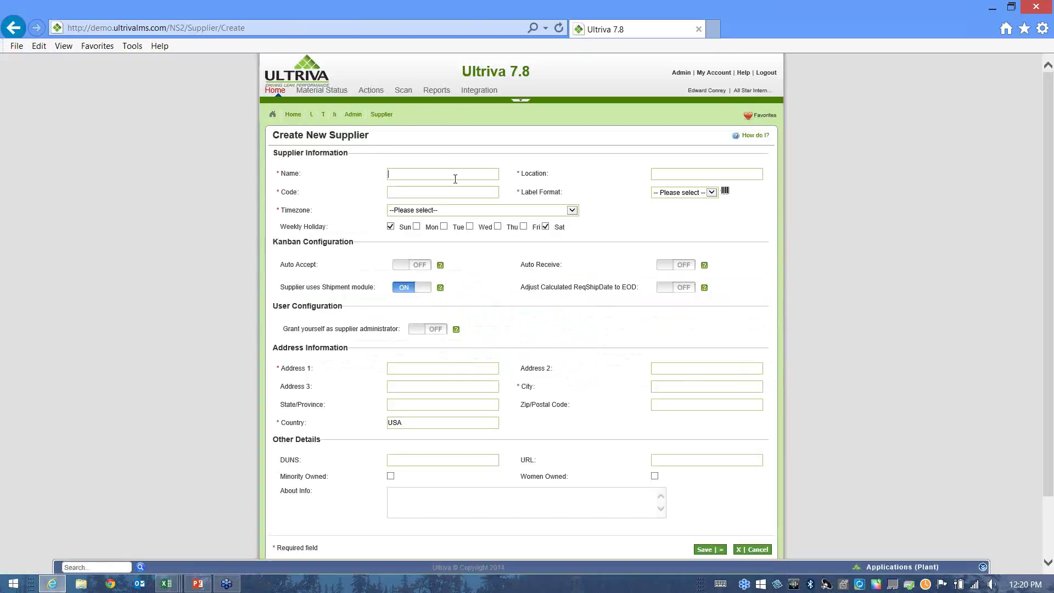
Name the supplier Test Supplier 5432991 with location USA and code C888332O.
type("Test ")
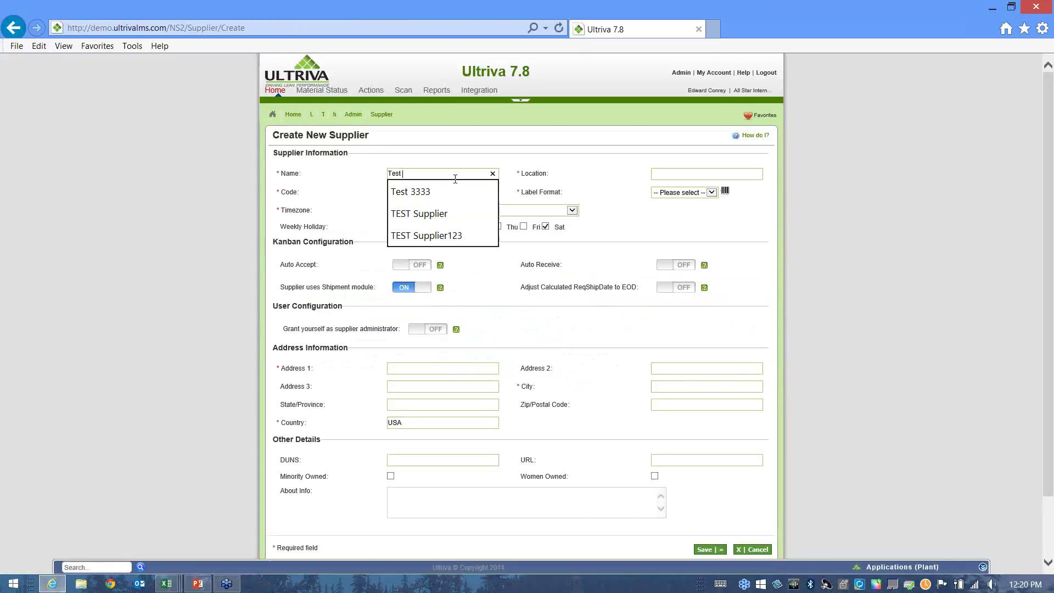
type("Supplier 5432991")
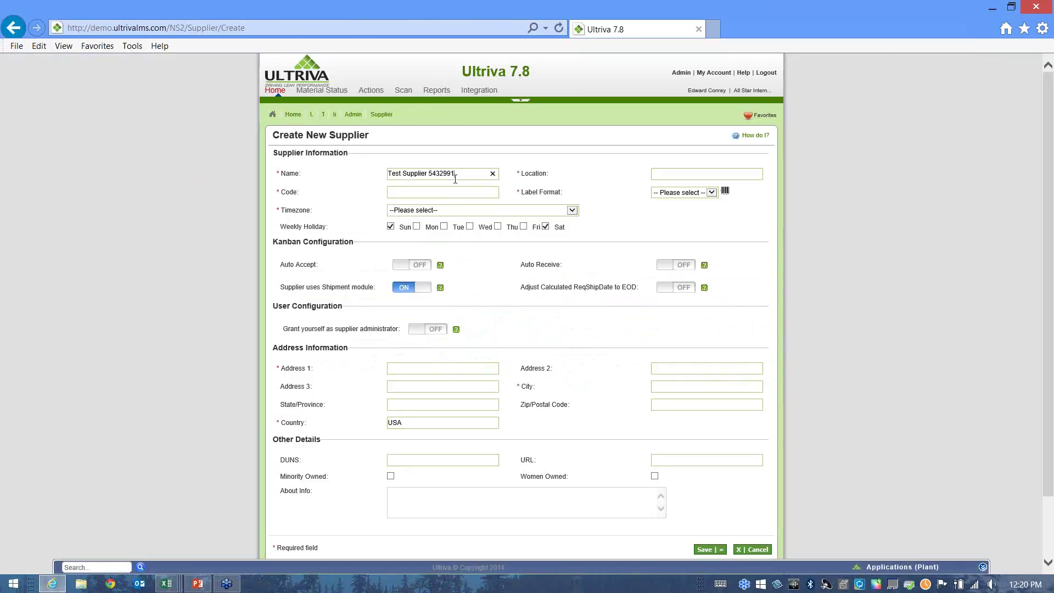
left_click(680, 175)
type("USA")
left_click(393, 193)
type("C8883320")
Set Eastern Time zone and Supplier4x6 label format, and grant yourself supplier administrator.
left_click(572, 210)
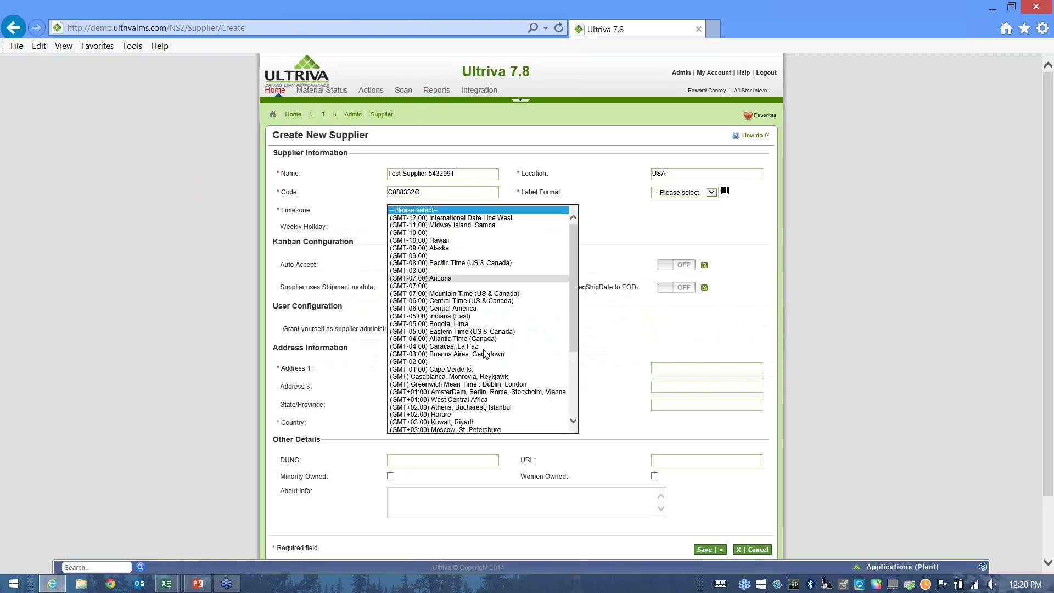
left_click(466, 331)
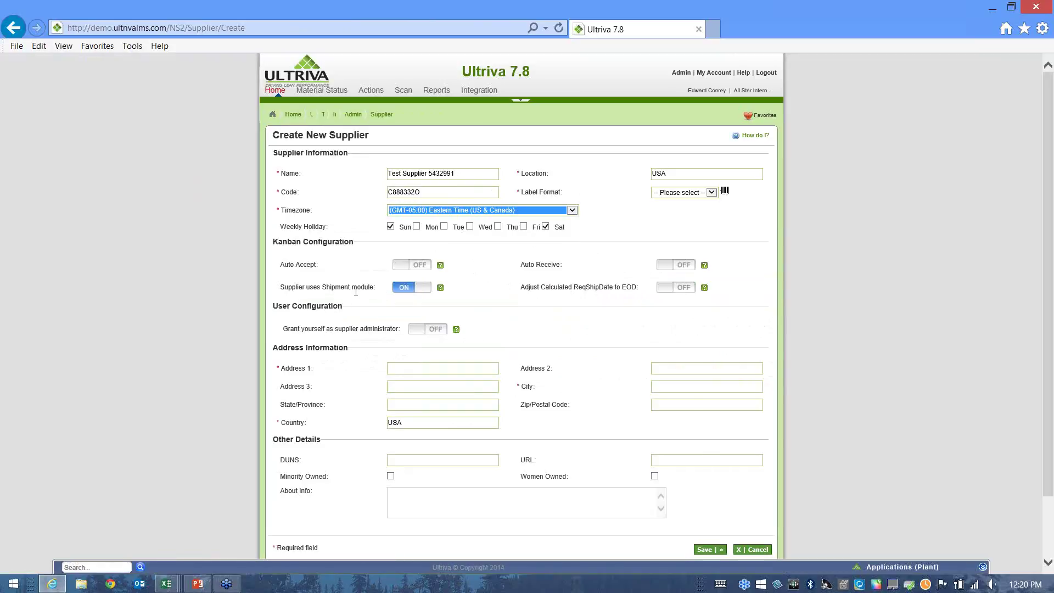
left_click(711, 193)
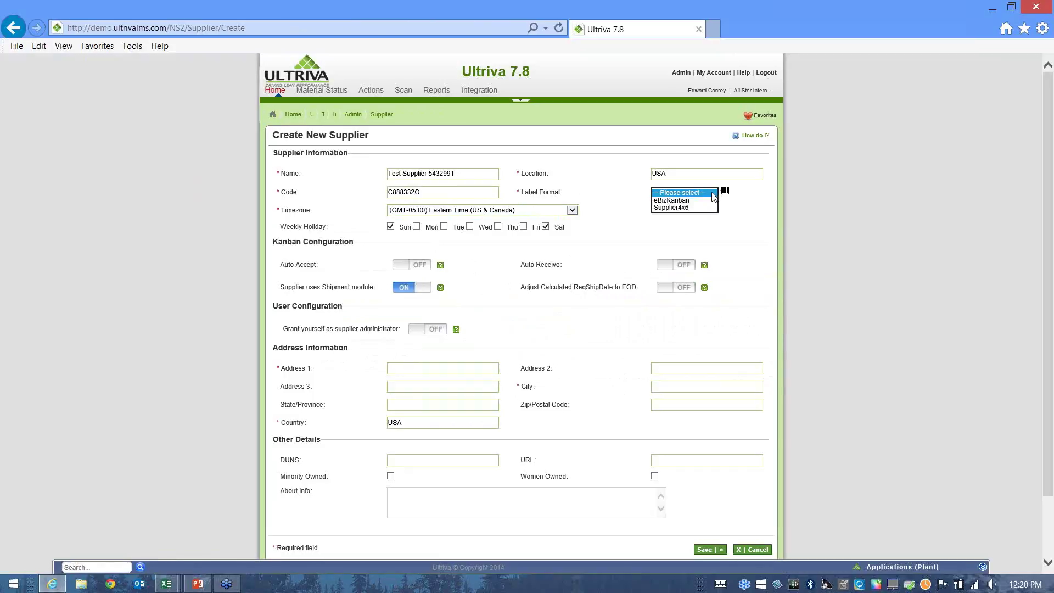
left_click(680, 209)
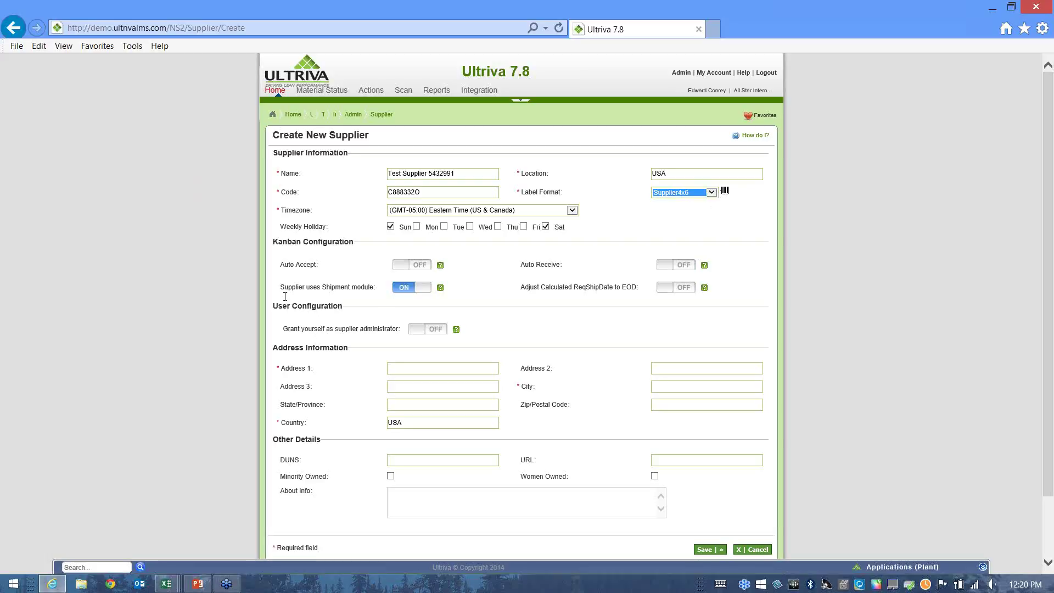
left_click(417, 326)
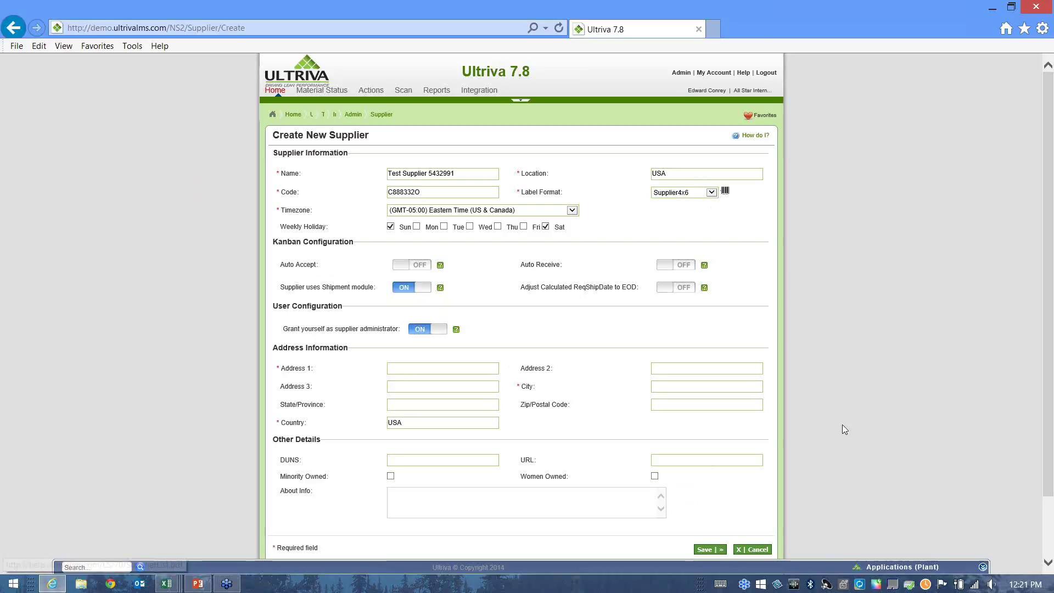
Enter the supplier's street address in Address 1.
left_click(893, 568)
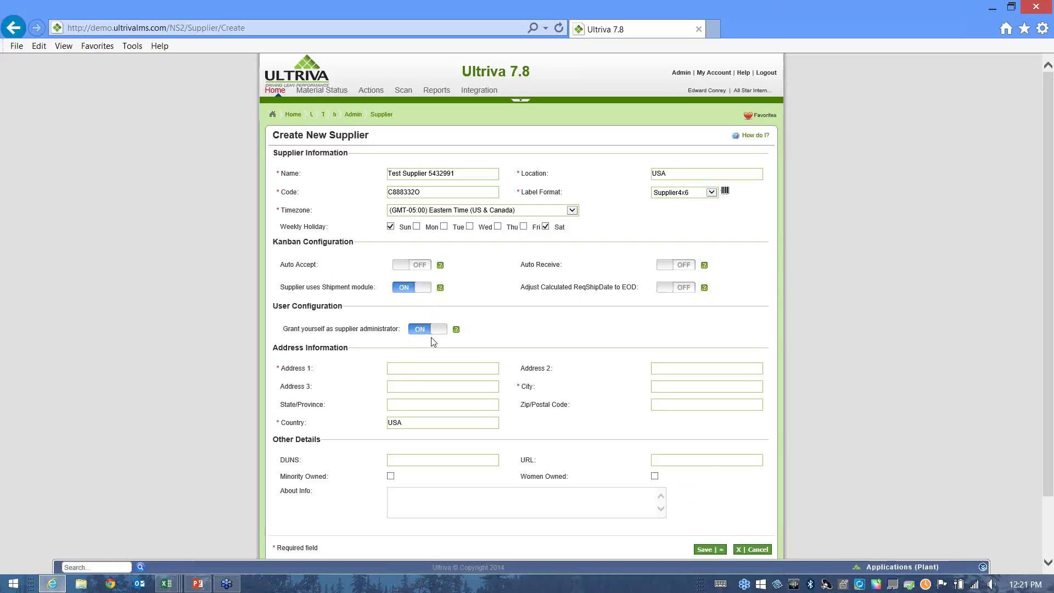
left_click(391, 366)
type("1234")
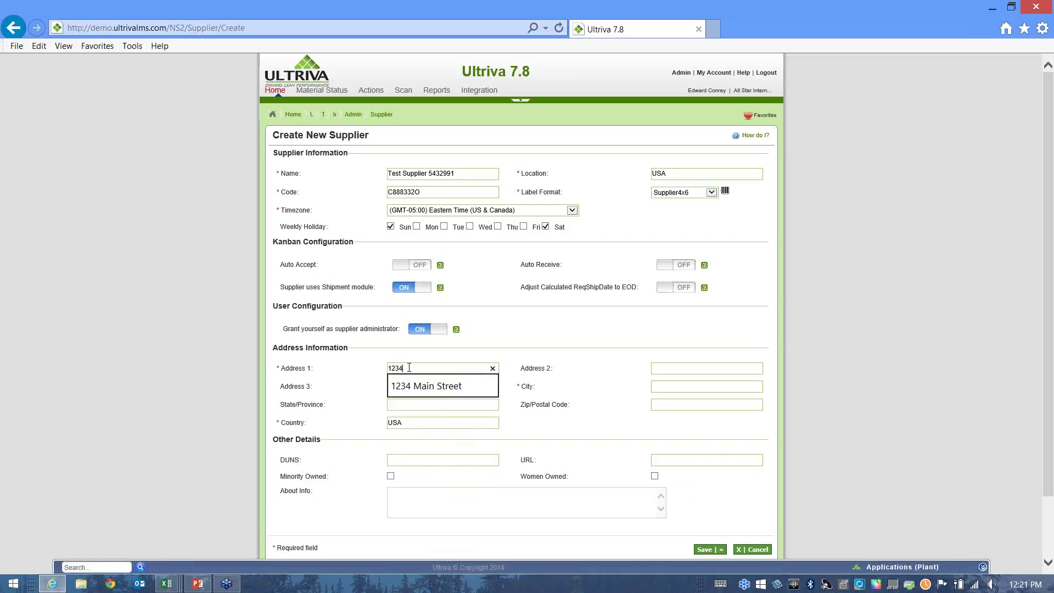
left_click(439, 383)
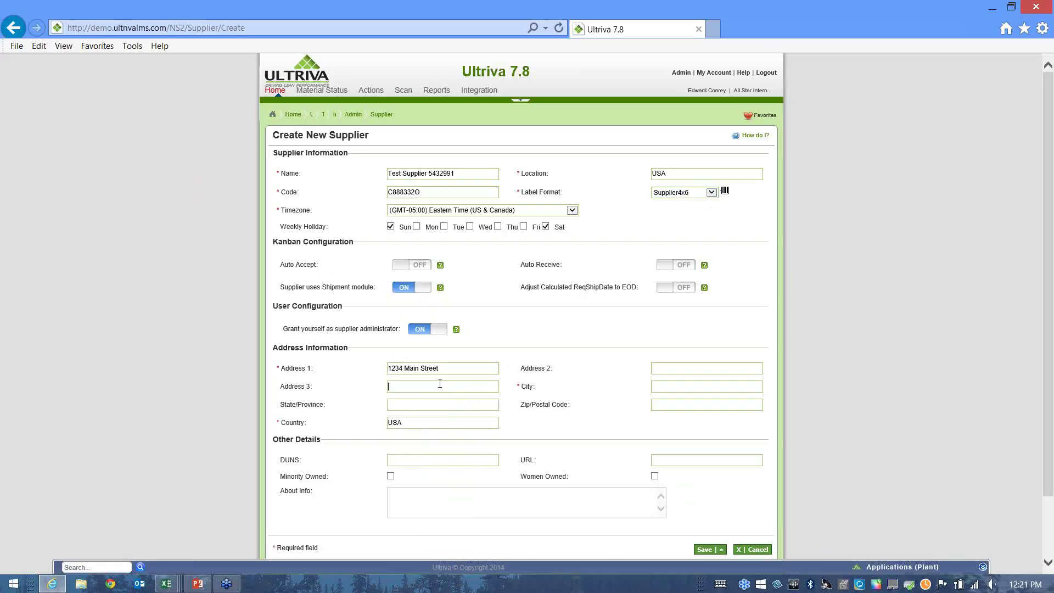
Fill in the supplier's city, state and postal code, then save the new supplier.
left_click(679, 387)
type("Charleston")
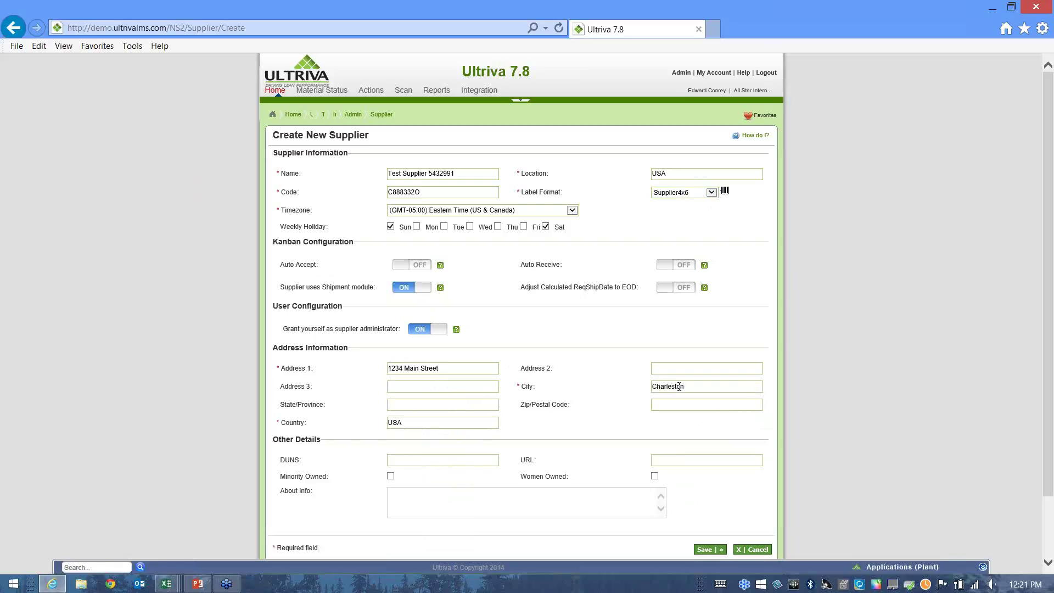
key("Tab")
type("WV")
type("3")
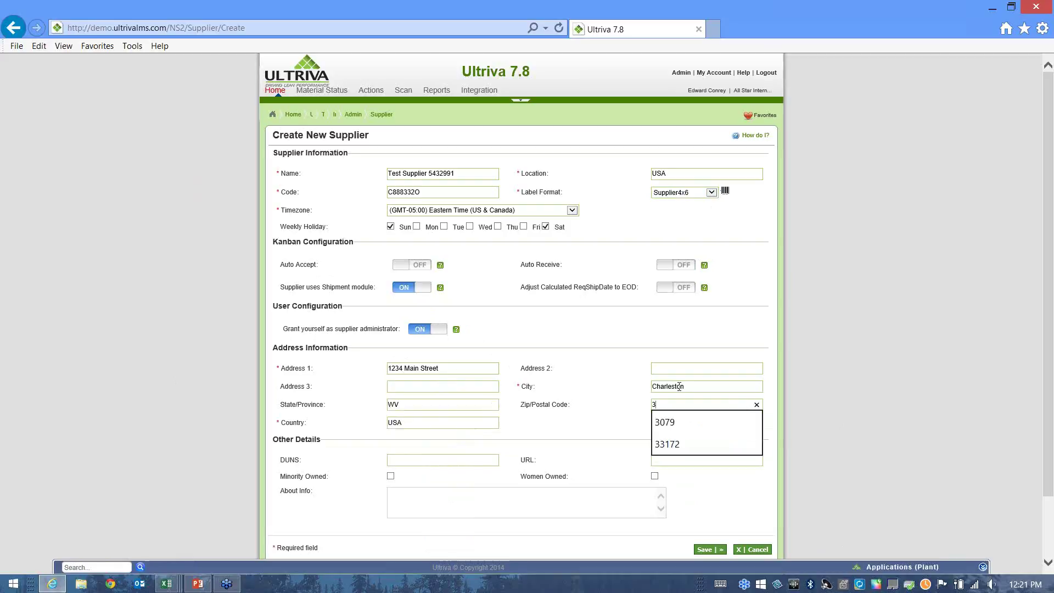
key("BackSpace")
type("25111")
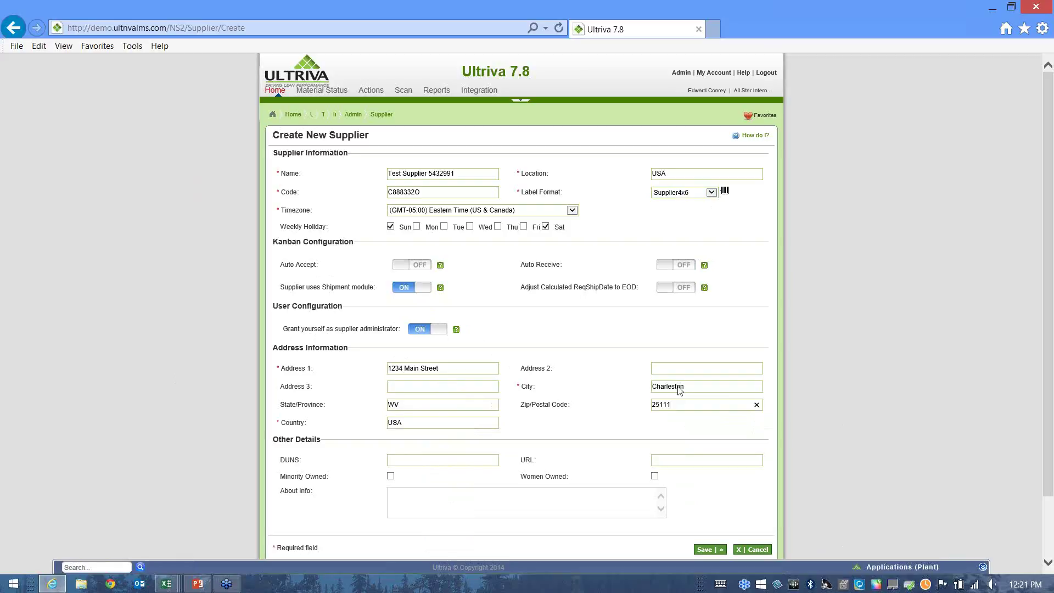
left_click(736, 496)
scroll(736, 496, "down", 2)
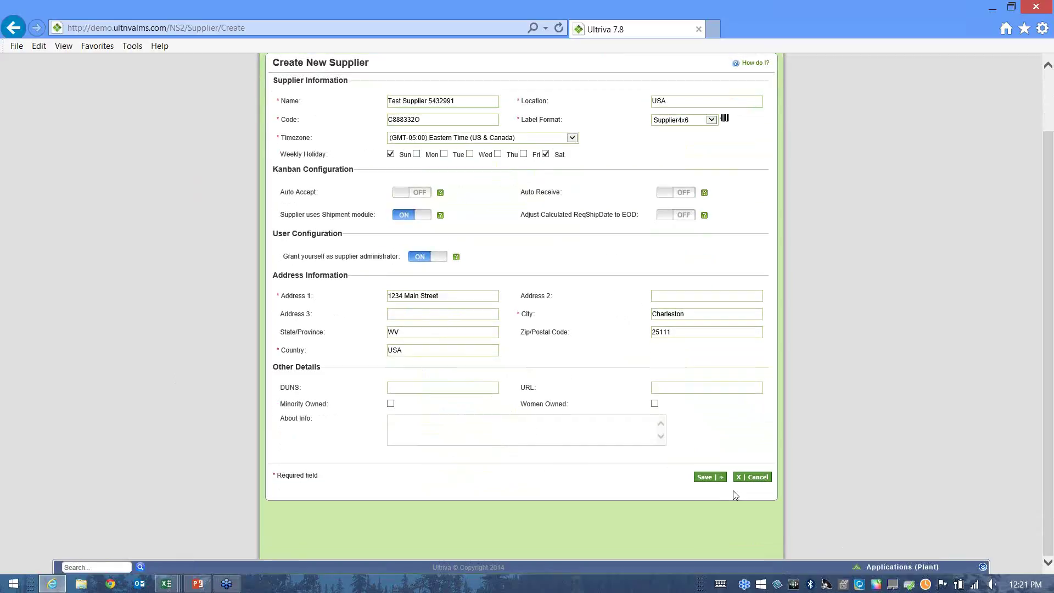
left_click(712, 478)
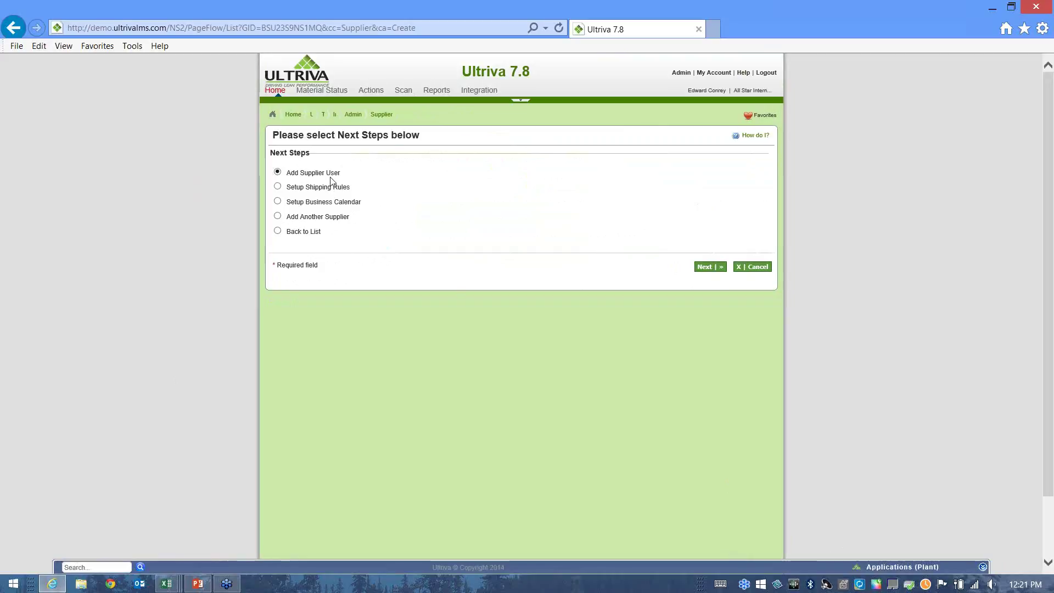
Proceed with Add Supplier User from the Next Steps page for Test Supplier 5432991.
left_click(706, 267)
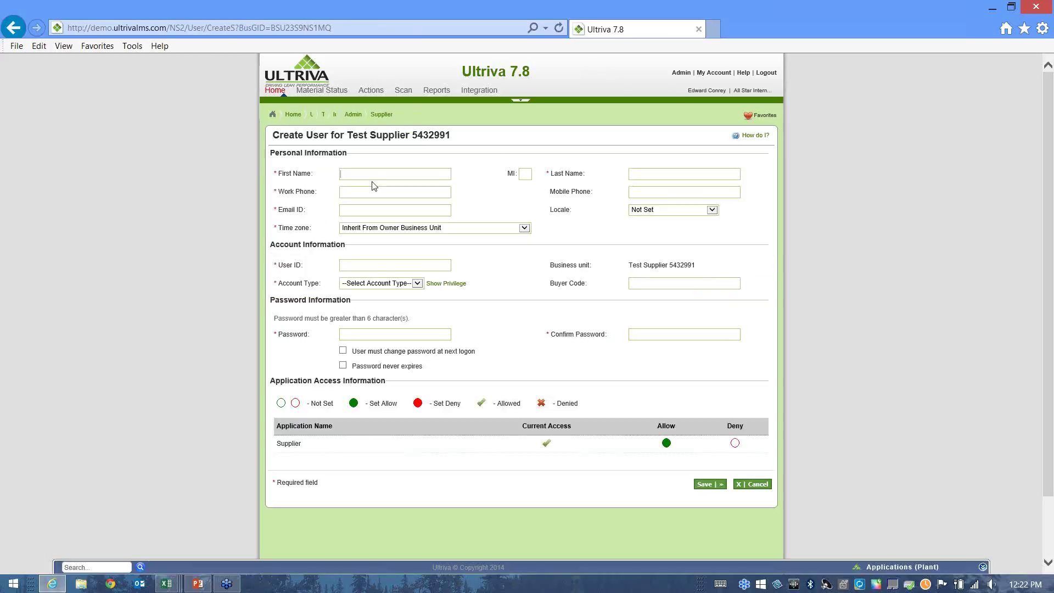
Enter the user's first and last name and choose a saved work phone suggestion.
type("Test")
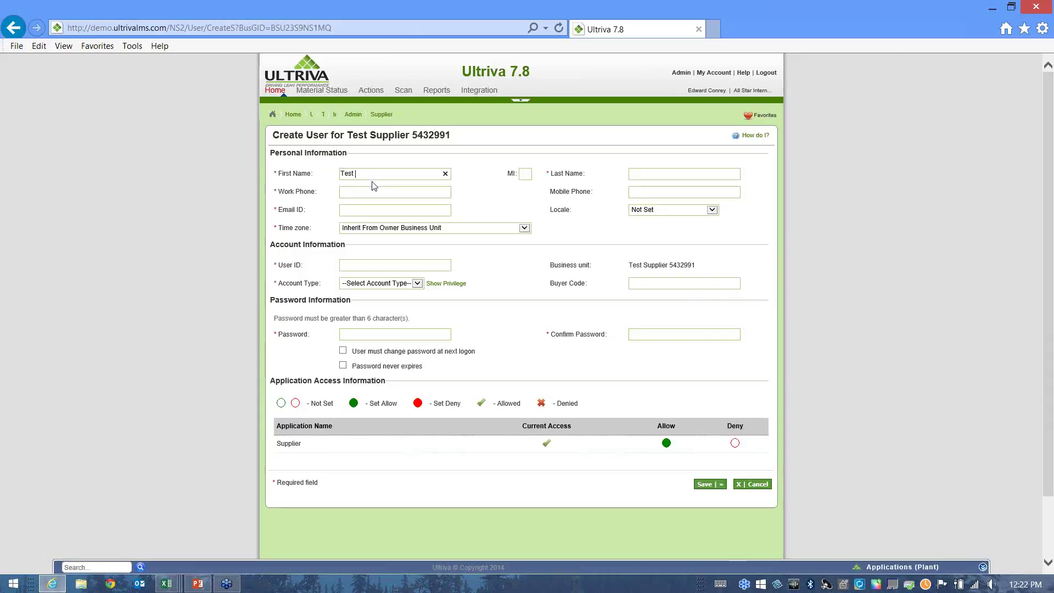
type(" SuppUser")
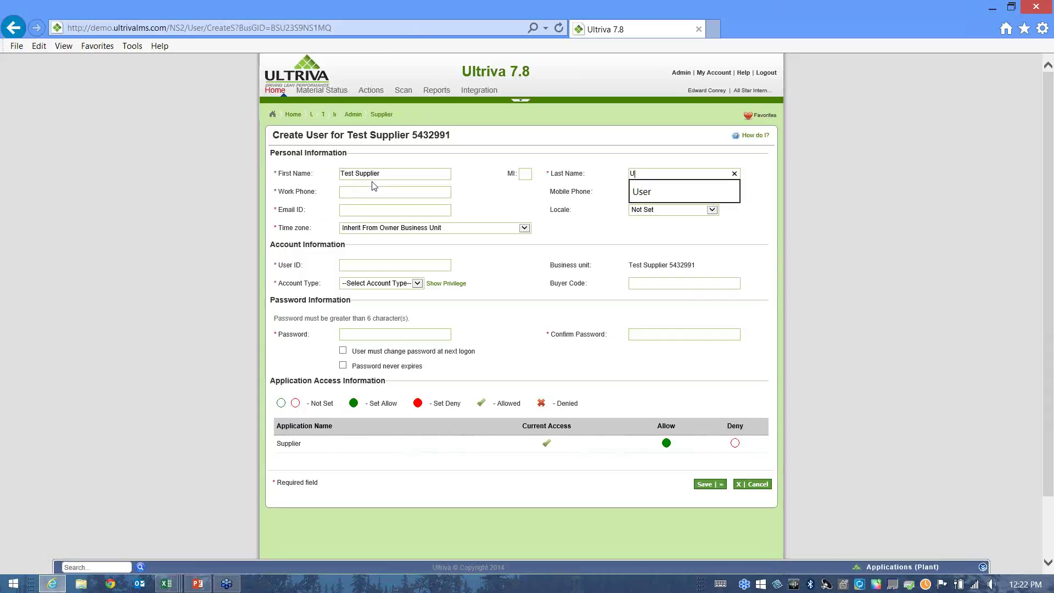
key("Tab")
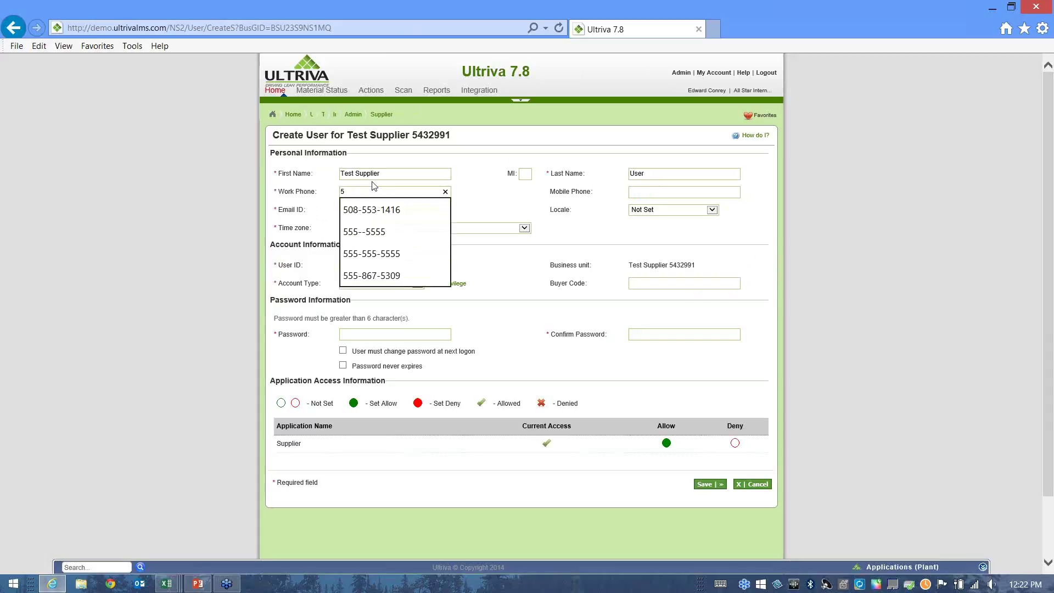
key("Down")
key("Down")
key("Down")
key("Down")
key("Tab")
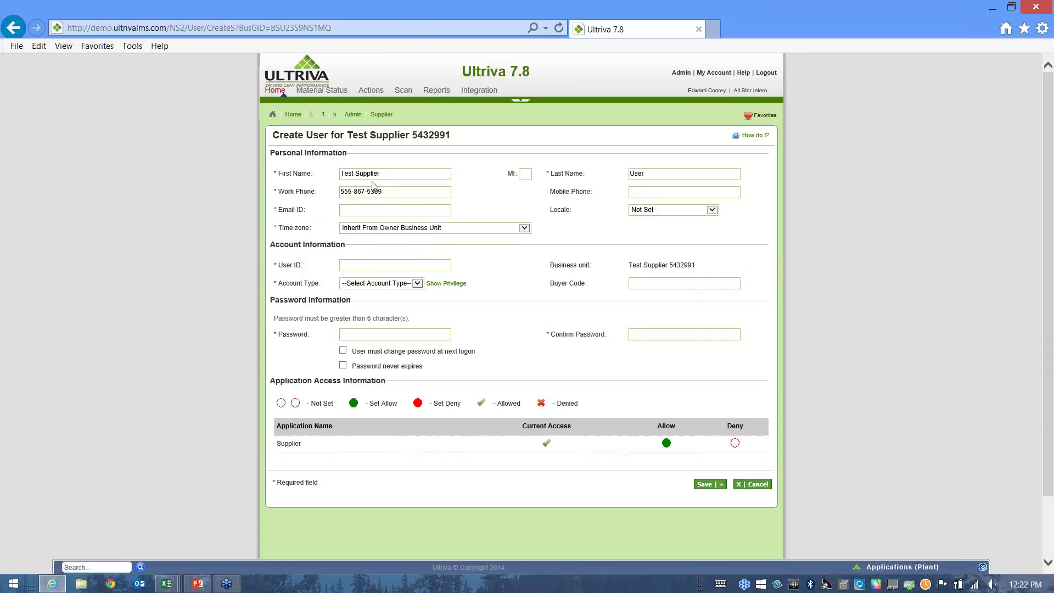
Enter the beginning of the user's e-mail-style user ID.
left_click(382, 212)
type("Te")
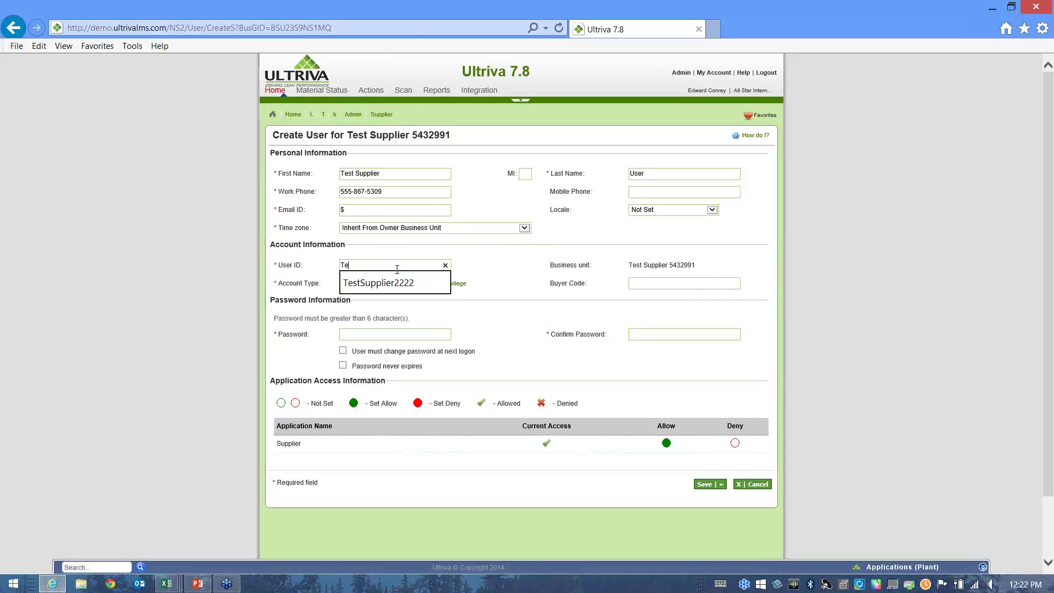
type("st")
key("BackSpace")
type(".S")
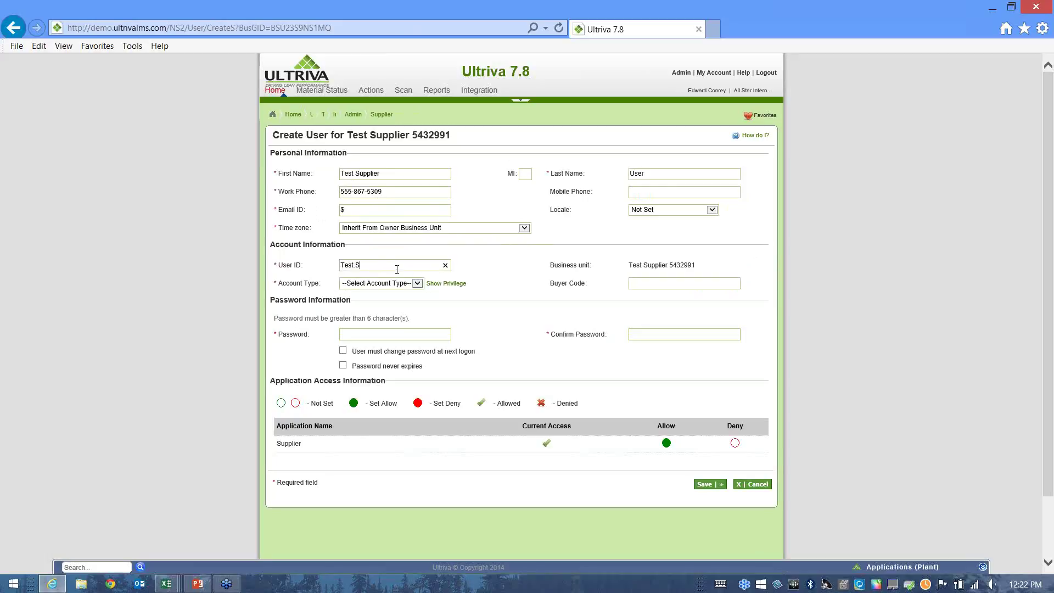
type("upplier@test.com")
Save the supplier user as a Supplier Administrator with an account password.
left_click(418, 285)
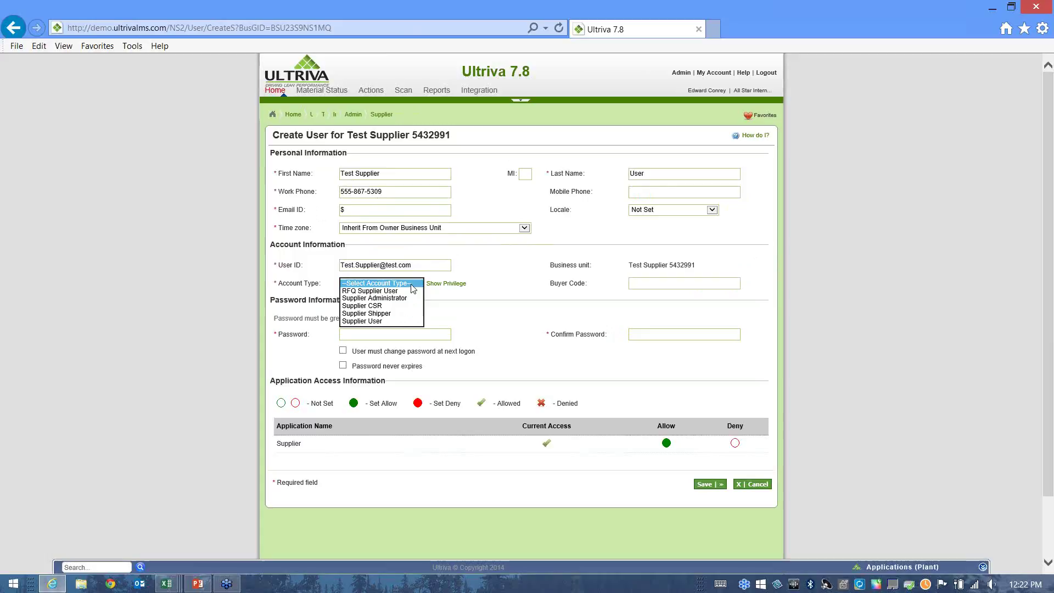
left_click(367, 299)
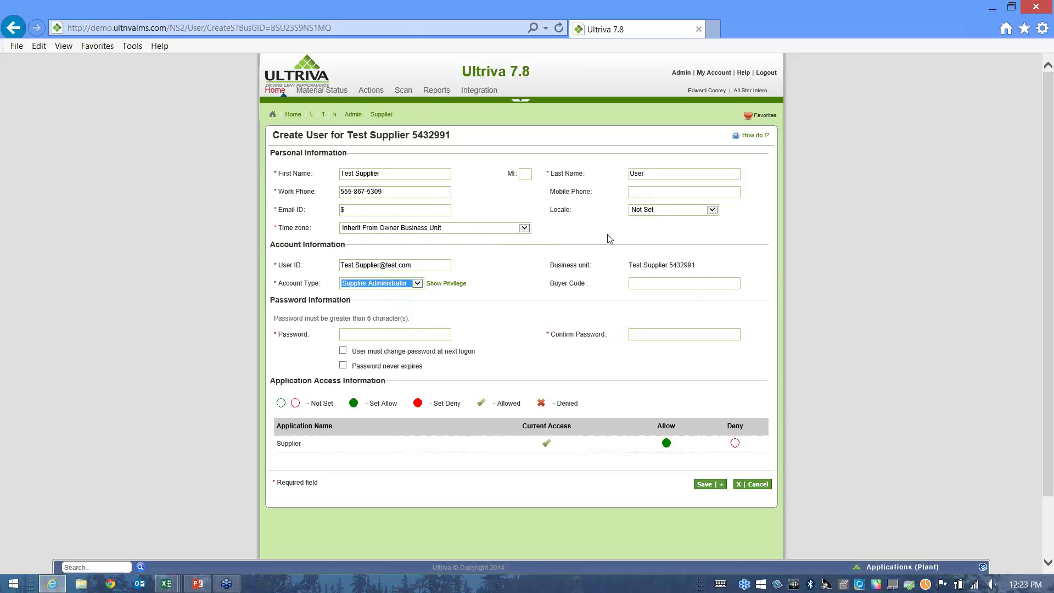
left_click(398, 335)
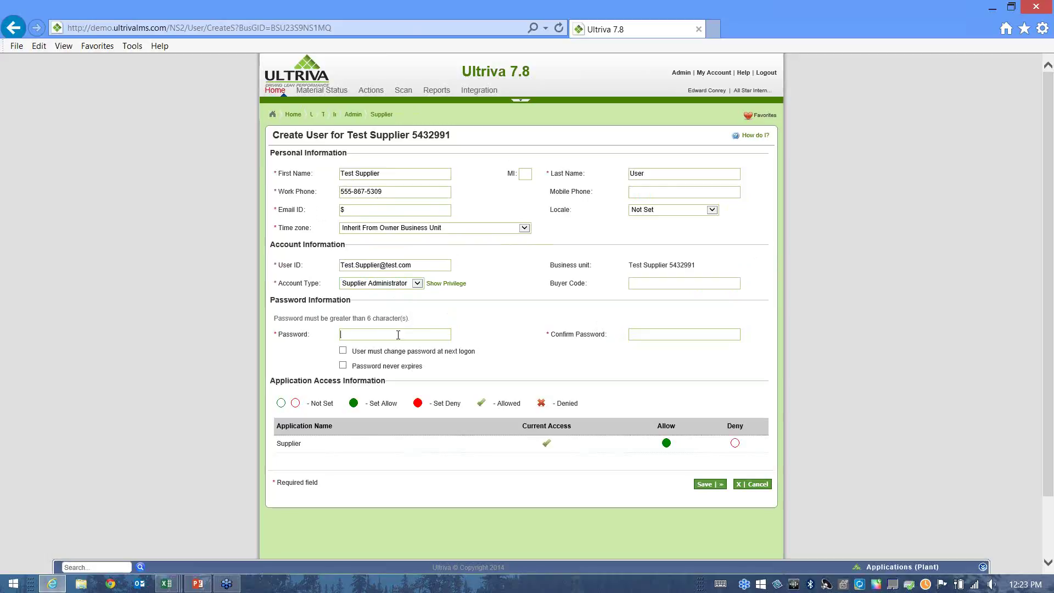
type("test")
left_click(709, 486)
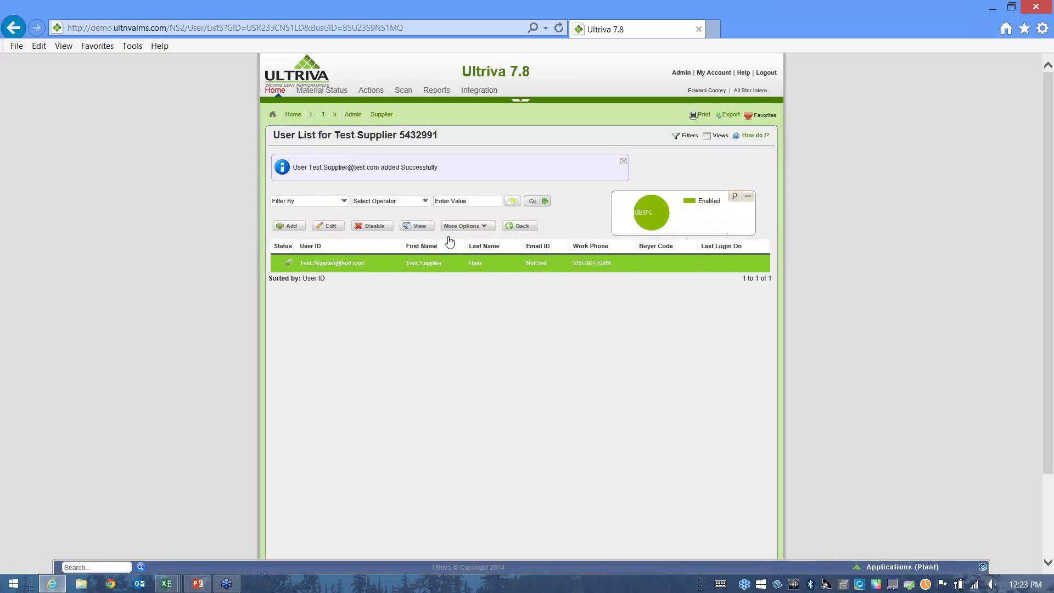
Check that Test Supplier 5432991 is in the External Supplier List, then return to Admin home.
left_click(464, 227)
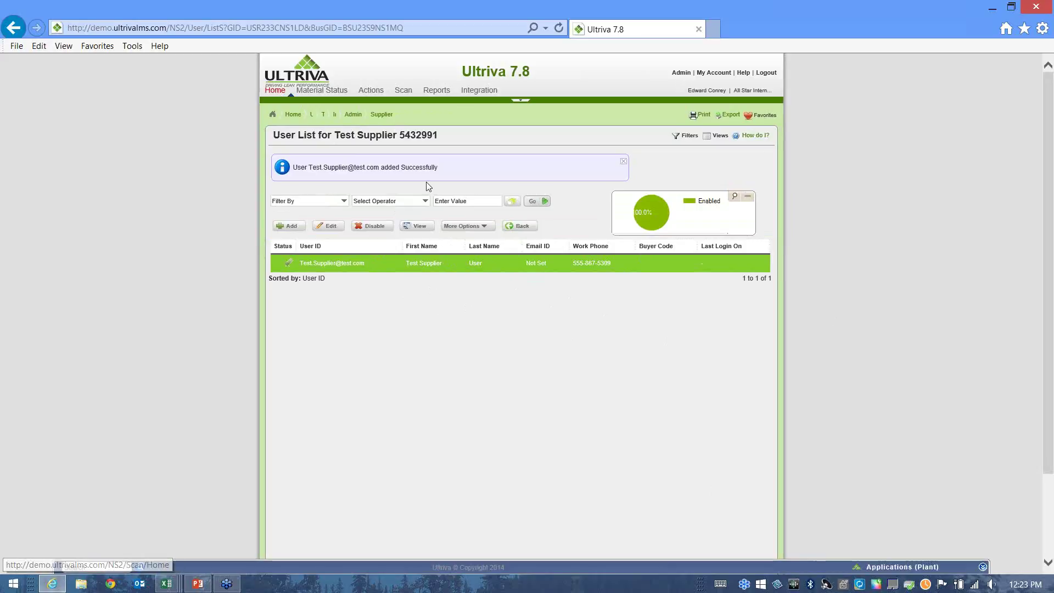
left_click(512, 228)
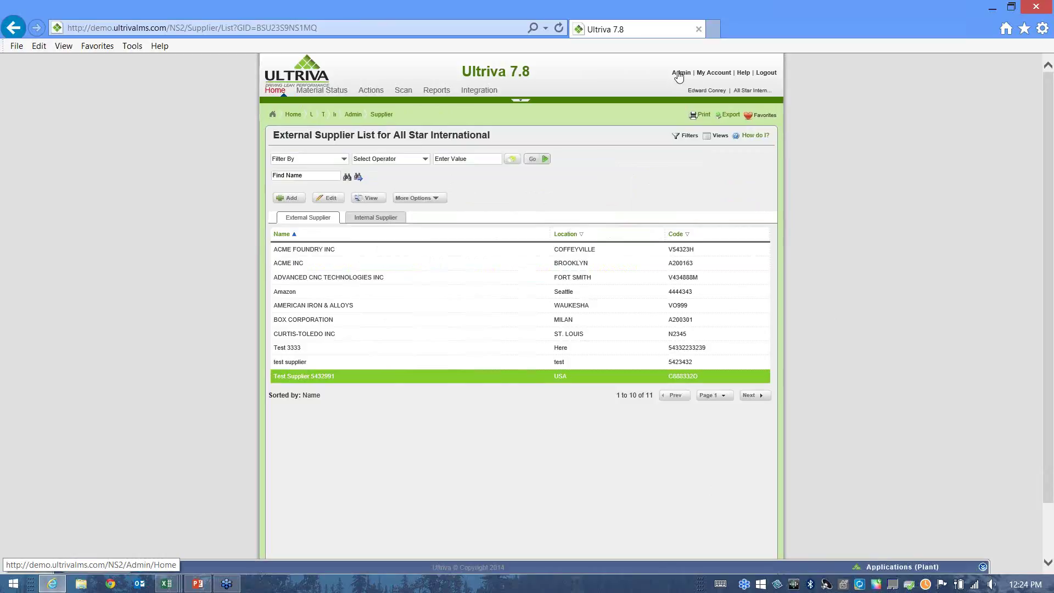
left_click(680, 73)
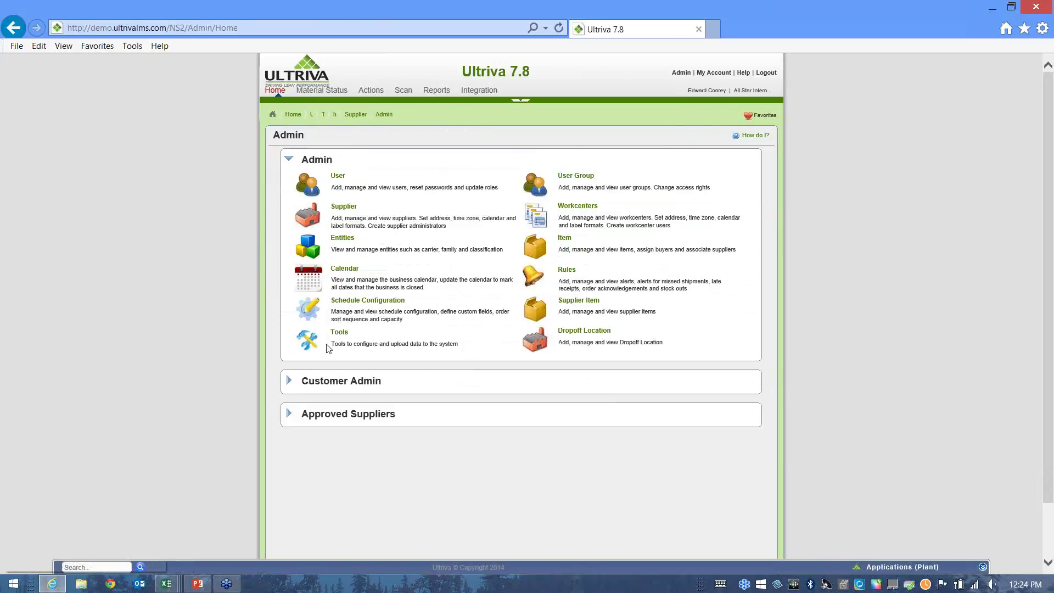
Download and open the sample SupplierData.xls from Tools > Data Load > Supplier Data Load.
left_click(339, 332)
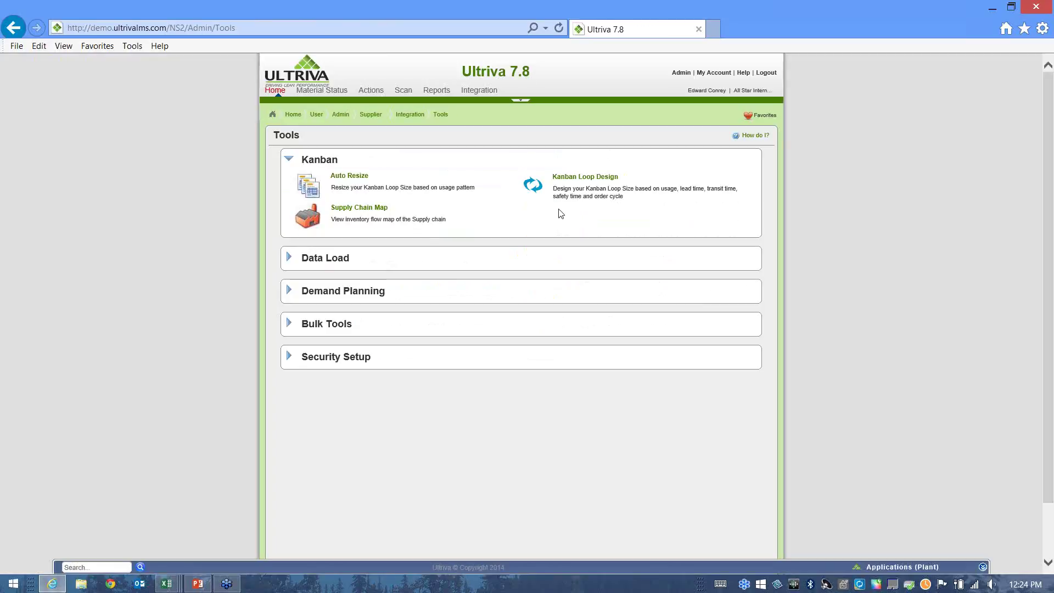
left_click(324, 259)
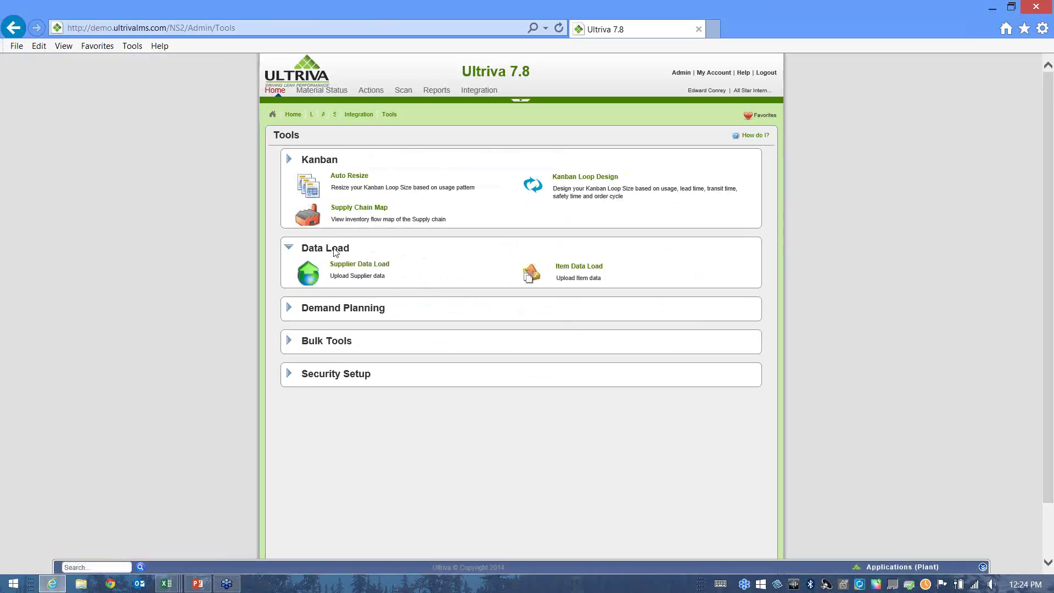
left_click(346, 213)
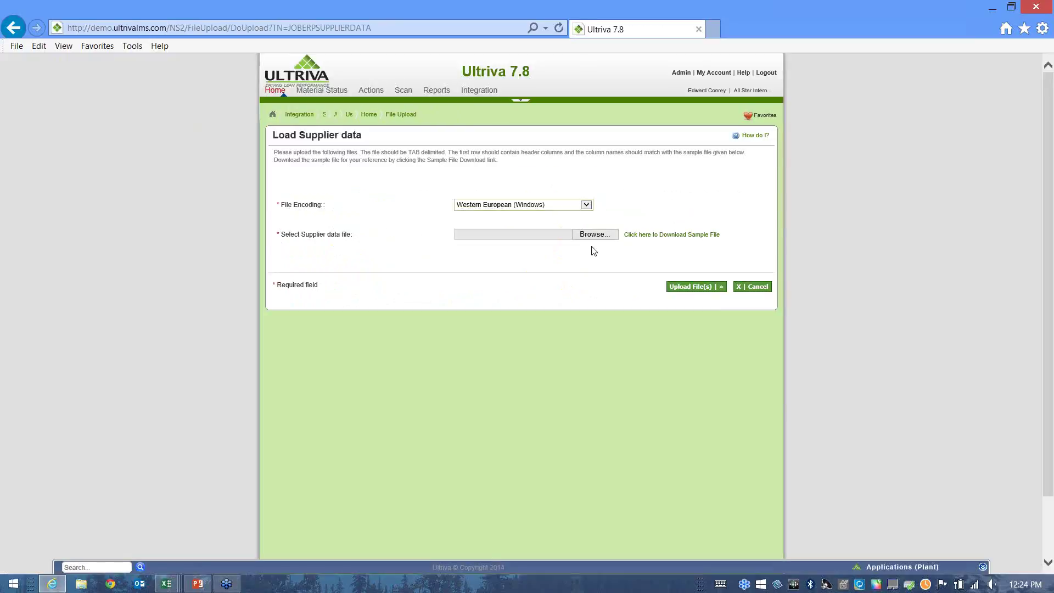
left_click(663, 241)
left_click(442, 277)
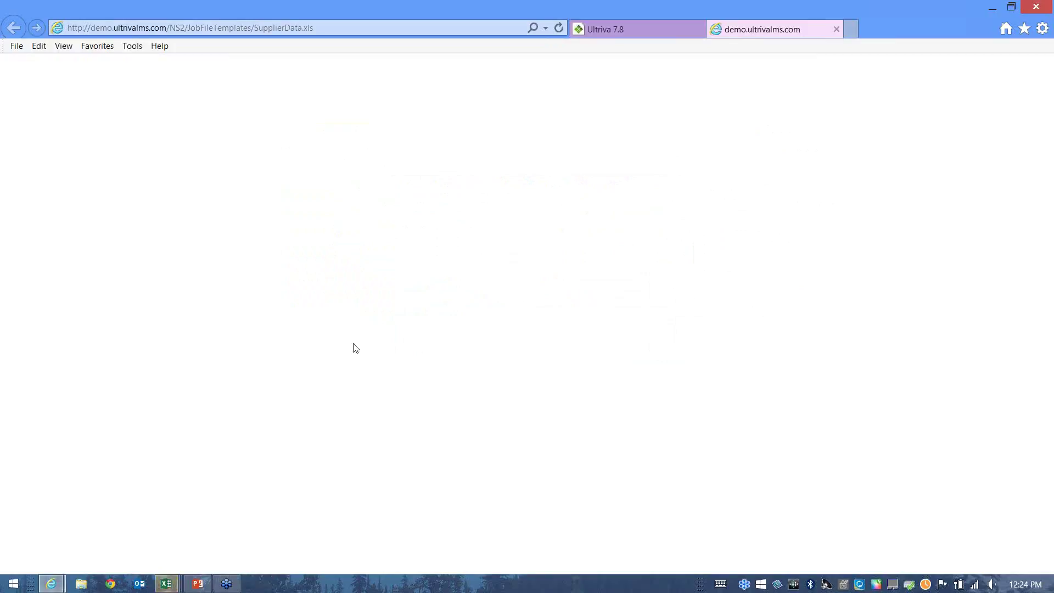
Widen columns A and C of SupplierData.xls to show EBJ_BUSCode and full vendor names, then close it.
left_click(166, 583)
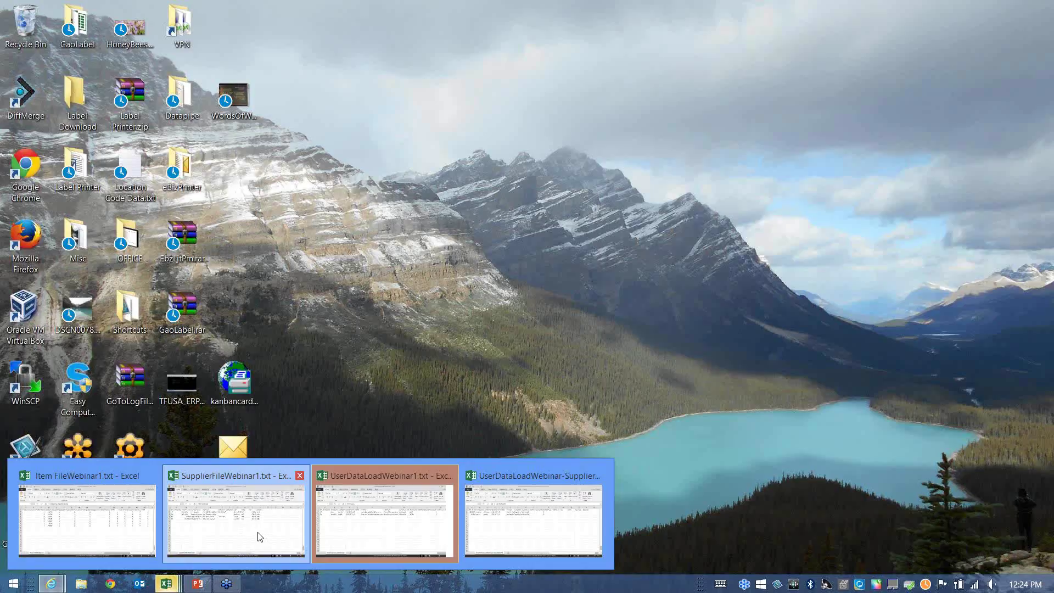
left_click(261, 535)
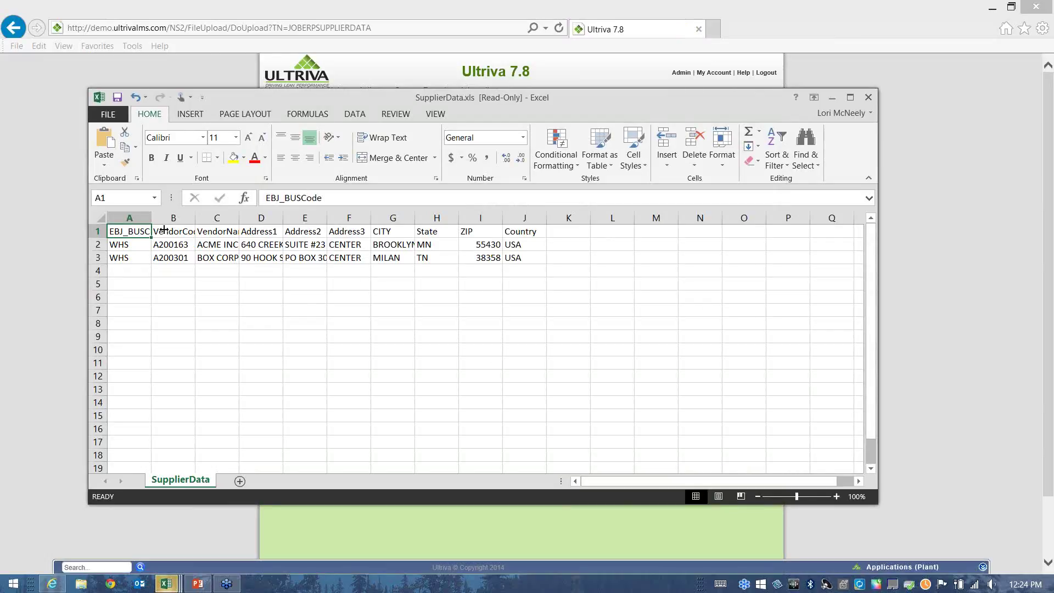
left_click_drag(148, 218, 247, 218)
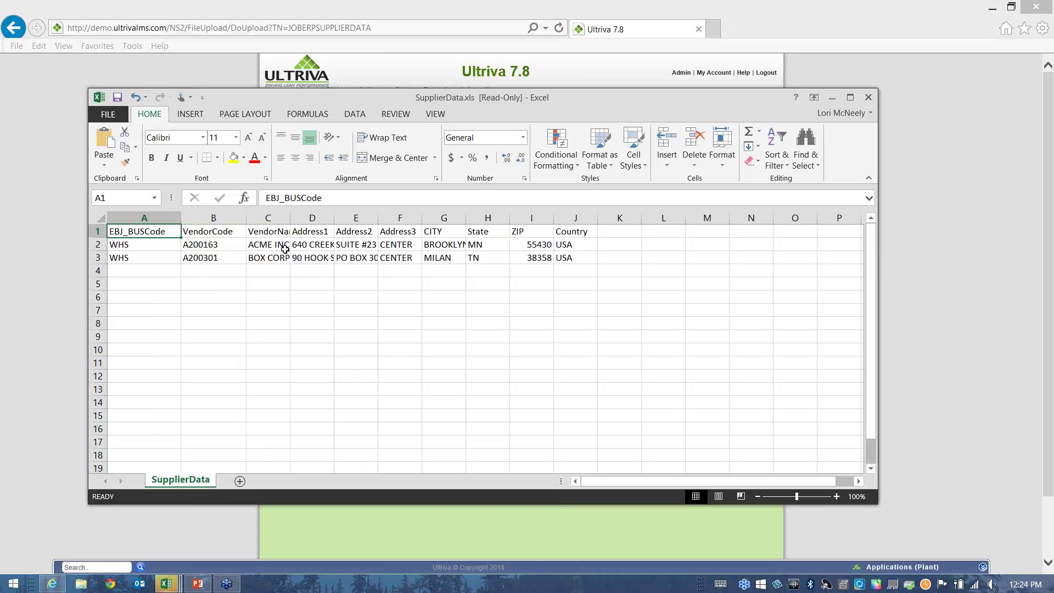
left_click_drag(290, 218, 318, 218)
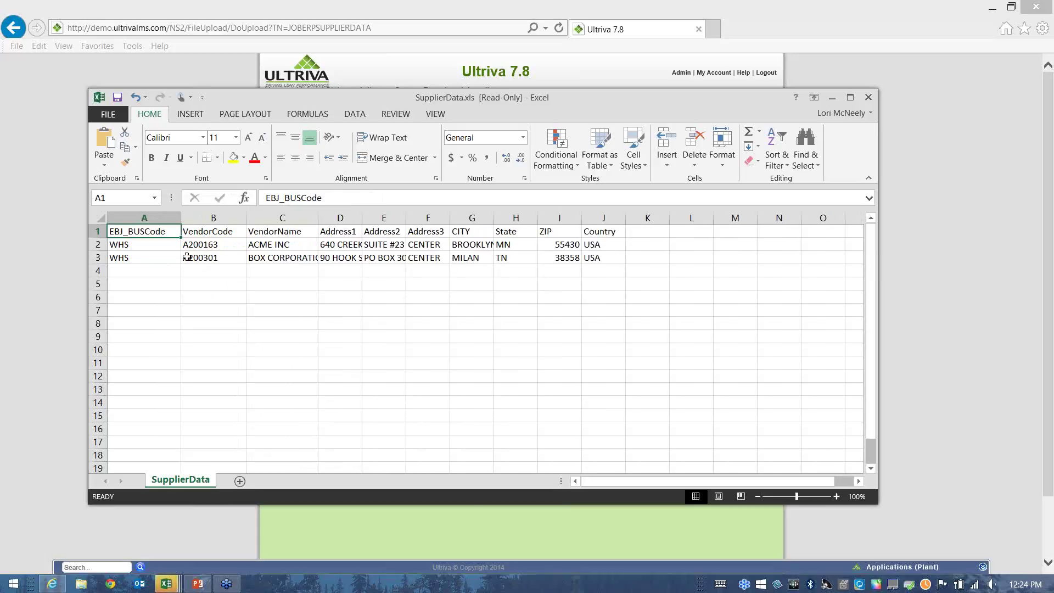
left_click(869, 102)
Close SupplierData.xls without saving and review the RS business codes and vendor codes in SupplierFileWebinar1.txt.
left_click(525, 311)
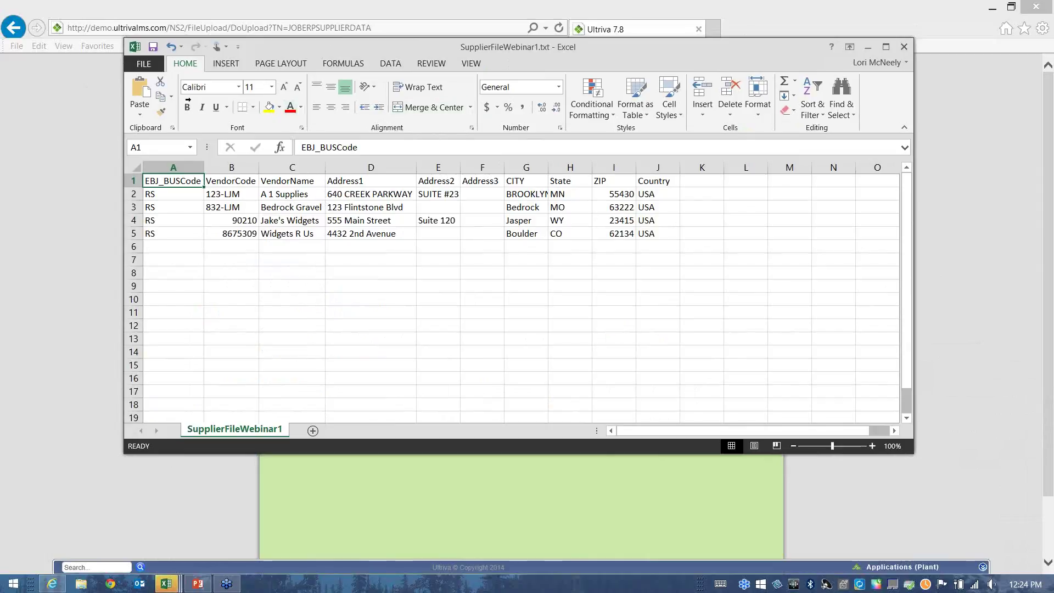
left_click_drag(156, 195, 155, 237)
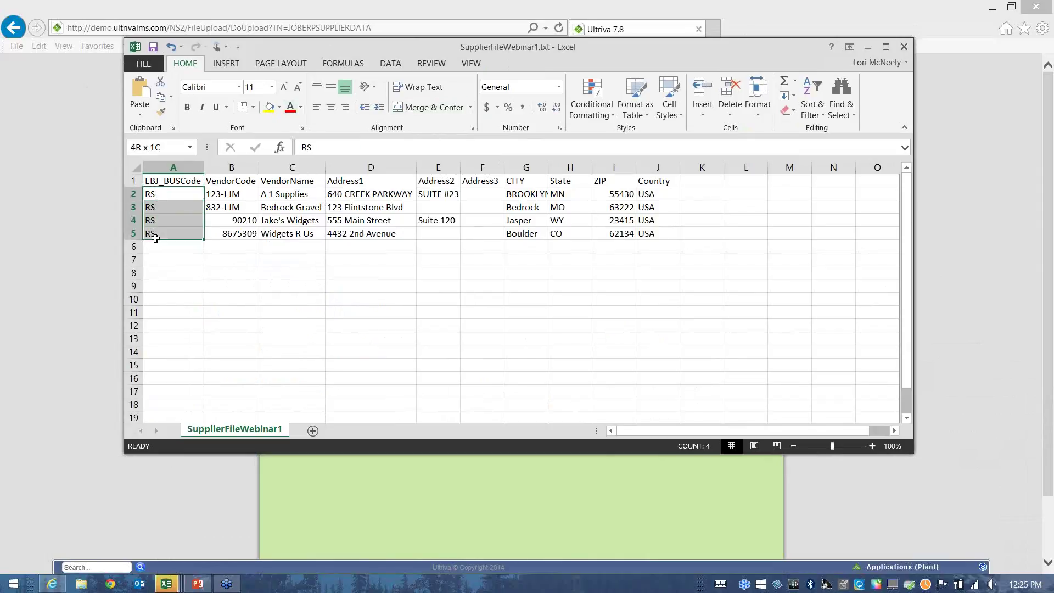
left_click_drag(236, 196, 242, 234)
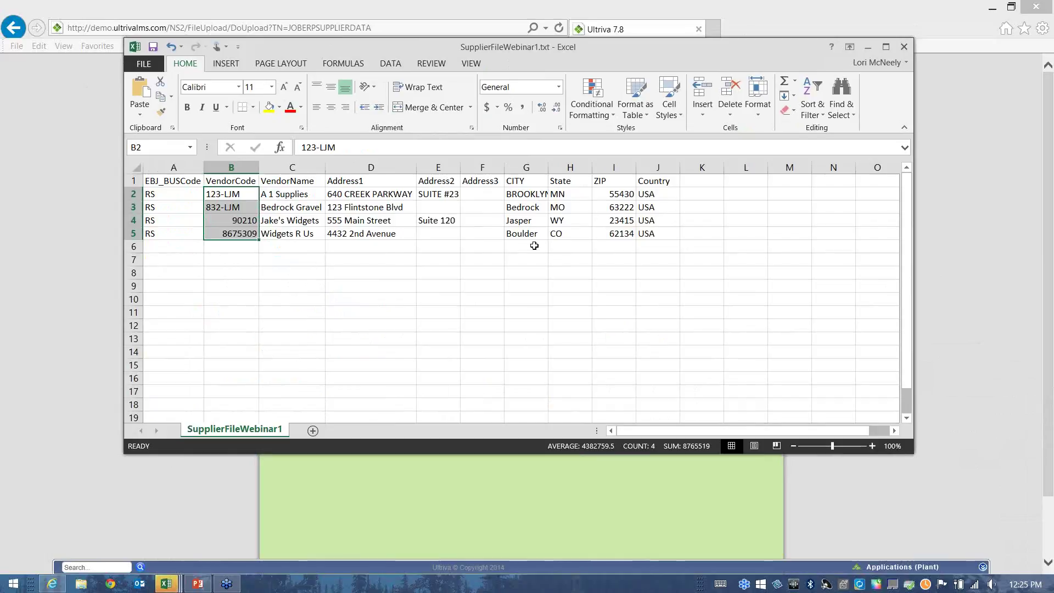
left_click_drag(239, 221, 236, 239)
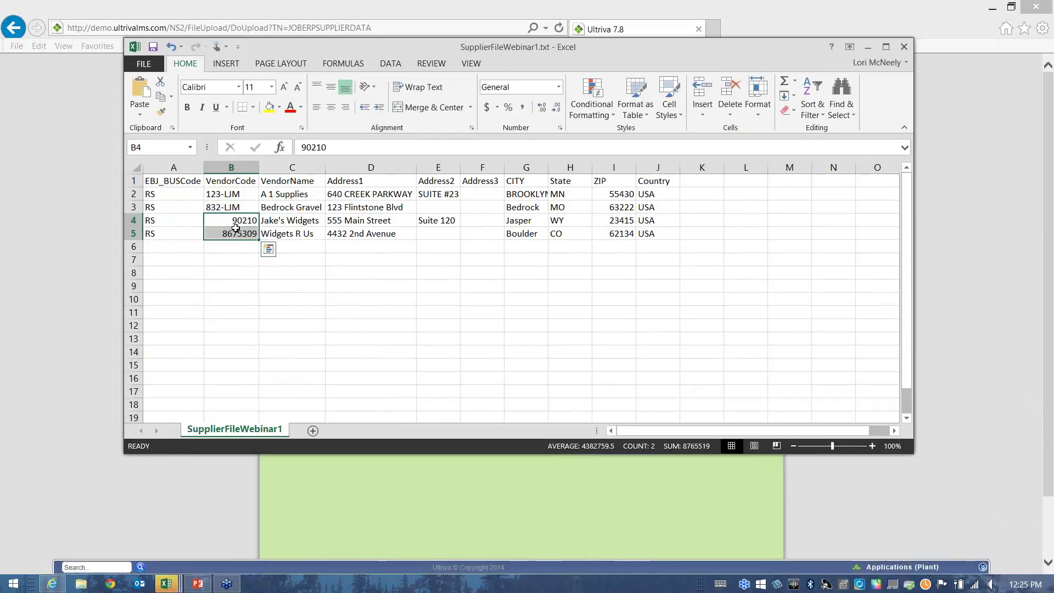
left_click(483, 286)
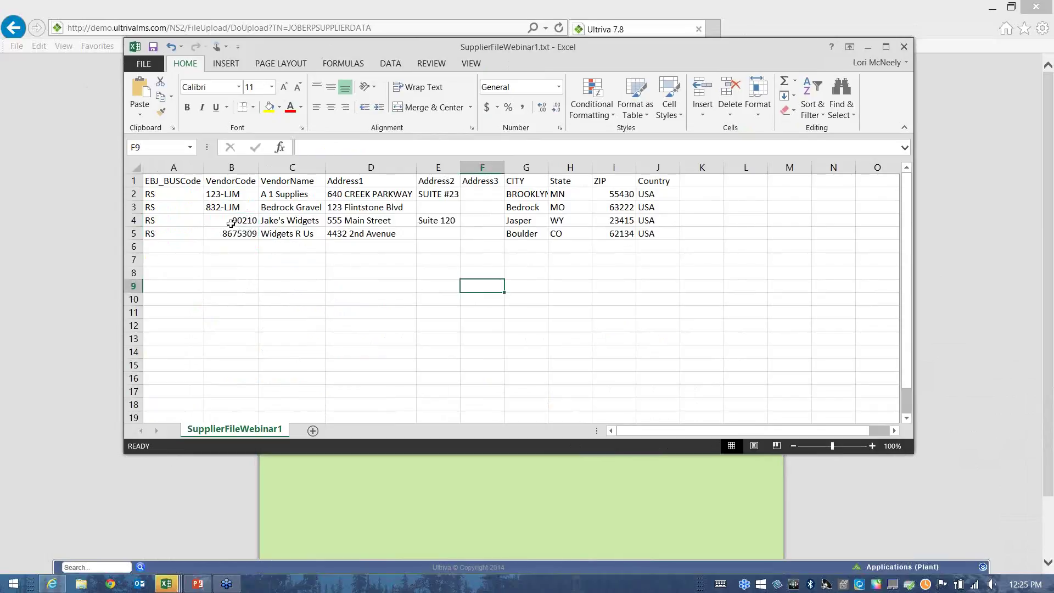
Save SupplierFileWebinar1.txt as Text (Tab delimited) in CSP Webinar Files, replacing the old copy, and minimise Excel.
left_click_drag(231, 222, 230, 235)
left_click(277, 273)
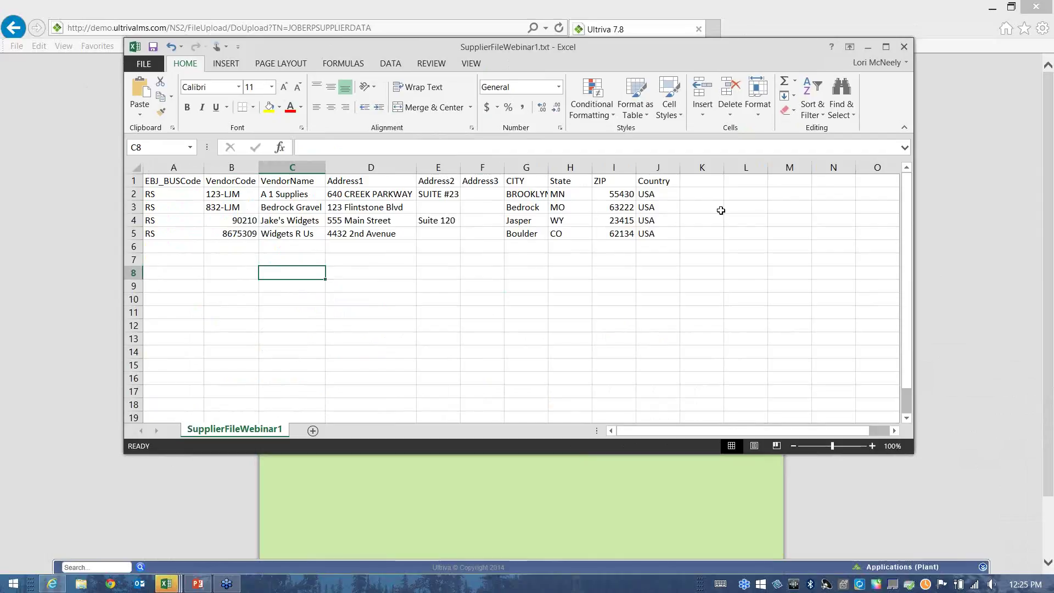
left_click(144, 64)
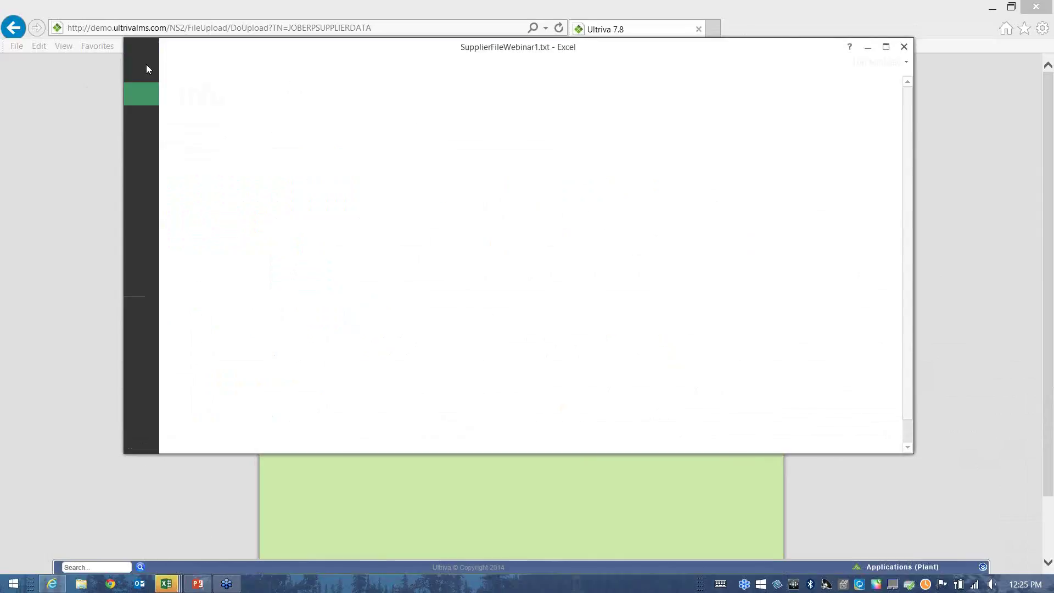
left_click(147, 188)
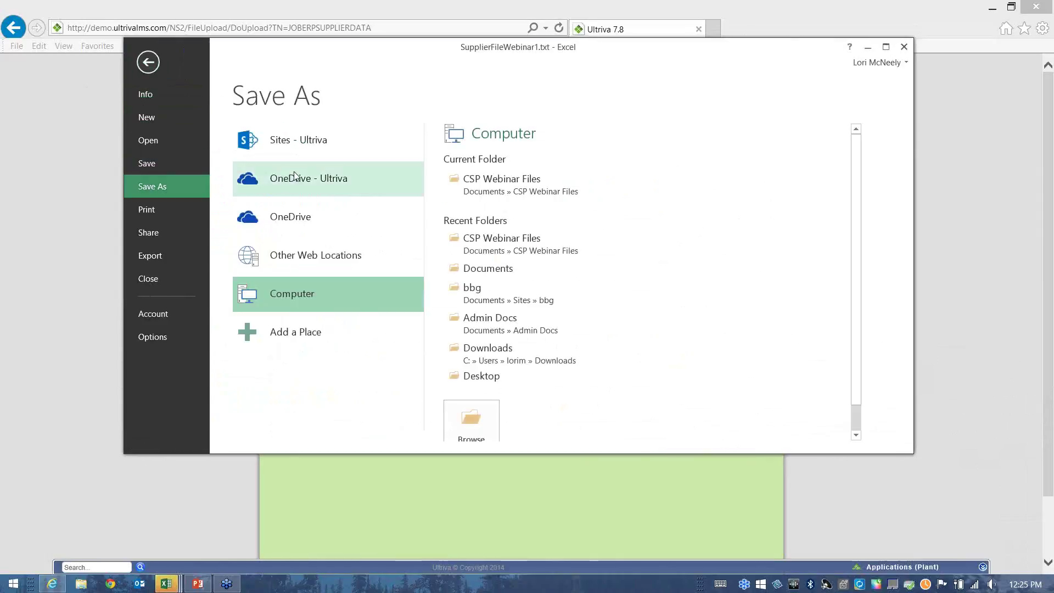
left_click(485, 191)
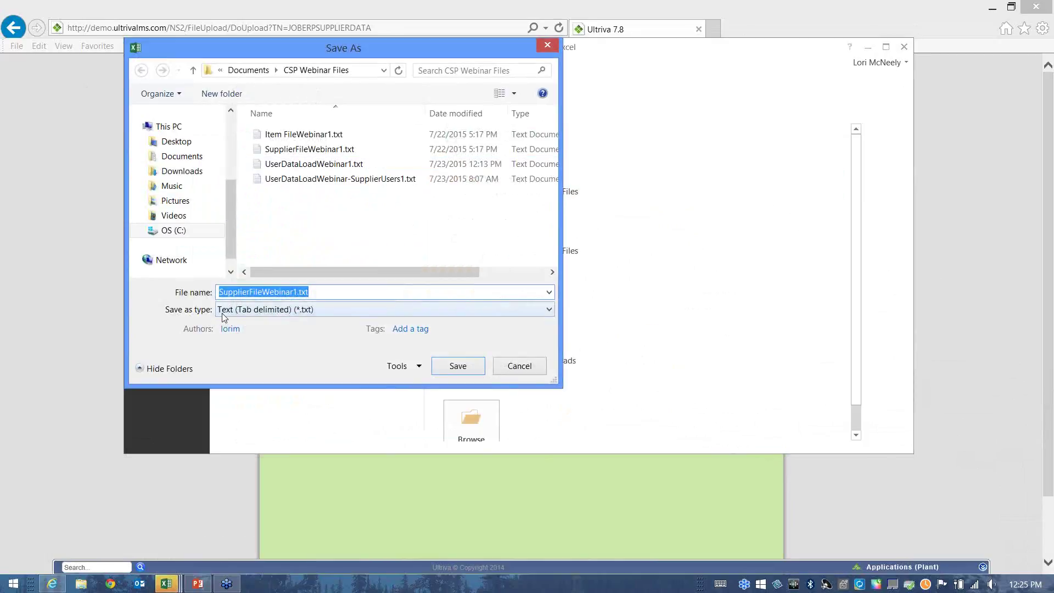
left_click(327, 315)
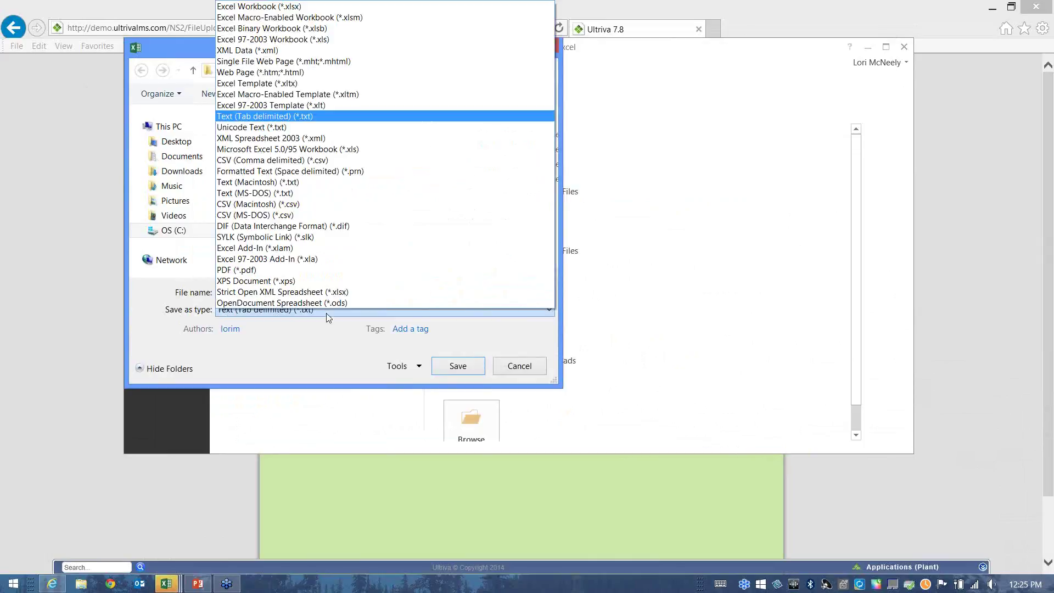
left_click(266, 117)
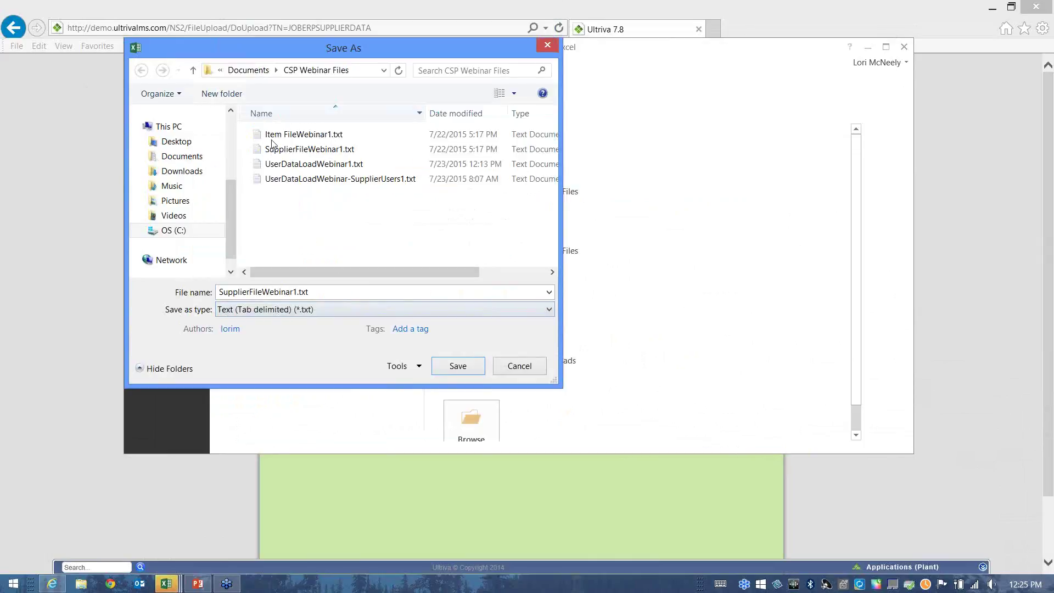
left_click(456, 367)
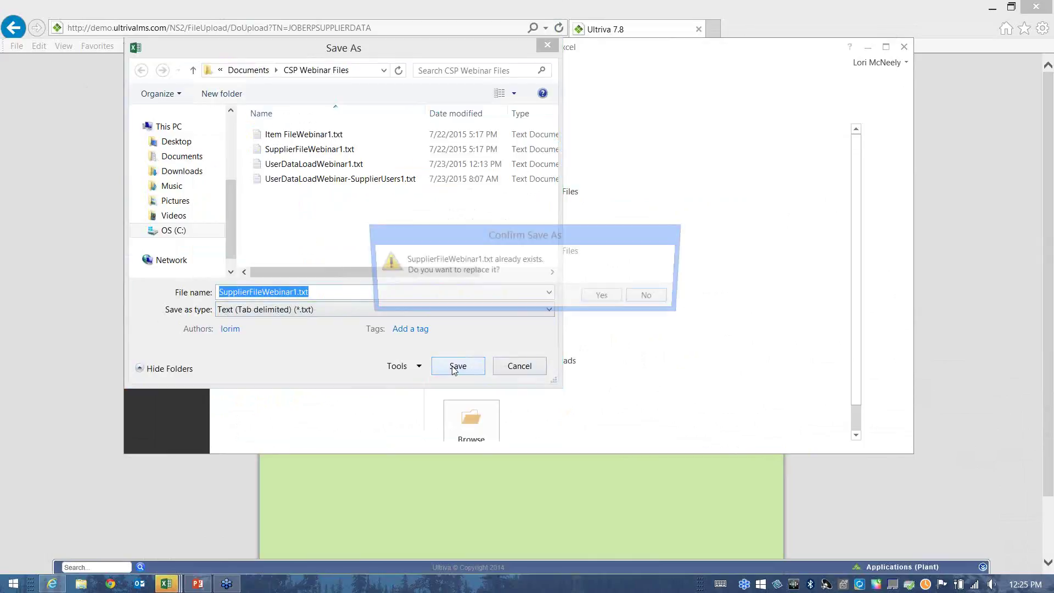
left_click(606, 297)
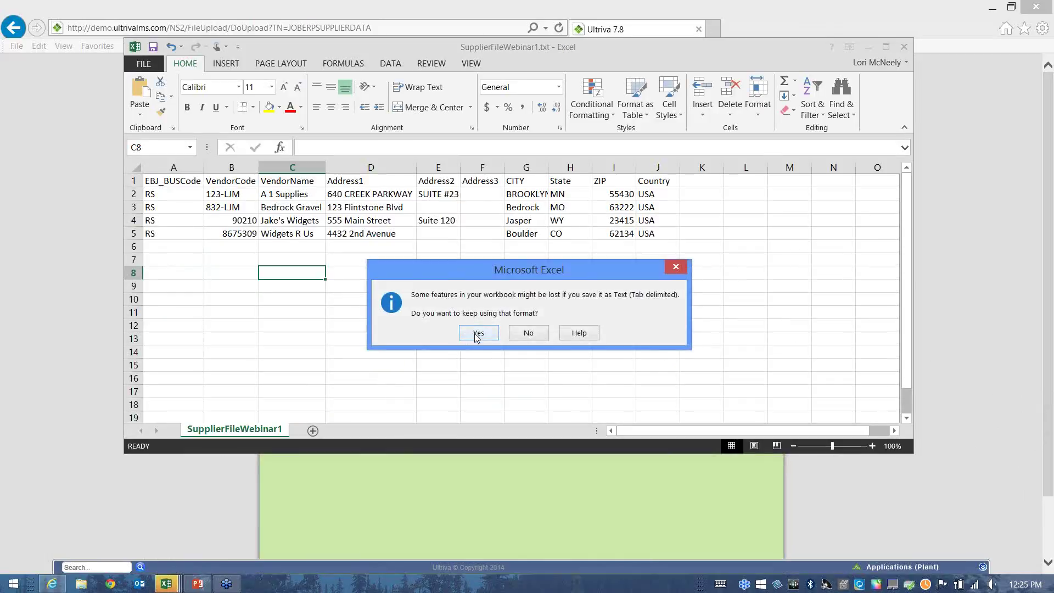
left_click(476, 335)
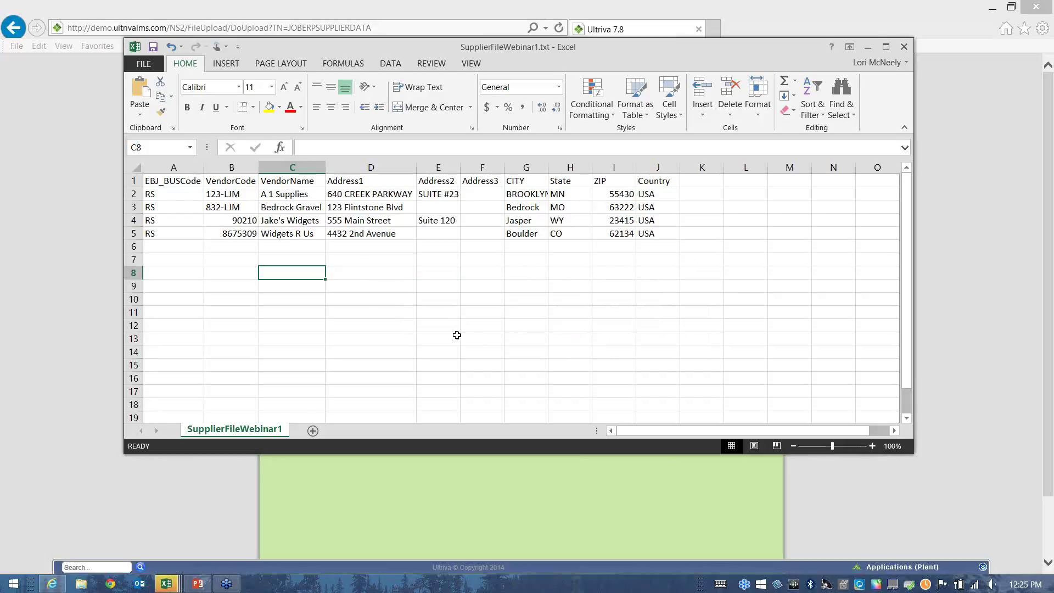
left_click(868, 46)
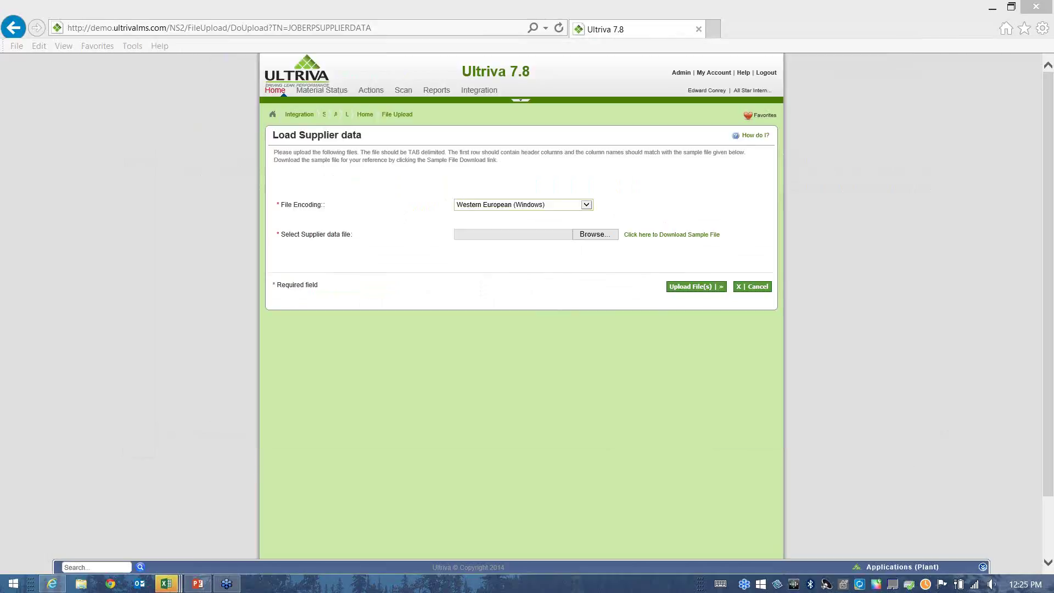
Upload SupplierFileWebinar1.txt on the Load Supplier data page.
left_click(596, 235)
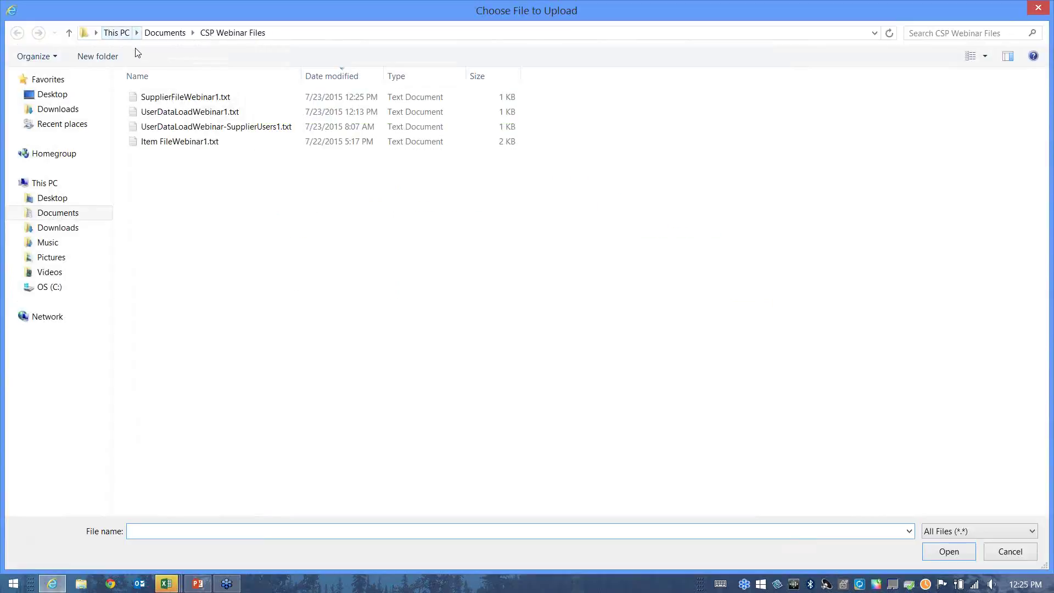
left_click(174, 101)
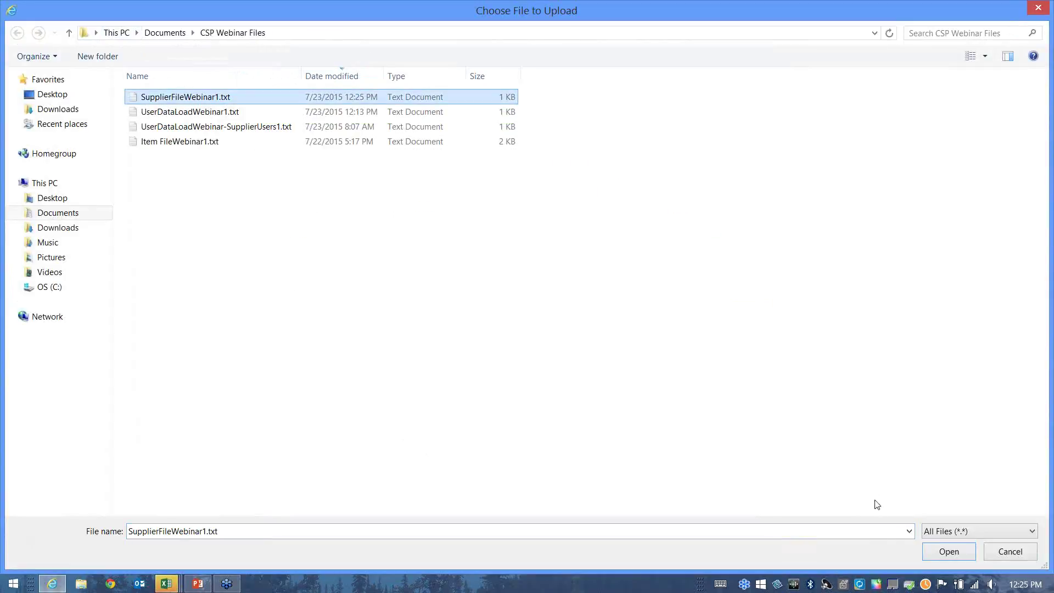
left_click(942, 553)
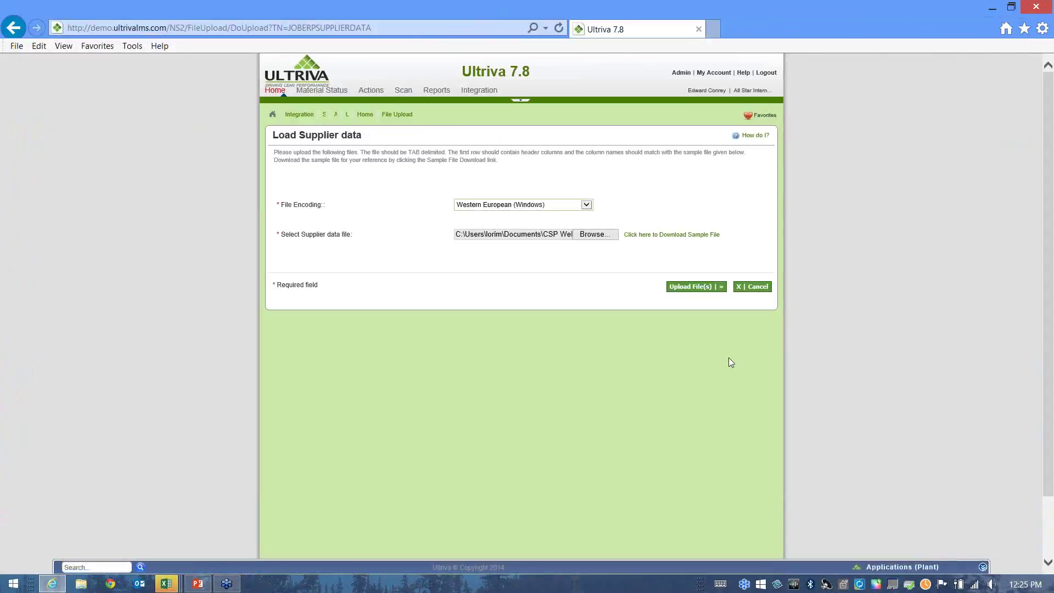
left_click(685, 287)
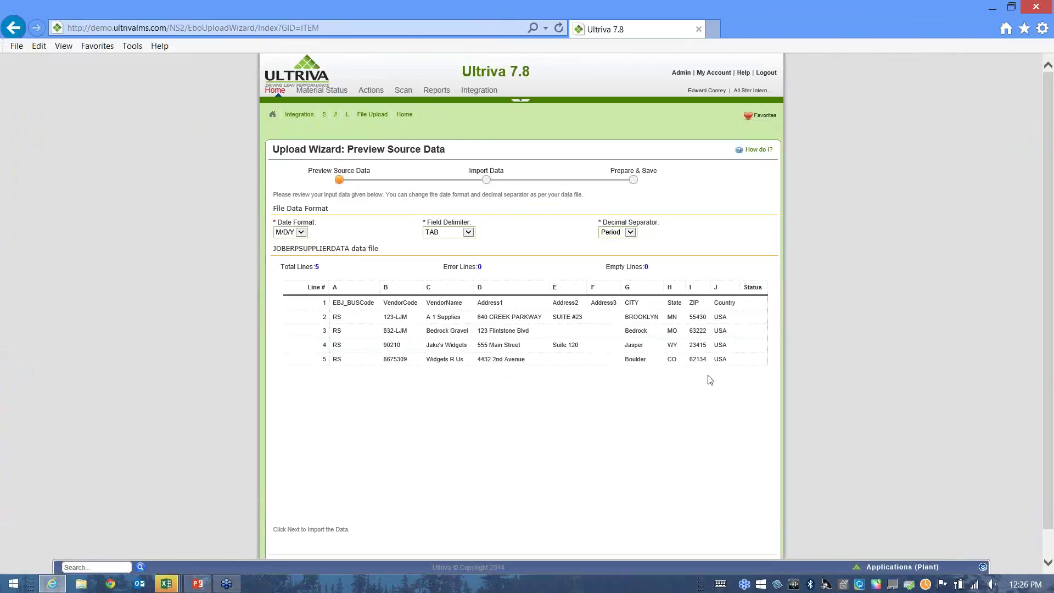
Step through the import wizard and finish saving the four supplier records.
scroll(710, 380, "down", 1)
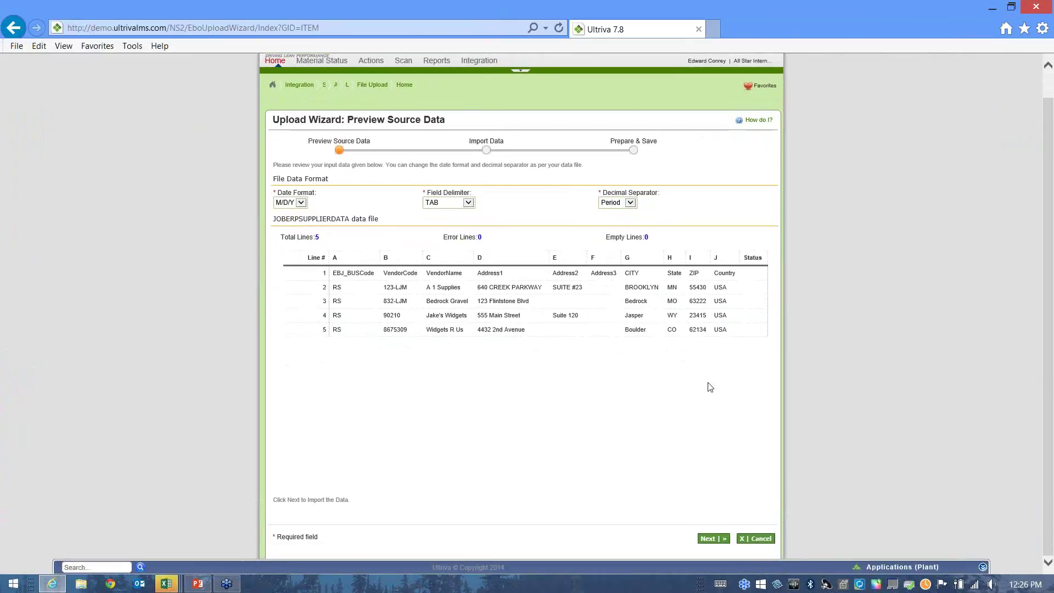
left_click(713, 540)
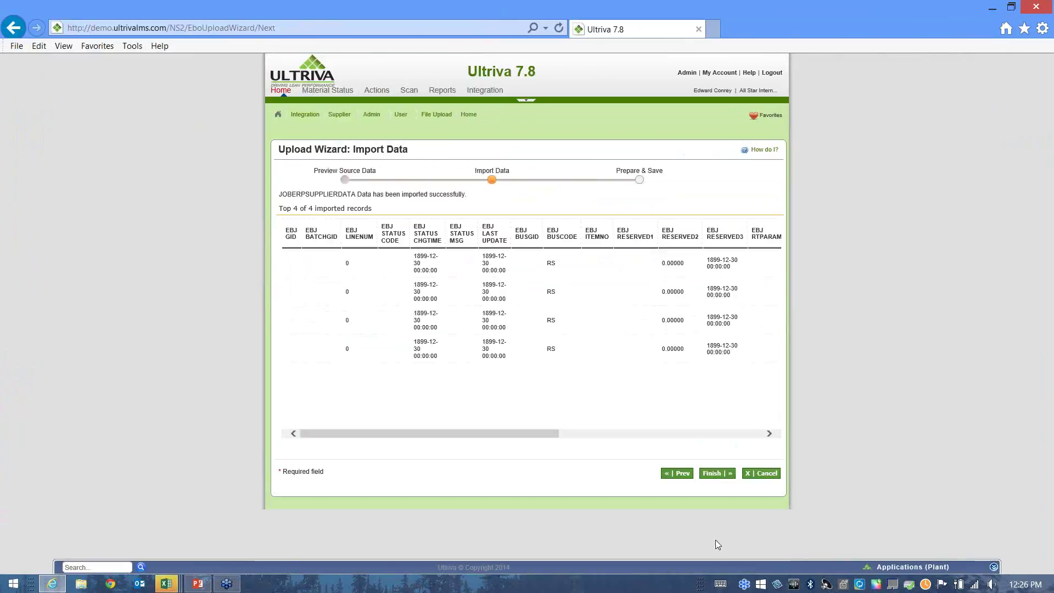
left_click_drag(508, 435, 737, 483)
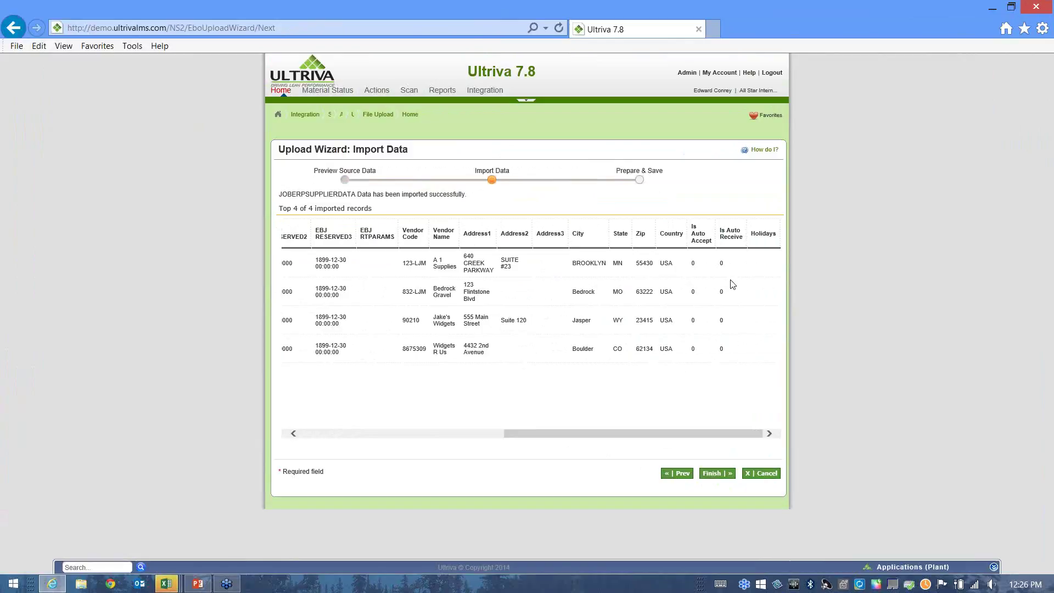
left_click(723, 476)
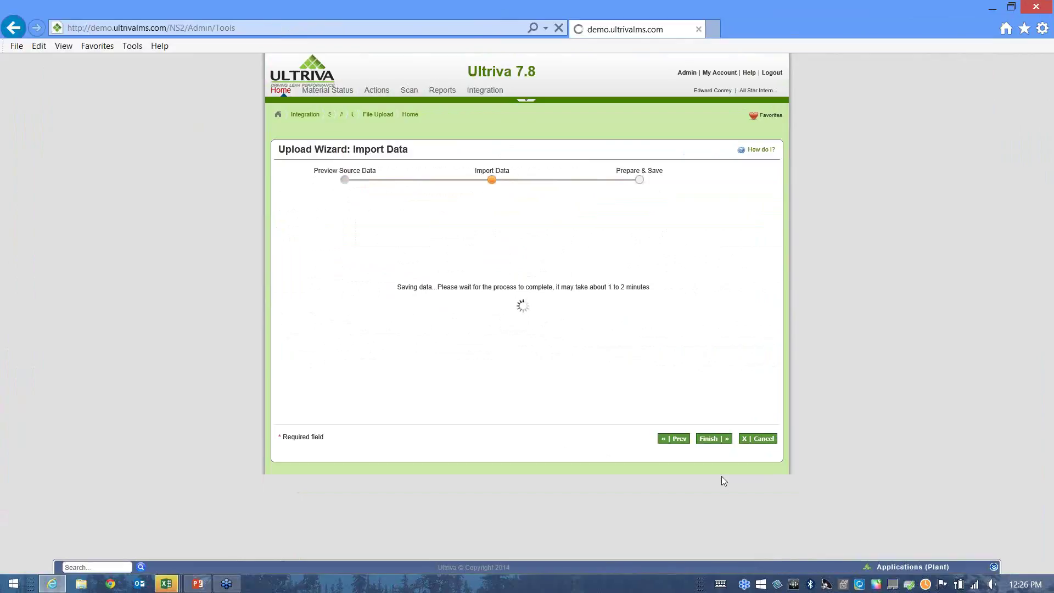
Run the Batch Job Status report for the Supplier Sync job, limited to today.
left_click(479, 95)
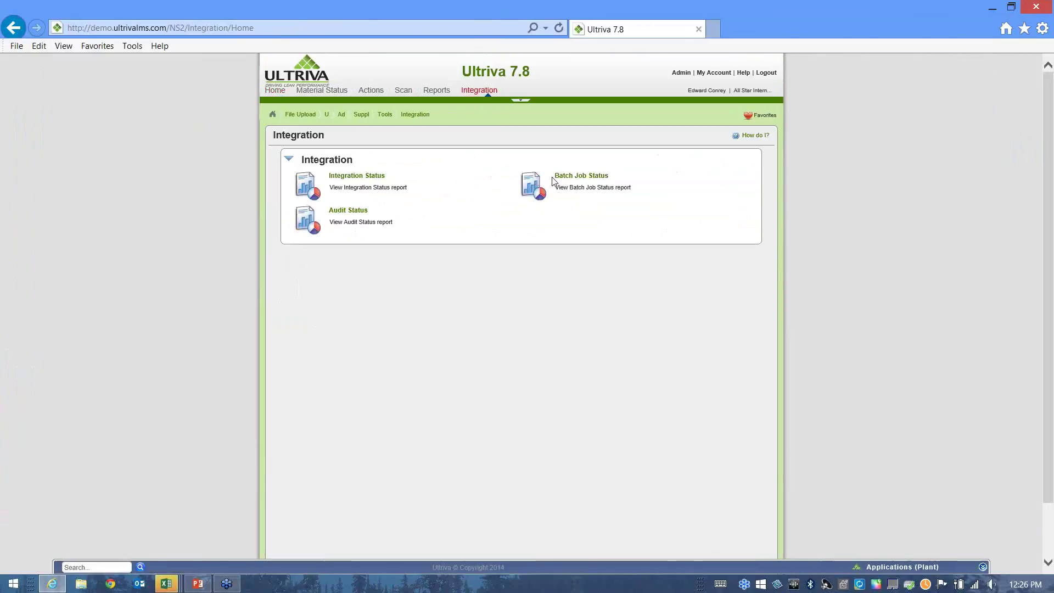
left_click(565, 178)
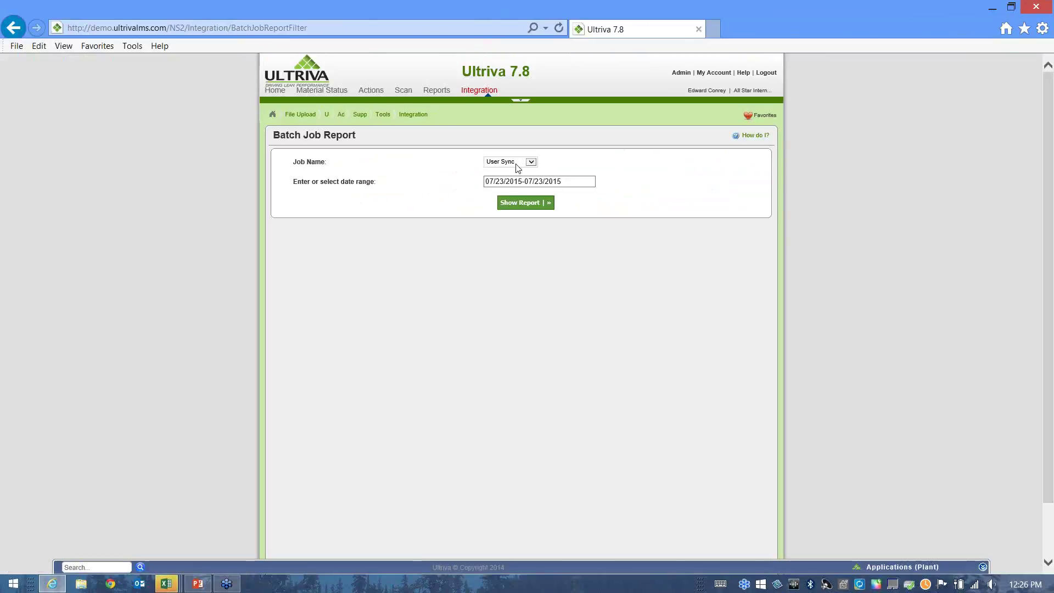
left_click(532, 162)
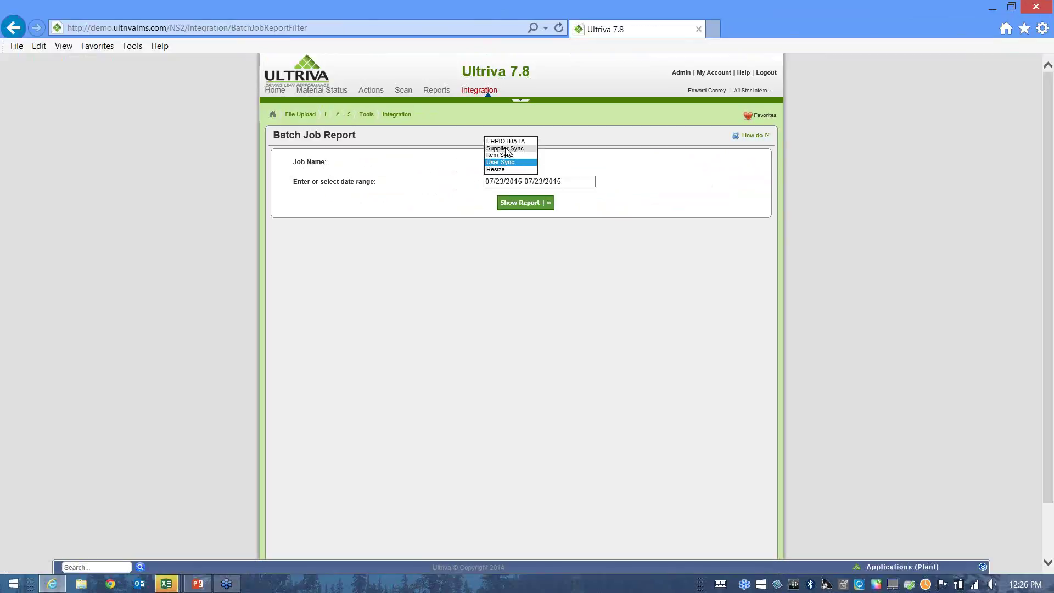
left_click(505, 151)
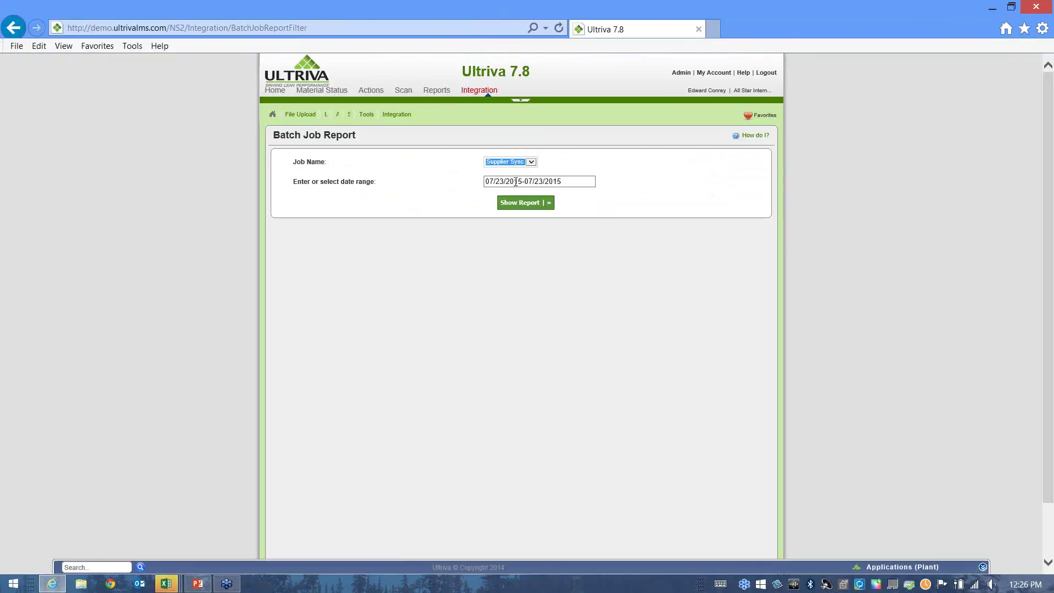
left_click(515, 181)
left_click(506, 196)
left_click(515, 204)
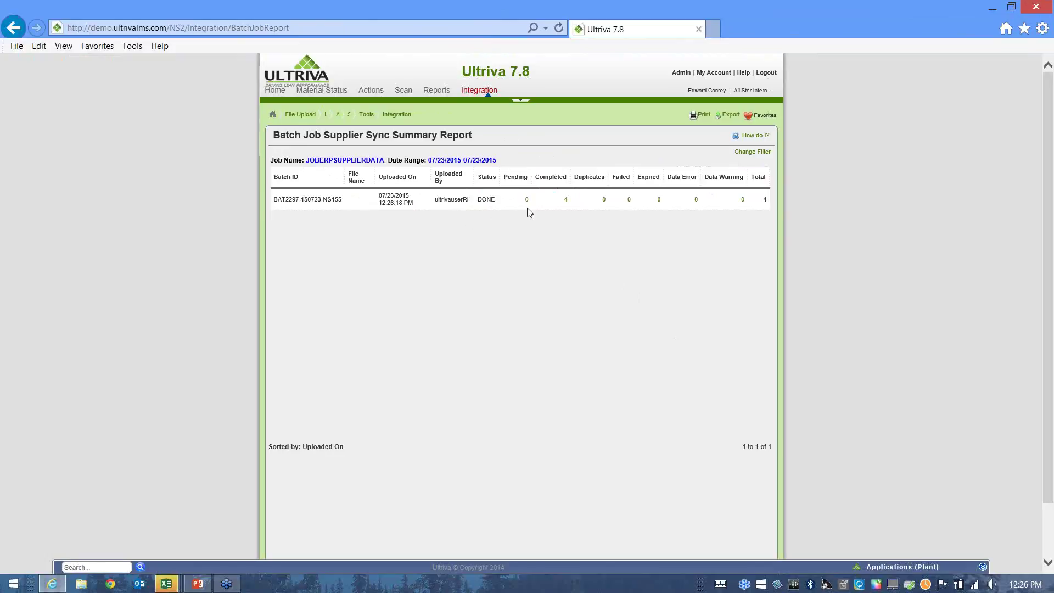
Confirm in the detail report that all four suppliers were added, then return to Admin.
left_click(566, 200)
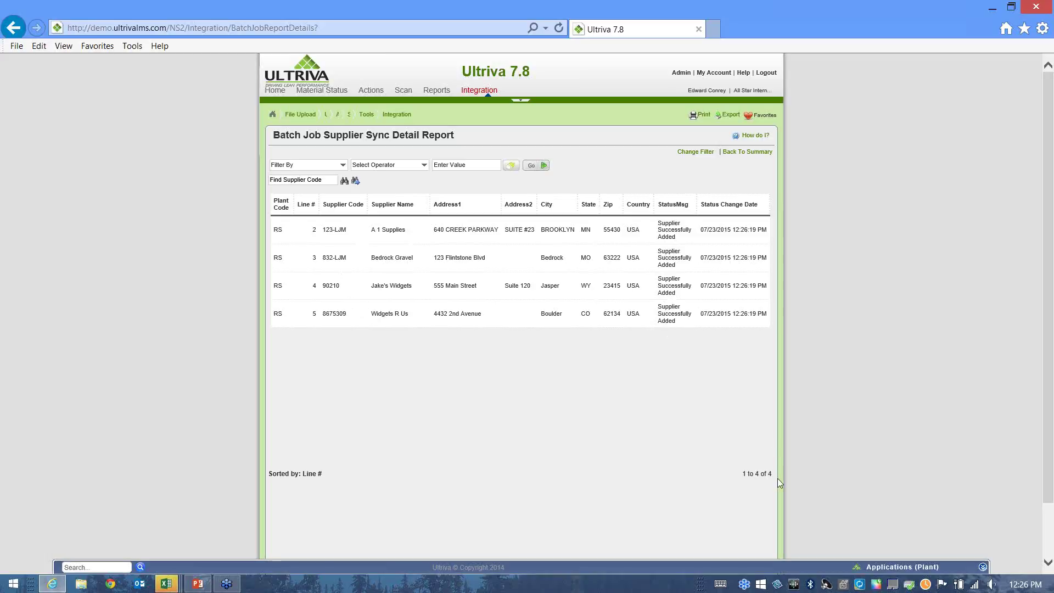
scroll(809, 383, "down", 2)
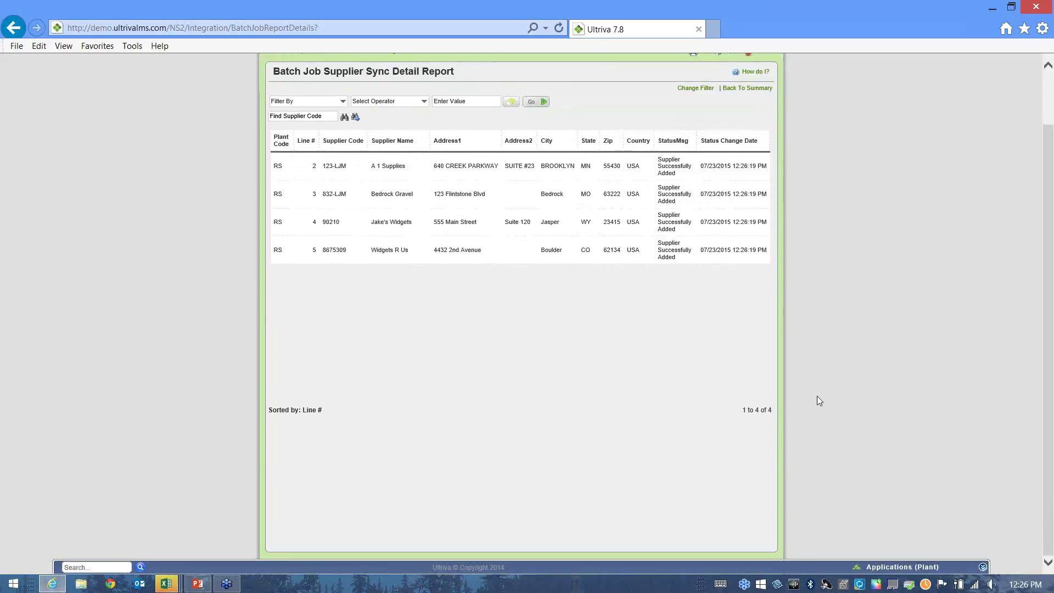
scroll(817, 397, "up", 2)
left_click(680, 74)
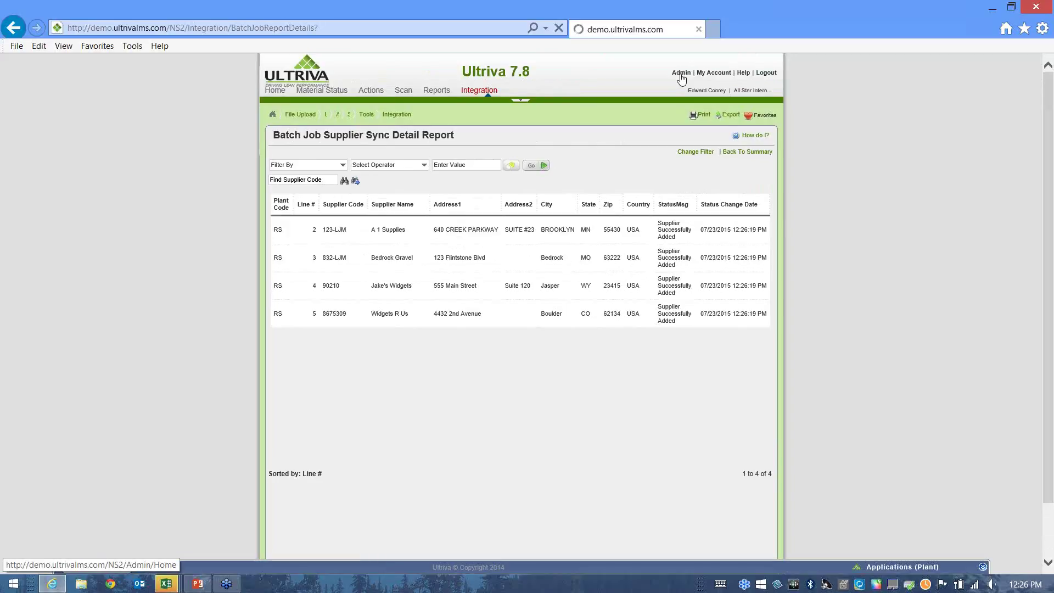
Verify A 1 Supplies, Jake's Widgets and Widgets R Us in the External Supplier List, then go Home.
left_click(341, 211)
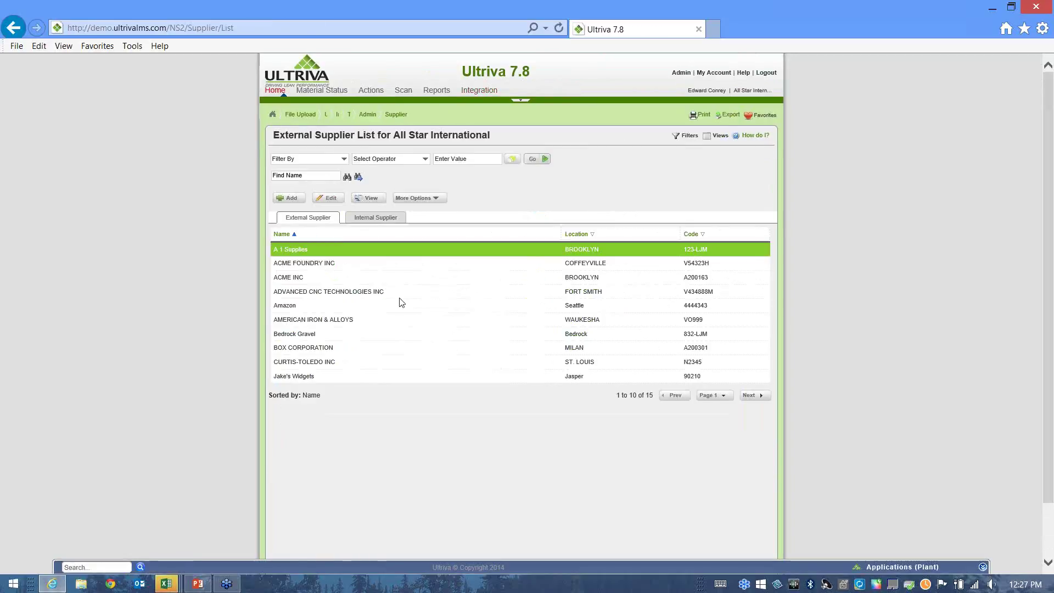
left_click(323, 377)
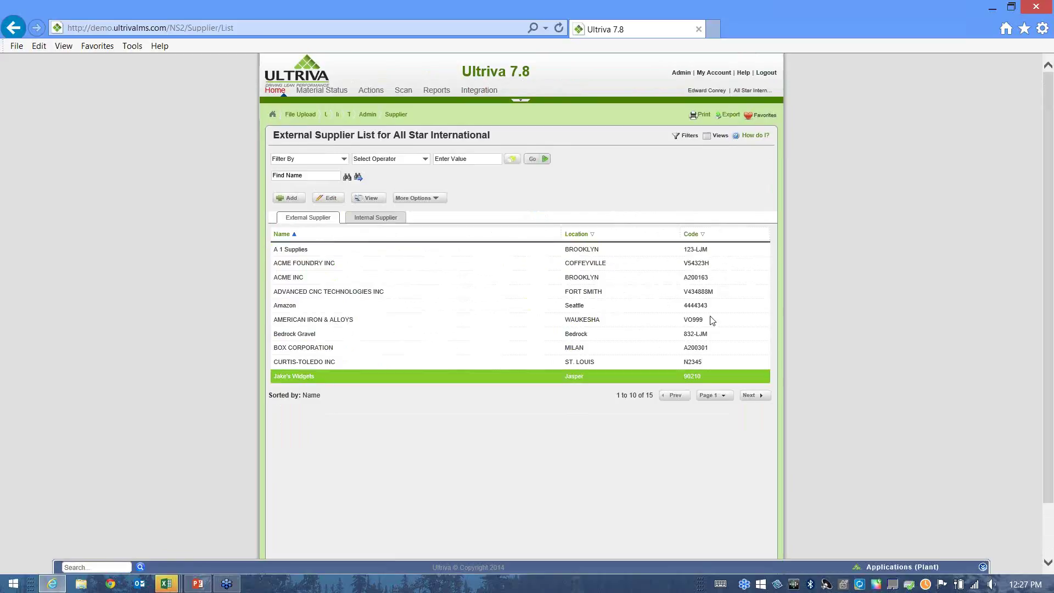
left_click(705, 252)
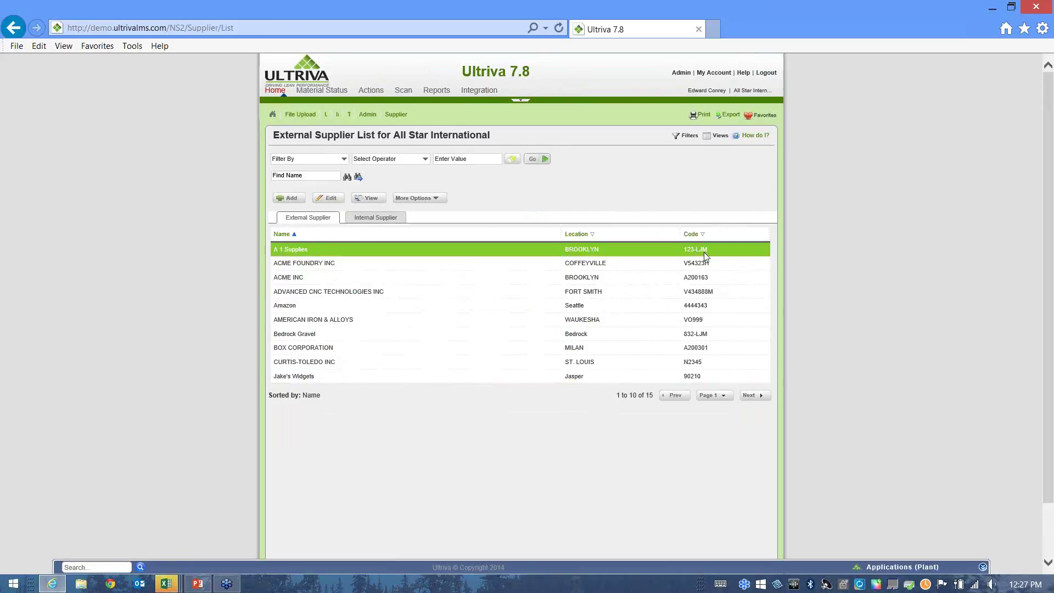
left_click(707, 378)
left_click(755, 395)
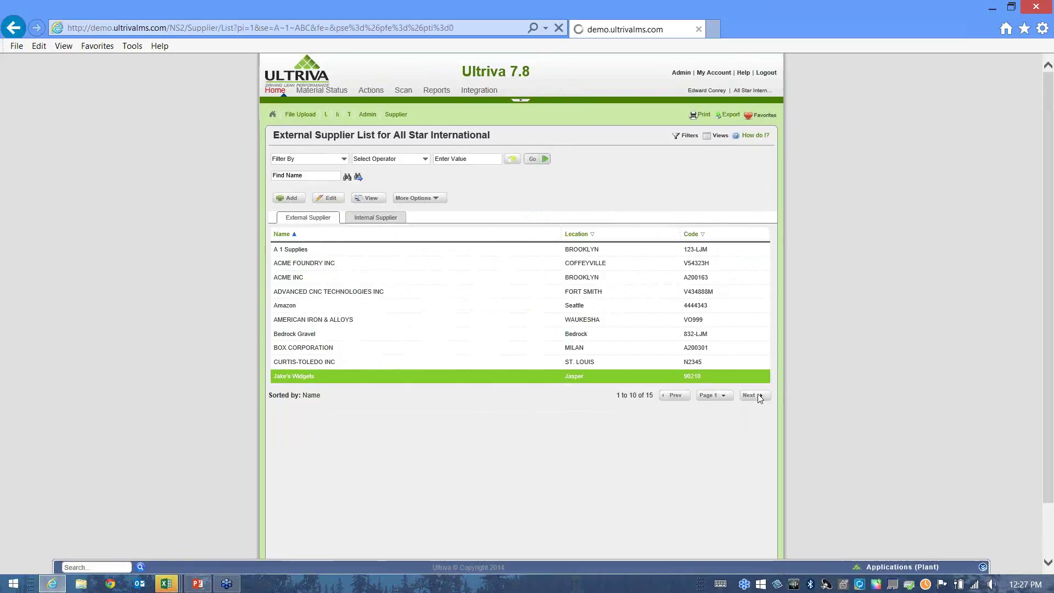
left_click(362, 308)
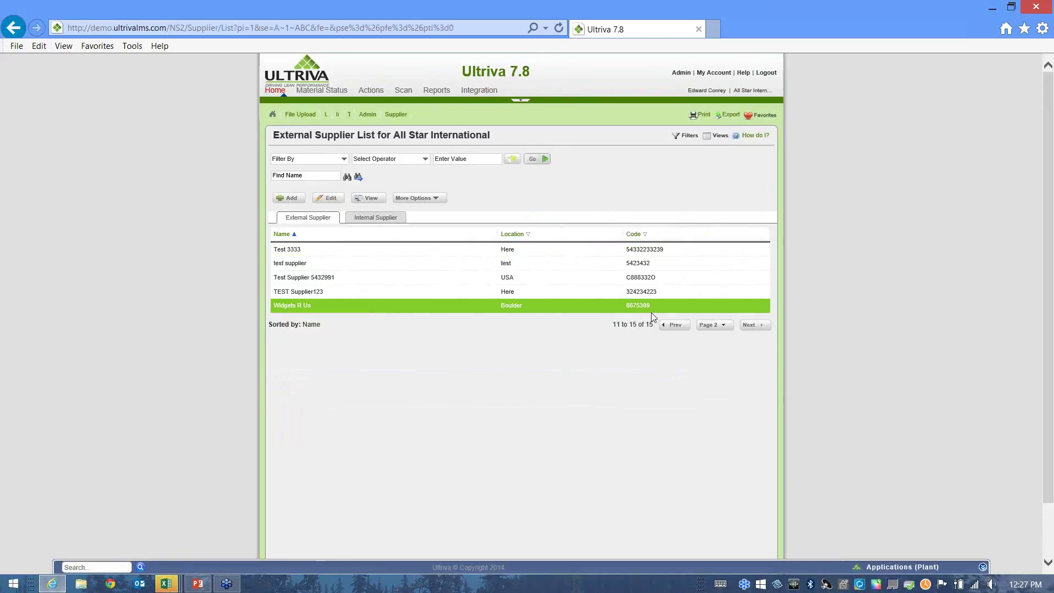
left_click(275, 91)
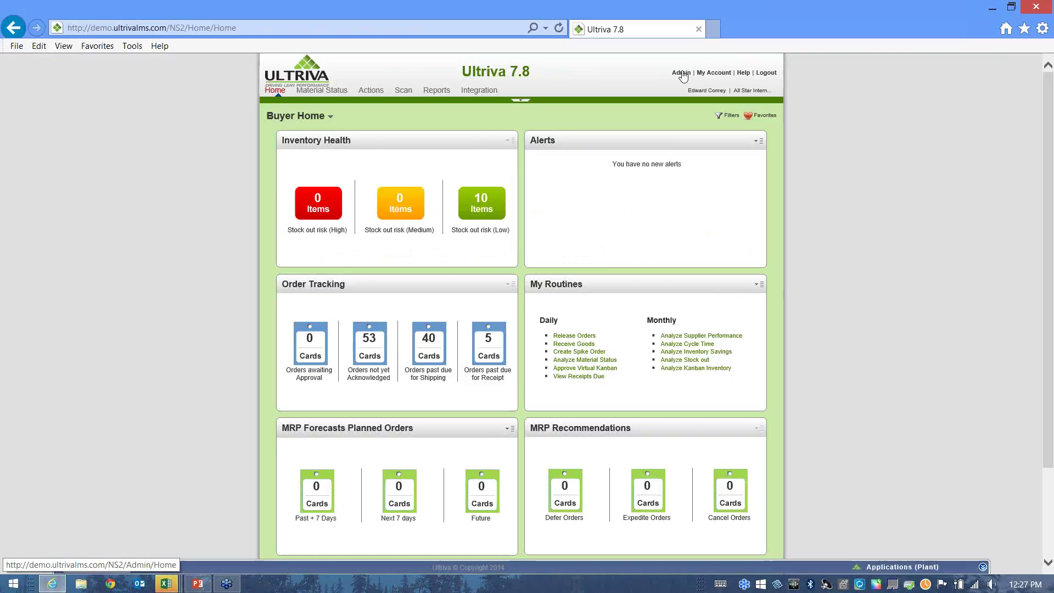
Open Admin > Tools > Data Load > User Load and bring the UserDataLoadWebinar1.txt spreadsheet into view.
left_click(682, 73)
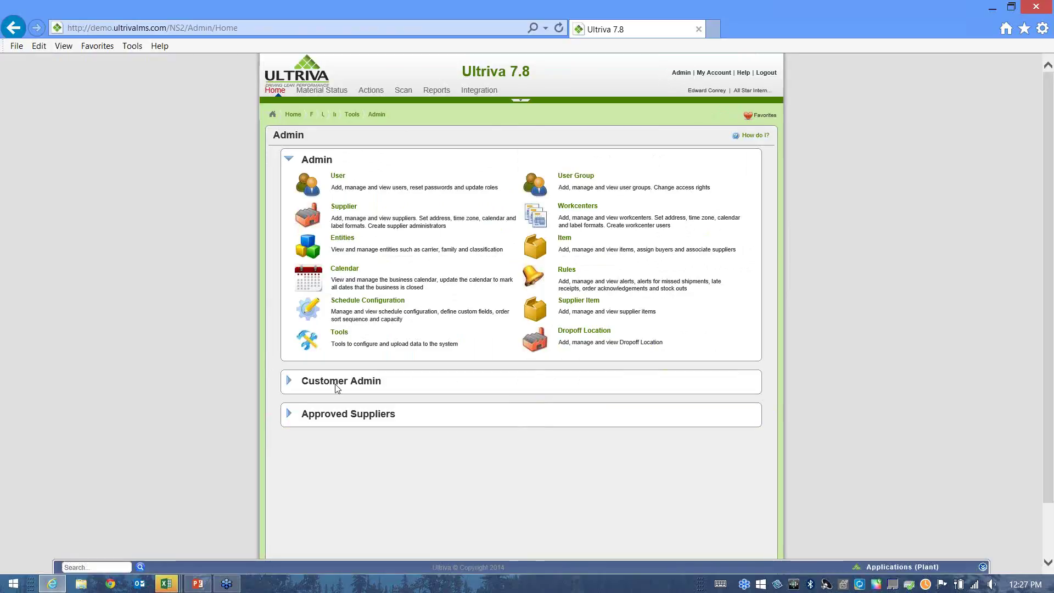
left_click(337, 333)
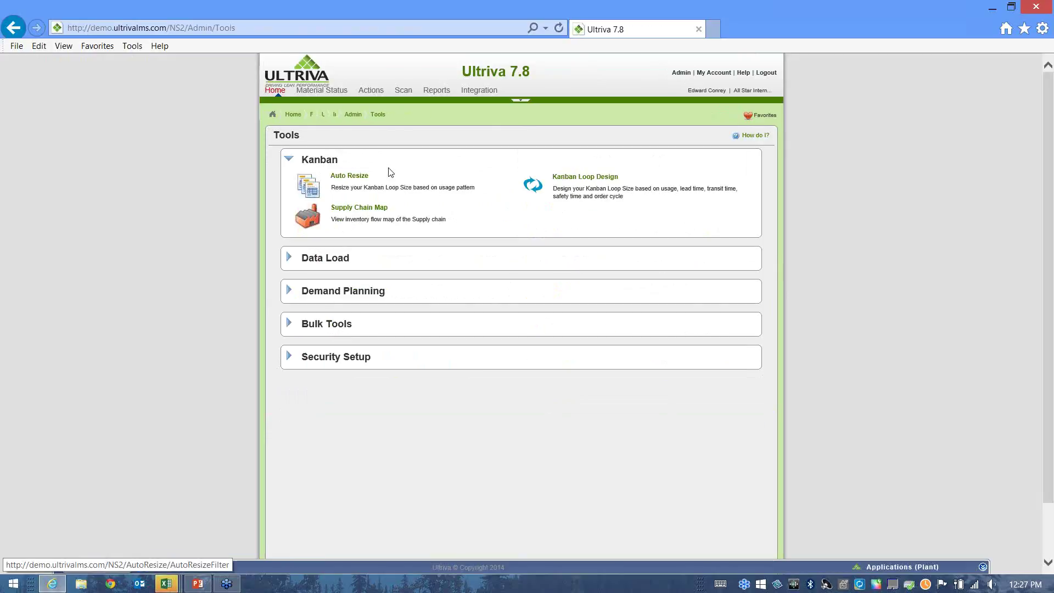
left_click(325, 258)
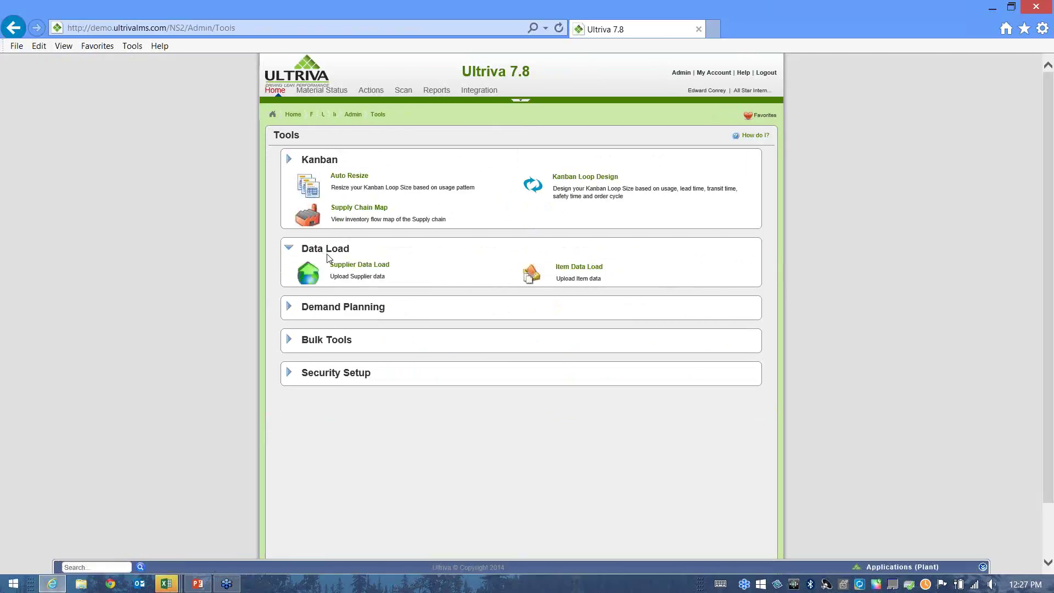
left_click(572, 240)
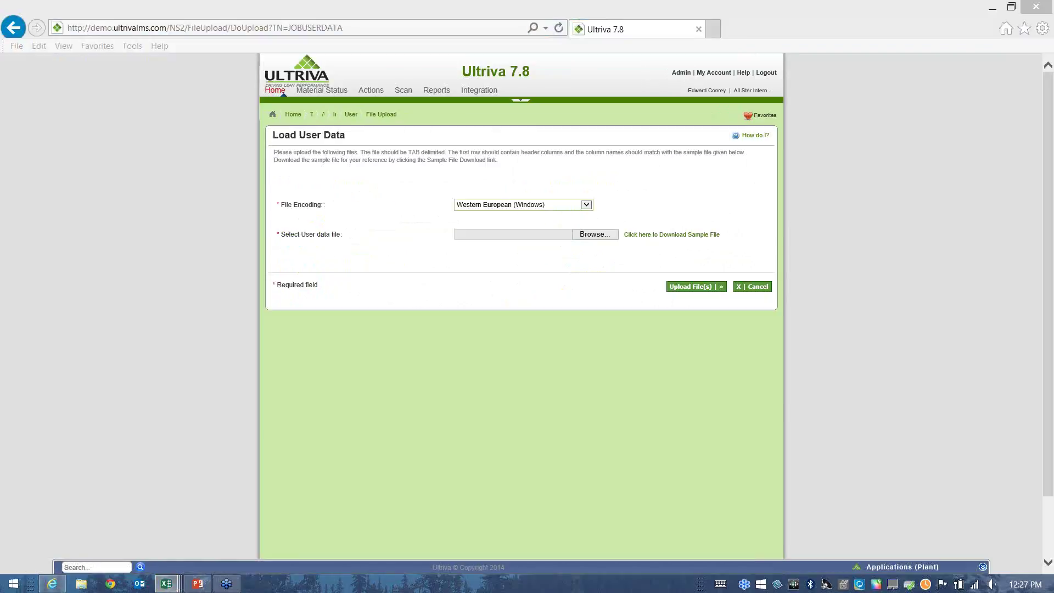
left_click_drag(978, 319, 627, 102)
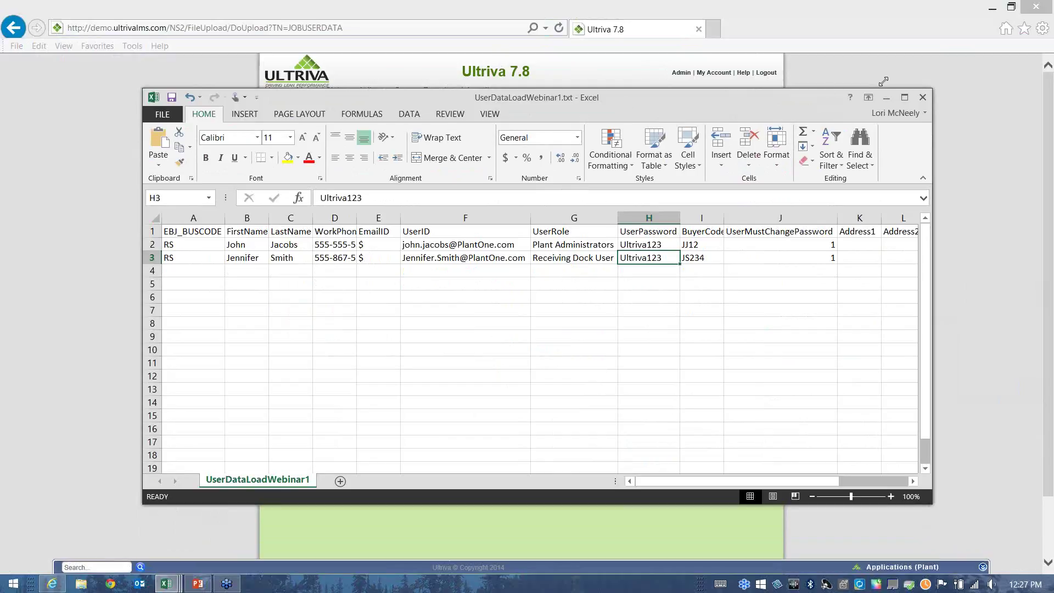
Close UserDataLoadWebinar1.txt without saving and bring UserDataLoadWebinar-SupplierUsers1.txt into view.
left_click(923, 98)
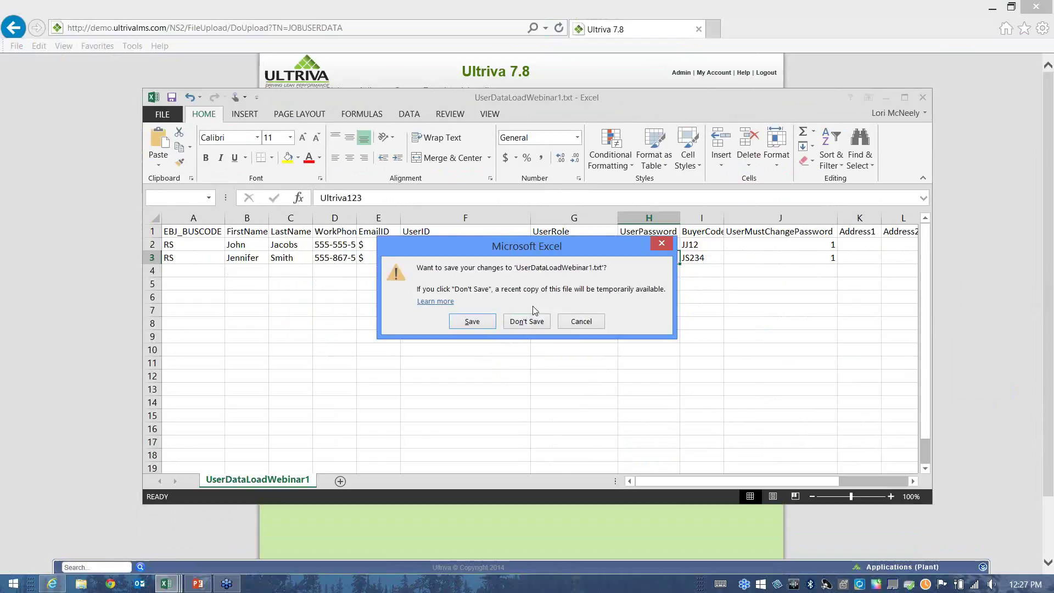
left_click(527, 323)
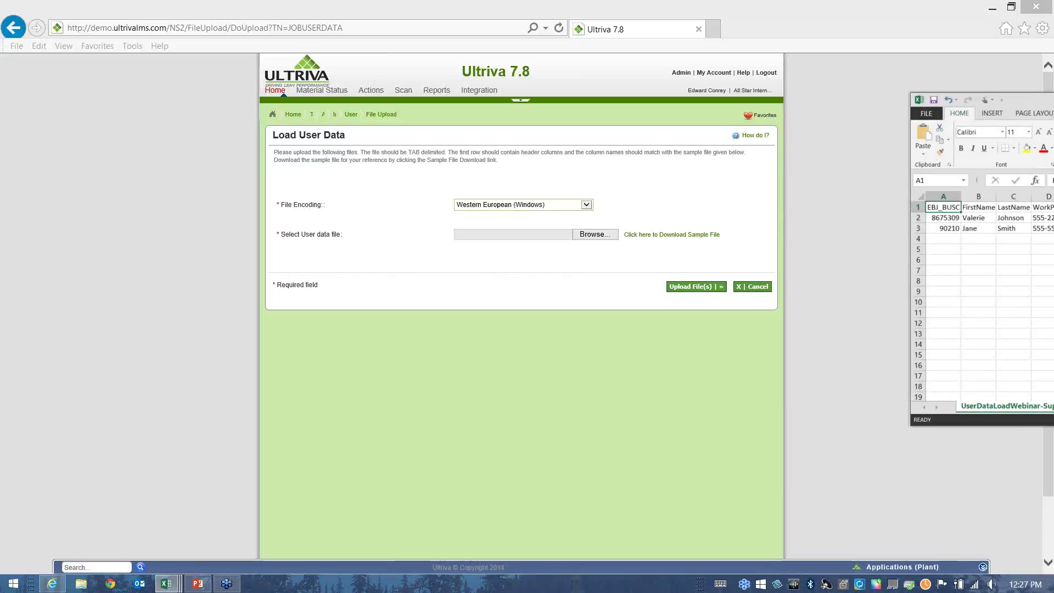
left_click_drag(1053, 81, 562, 80)
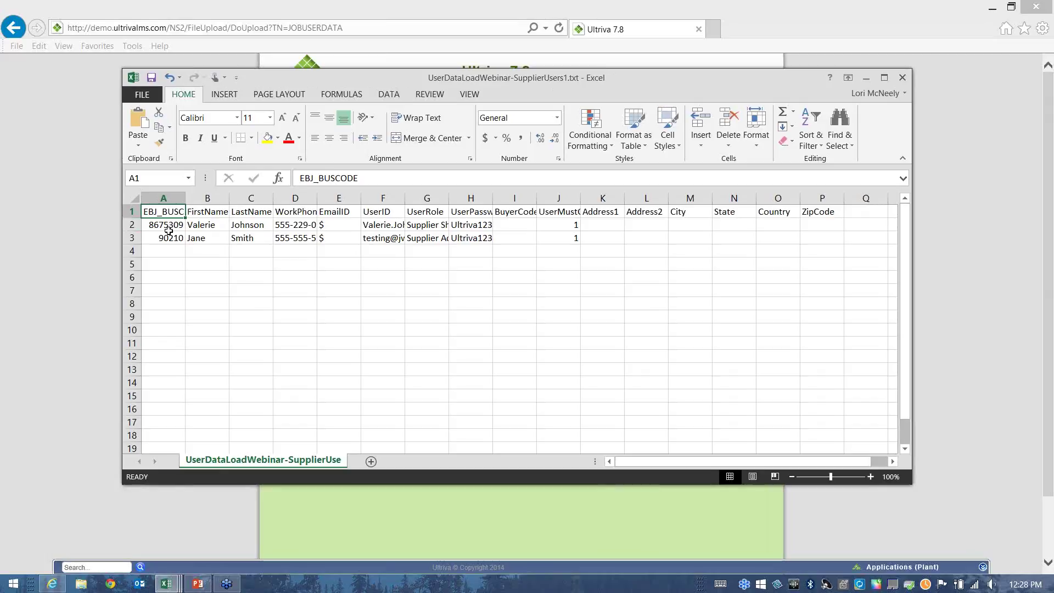
Widen column A and review supplier codes 8675309 and 90210 with their users' first names.
left_click(169, 226)
left_click_drag(185, 199, 238, 200)
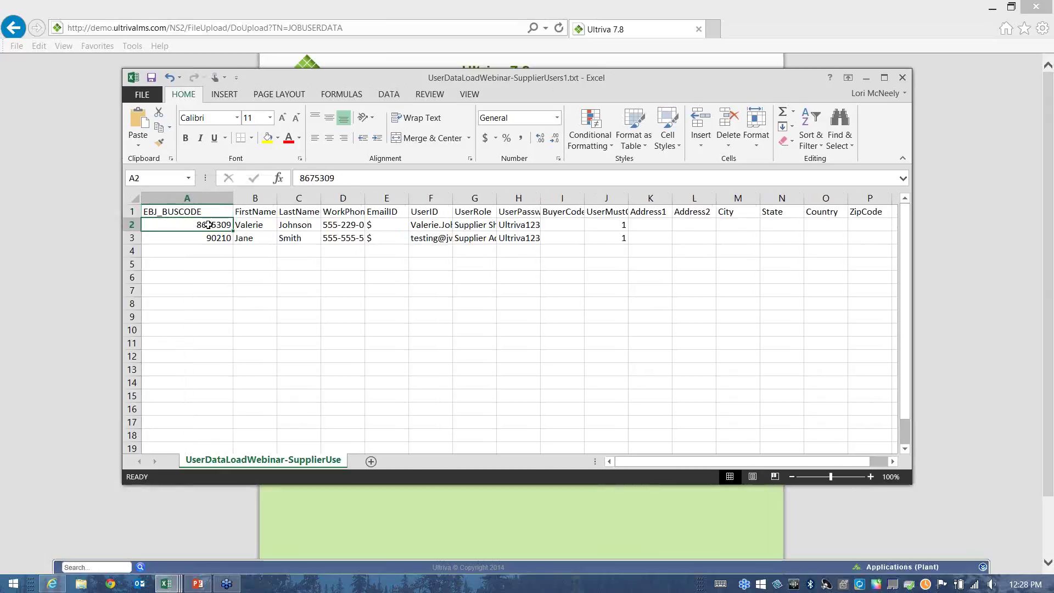
left_click(204, 241)
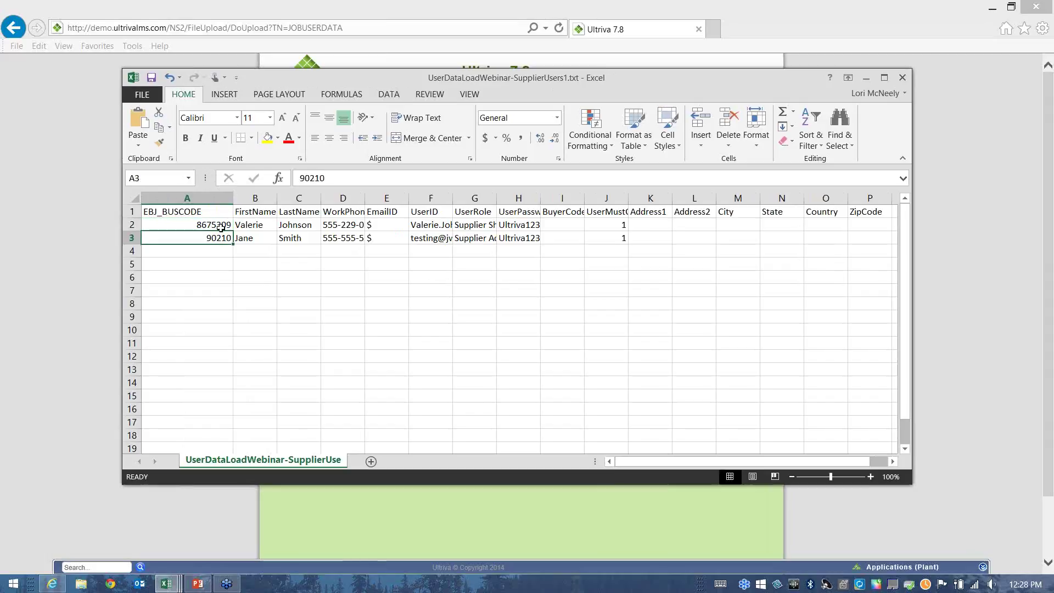
left_click(212, 225)
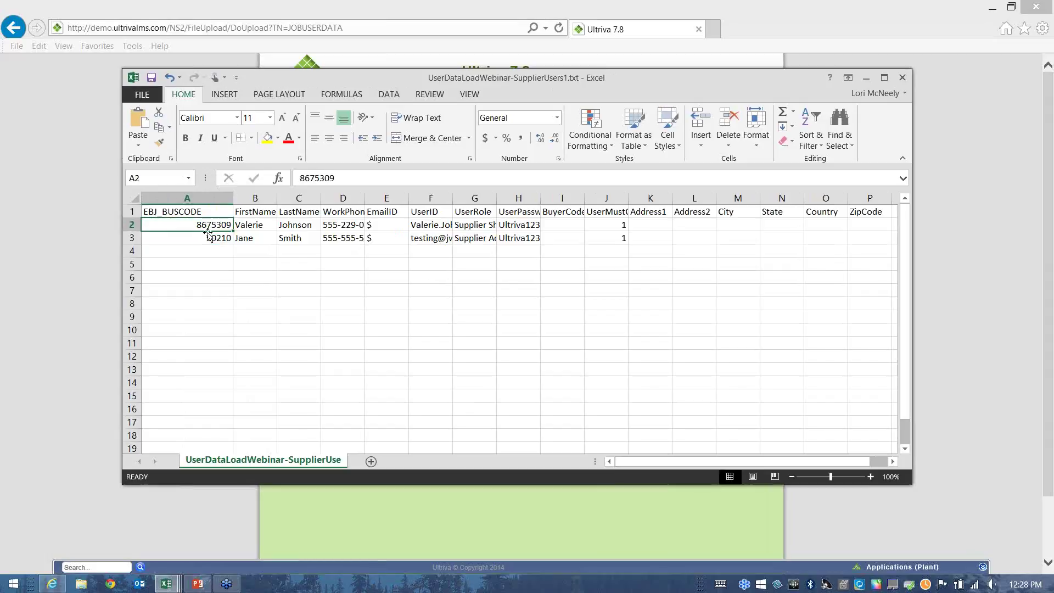
left_click(266, 226)
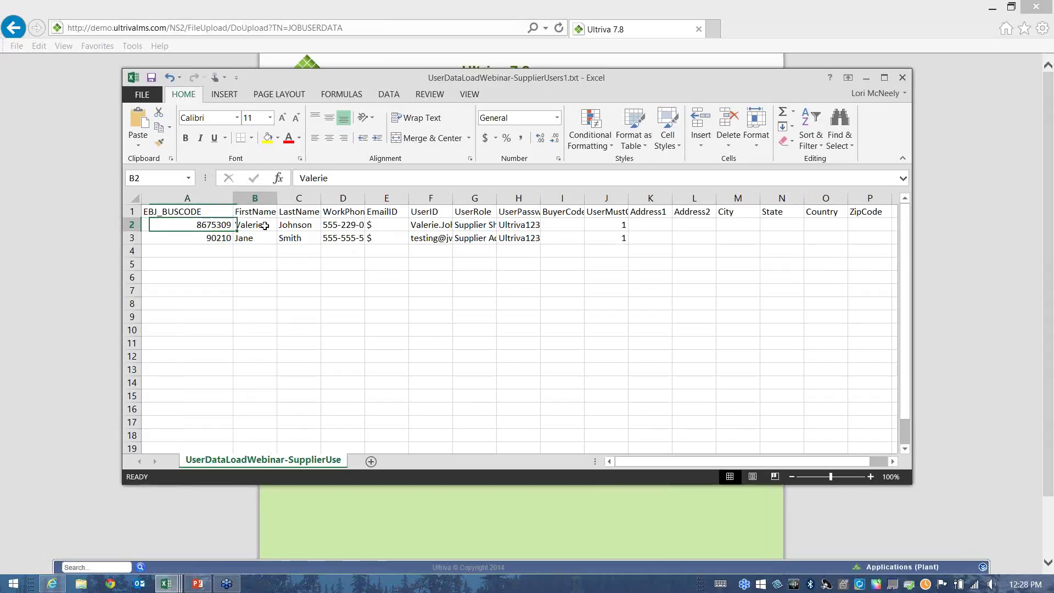
left_click(224, 240)
left_click(248, 242)
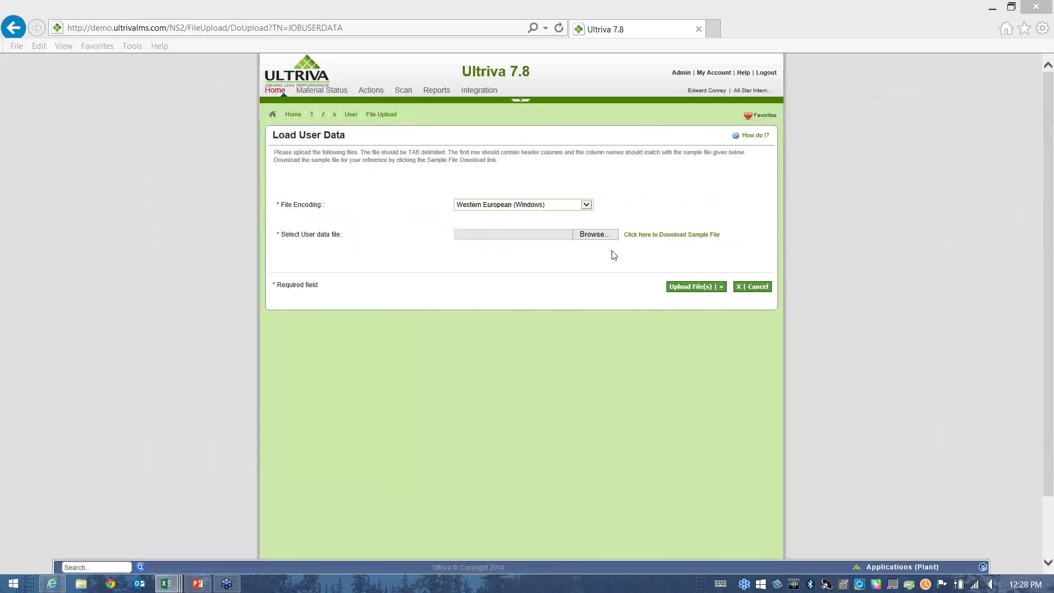
Upload UserDataLoadWebinar-SupplierUsers1.txt and import its 2 user records through the Upload Wizard.
left_click(603, 237)
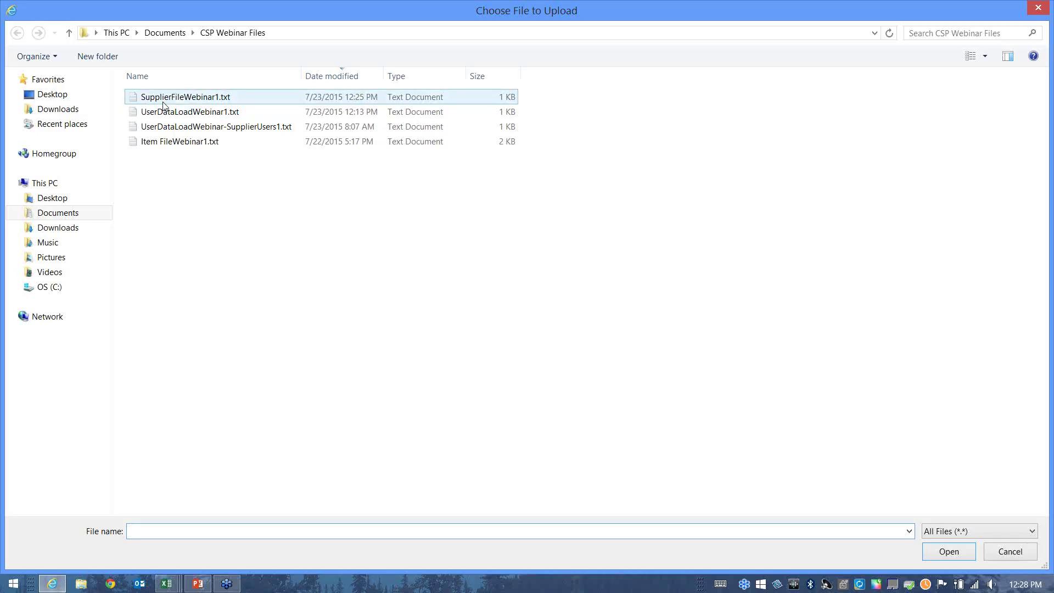
double_click(198, 131)
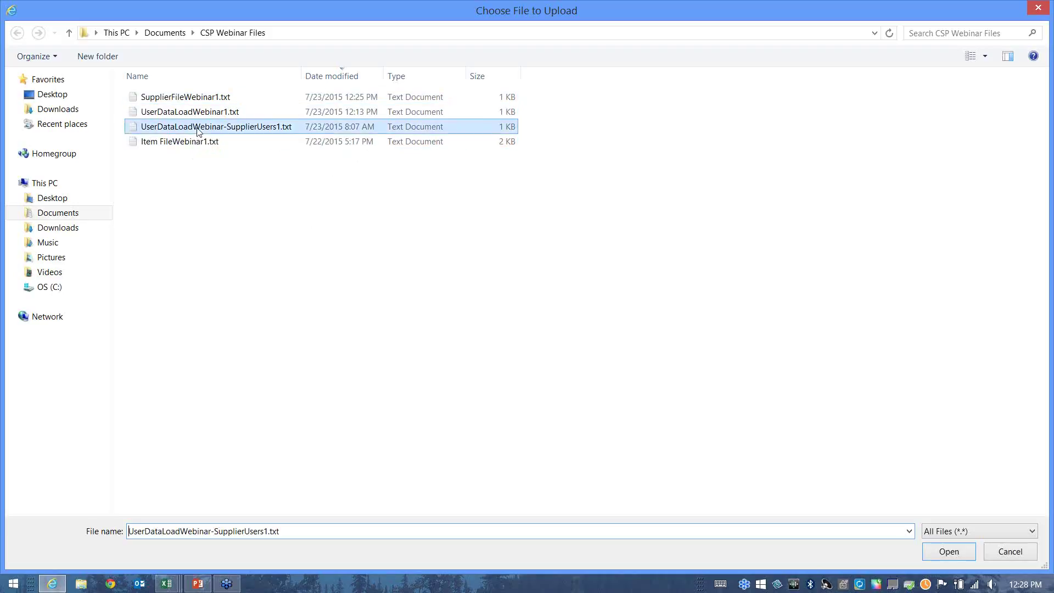
left_click(680, 290)
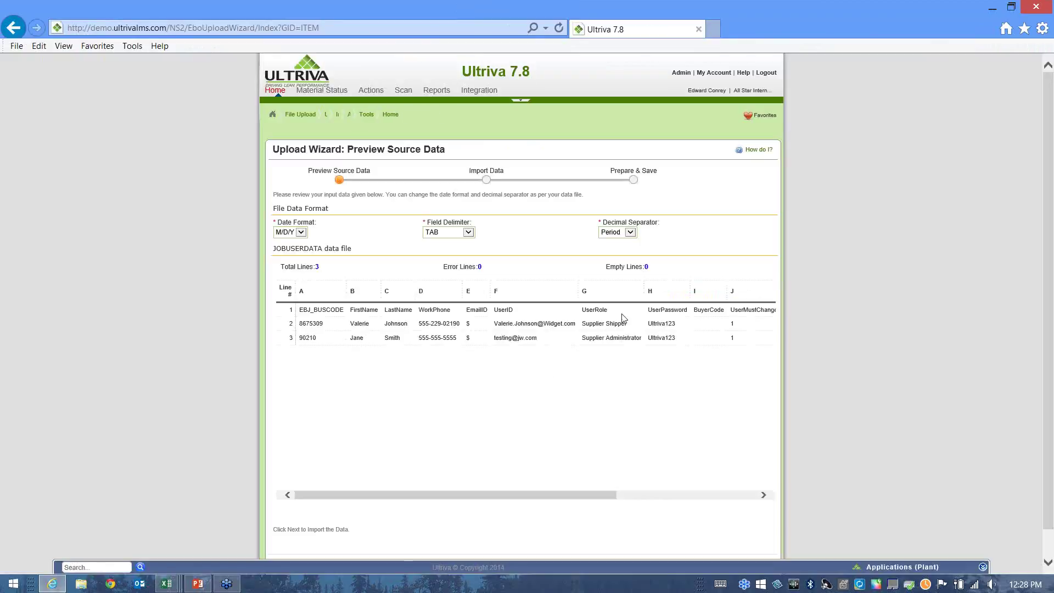
scroll(769, 440, "down", 1)
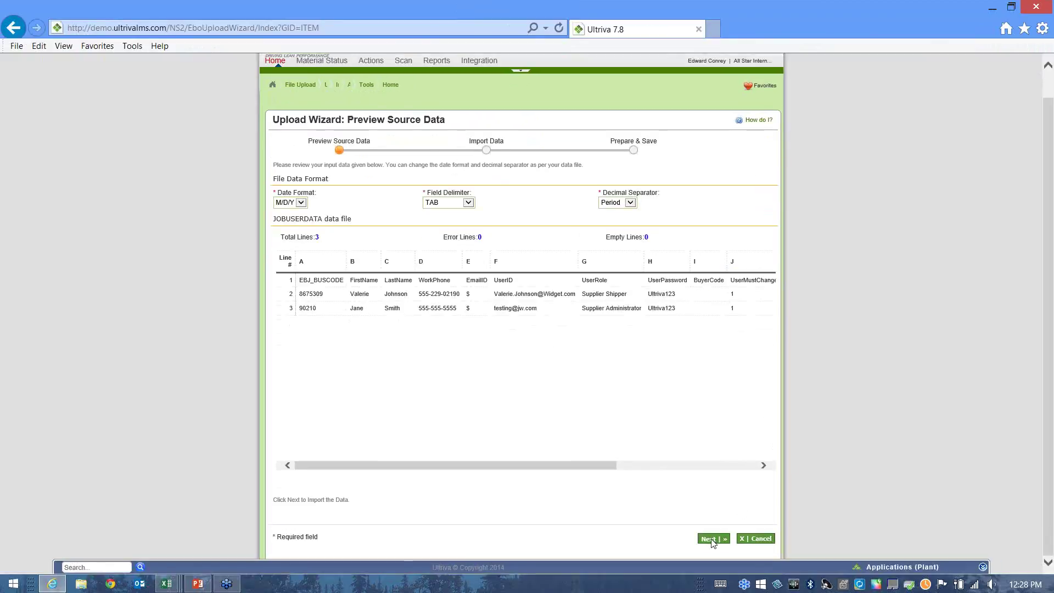
left_click(712, 541)
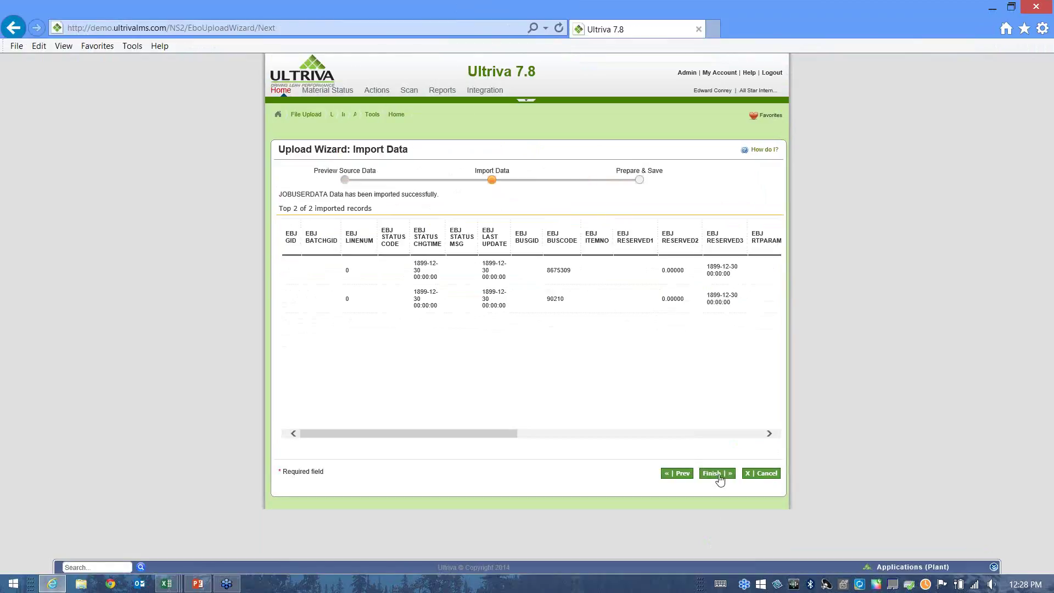
left_click(717, 474)
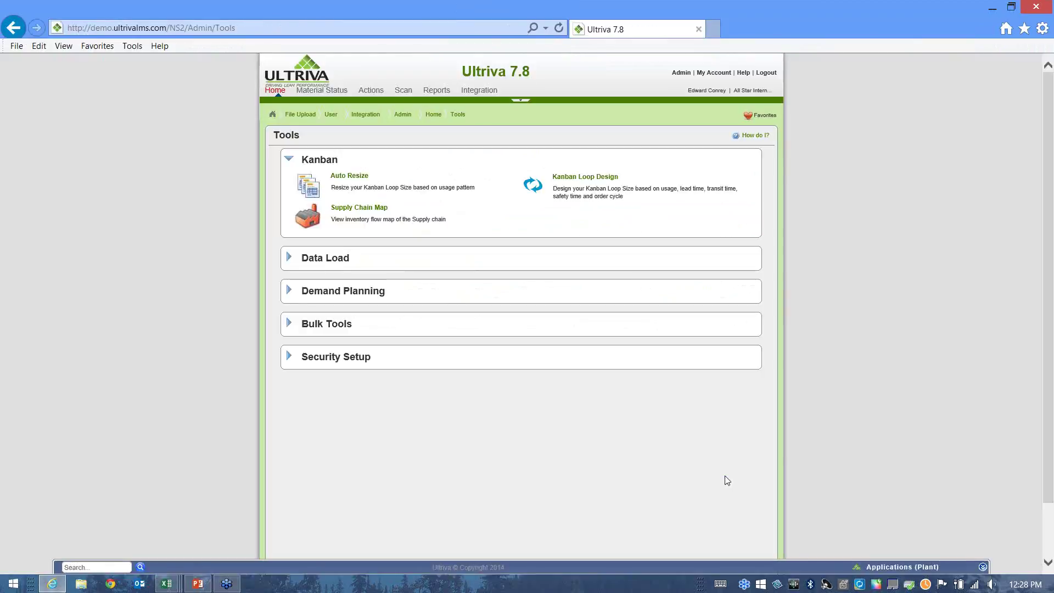
Run the batch job status report for the User Sync job and view its 2 completed users.
left_click(470, 90)
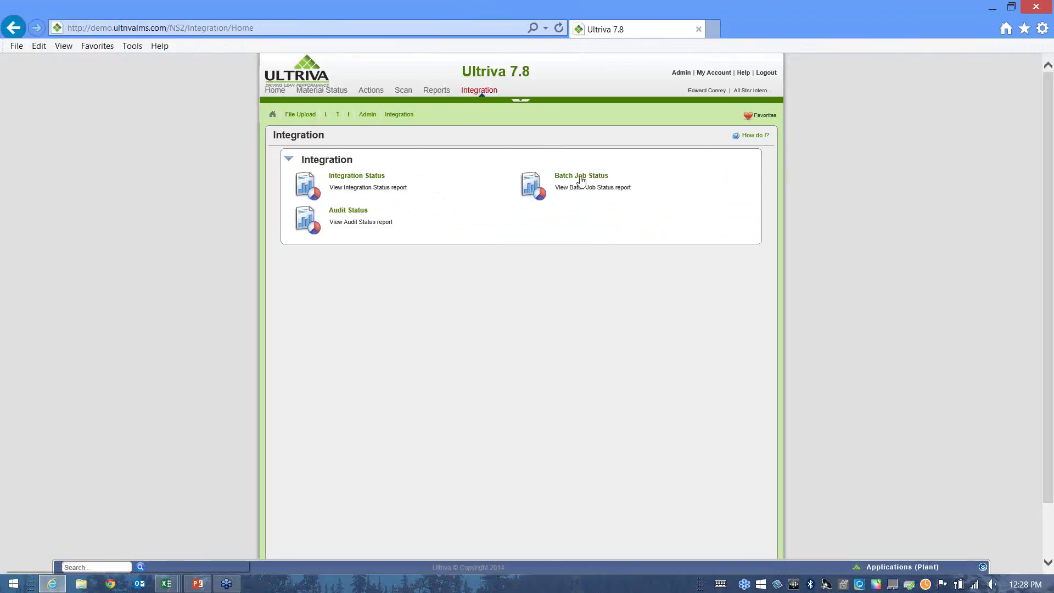
left_click(581, 176)
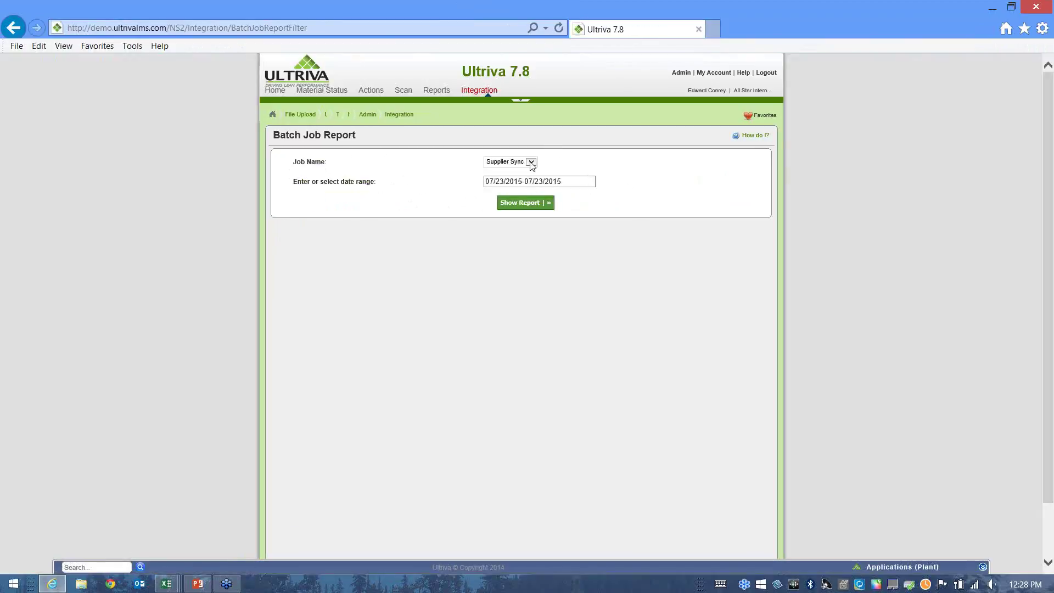
left_click(531, 163)
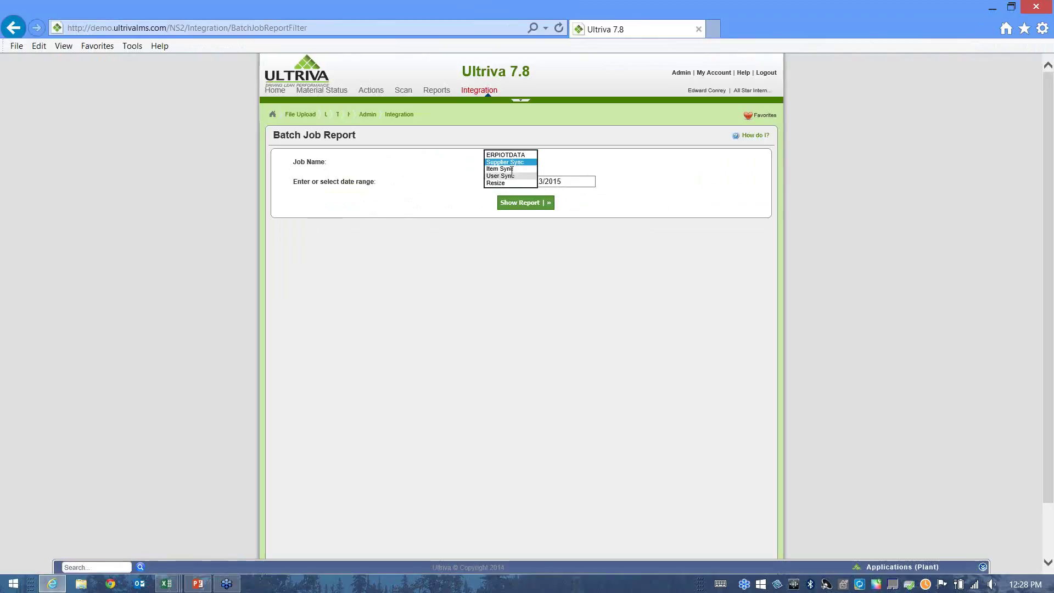
left_click(510, 175)
left_click(522, 204)
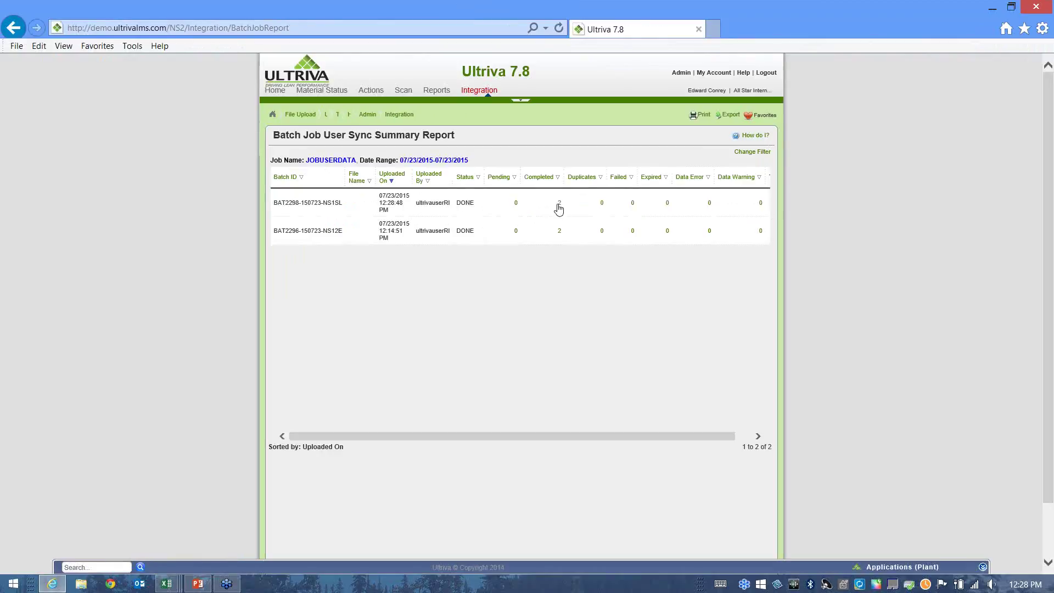
left_click(560, 206)
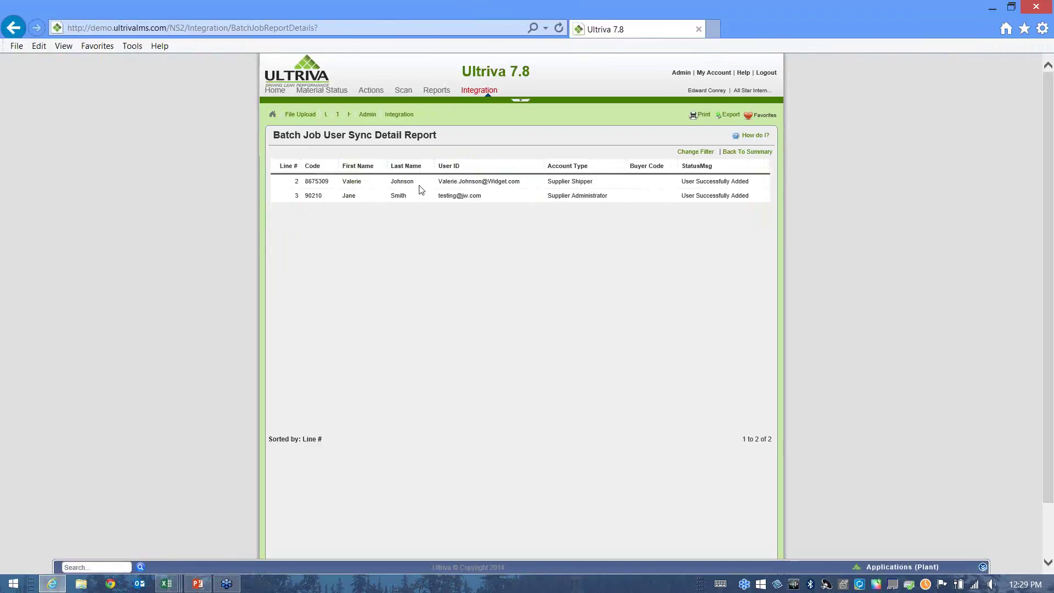
Highlight the 'successfully added' status and code 90210, then return to the Admin home page.
left_click_drag(751, 206, 698, 205)
mouse_move(322, 197)
left_mouse_down()
mouse_move(305, 204)
mouse_move(306, 191)
left_mouse_up()
left_click(680, 73)
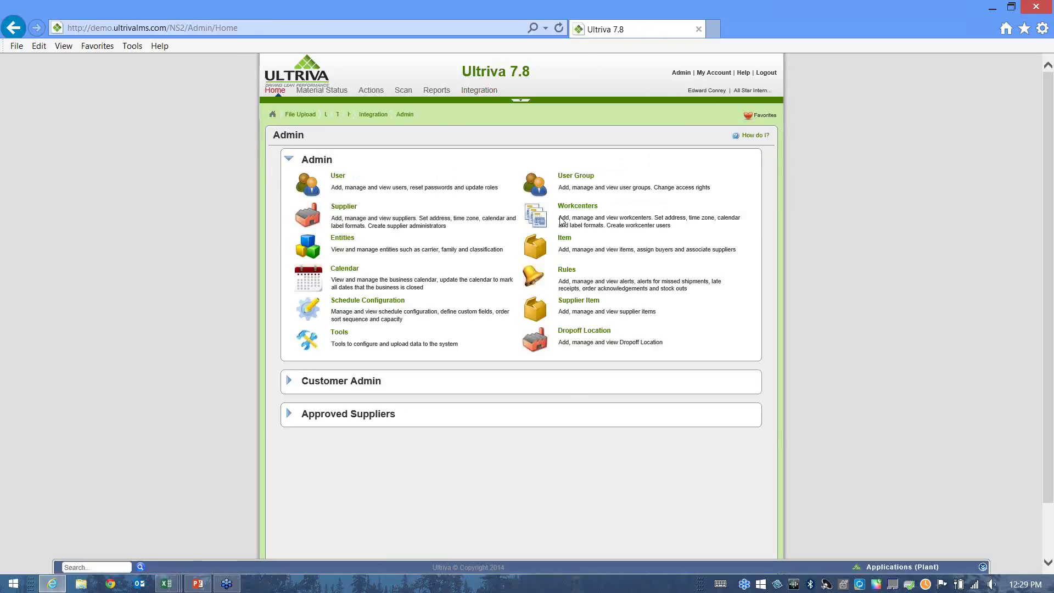
left_click(345, 209)
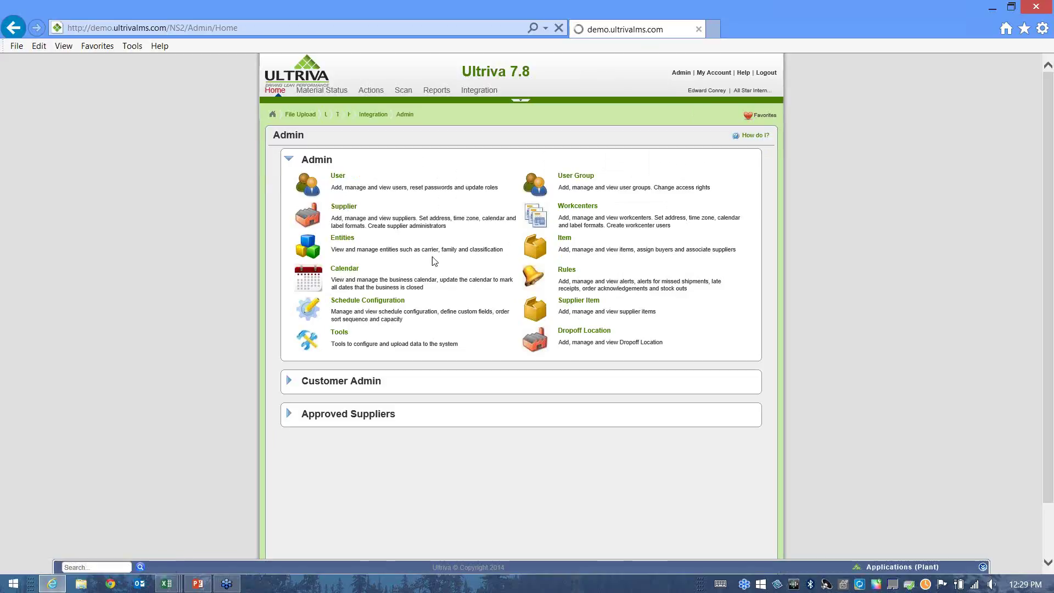
left_click(751, 395)
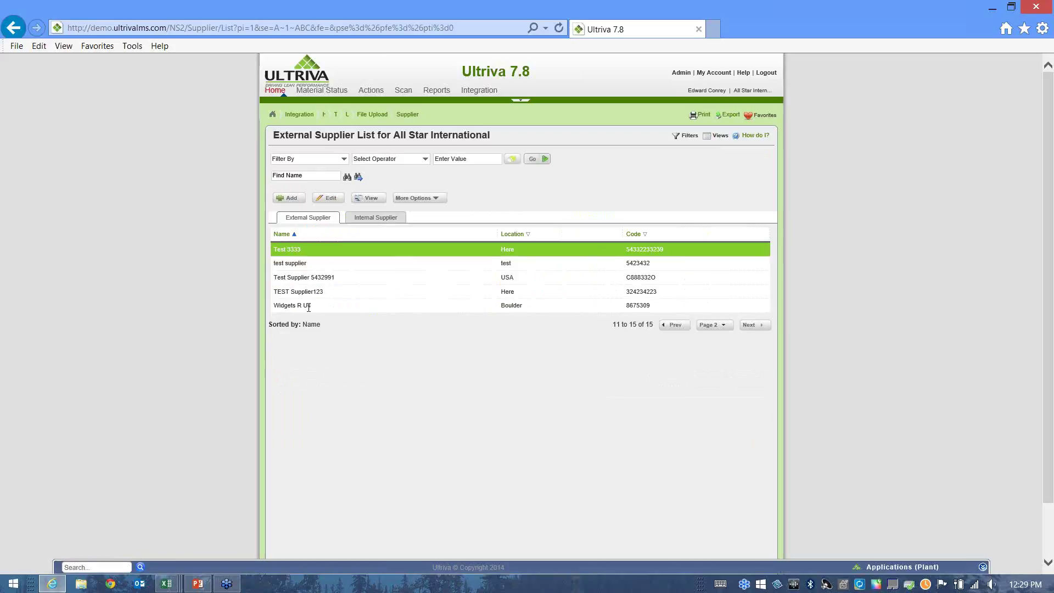
left_click(307, 305)
left_click(408, 200)
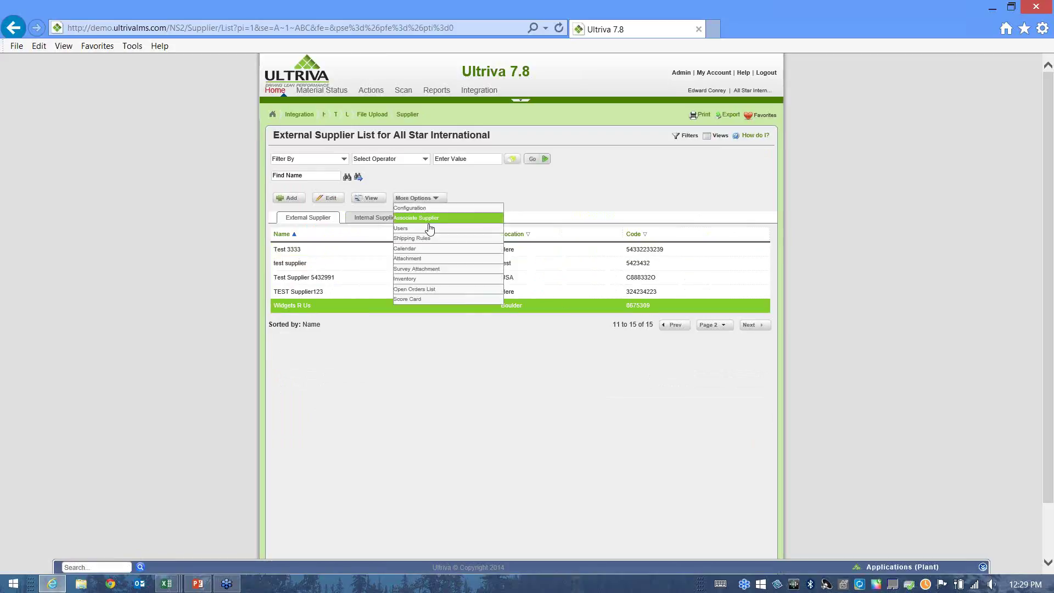
left_click(429, 231)
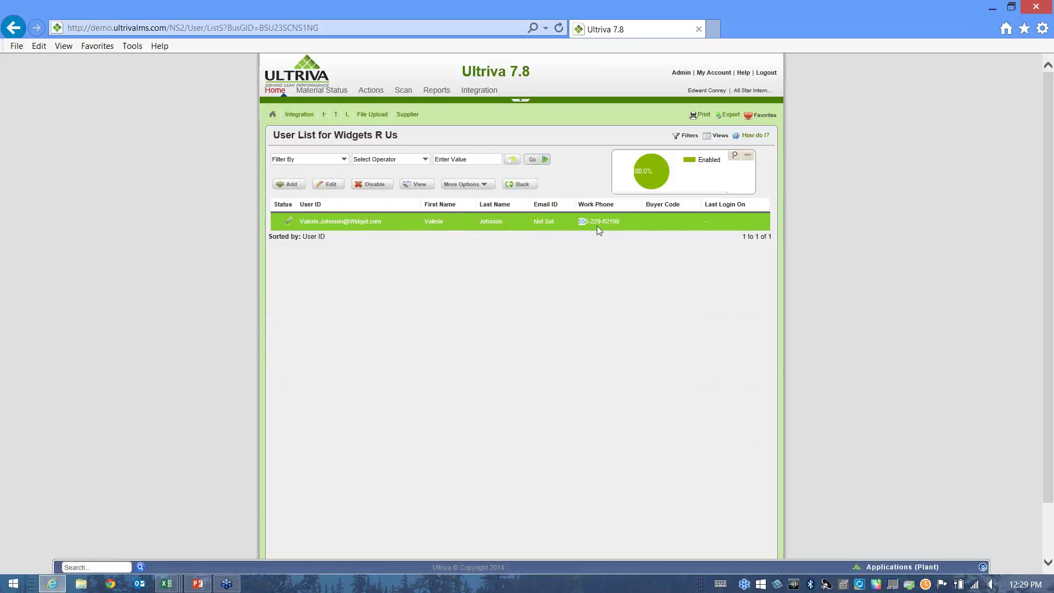
left_click_drag(598, 226, 623, 227)
left_click(536, 189)
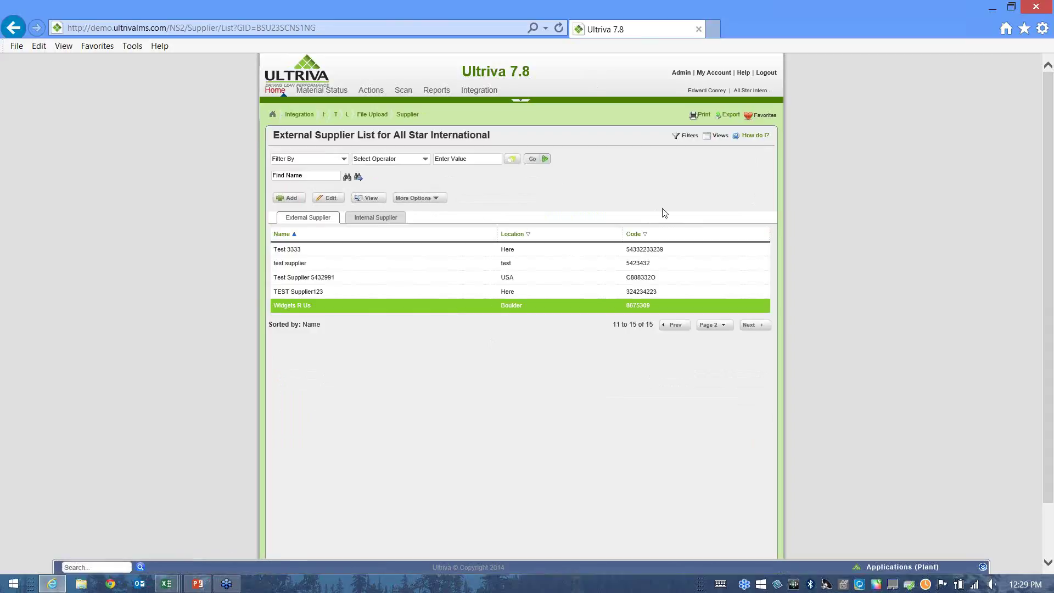
left_click(681, 73)
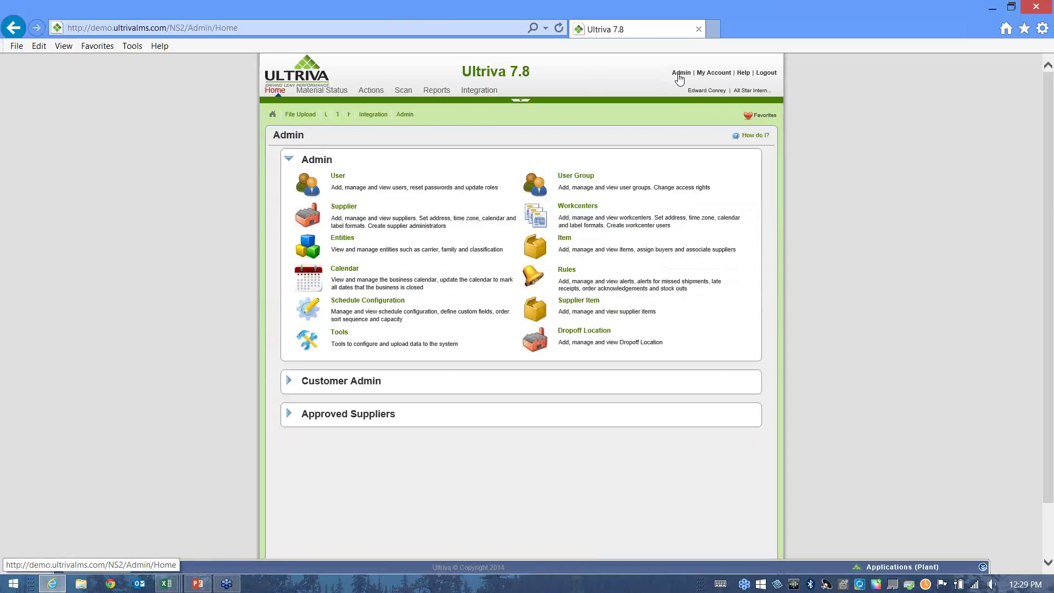
left_click(565, 239)
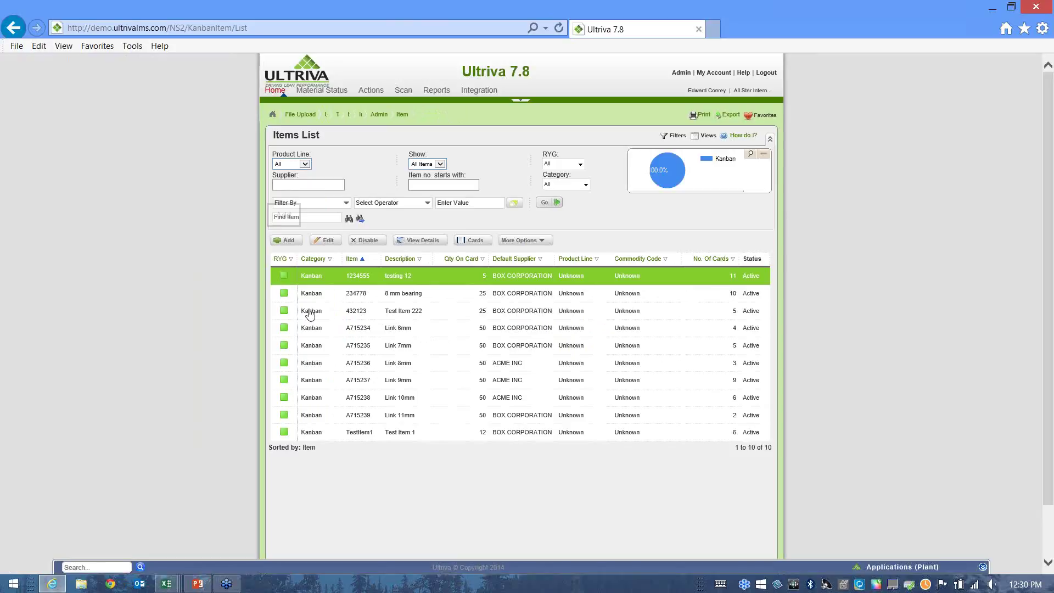
Add a new item with Item No TestItem822129 and Description Bearing 8mm.
left_click(285, 242)
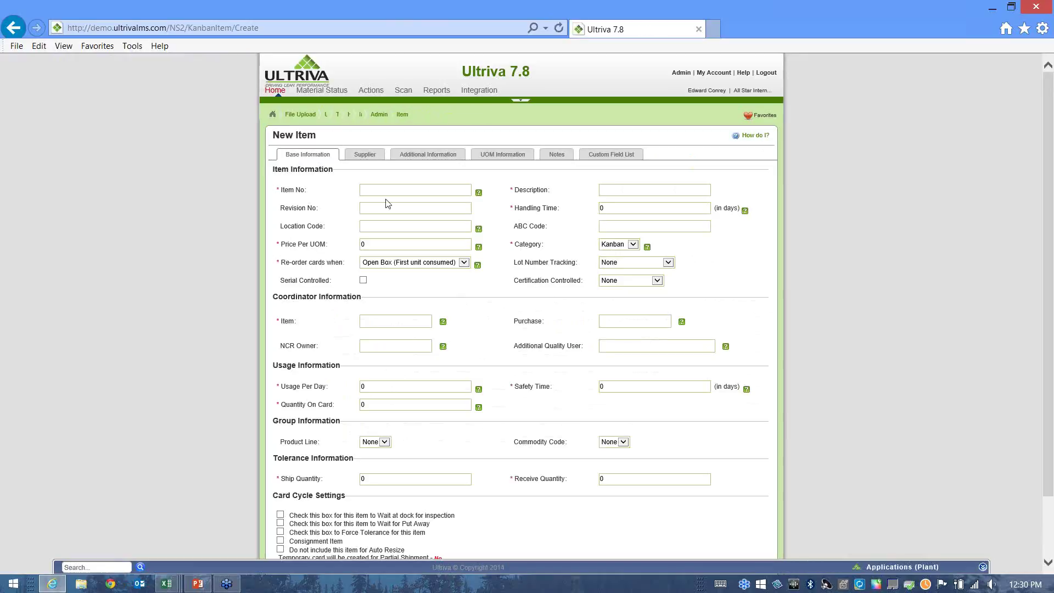
type("Test")
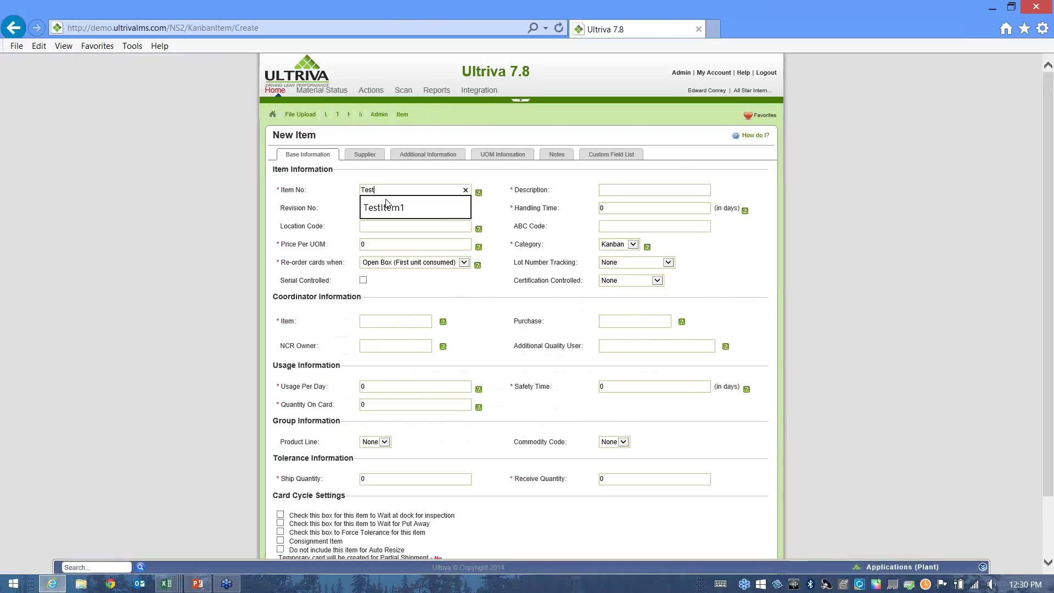
type("Item")
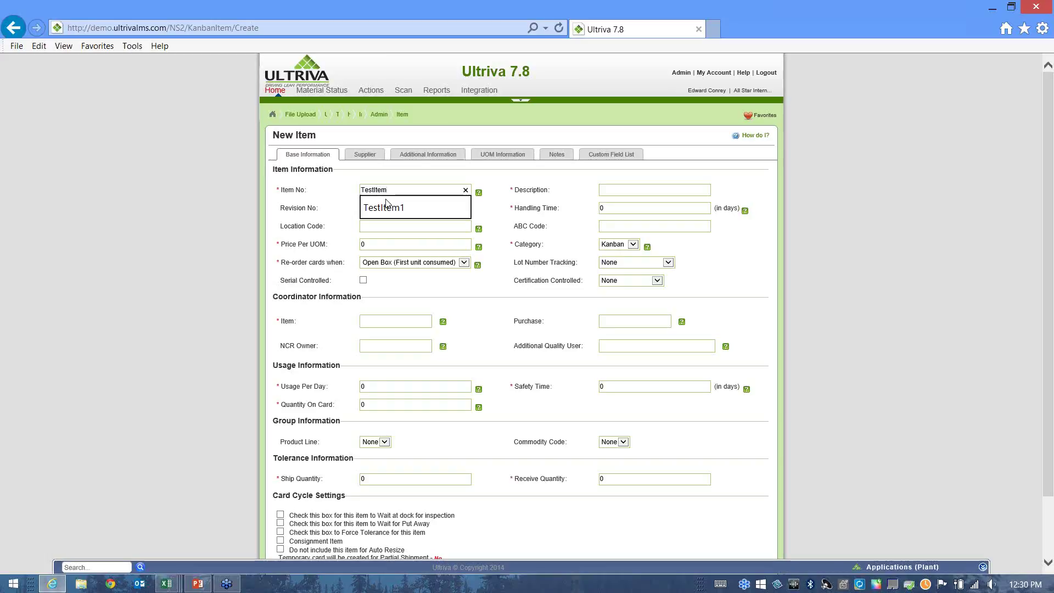
type("822129")
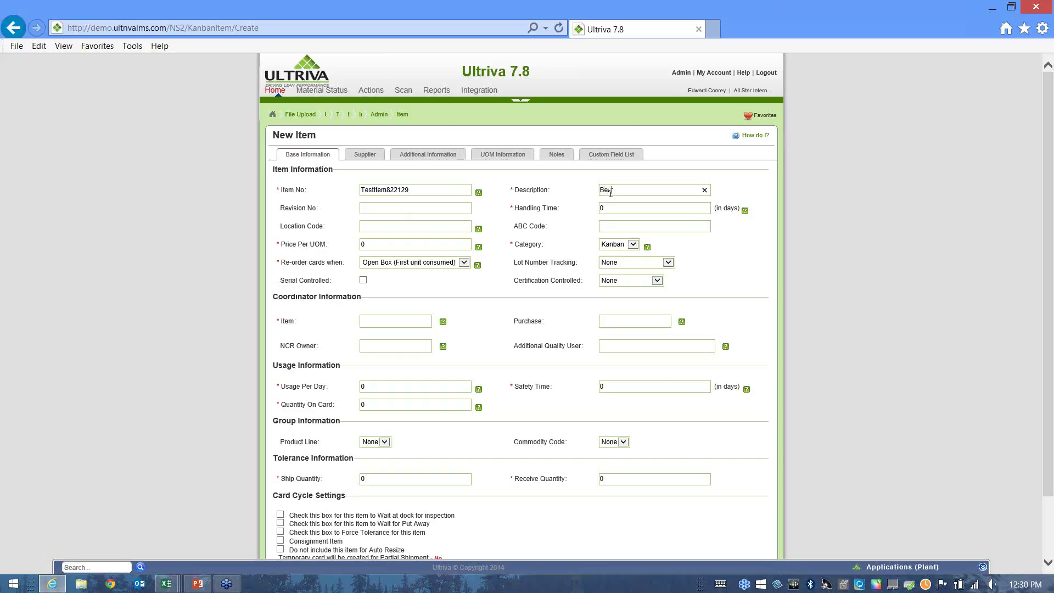
type("8mm")
Set Price Per UOM to 2.25 and Handling Time to 1 day.
left_click(366, 246)
mouse_move(745, 218)
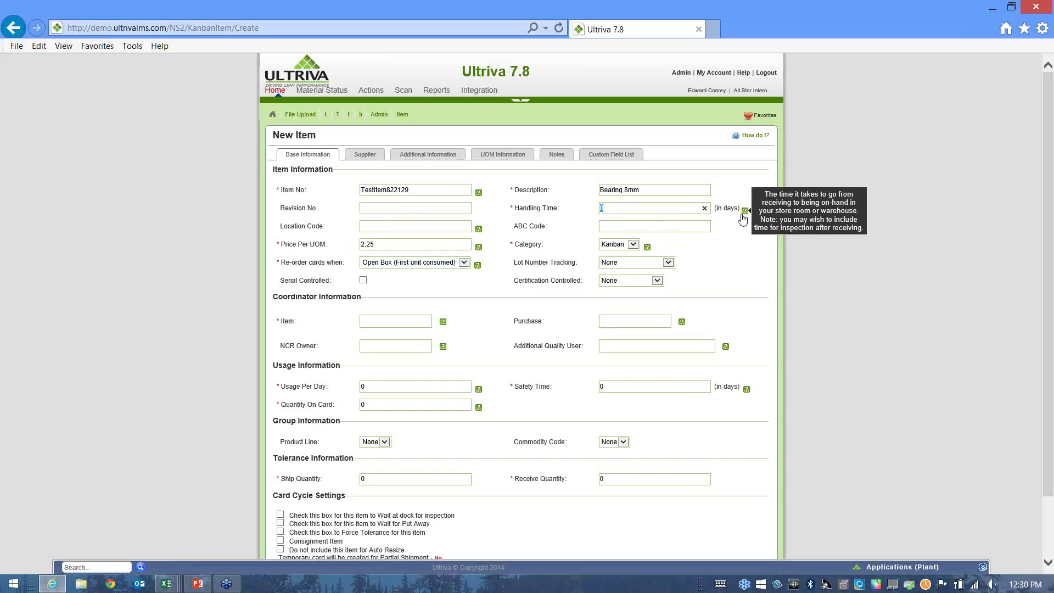
left_click(641, 205)
key("ctrl+a")
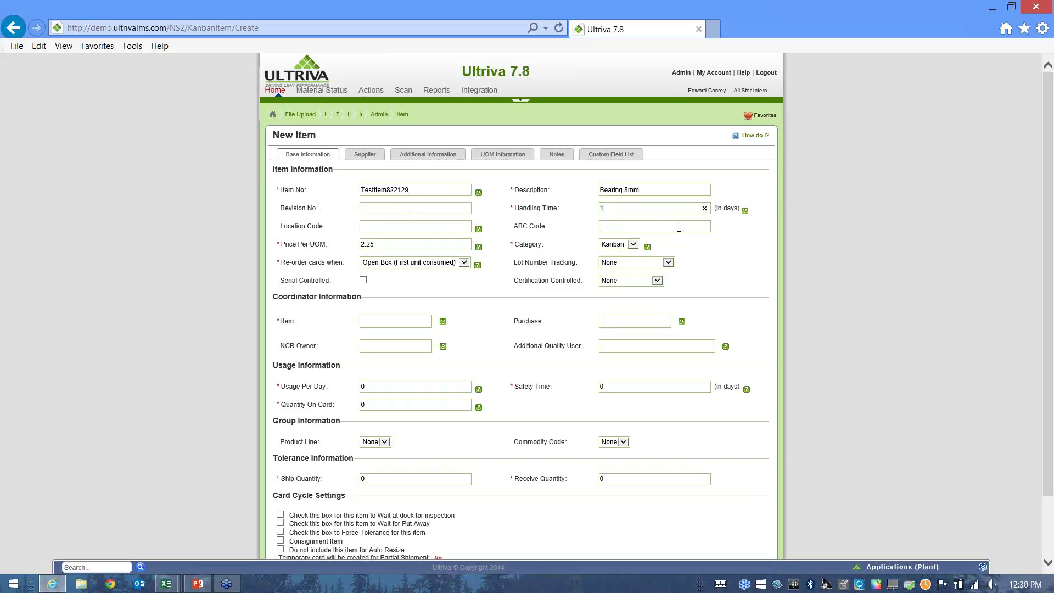
left_click(488, 283)
left_click(633, 245)
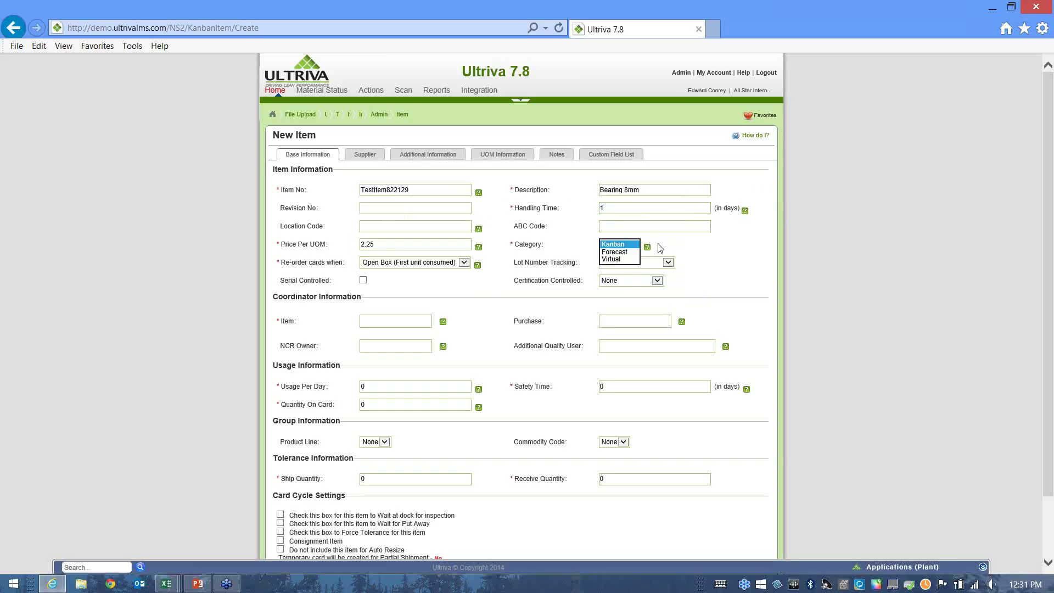
Keep Kanban as the category and Open Box (First unit consumed) as the re-order trigger.
mouse_move(649, 249)
left_click(611, 245)
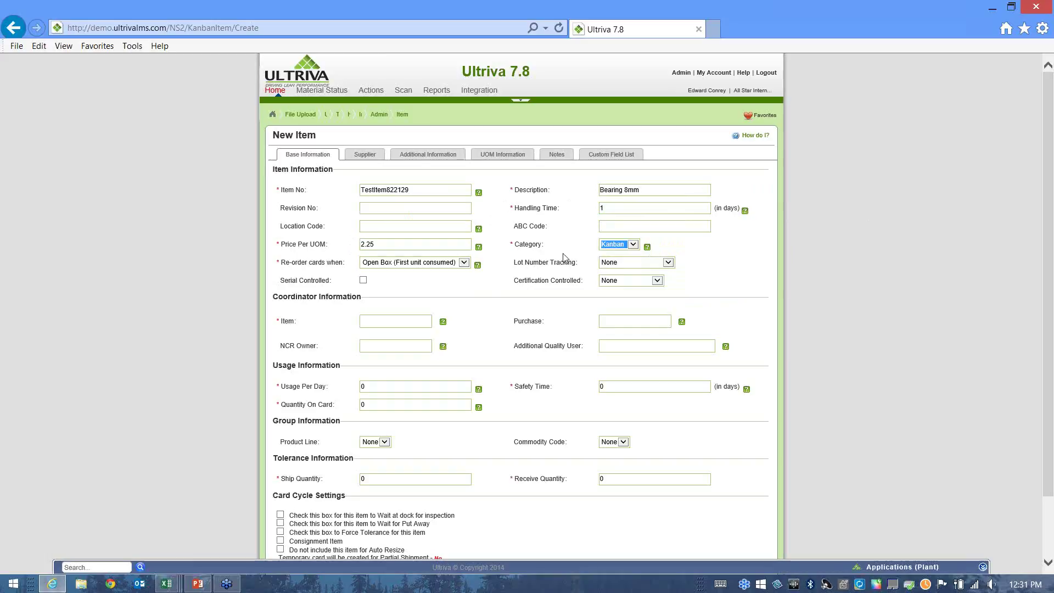
left_click(464, 263)
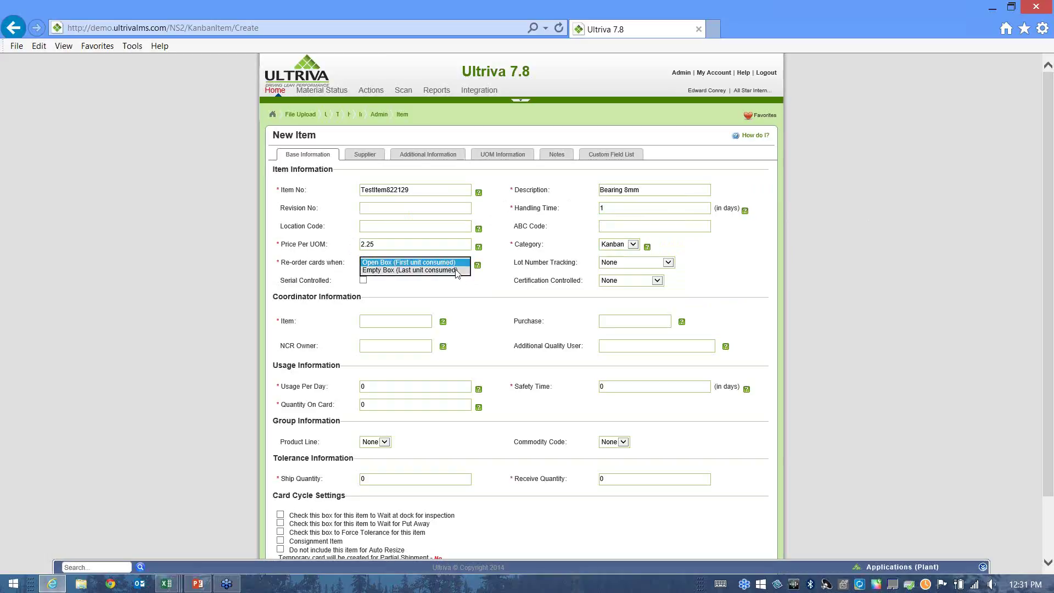
mouse_move(490, 275)
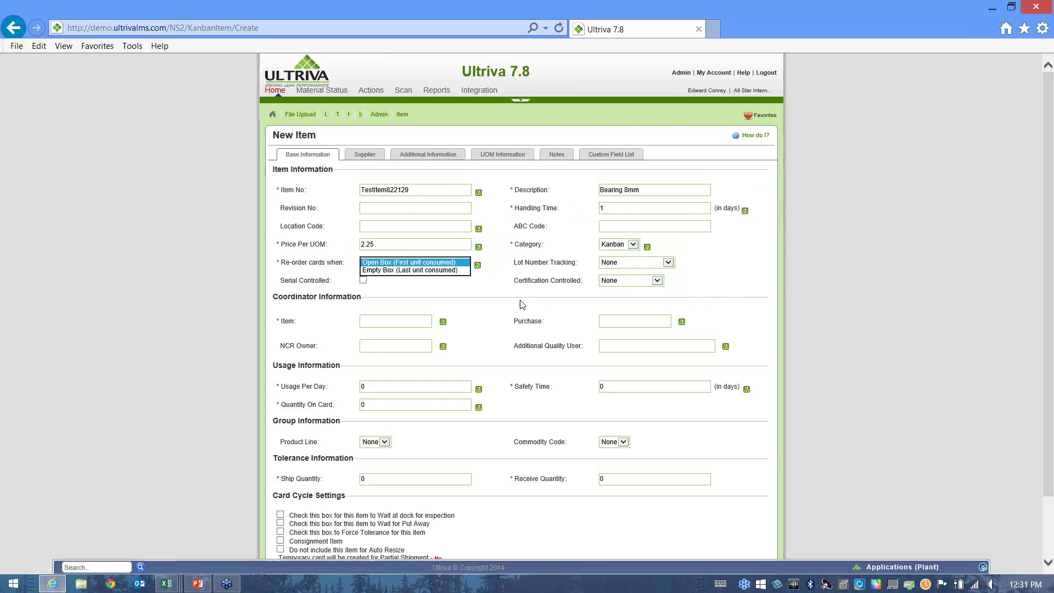
left_click(522, 304)
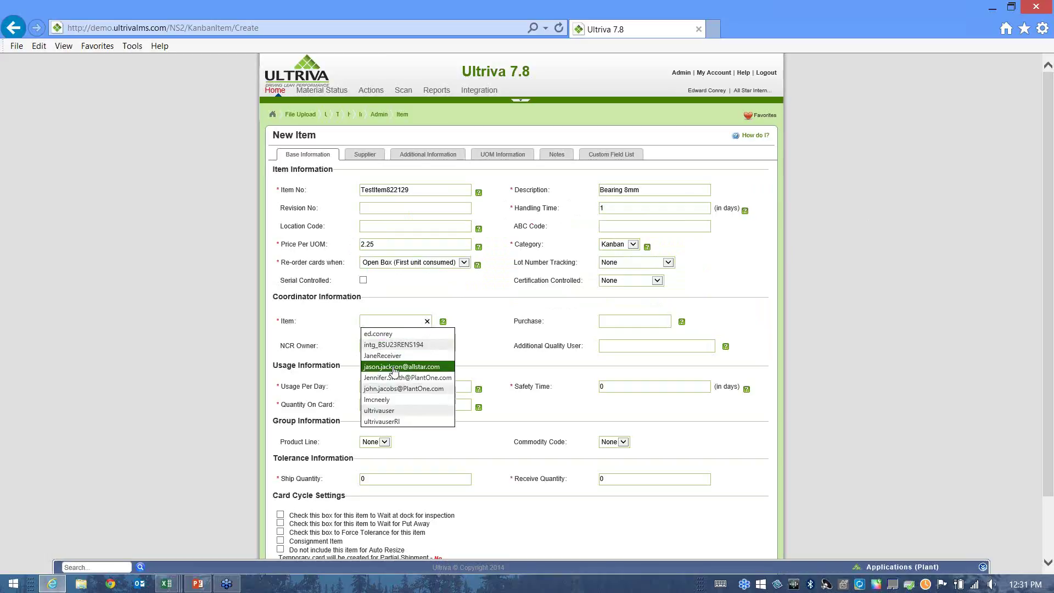
Assign an item coordinator, set Usage Per Day to 30 and Safety Time to 2 days.
left_click(391, 400)
left_click(616, 324)
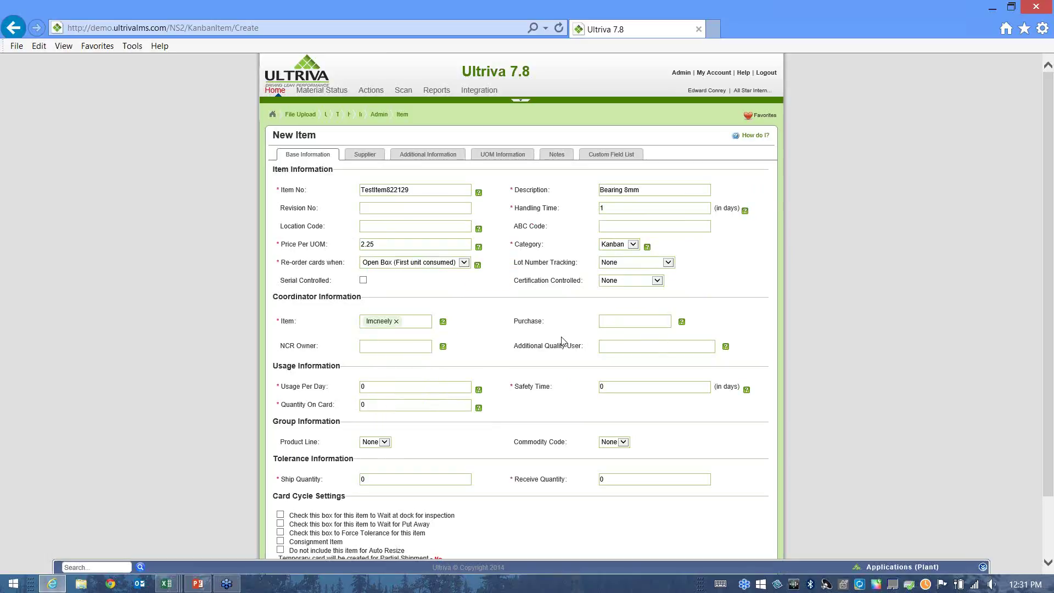
double_click(378, 390)
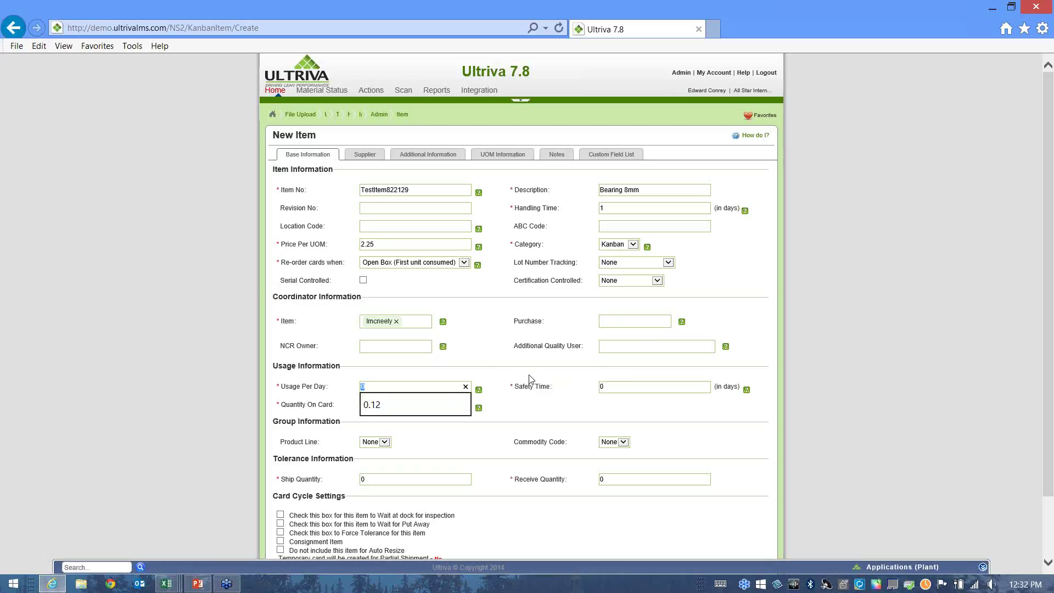
type("30")
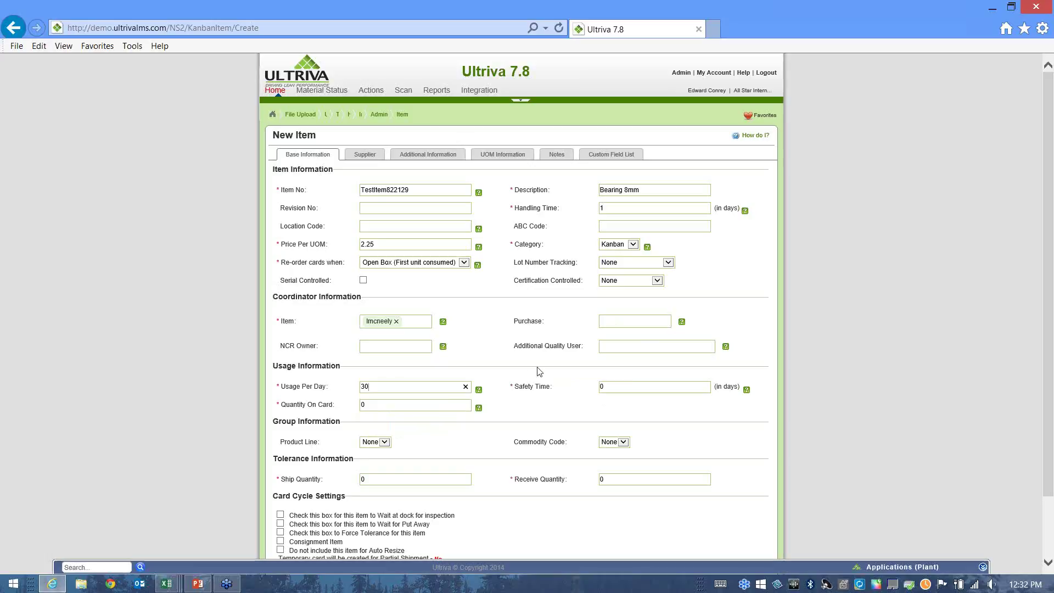
left_click(611, 388)
type("2")
left_click(553, 416)
Enter 25 as the Quantity On Card.
double_click(374, 406)
type("2")
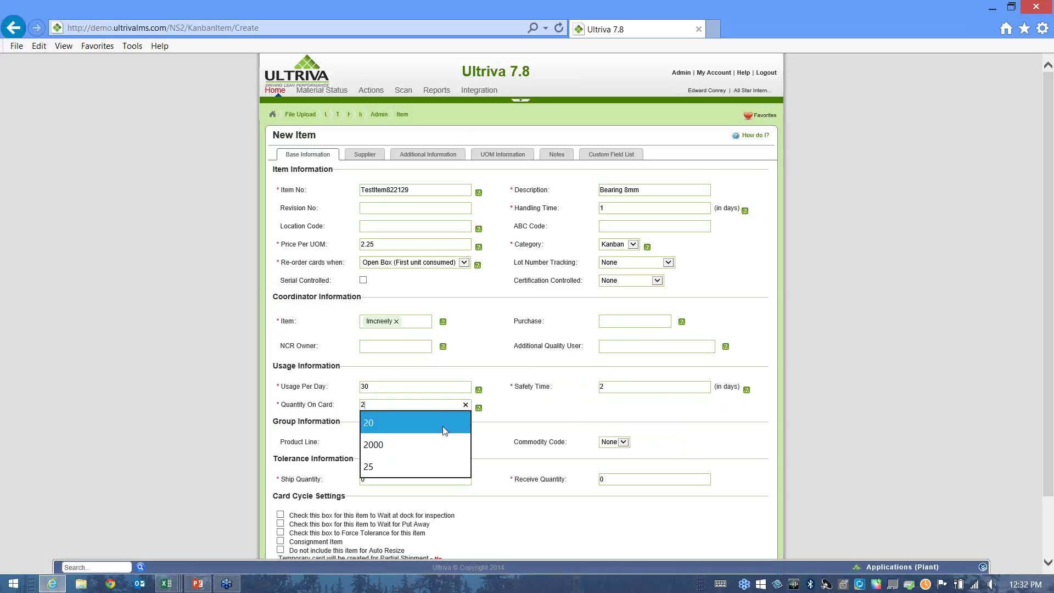
type("5")
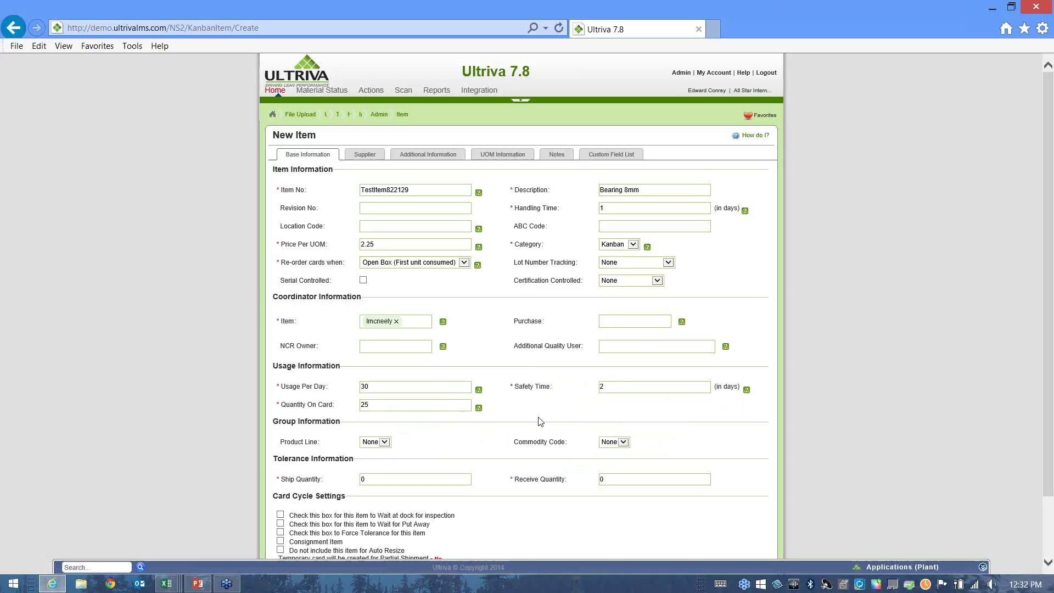
scroll(543, 439, "down", 2)
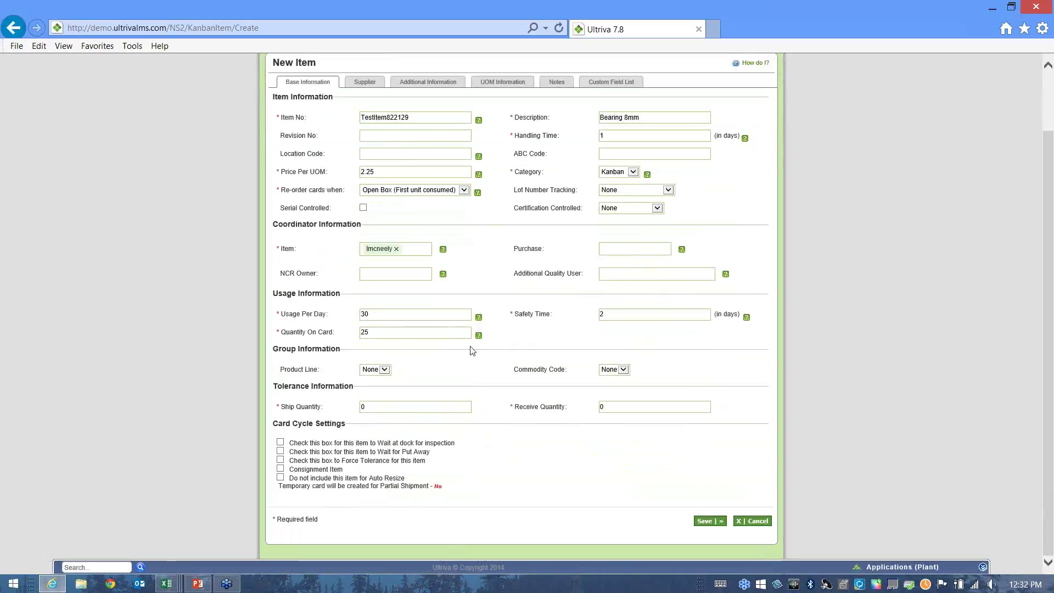
scroll(511, 378, "up", 2)
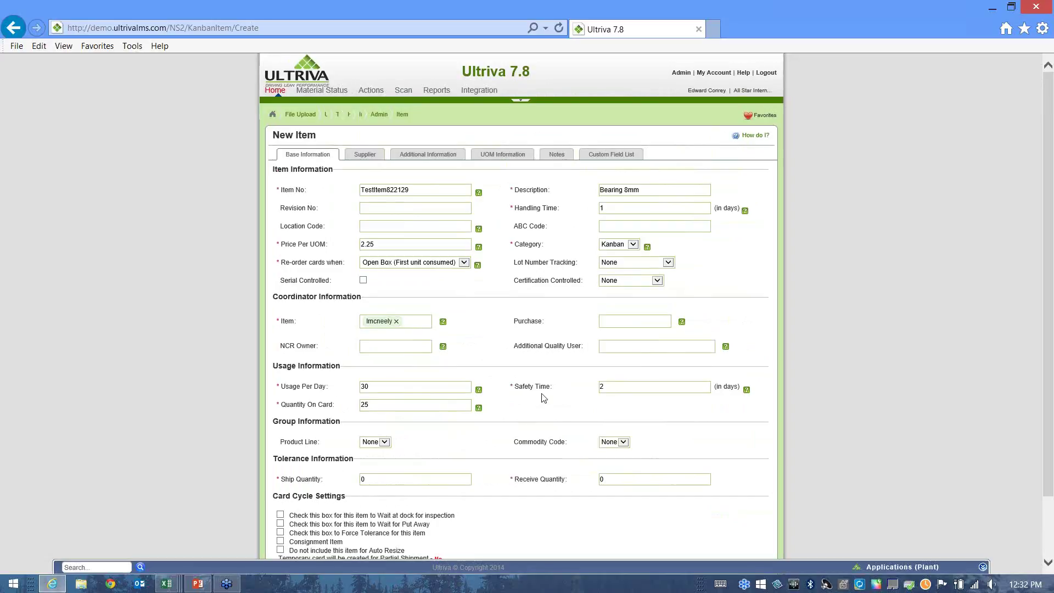
In the supplier information, choose BOX CORPORATION as supplier and leave Min. Order Cards at 0.
left_click(364, 158)
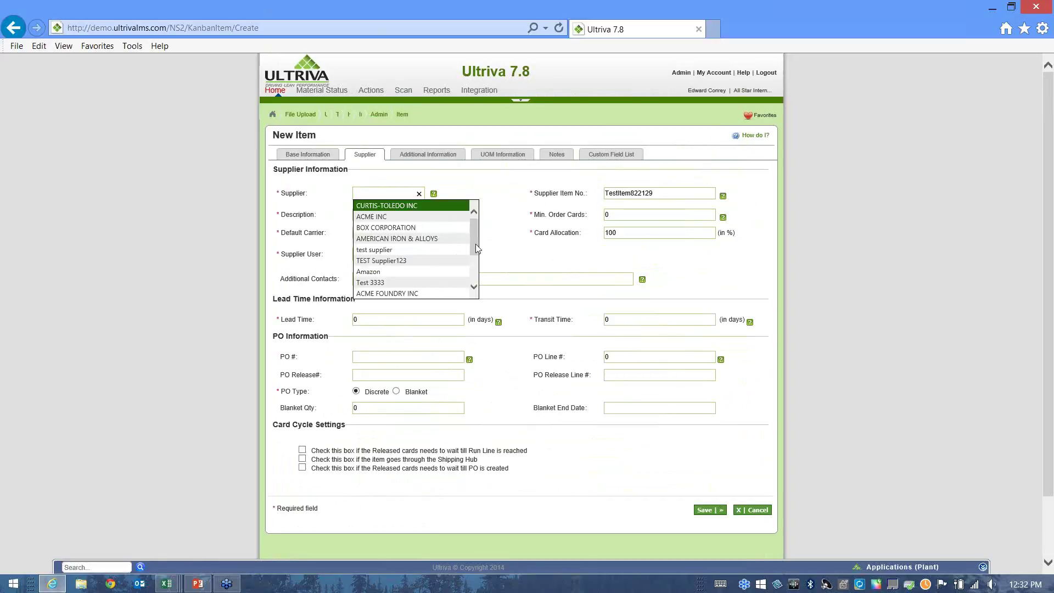
left_click(413, 227)
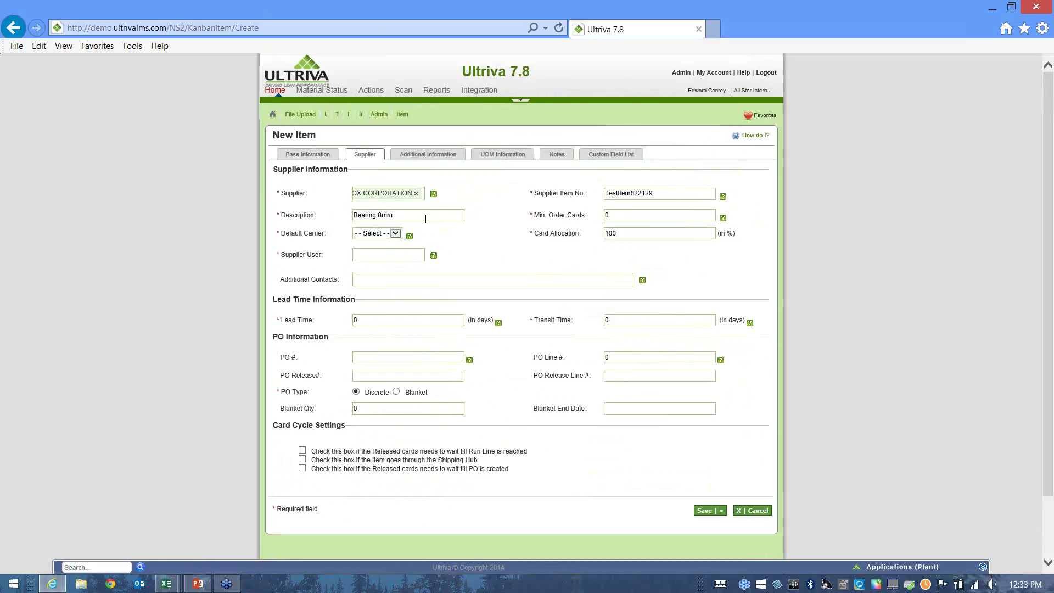
left_click(612, 216)
mouse_move(725, 219)
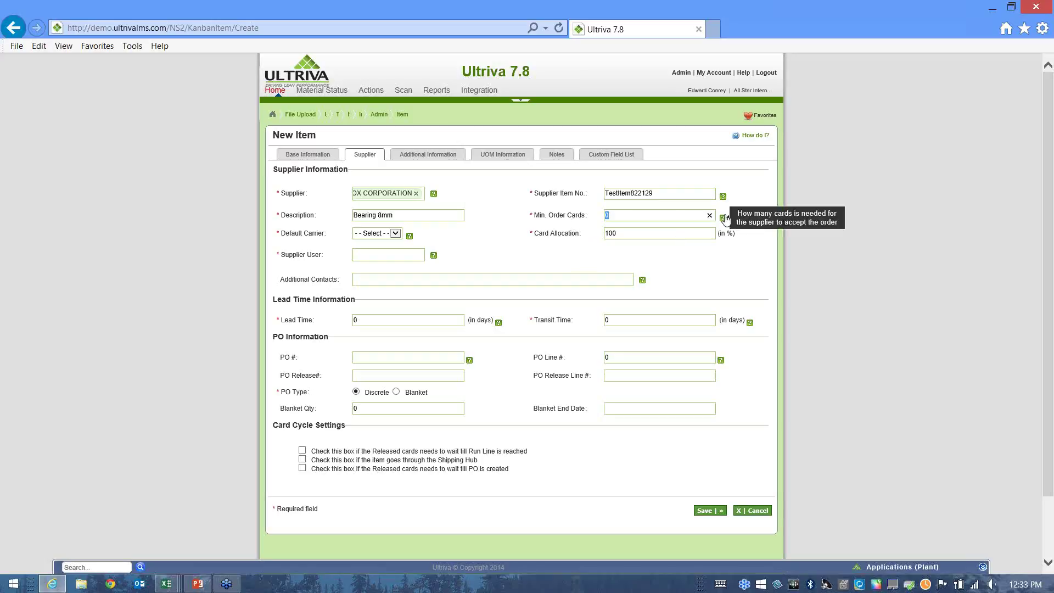
left_click(536, 214)
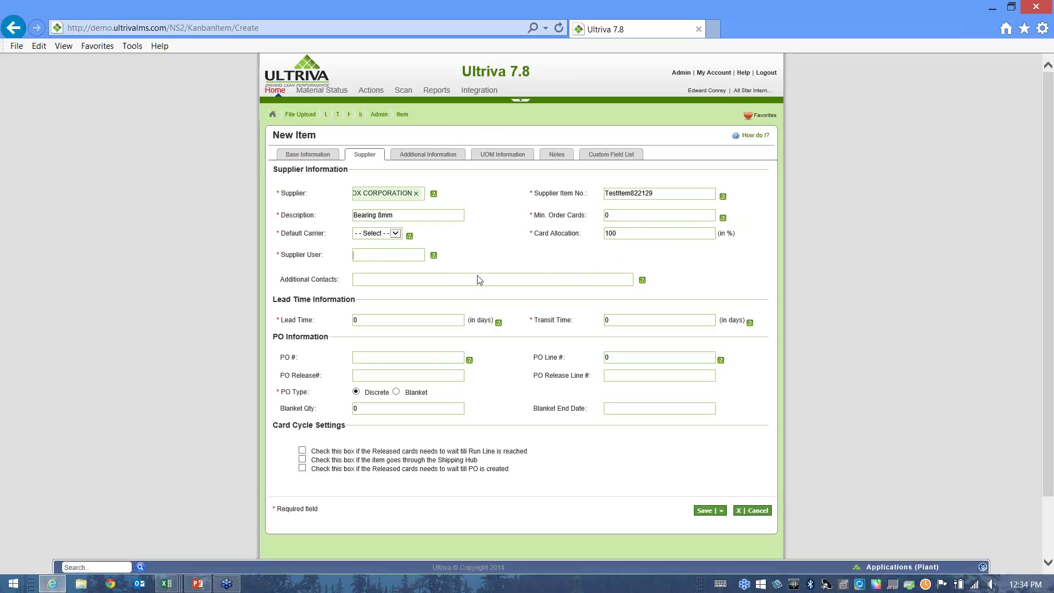
Pick the suggested supplier user, set Lead Time 2 and Transit Time 3 days, and save the item.
key("Down")
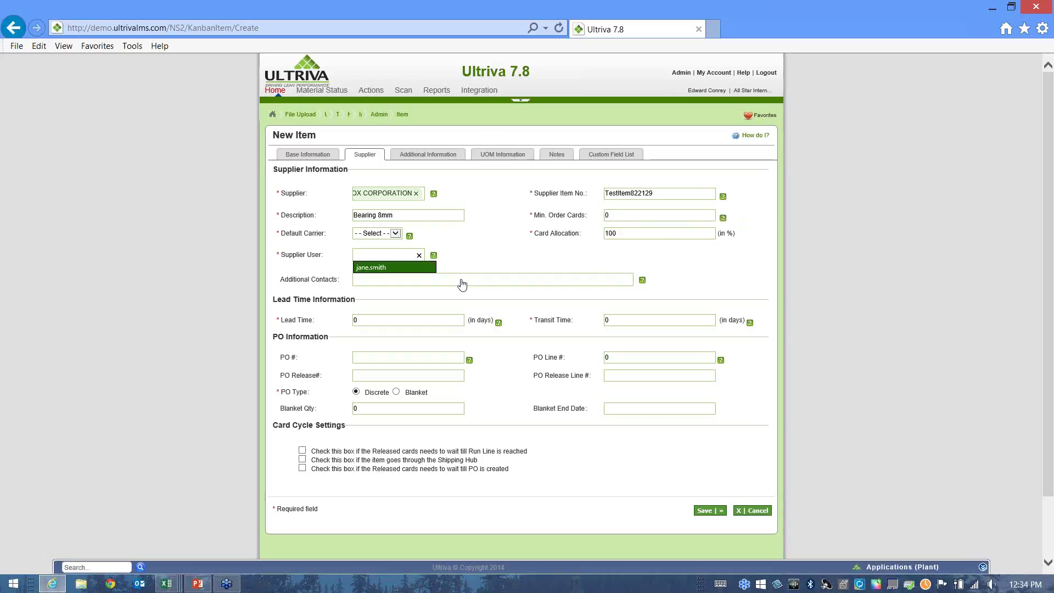
left_click(372, 268)
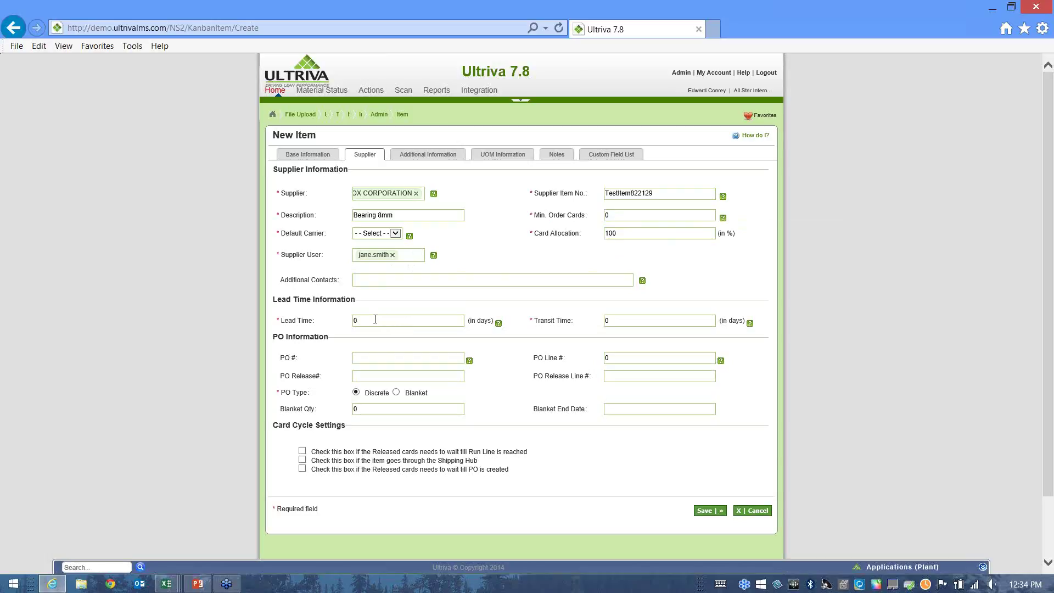
double_click(348, 320)
type("2")
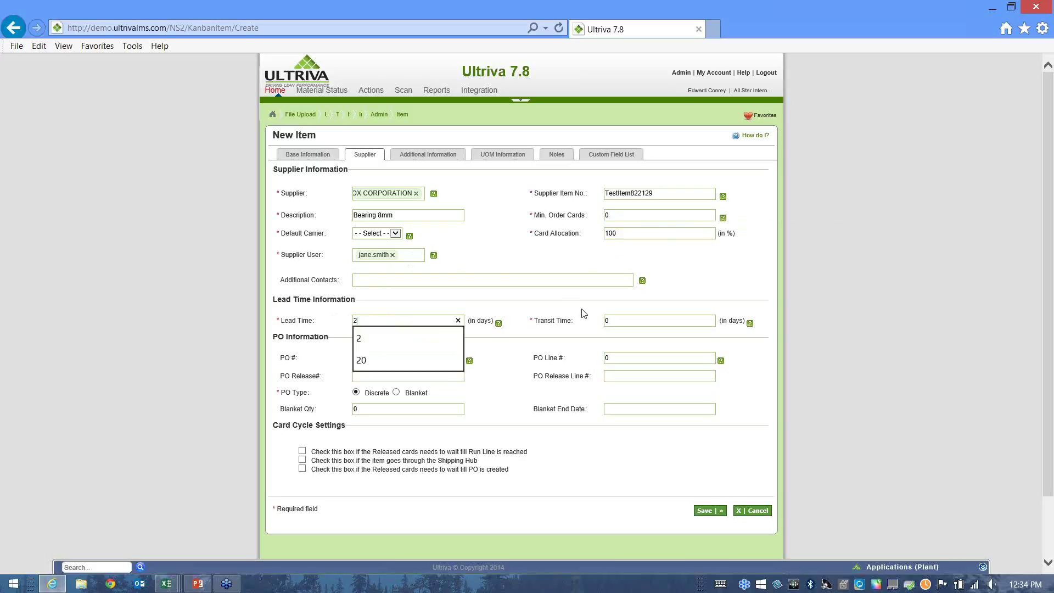
left_click(521, 325)
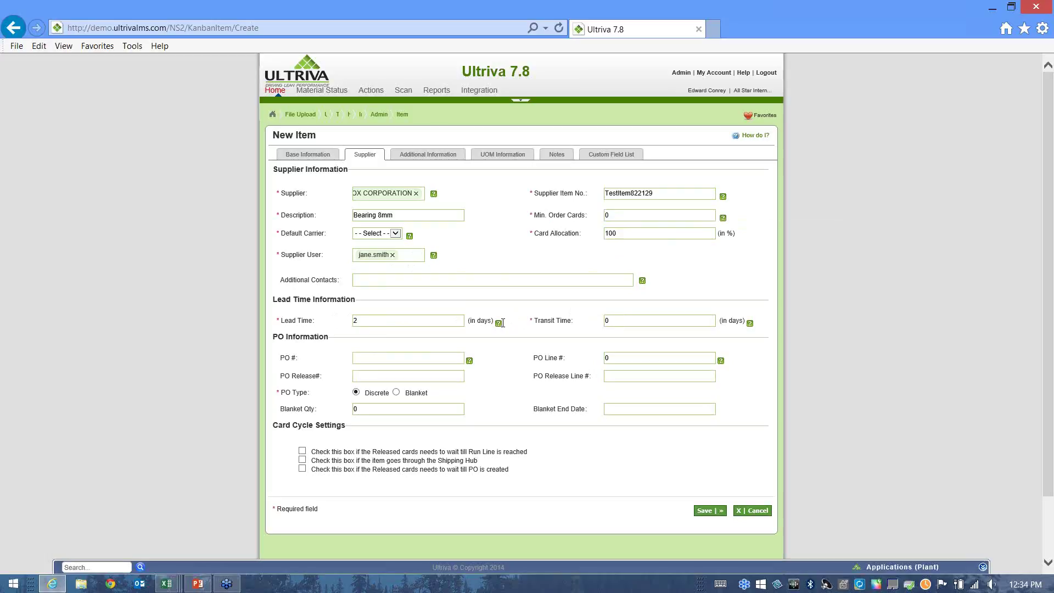
mouse_move(498, 328)
type("3")
scroll(323, 488, "down", 2)
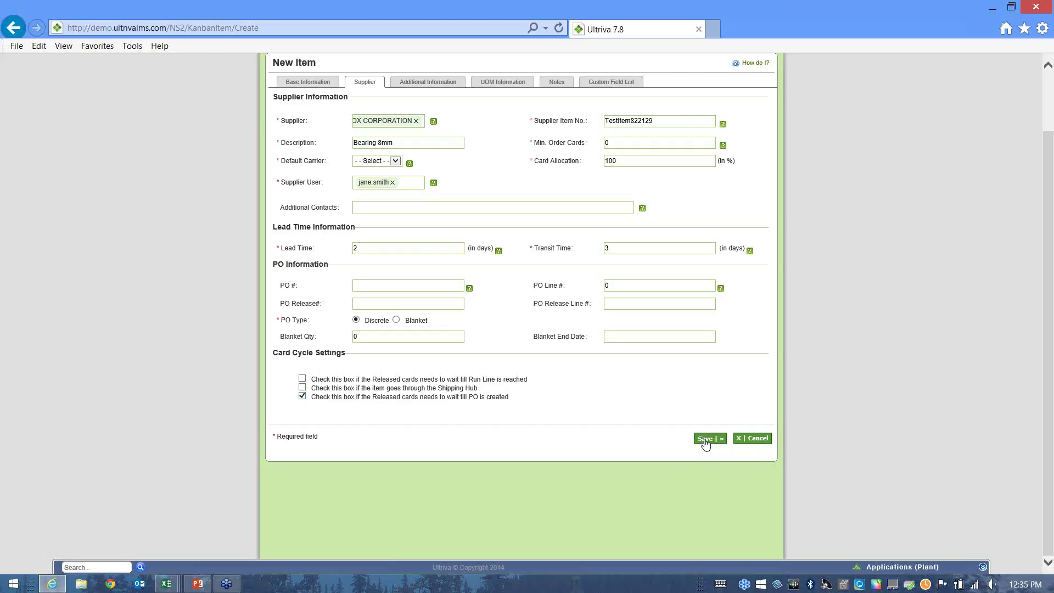
left_click(707, 443)
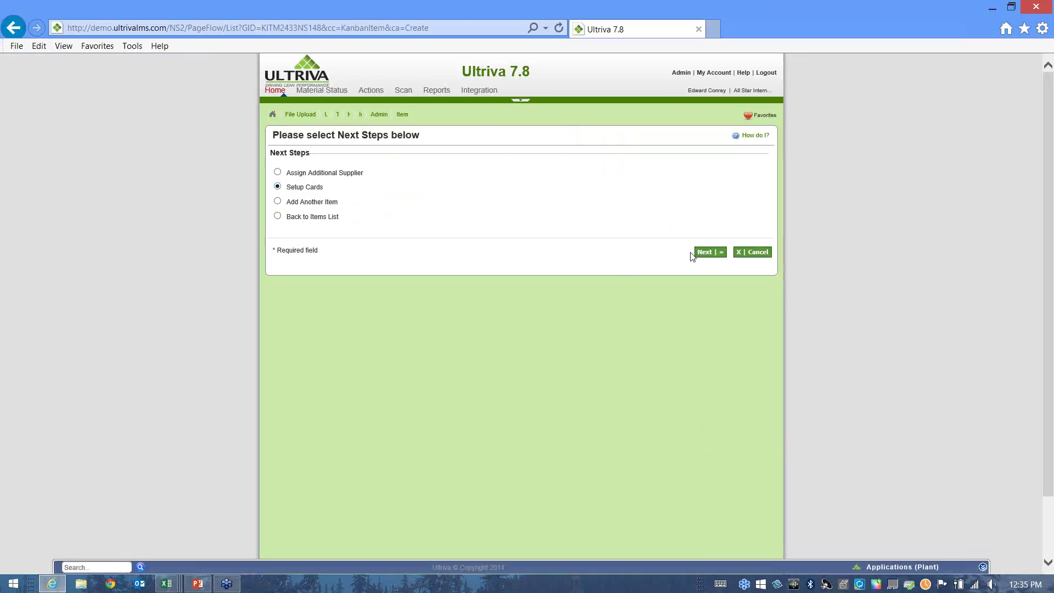
Keep Setup Cards selected and continue to the card setup wizard.
left_click(708, 254)
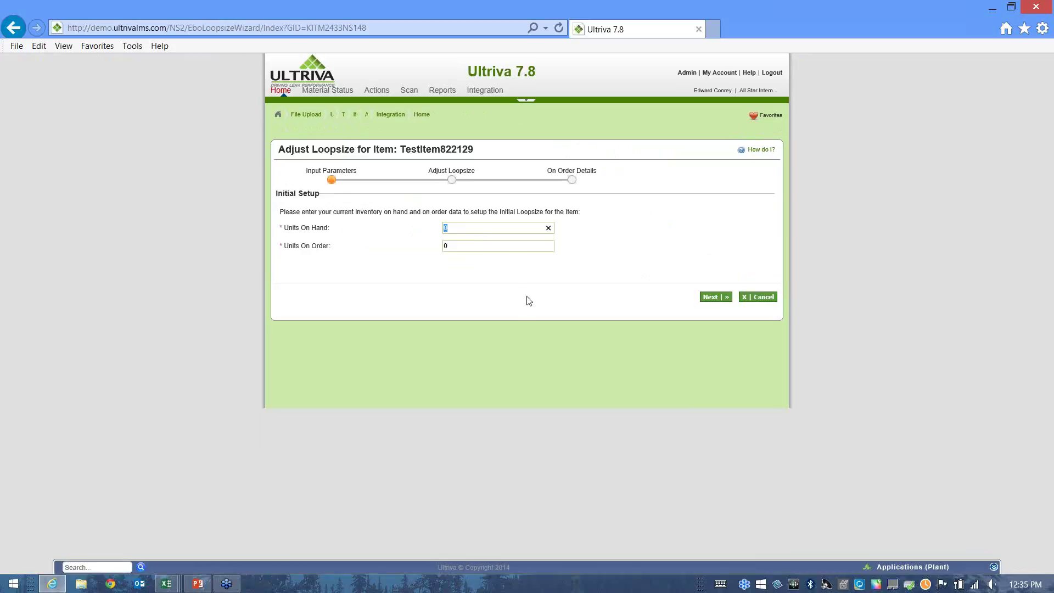
Enter 75 units on hand and review the calculated 10-card recommendation.
type("75")
left_click(712, 299)
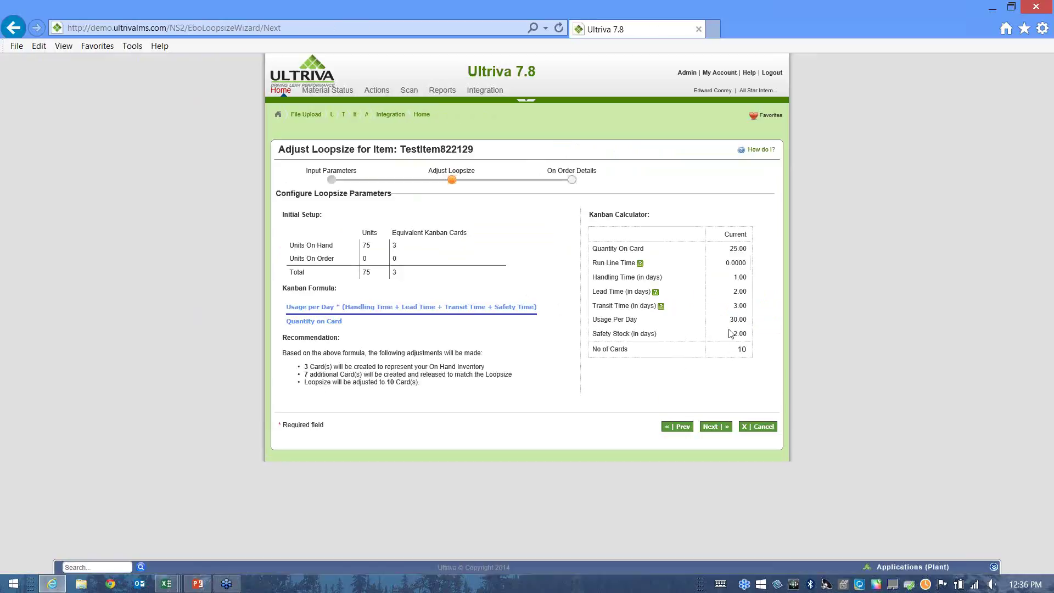
left_click_drag(732, 350, 756, 349)
left_click_drag(486, 368, 299, 371)
triple_click(298, 371)
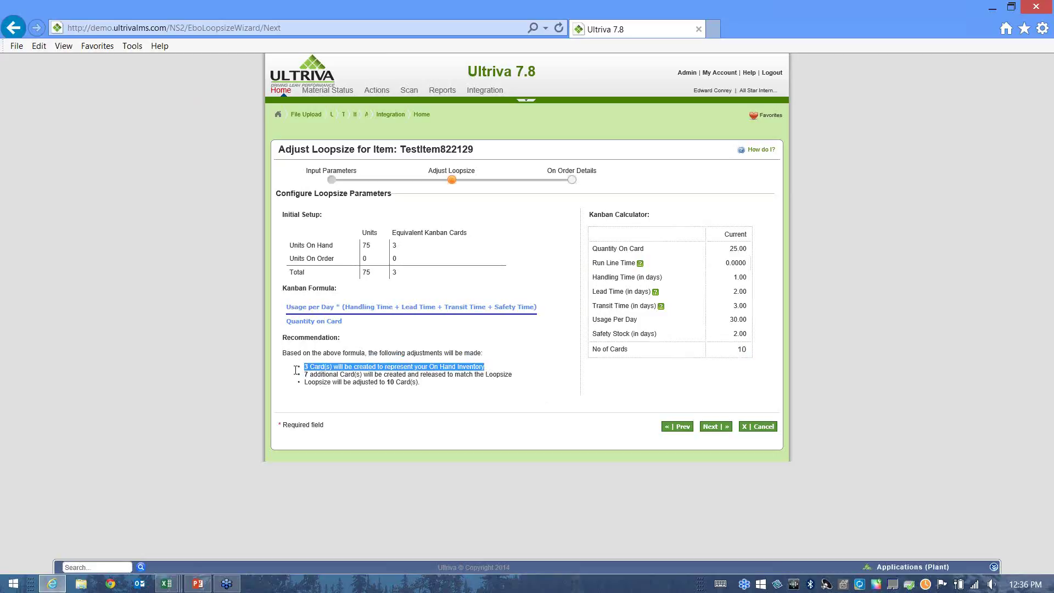
Review the additional-cards recommendation and advance to On Order Details.
left_click(553, 401)
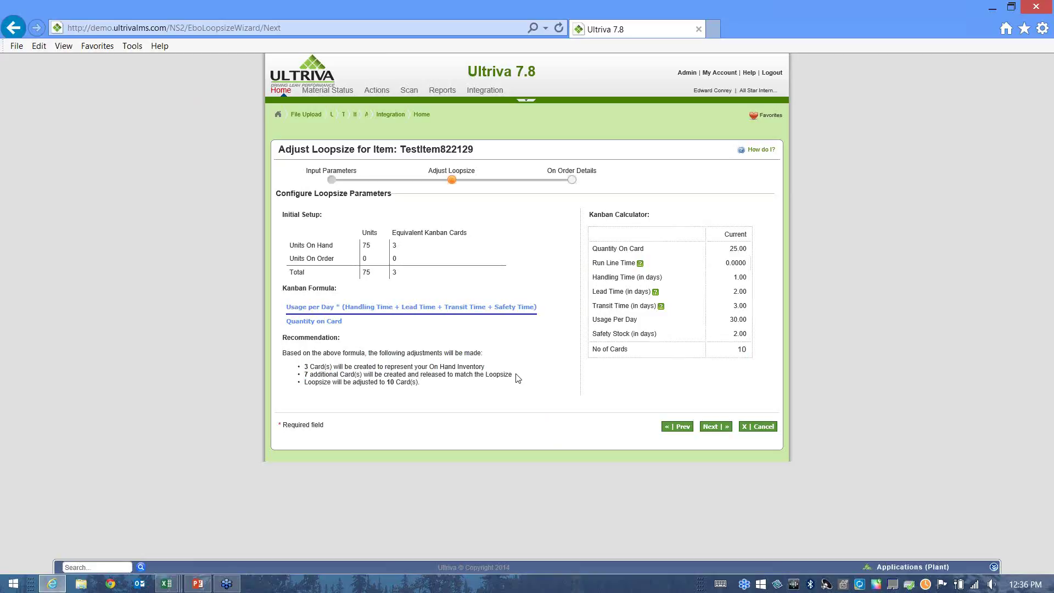
left_click_drag(514, 379, 294, 379)
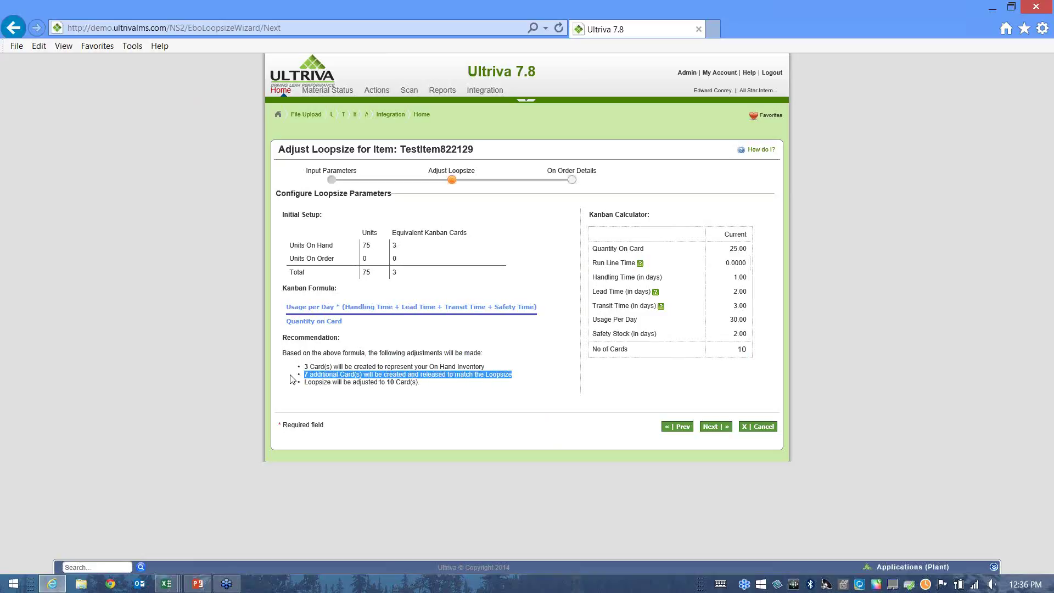
left_click(569, 380)
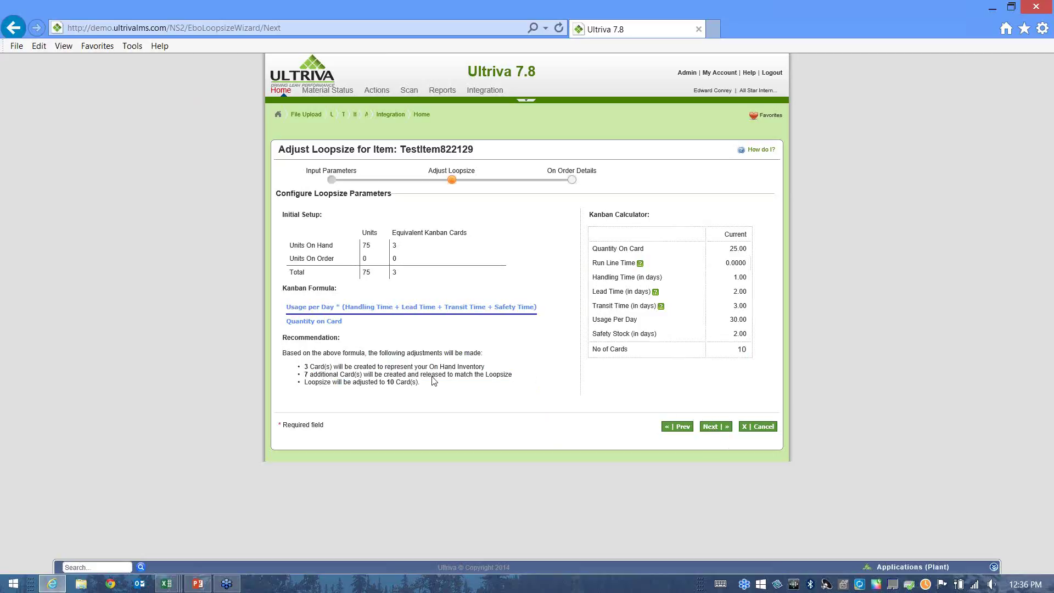
left_click(715, 429)
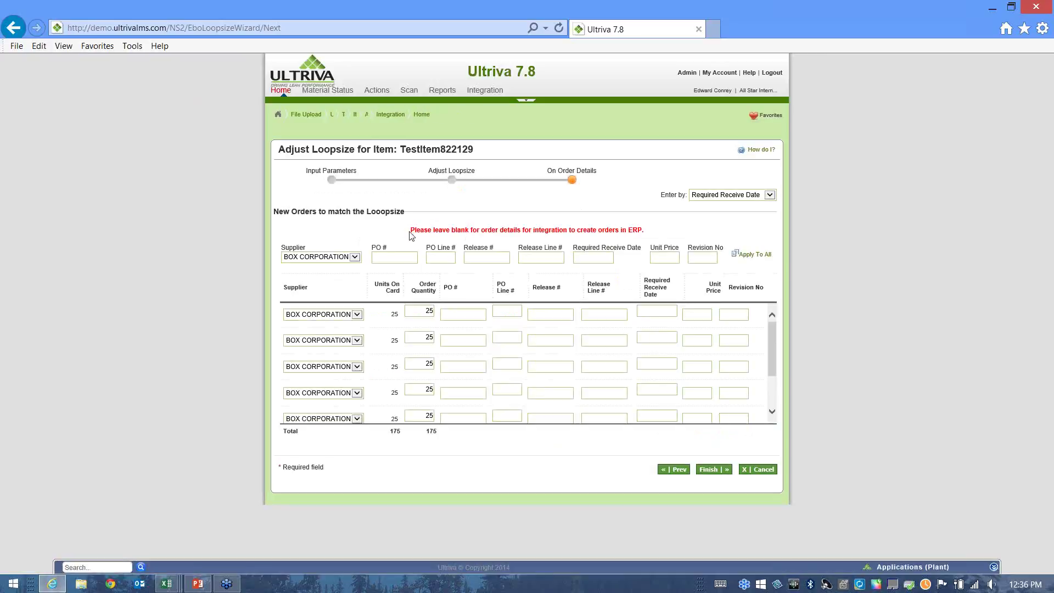
Leave order details blank and finish the wizard, creating 10 cards: 3 On Hand, 7 Waiting For PO.
left_click_drag(412, 234, 650, 229)
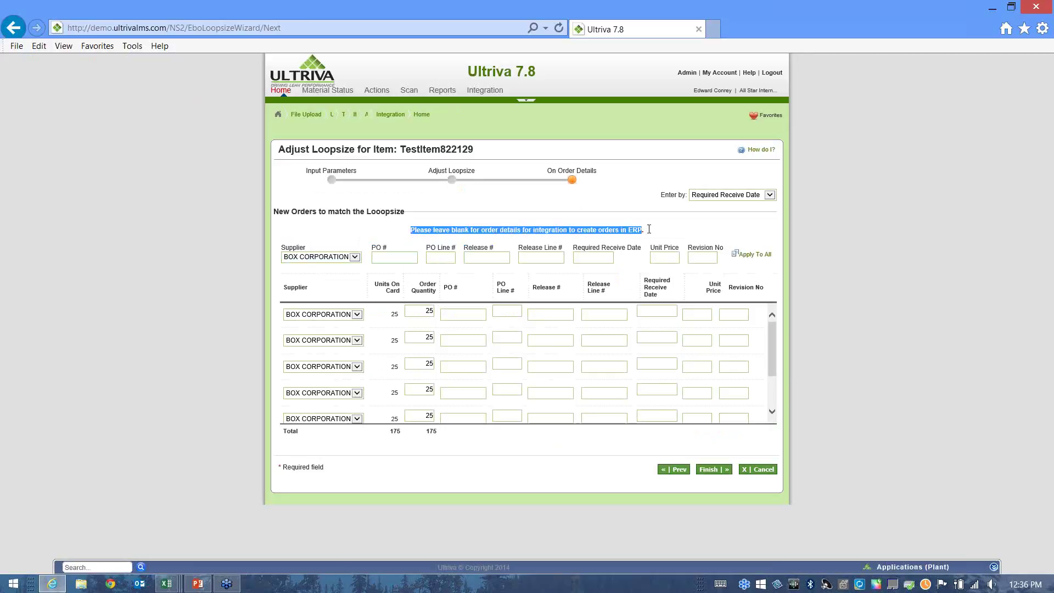
left_click(589, 226)
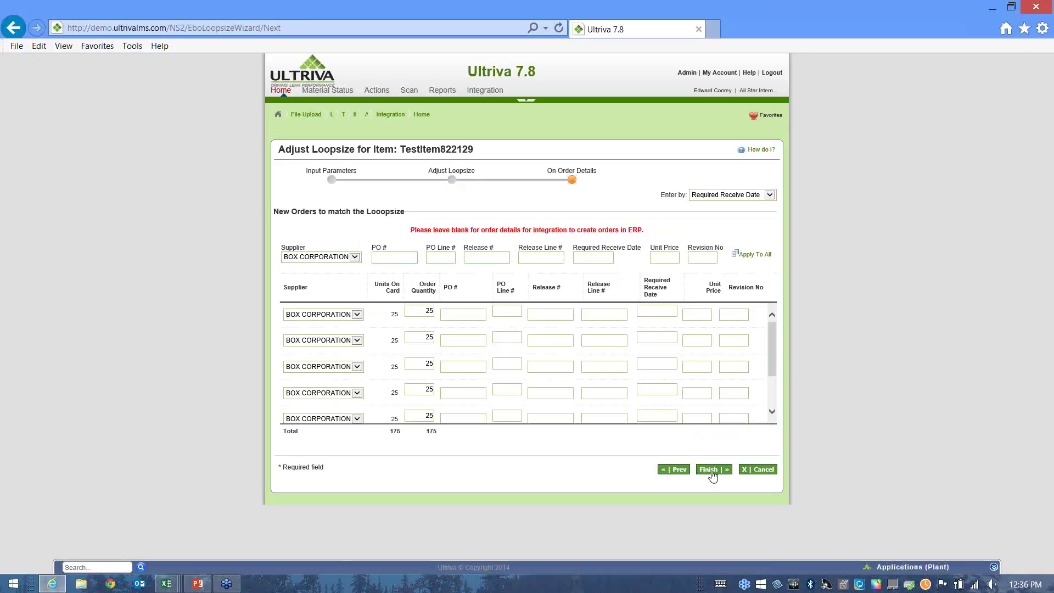
left_click(713, 471)
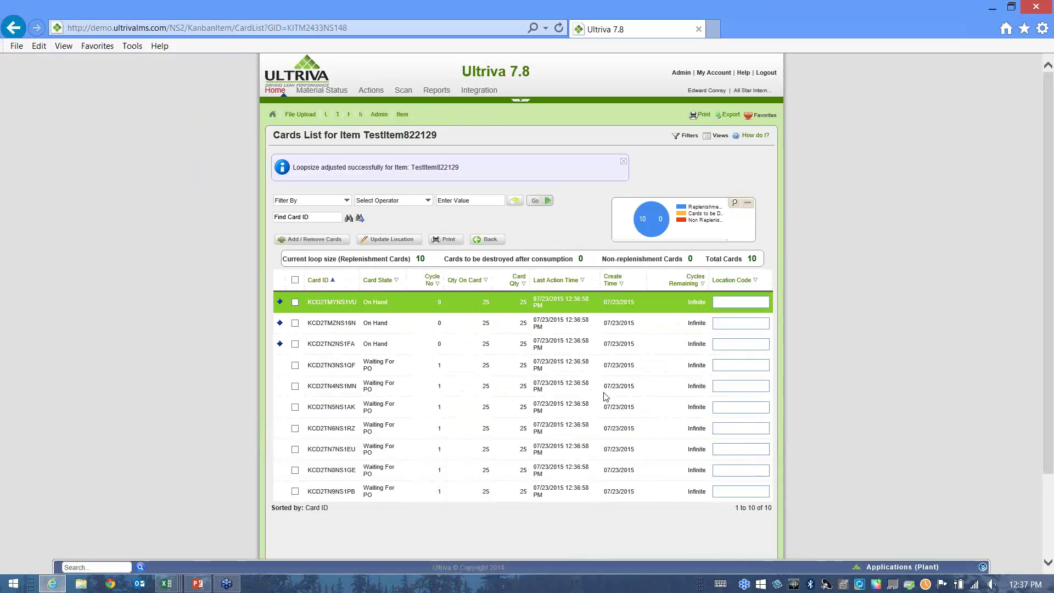
Return to the Items List and show page 1, where TestItem822129 has 10 active cards.
scroll(606, 396, "down", 2)
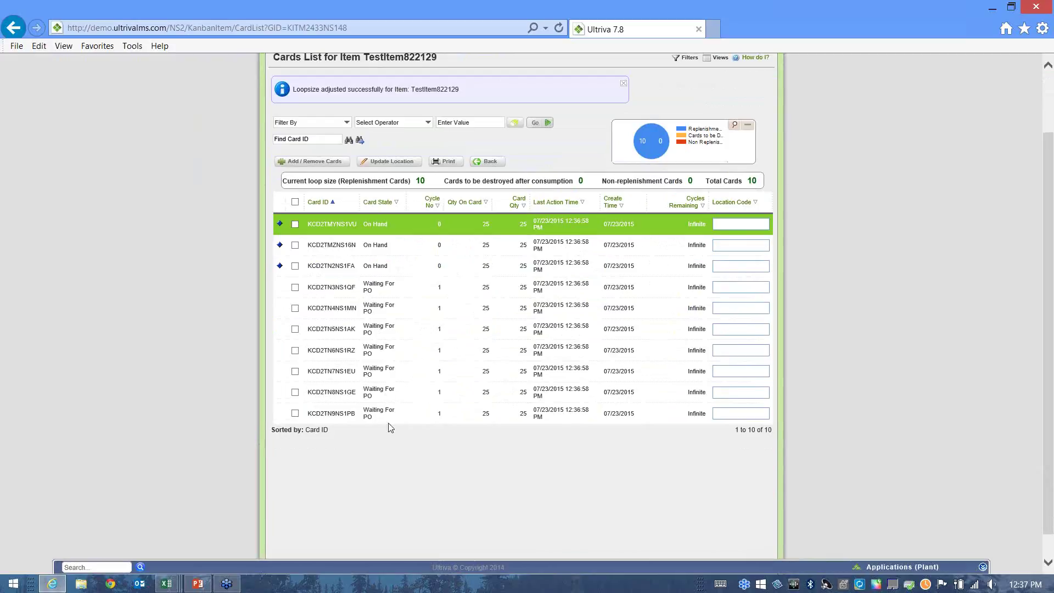
left_click(490, 163)
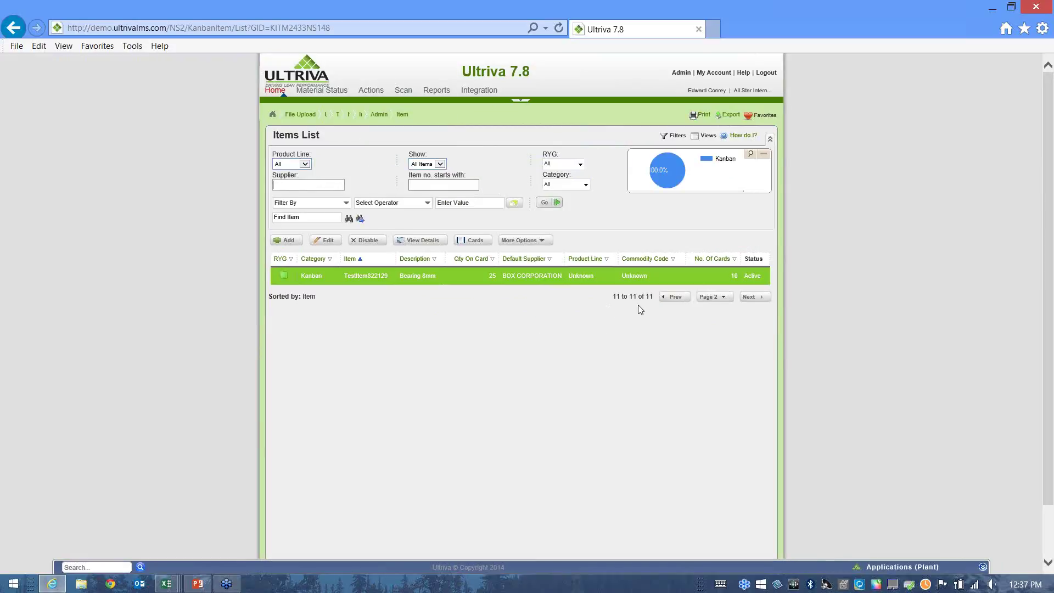
left_click(711, 298)
left_click(708, 278)
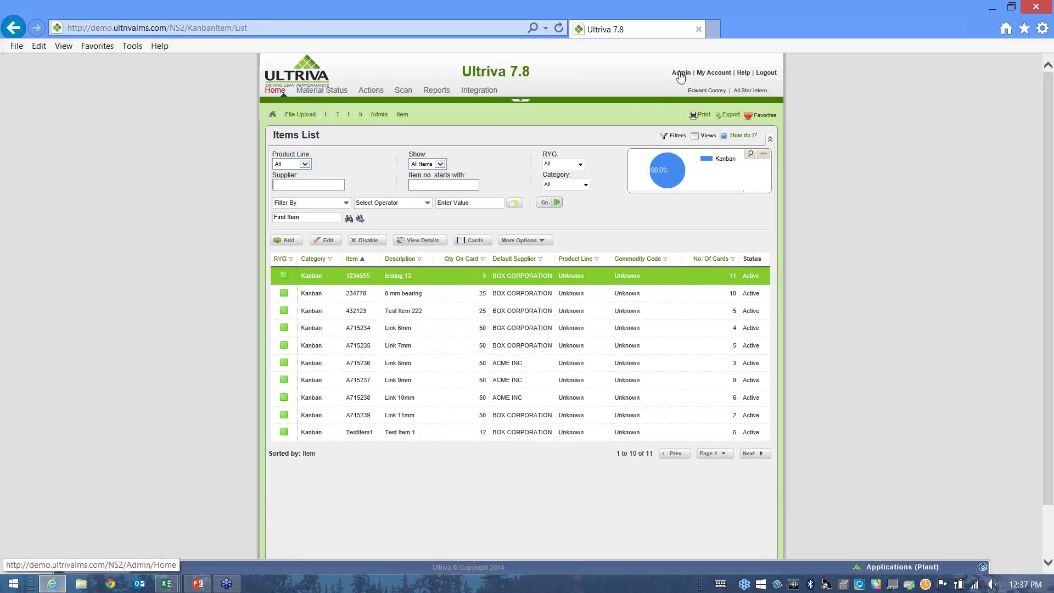
Go to Admin > Tools > Data Load > Item Data Load and download the sample item file.
left_click(681, 76)
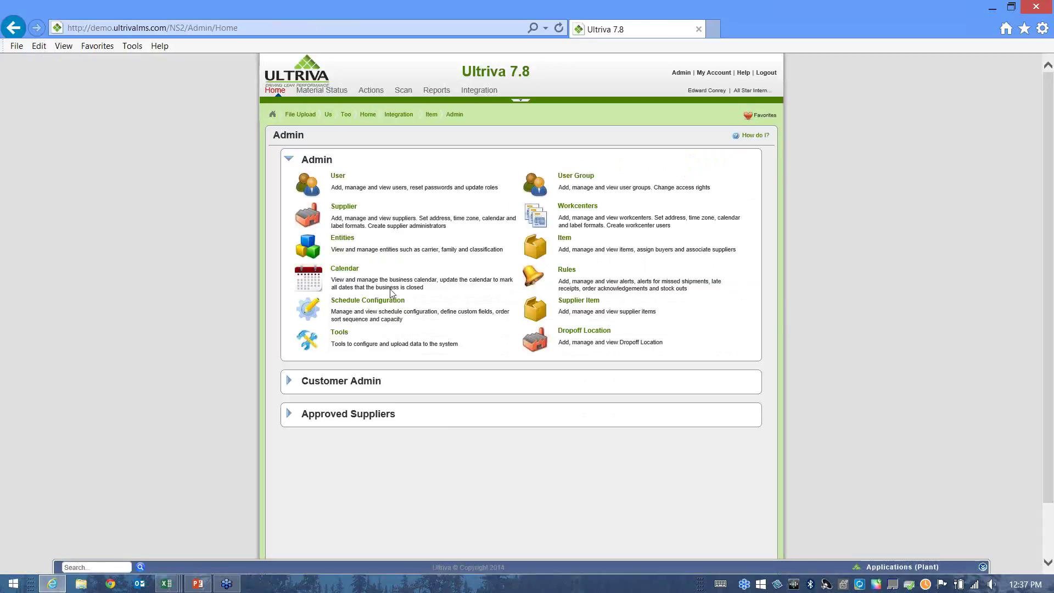
left_click(340, 333)
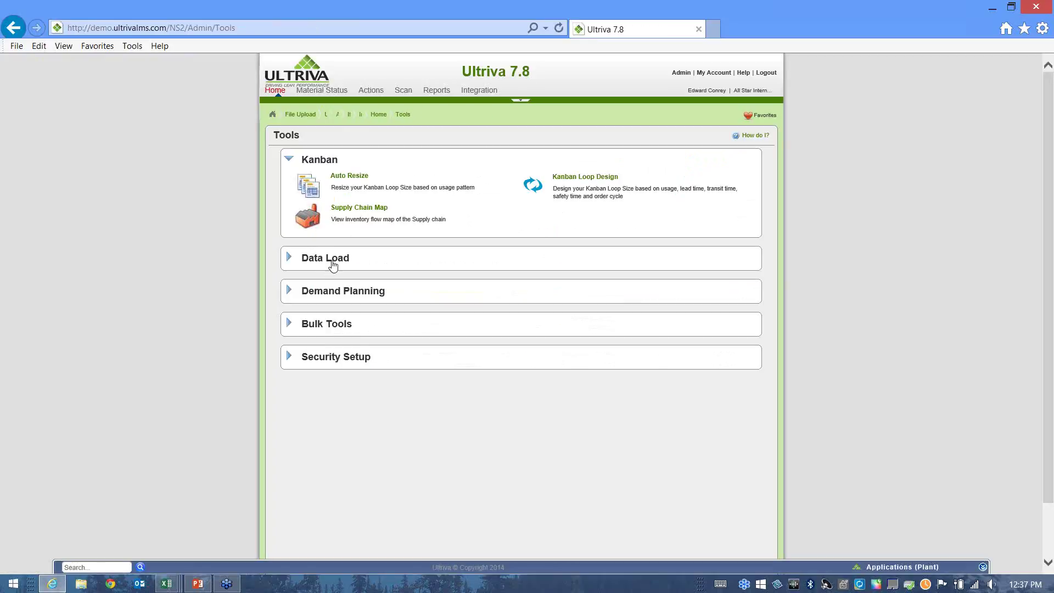
left_click(333, 266)
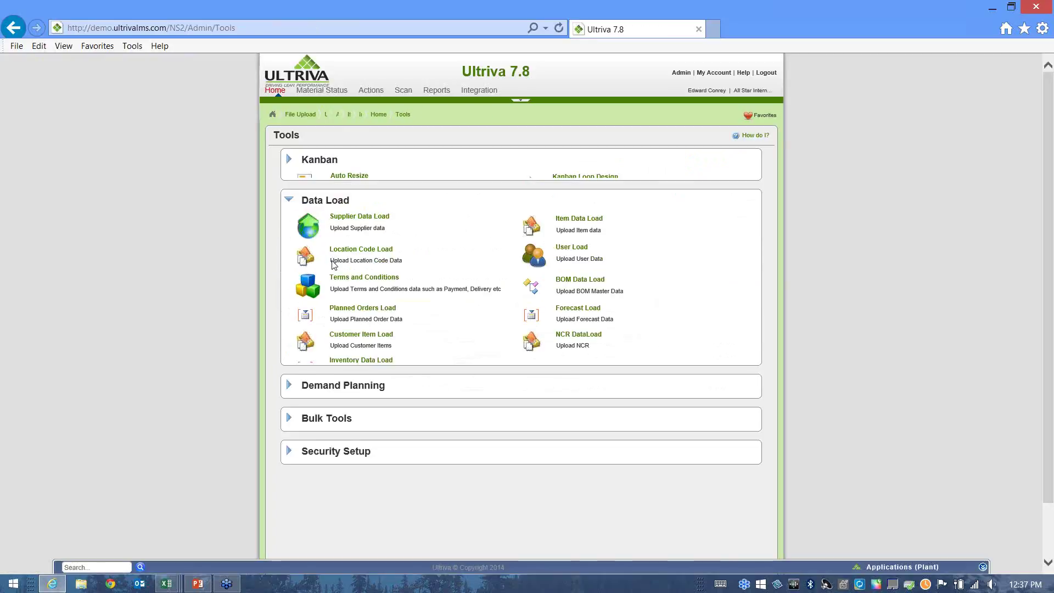
left_click(575, 214)
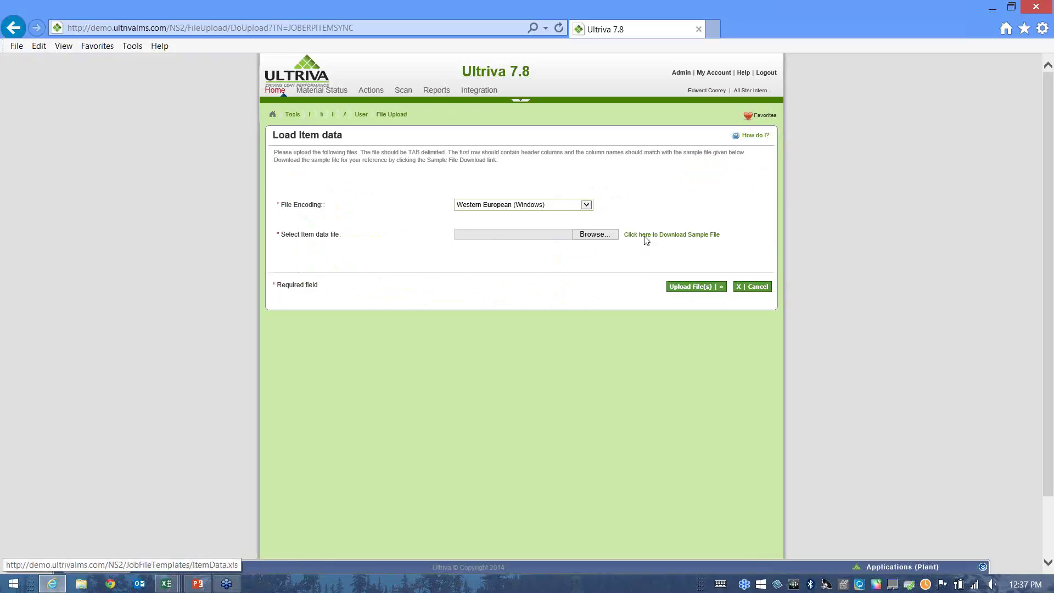
left_click(647, 240)
Open the downloaded ItemData.xls sample in Excel and maximize its window.
left_click(437, 279)
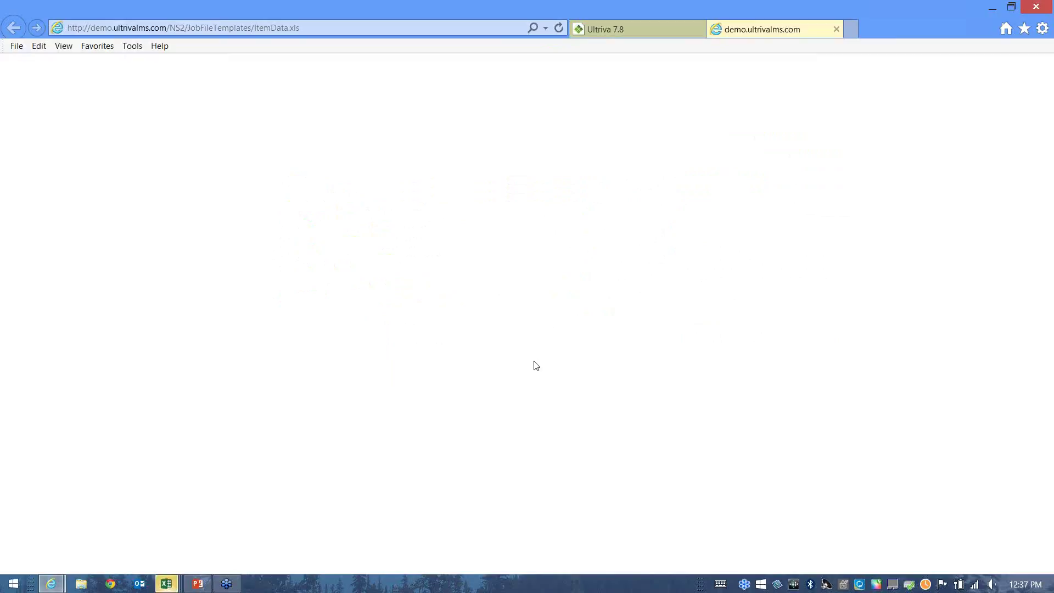
left_click(165, 583)
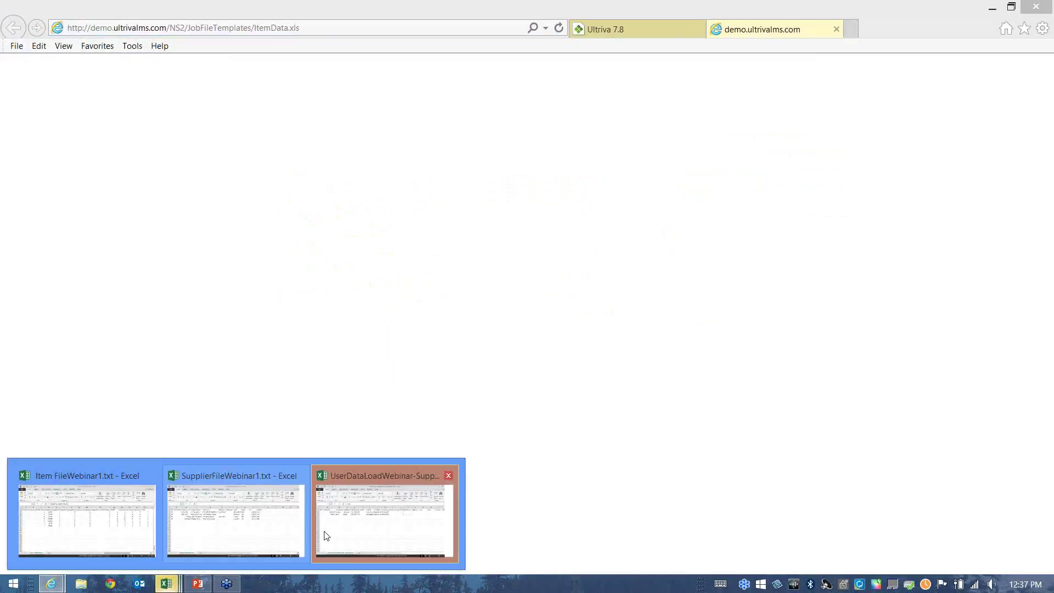
left_click(382, 530)
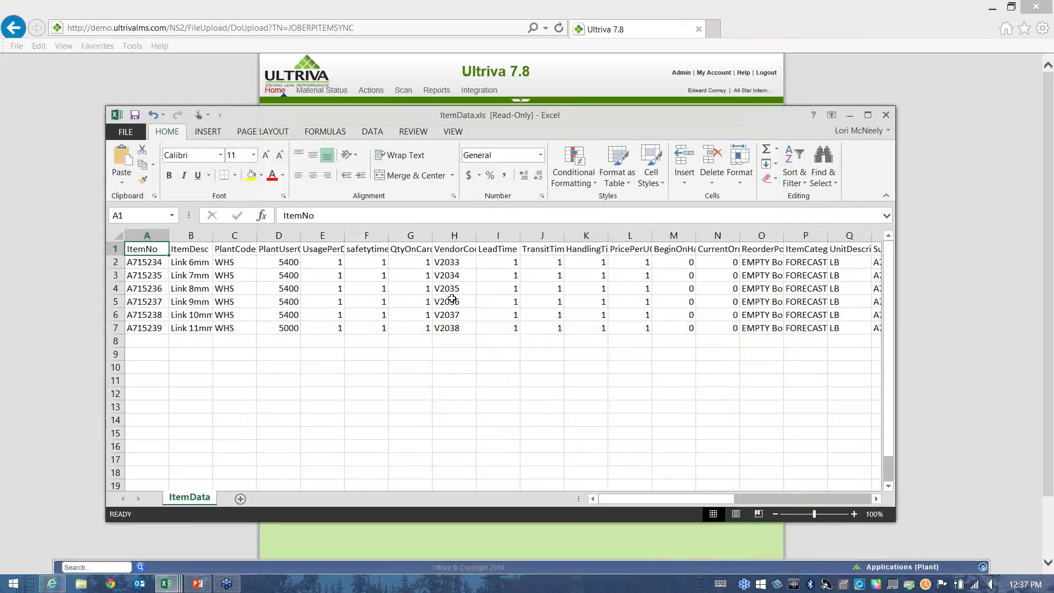
left_click(868, 116)
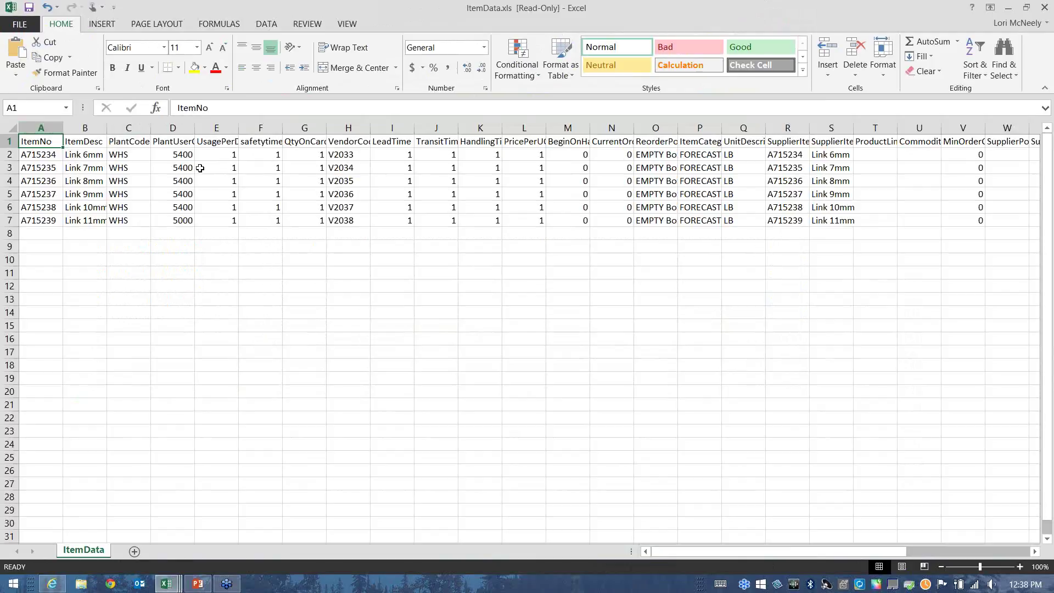
Close the sample and review Item FileWebinar1.txt columns from ItemNo through TransitTime.
left_click(1045, 9)
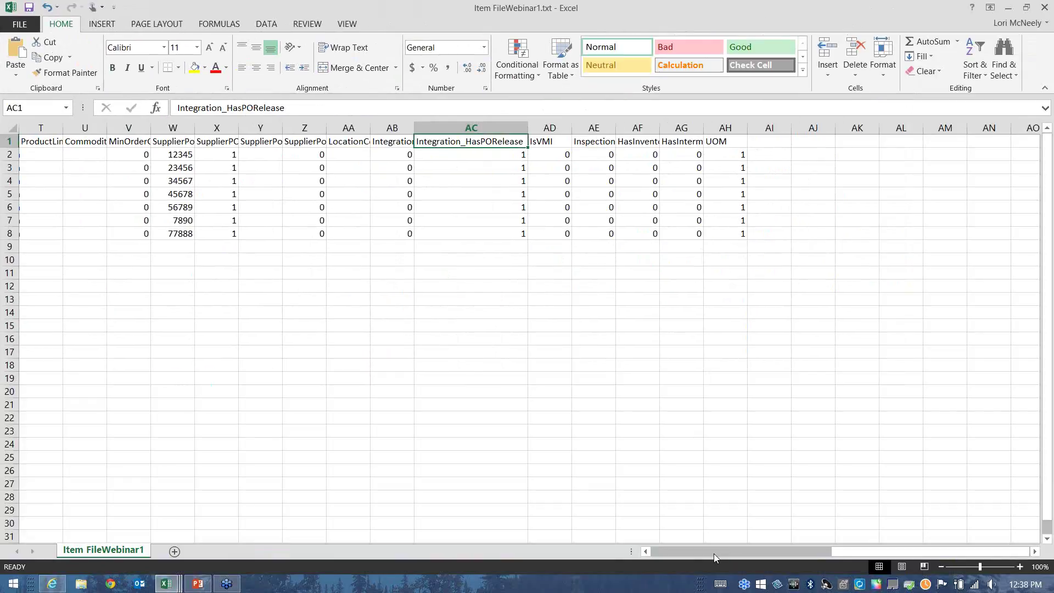
left_click_drag(697, 550, 654, 551)
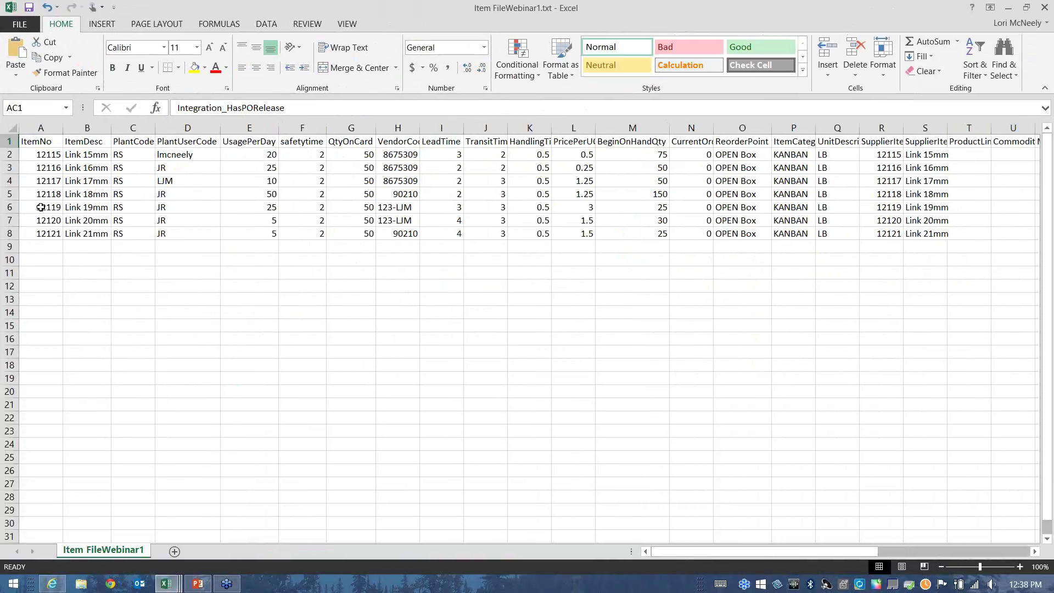
left_click(36, 144)
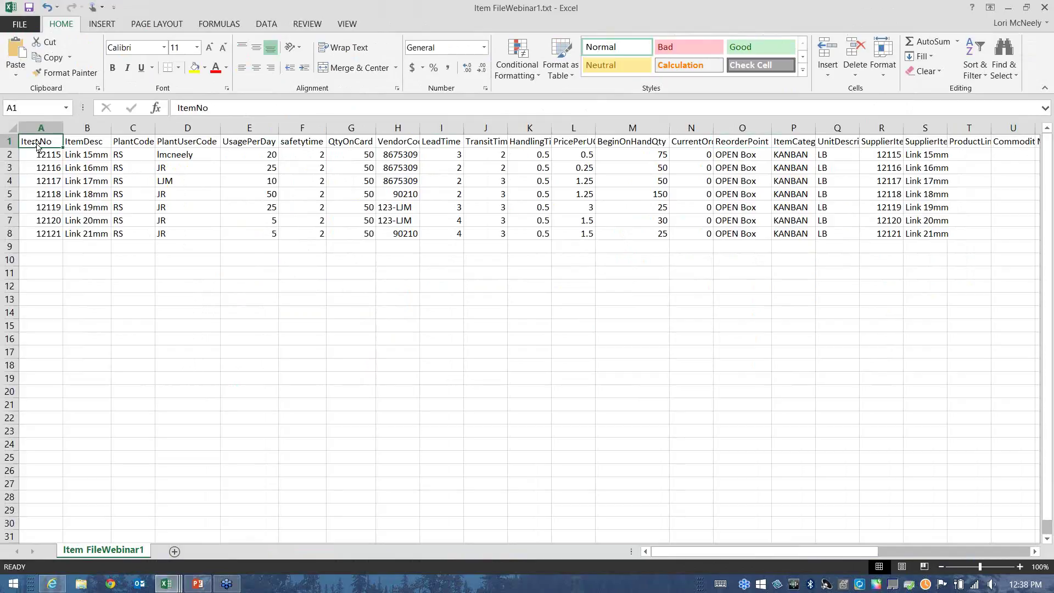
left_click(140, 144)
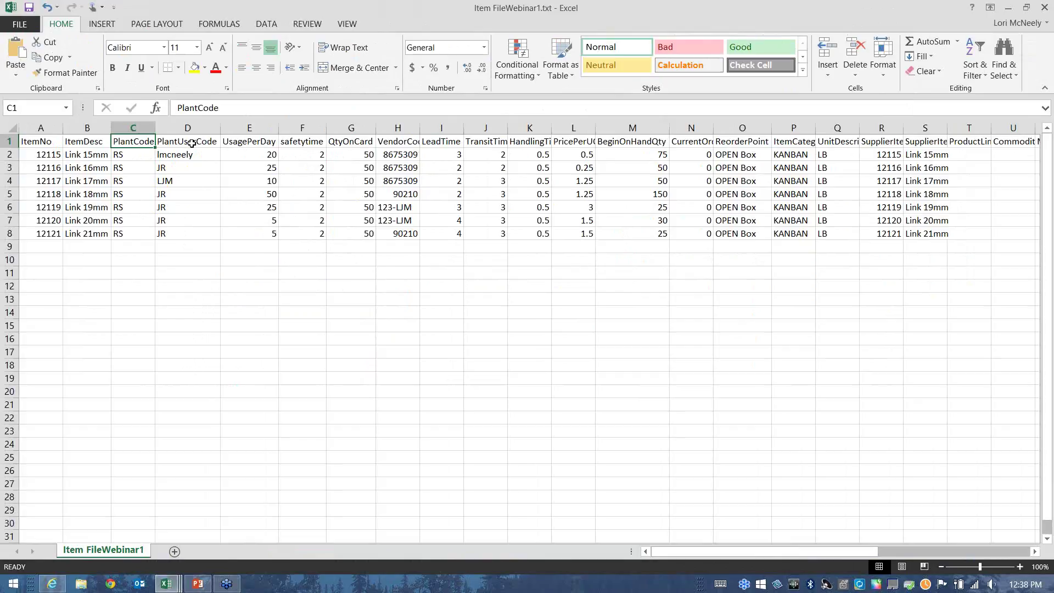
left_click(192, 143)
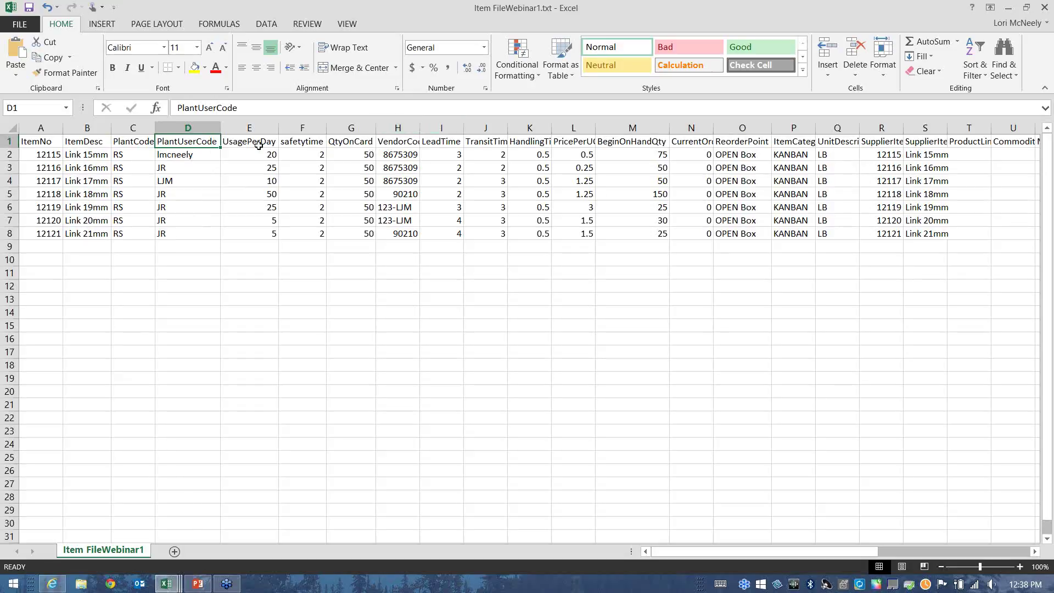
left_click(270, 130)
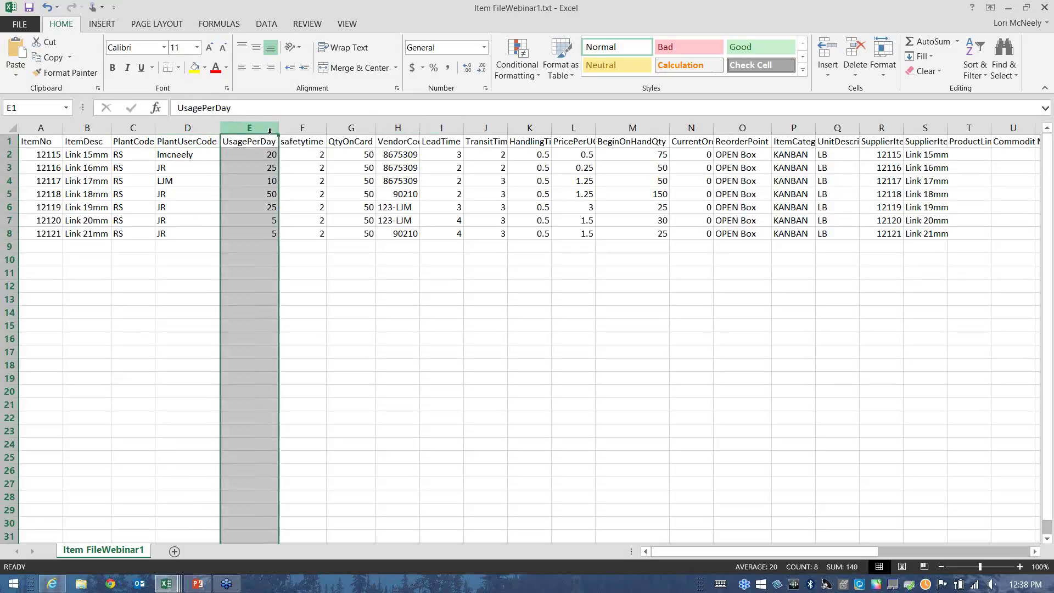
left_click(320, 129)
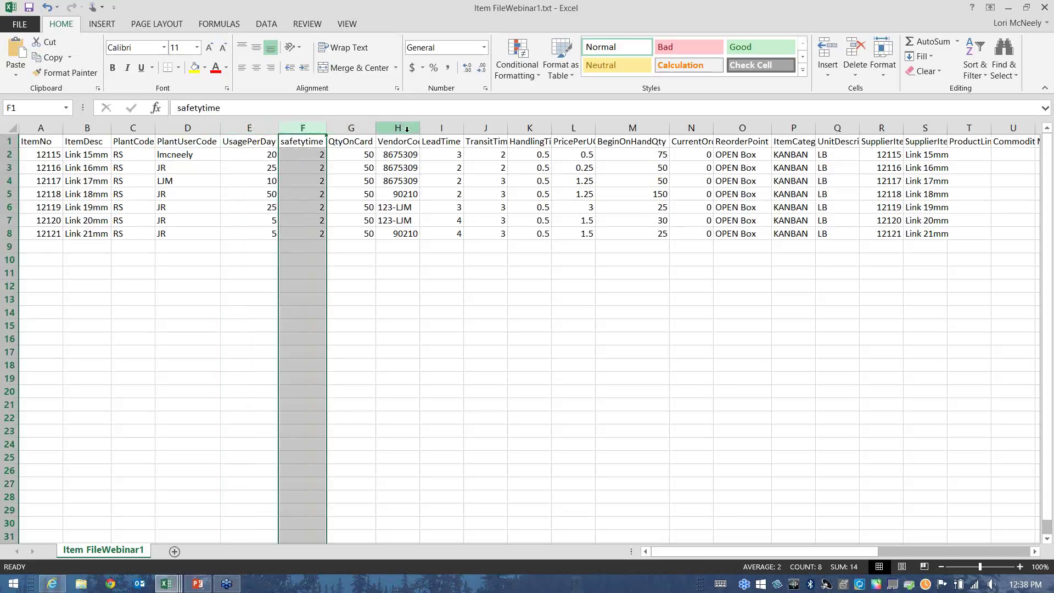
left_click(369, 129)
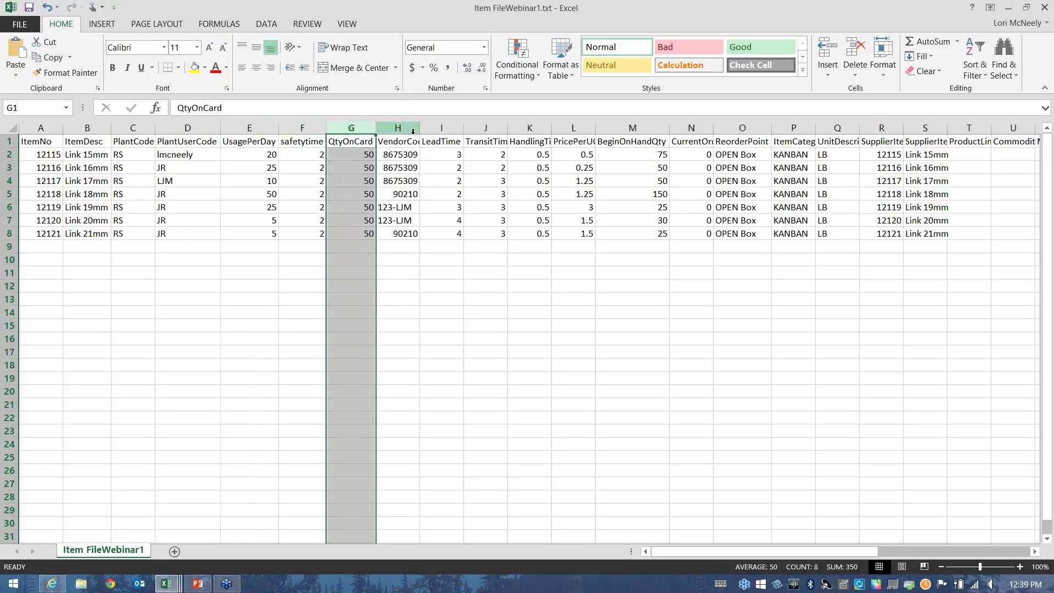
left_click(448, 129)
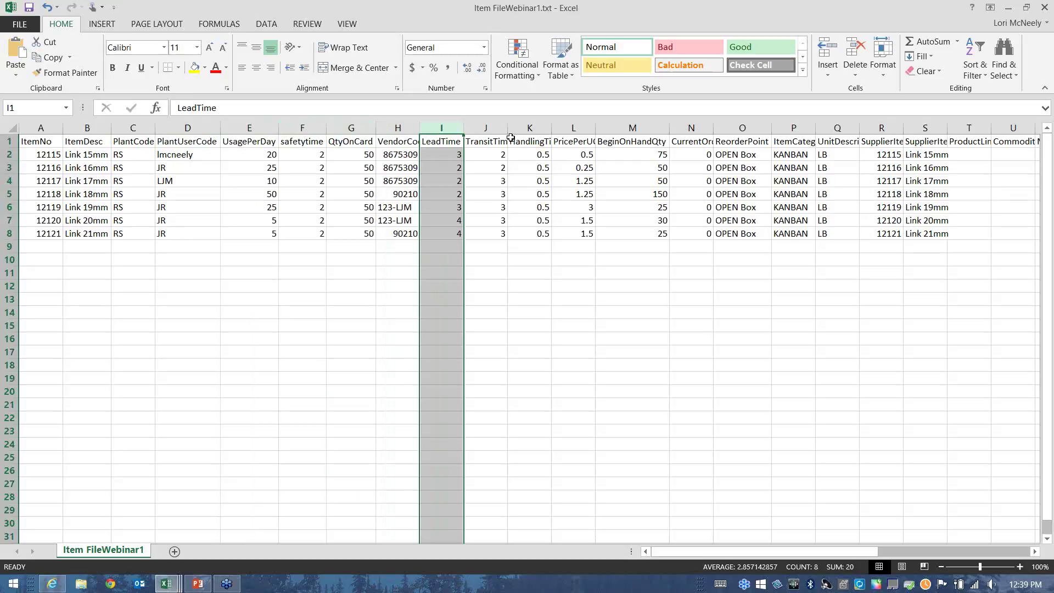
left_click(501, 129)
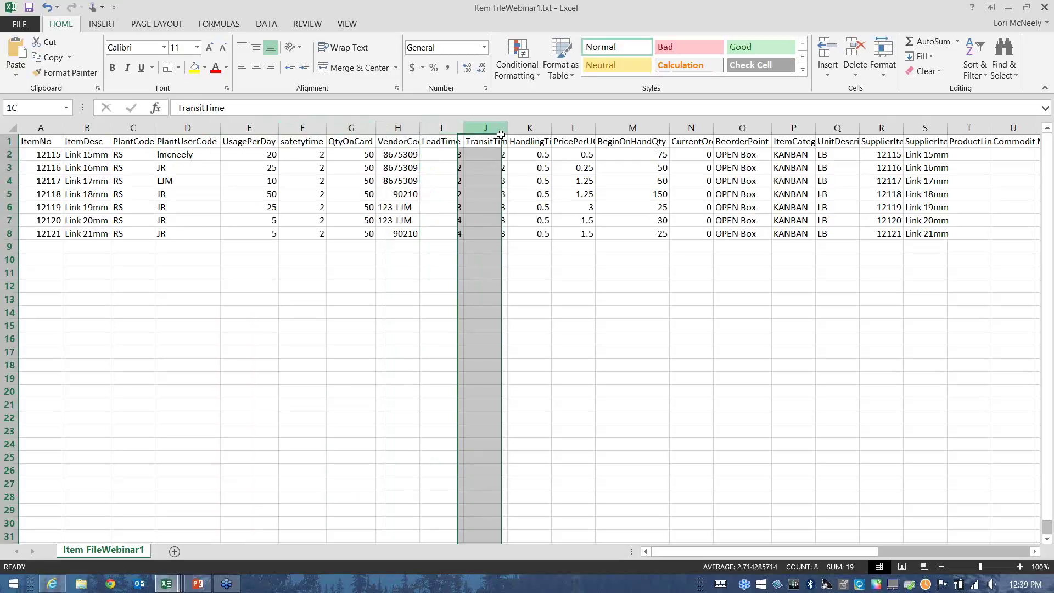
Widen the HandlingTime column and review the HandlingTime and BeginOnHandQty values.
left_click_drag(553, 128, 572, 128)
left_click(558, 128)
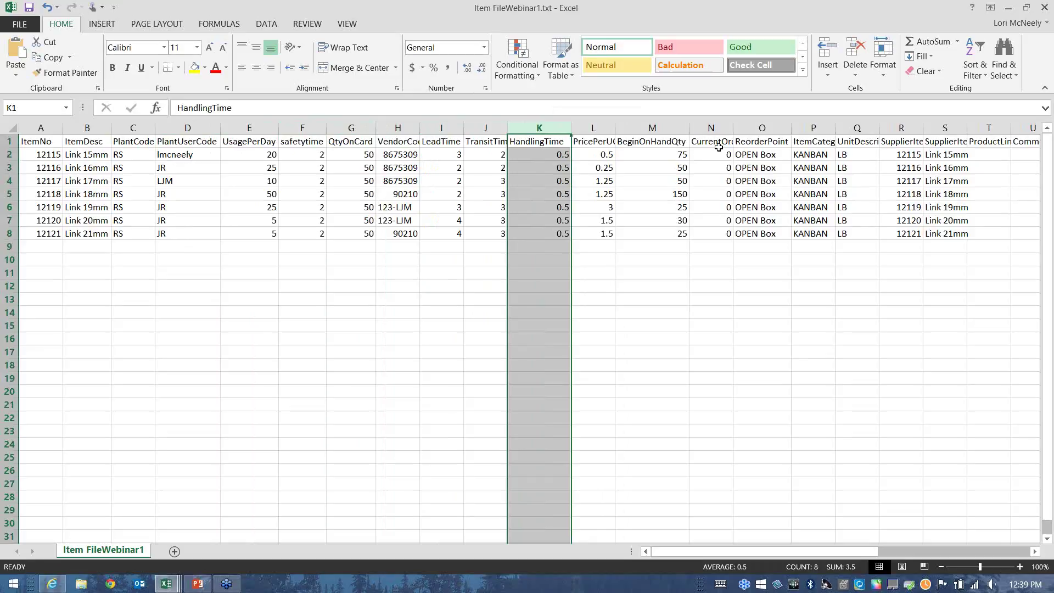
left_click(664, 130)
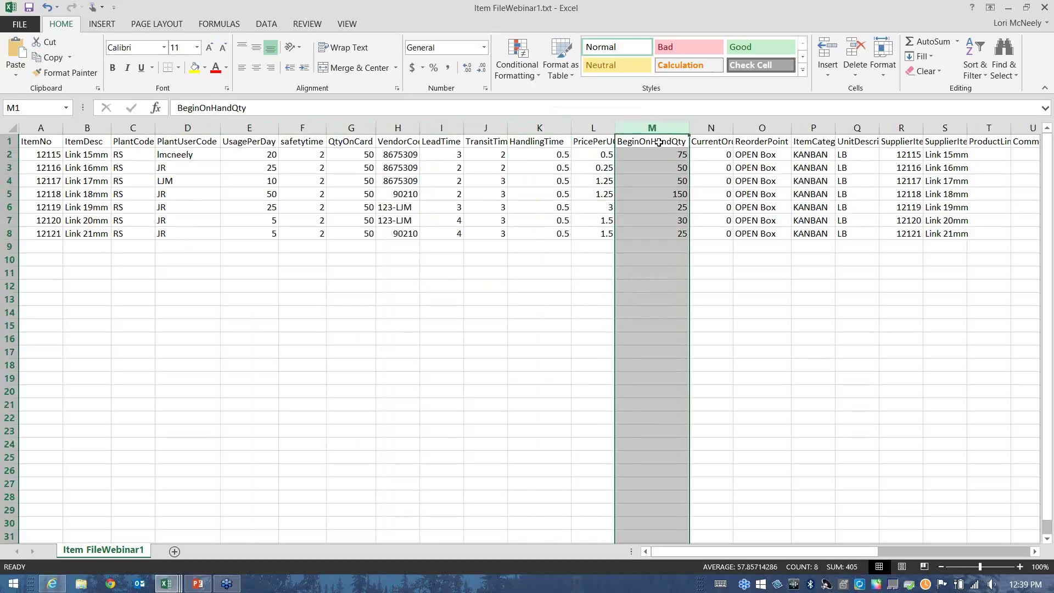
left_click(659, 144)
left_click_drag(659, 143, 670, 242)
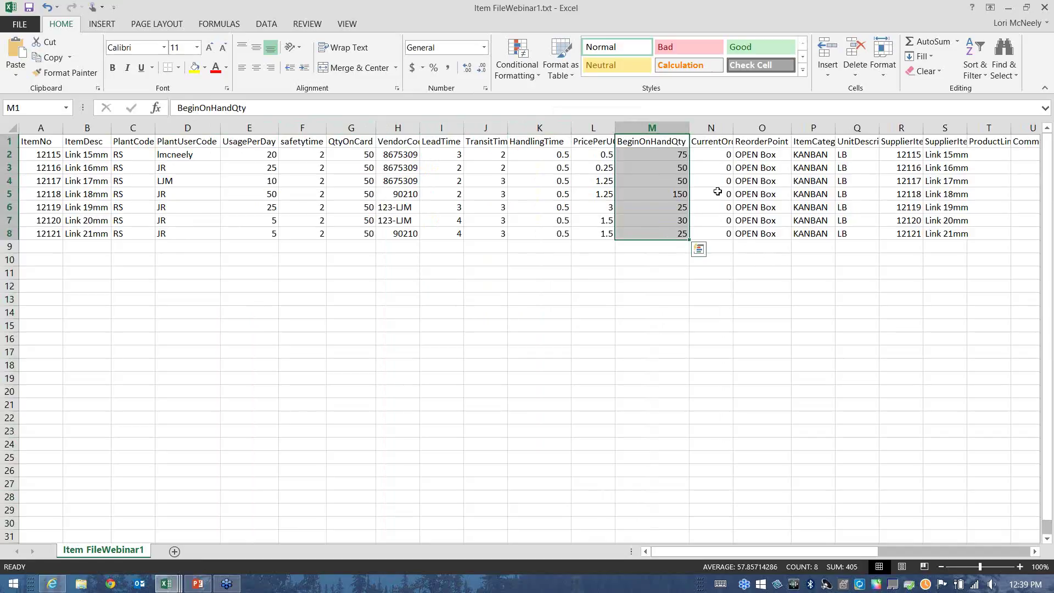
left_click(657, 154)
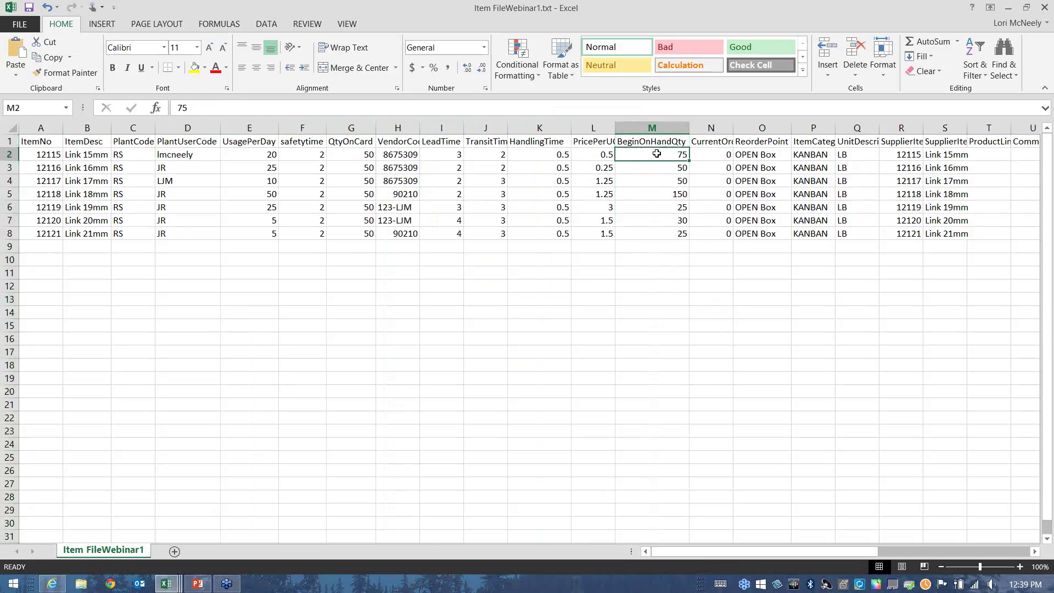
left_click(666, 170)
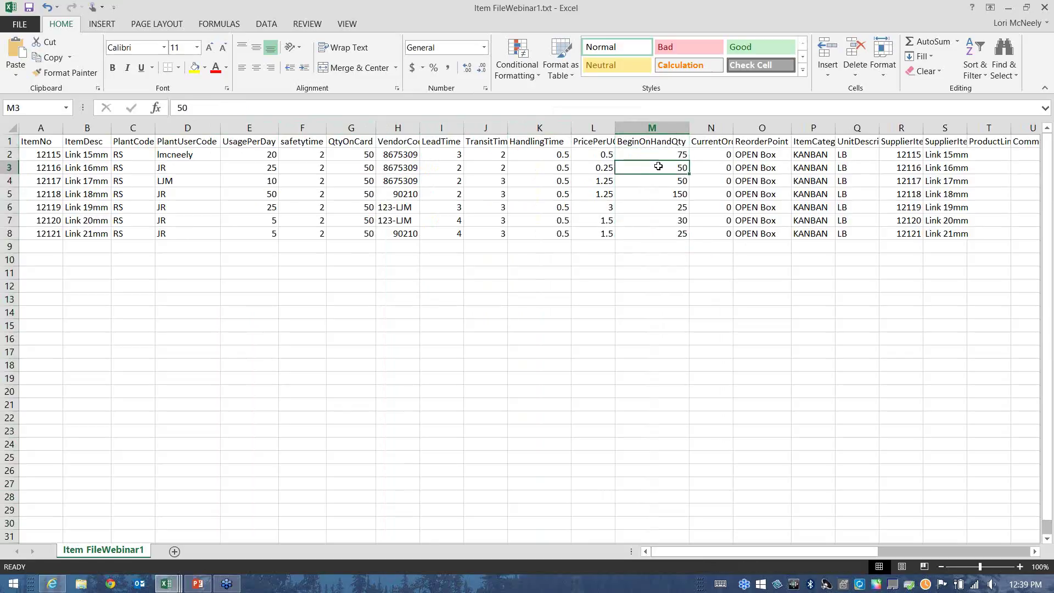
left_click(661, 150)
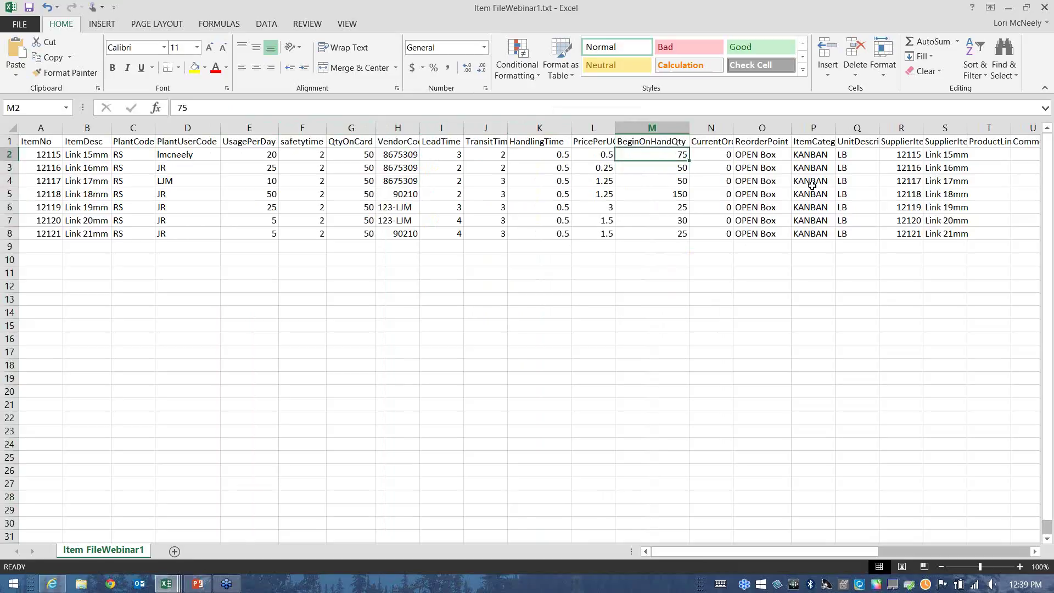
Review the reorder point, ItemCategory KANBAN and Integration_HasPORelease values for all items.
key("Right")
key("Right")
key("Right")
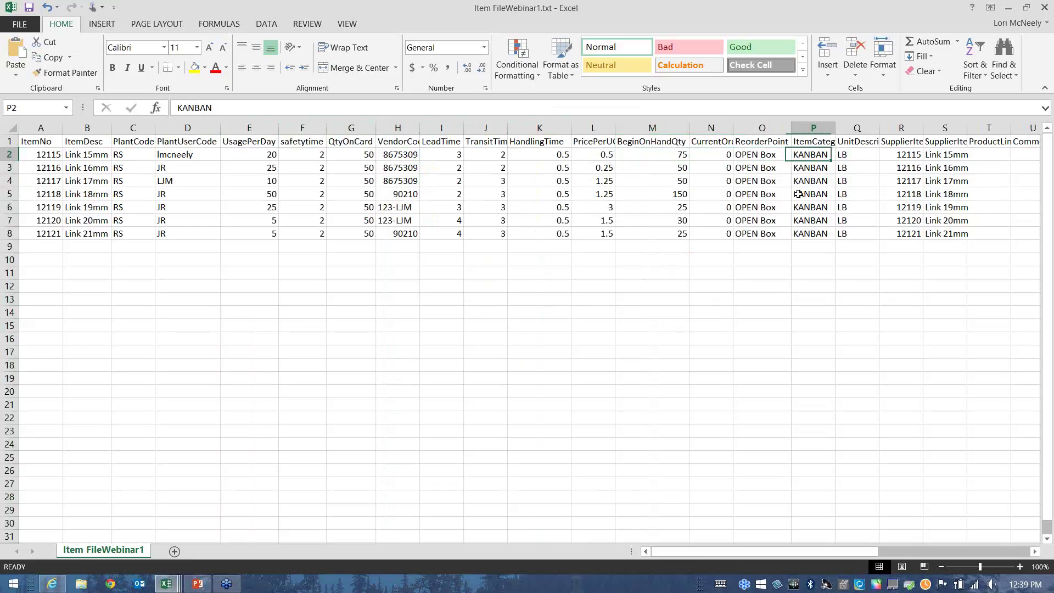
left_click_drag(763, 155, 776, 242)
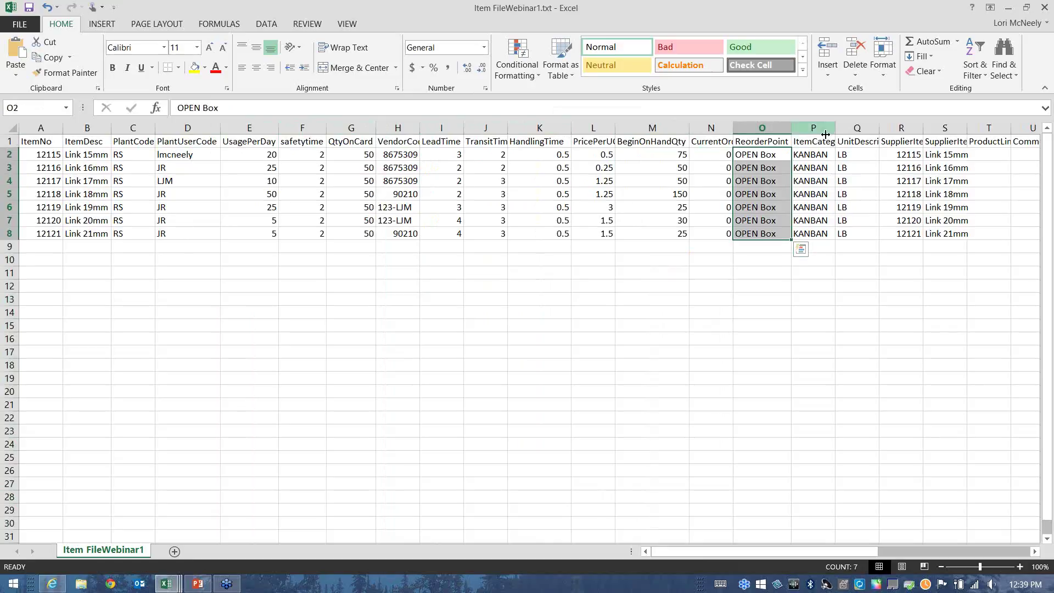
left_click_drag(815, 142, 817, 237)
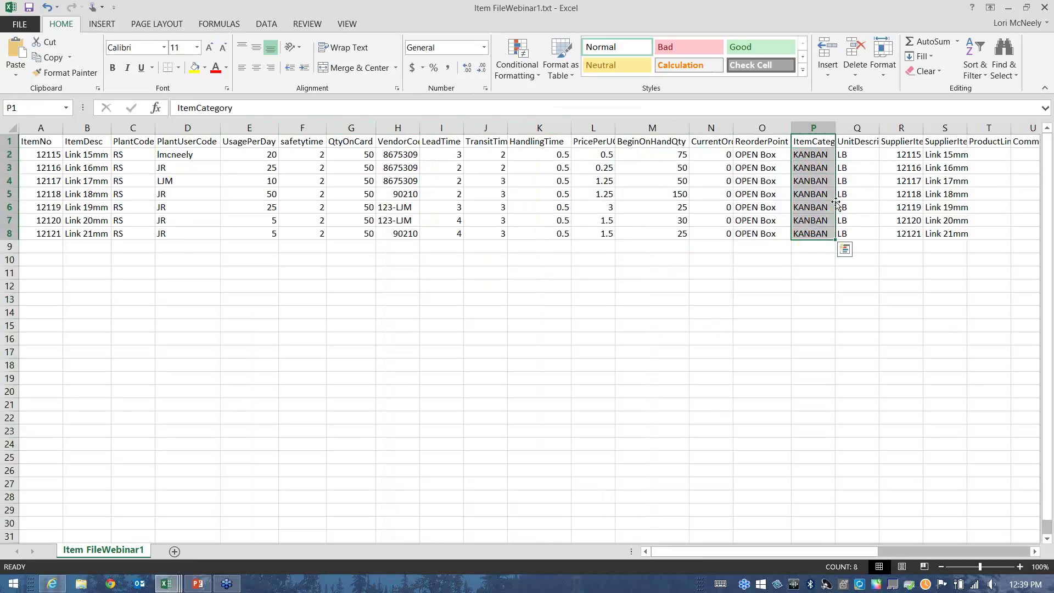
left_click(830, 141)
key("Right")
key("Right")
key("Right")
key("Right")
key("Right")
key("Right")
key("Right")
key("Right")
key("Right")
key("Right")
key("Right")
key("Right")
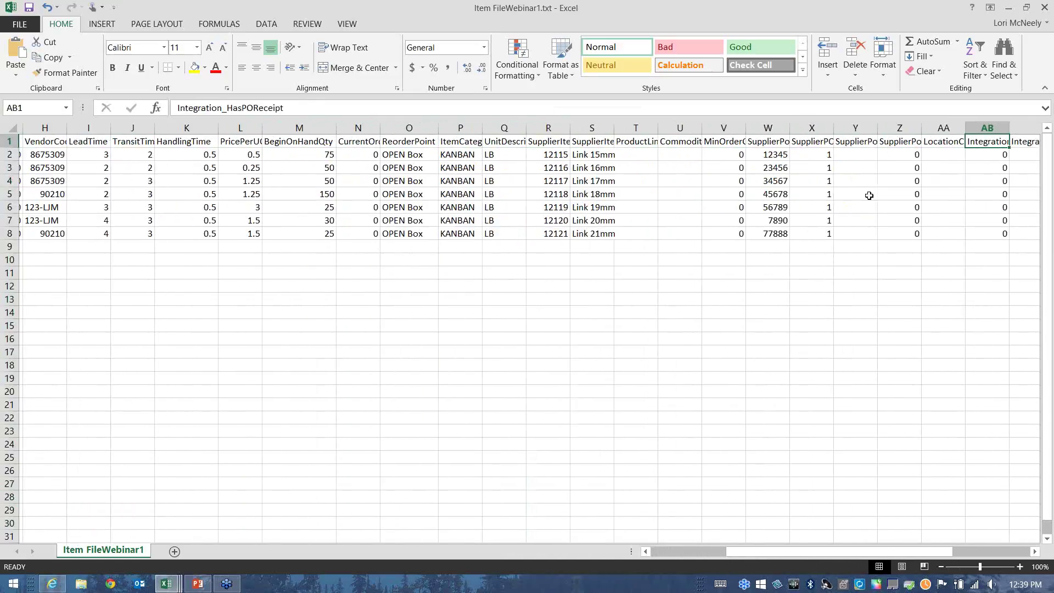
key("Right")
key("Right")
key("Left")
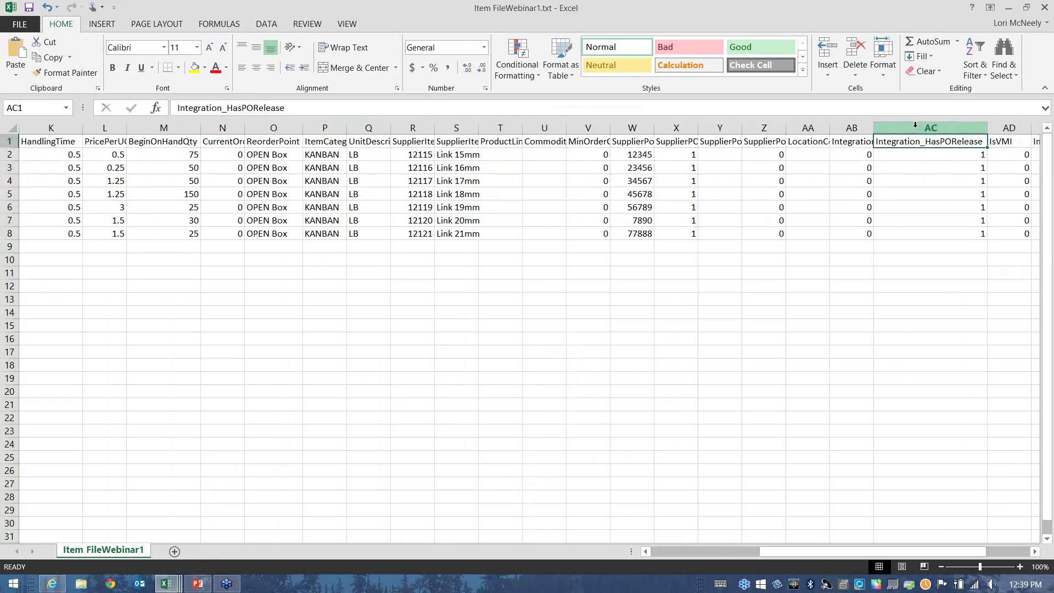
left_click(917, 127)
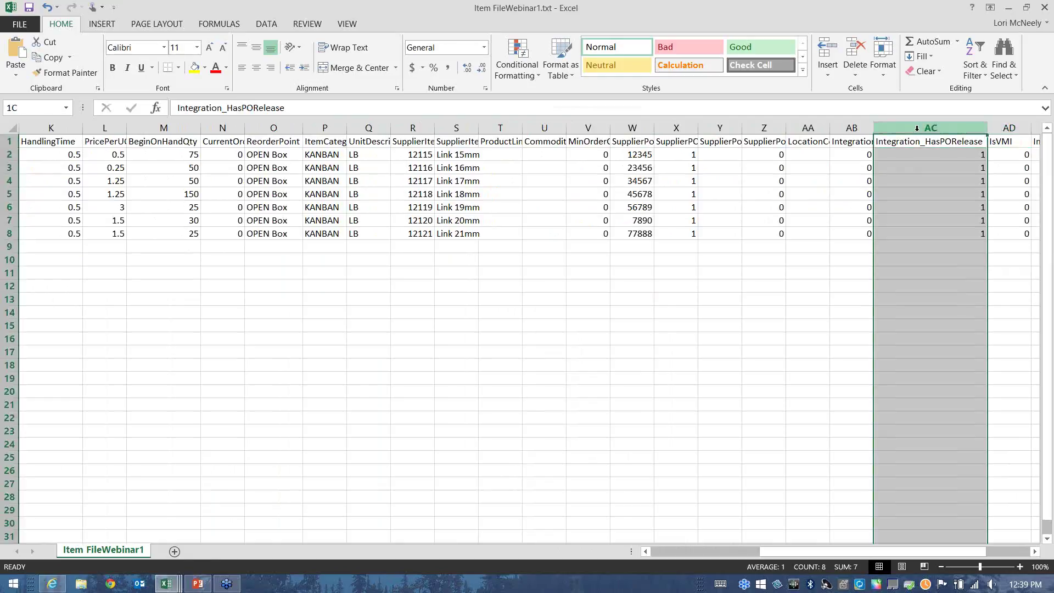
left_click(946, 233)
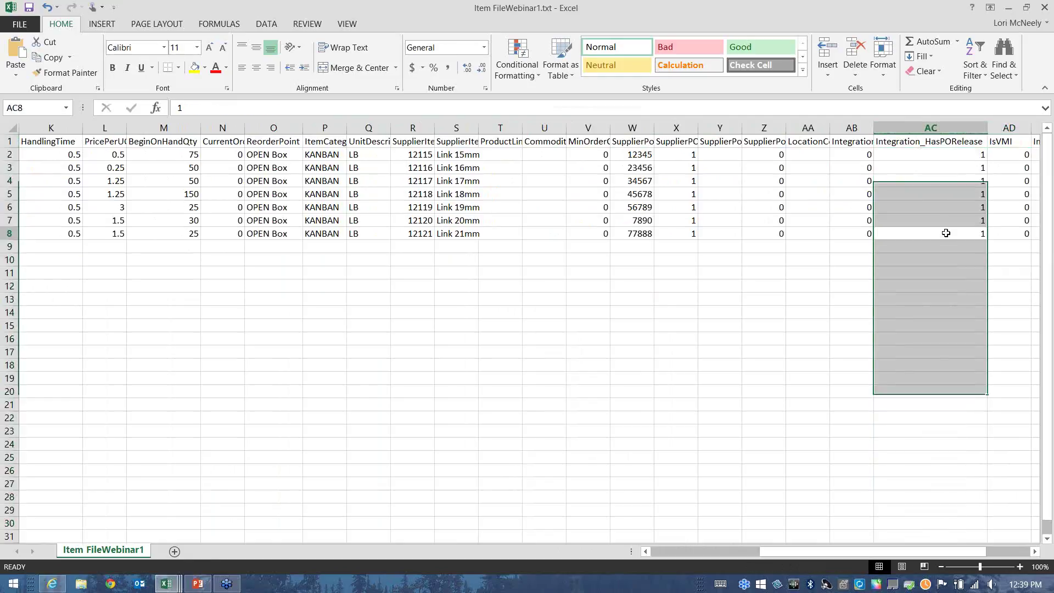
left_click_drag(947, 232, 926, 140)
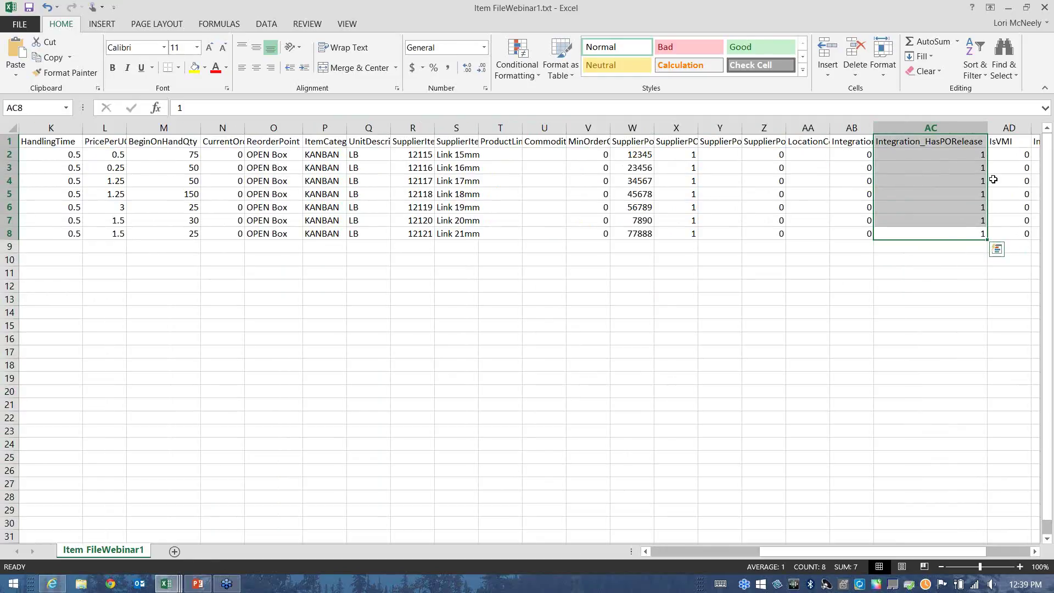
left_click(940, 155)
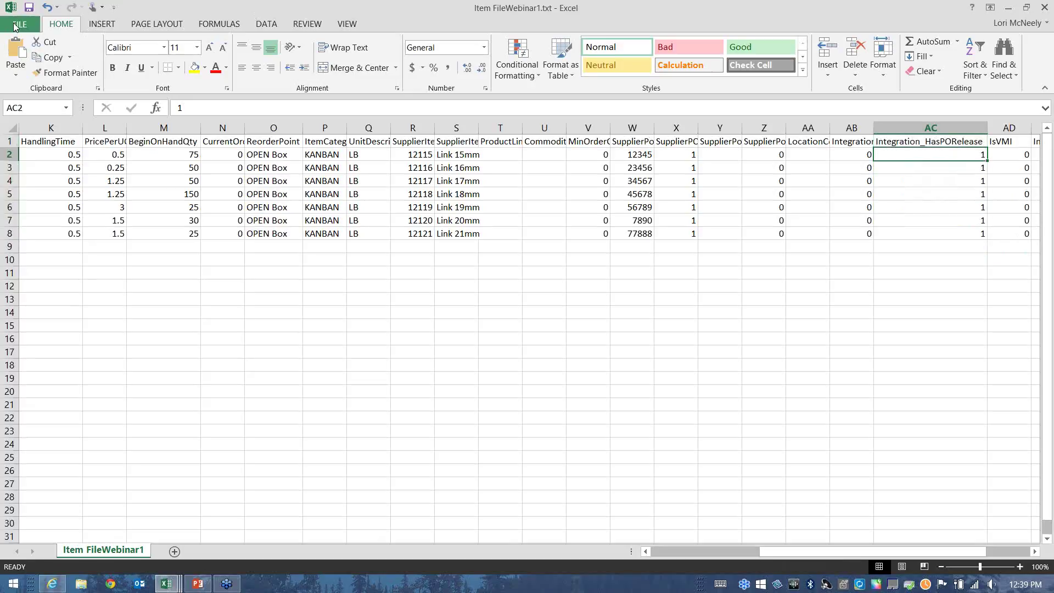
Save the sheet over Item FileWebinar1.txt in CSP Webinar Files as Text (Tab delimited).
left_click(14, 27)
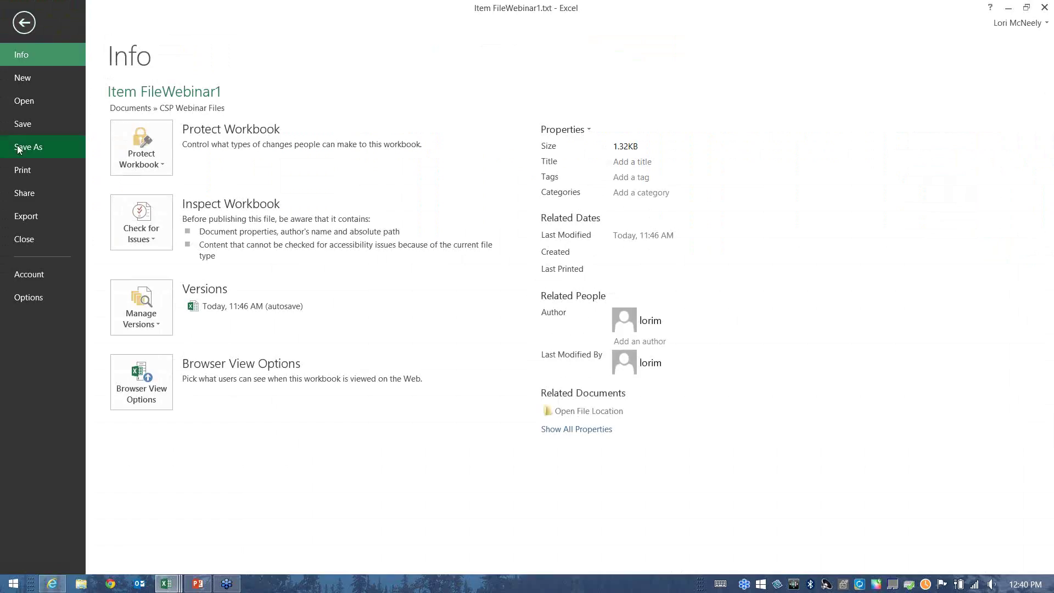
left_click(18, 148)
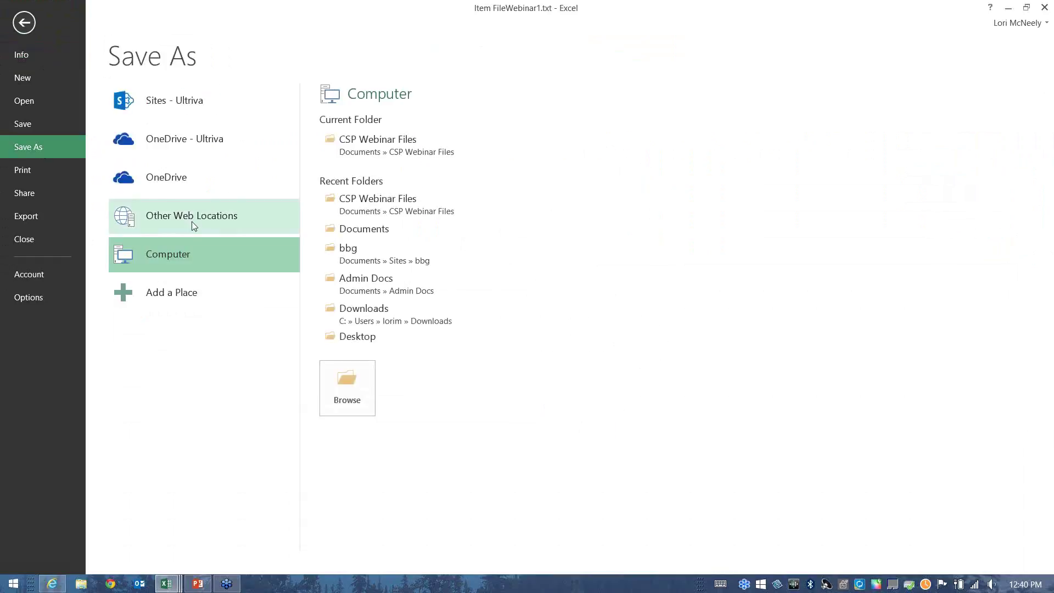
left_click(364, 143)
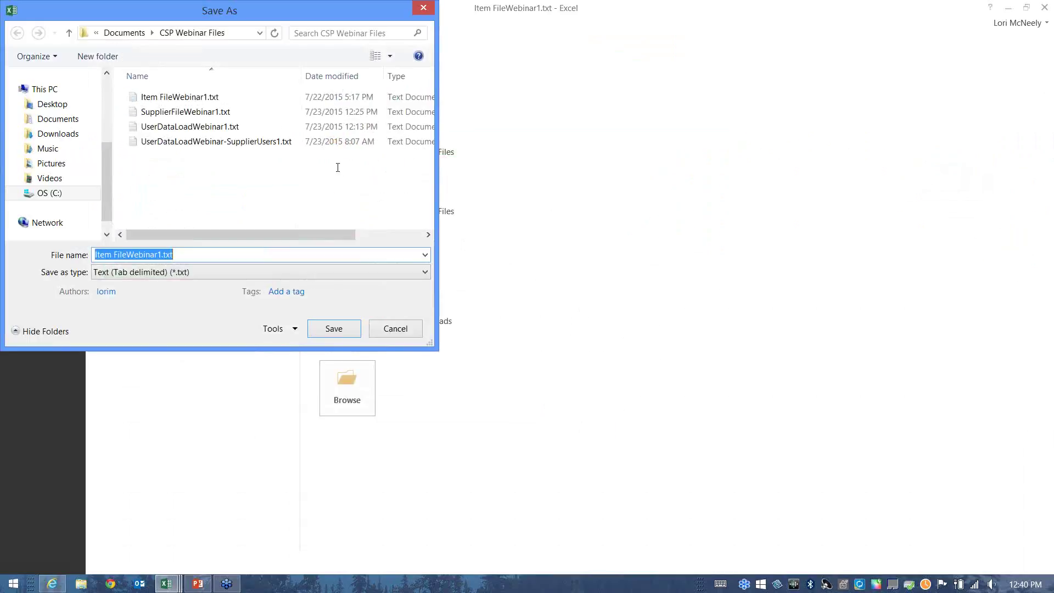
left_click(184, 277)
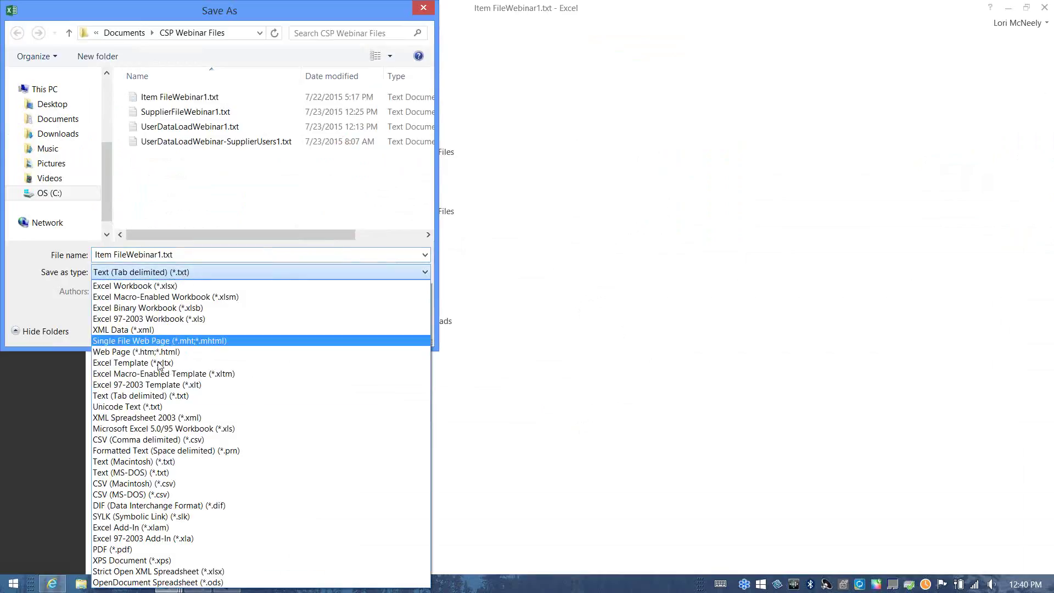
left_click(141, 396)
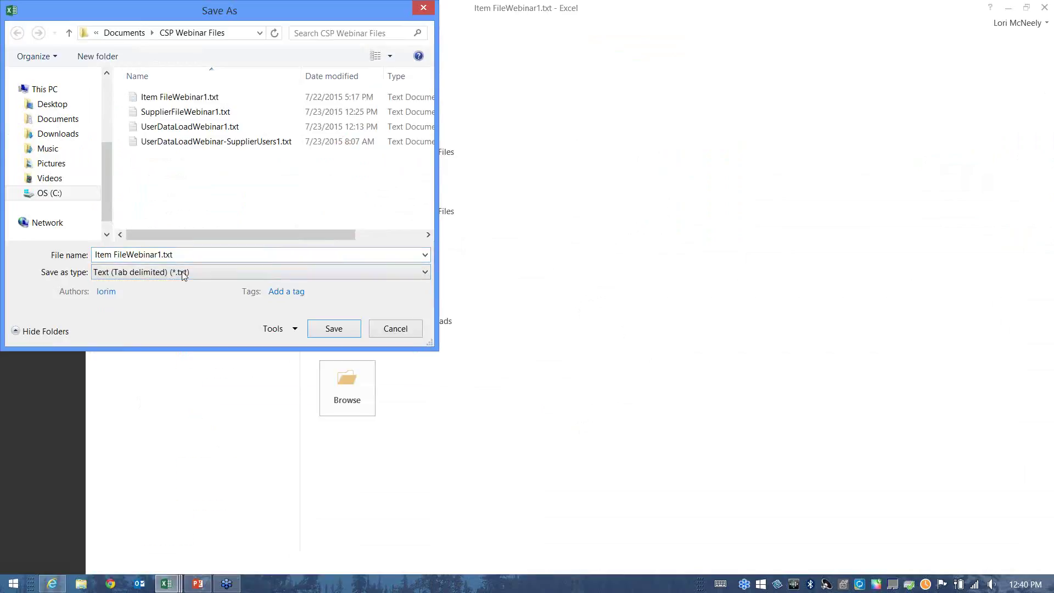
left_click(338, 330)
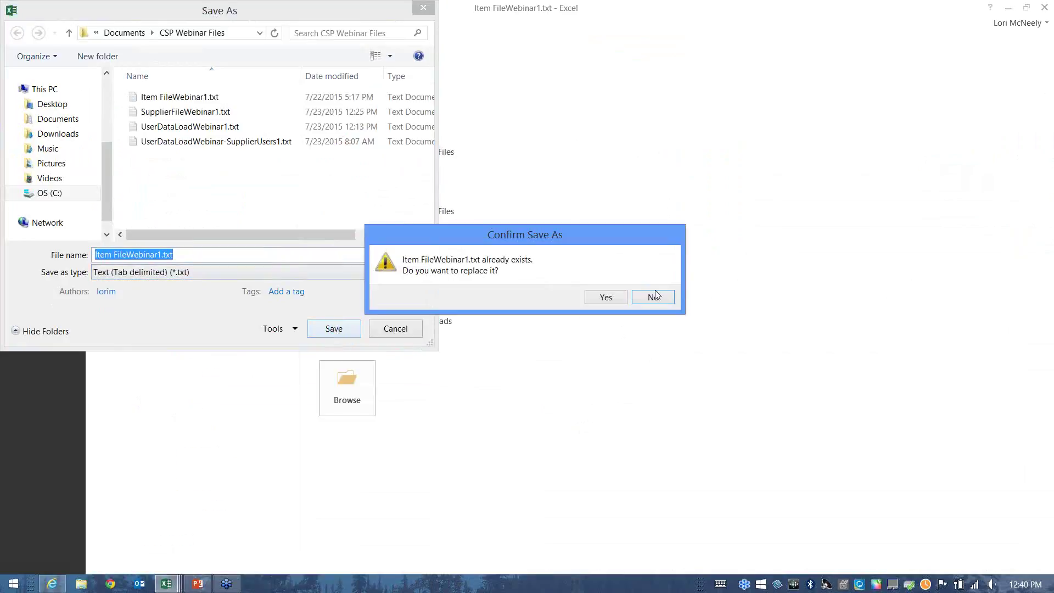
left_click(604, 298)
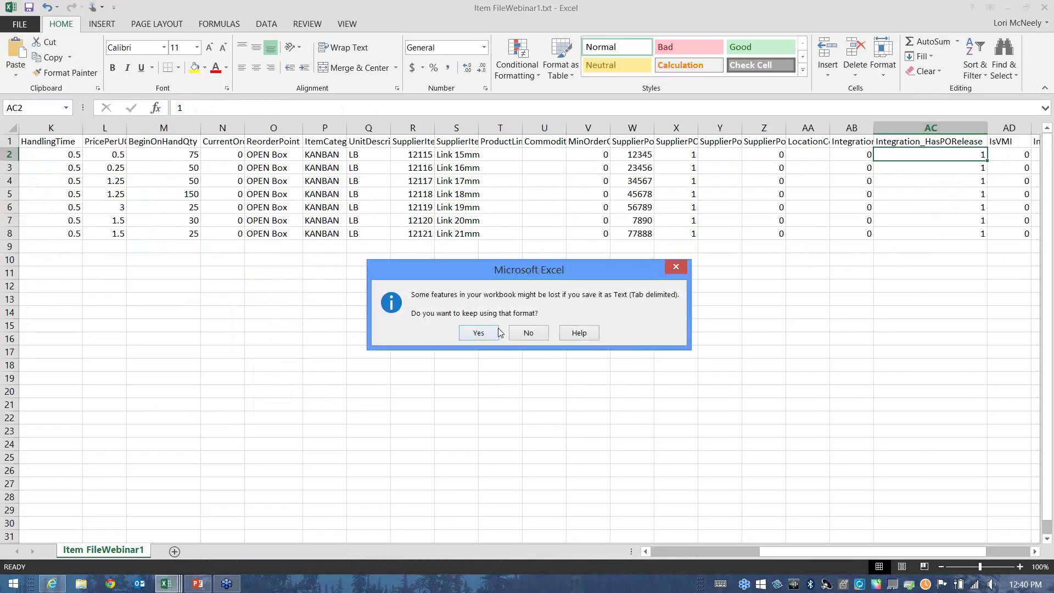
left_click(479, 334)
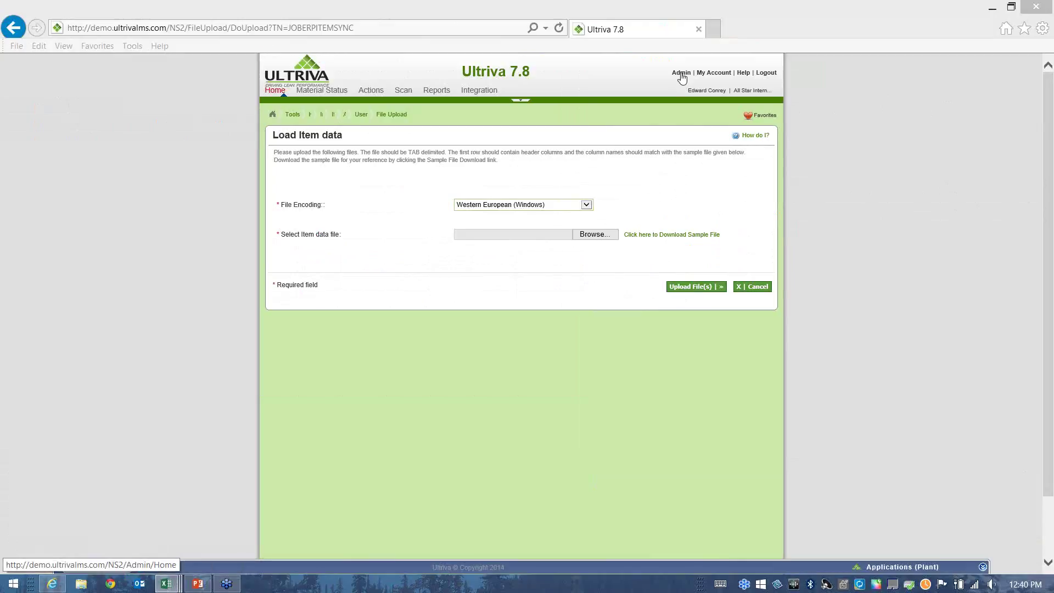
Open the business unit's Card configuration settings.
left_click(714, 73)
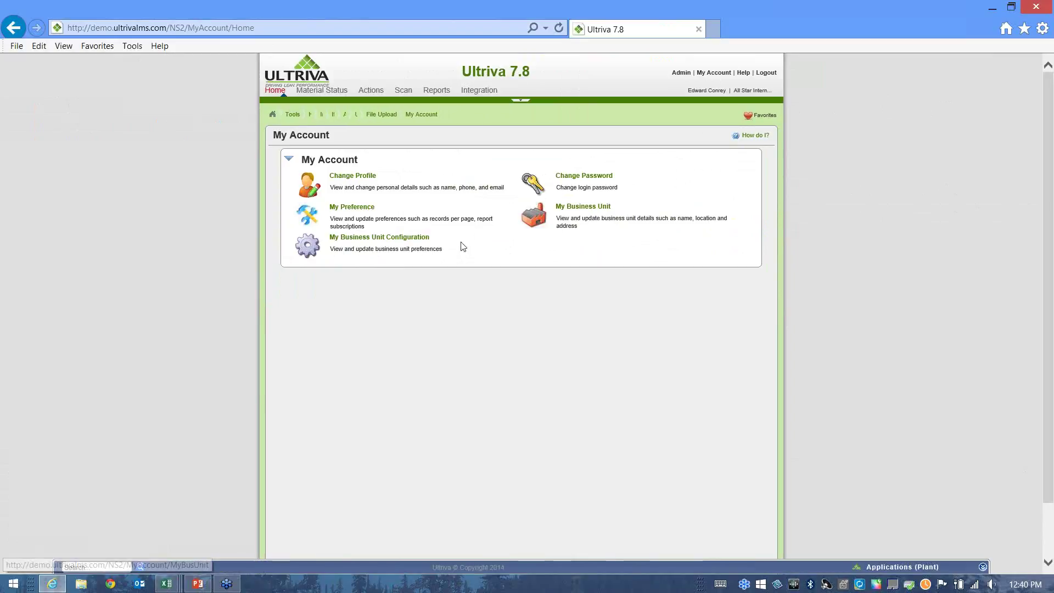
left_click(414, 237)
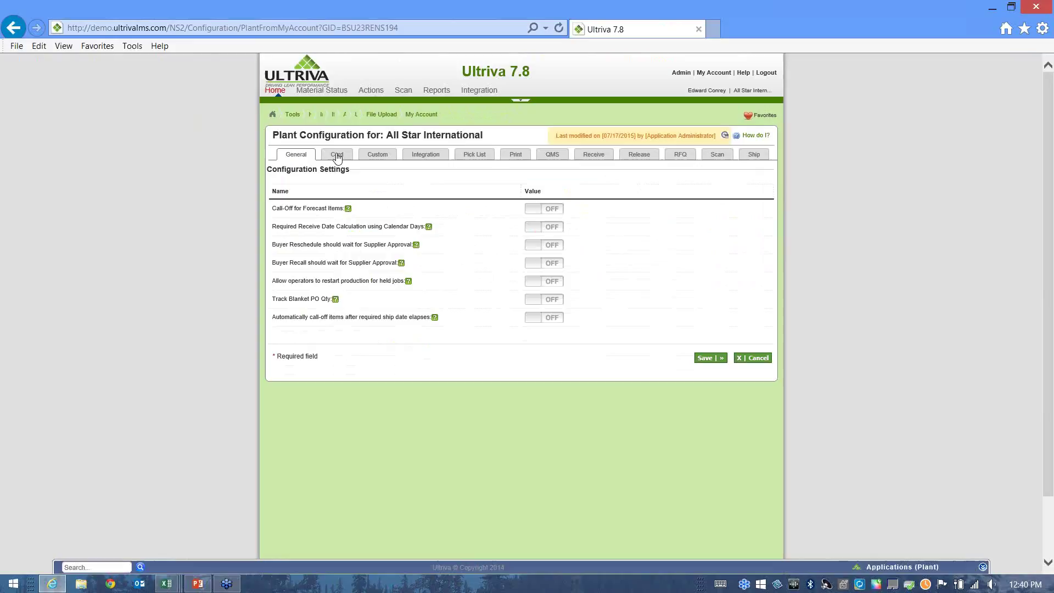
left_click(338, 156)
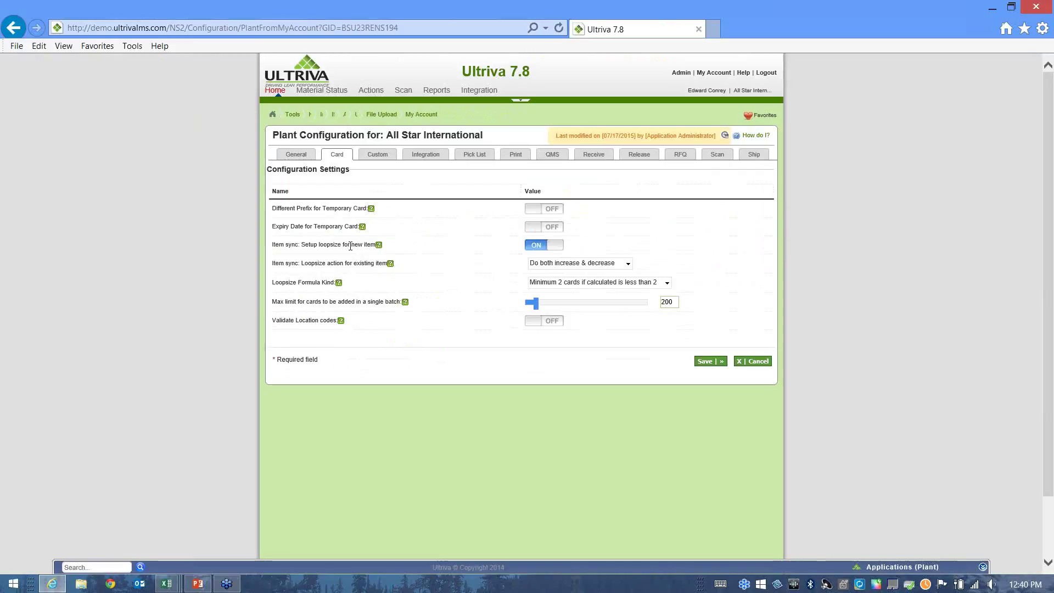
Point out the 'Item sync: Setup loopsize for new item' setting, which is ON.
left_click_drag(362, 246, 370, 247)
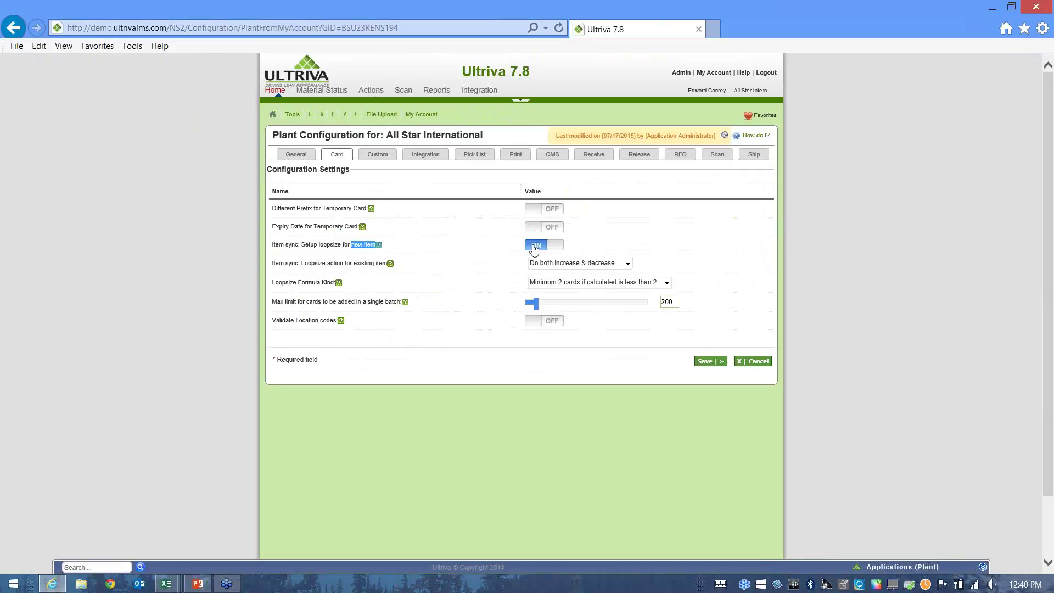
left_click_drag(304, 247, 372, 248)
left_click(417, 250)
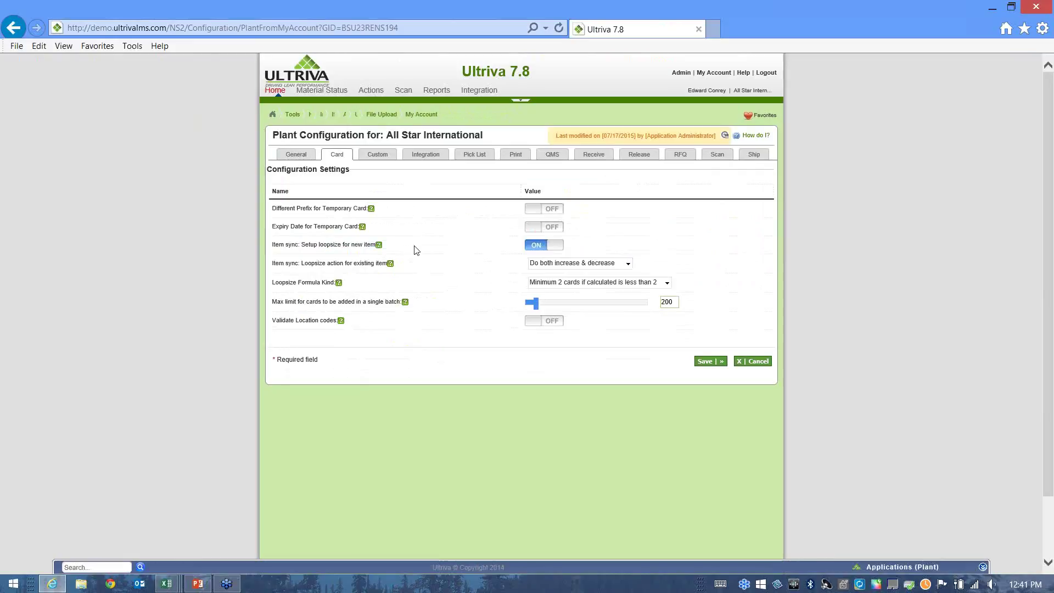
mouse_move(385, 248)
left_click(629, 264)
left_click(629, 265)
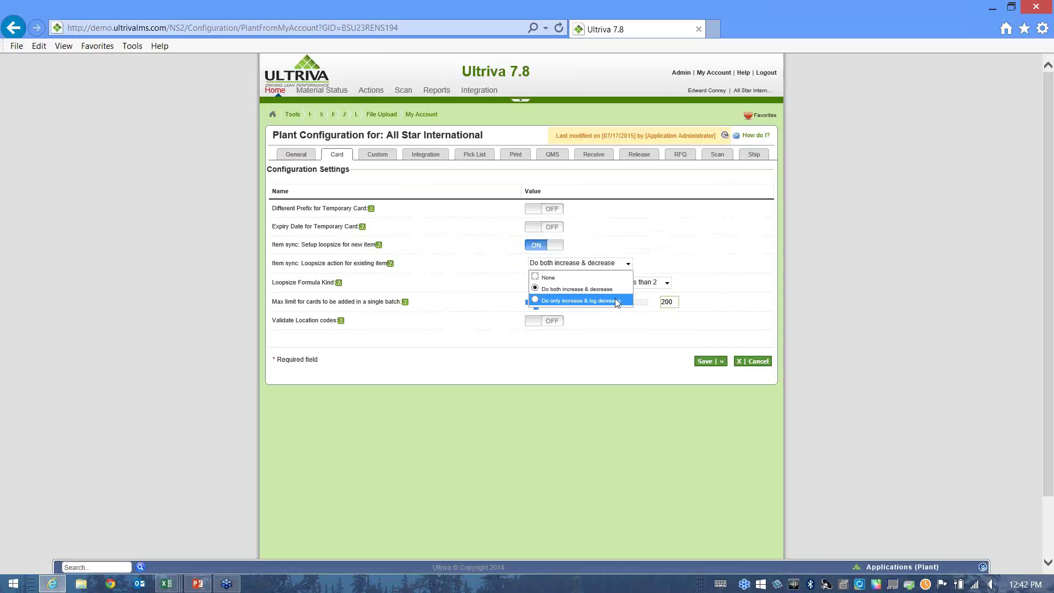
left_click(659, 264)
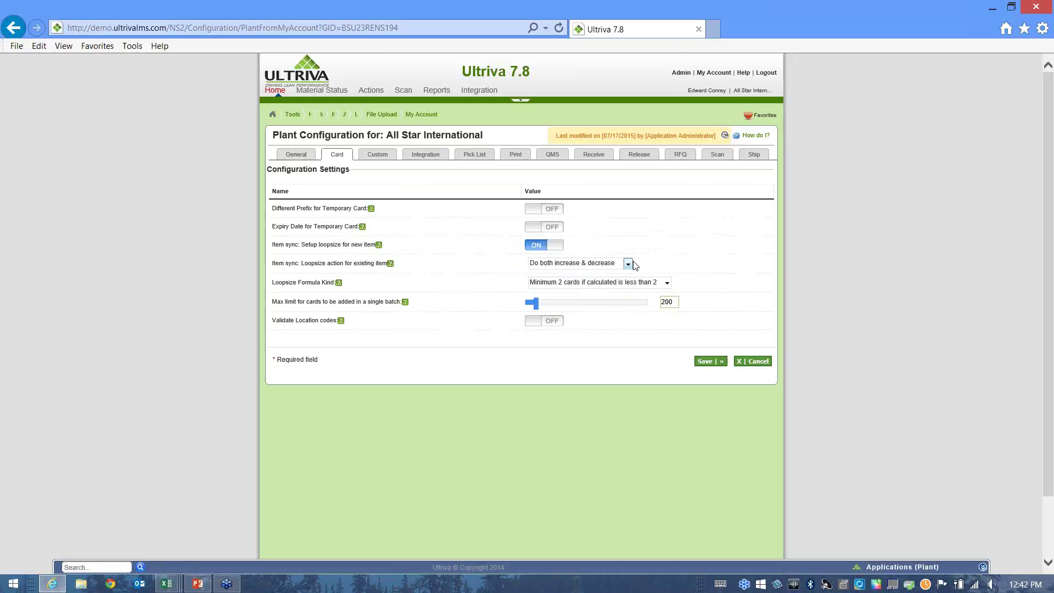
Open the Item Data Load page under Admin > Tools > Data Load.
left_click(679, 75)
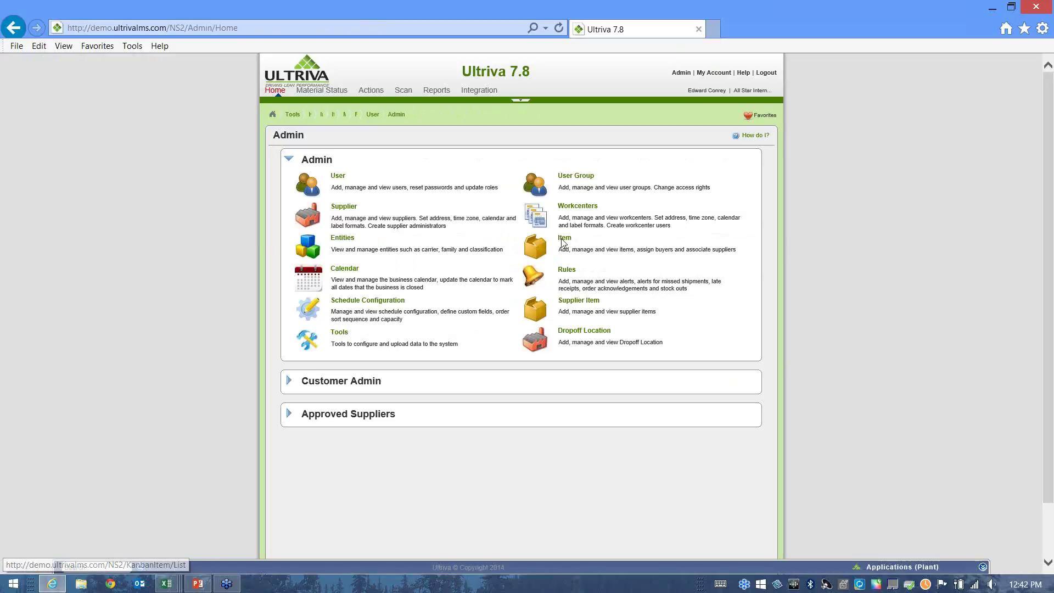
left_click(338, 334)
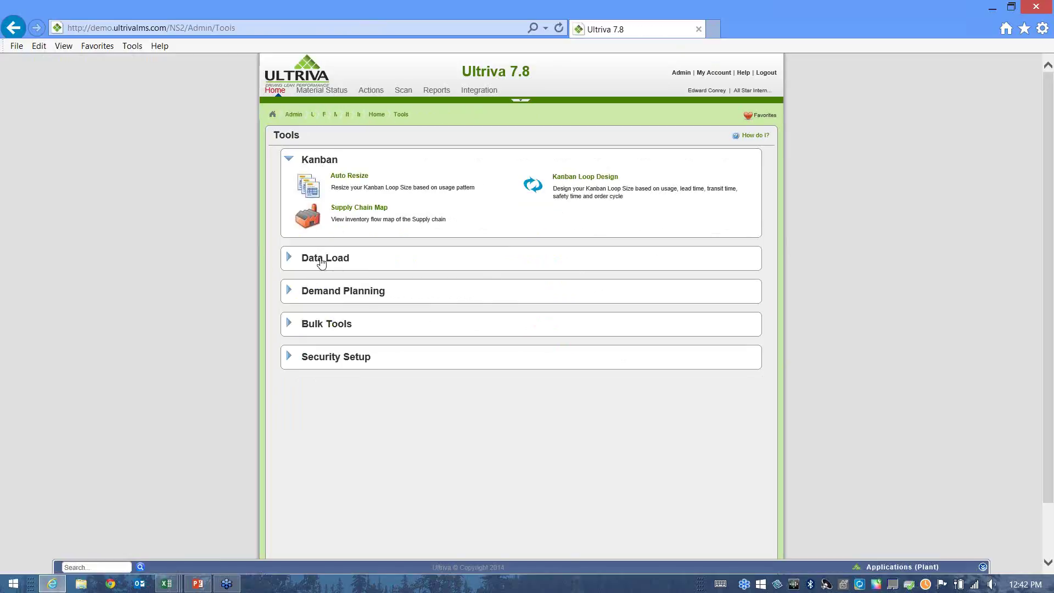
left_click(323, 259)
left_click(584, 213)
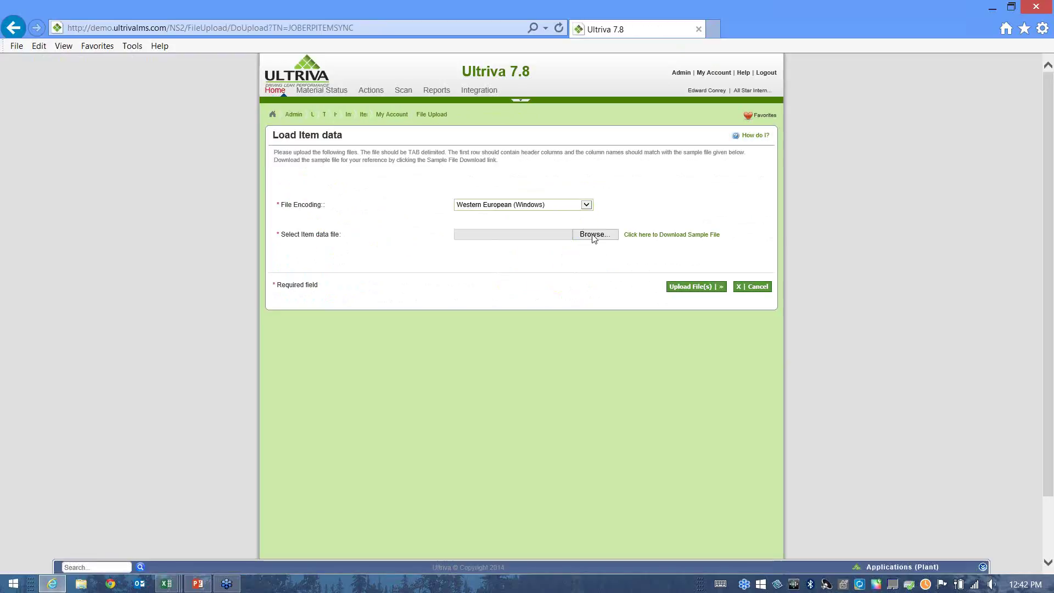
Select Item FileWebinar1.txt and upload it as item data.
left_click(594, 236)
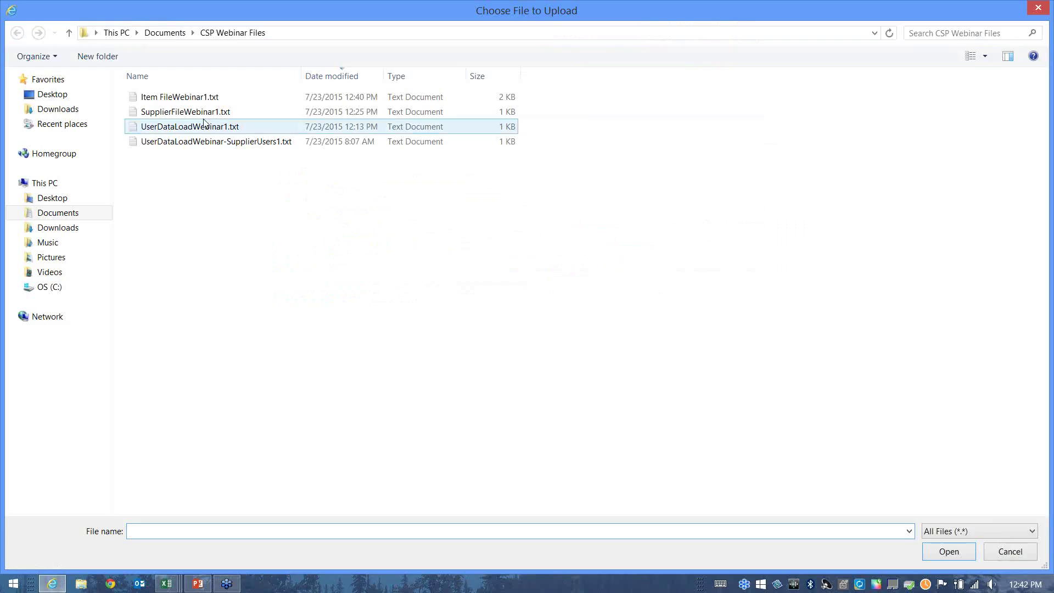
left_click(183, 99)
double_click(183, 99)
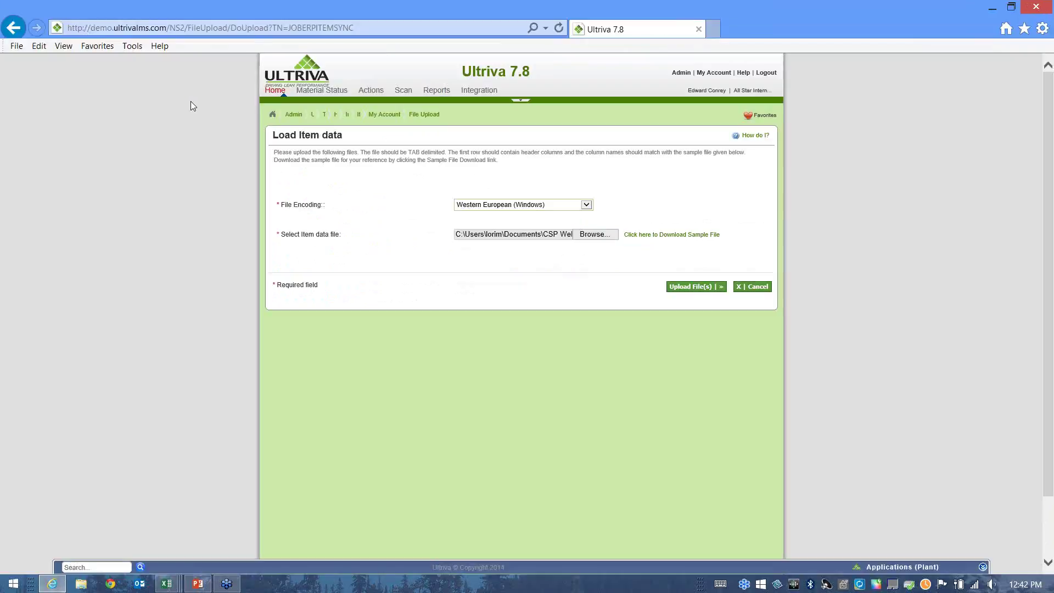
left_click(693, 286)
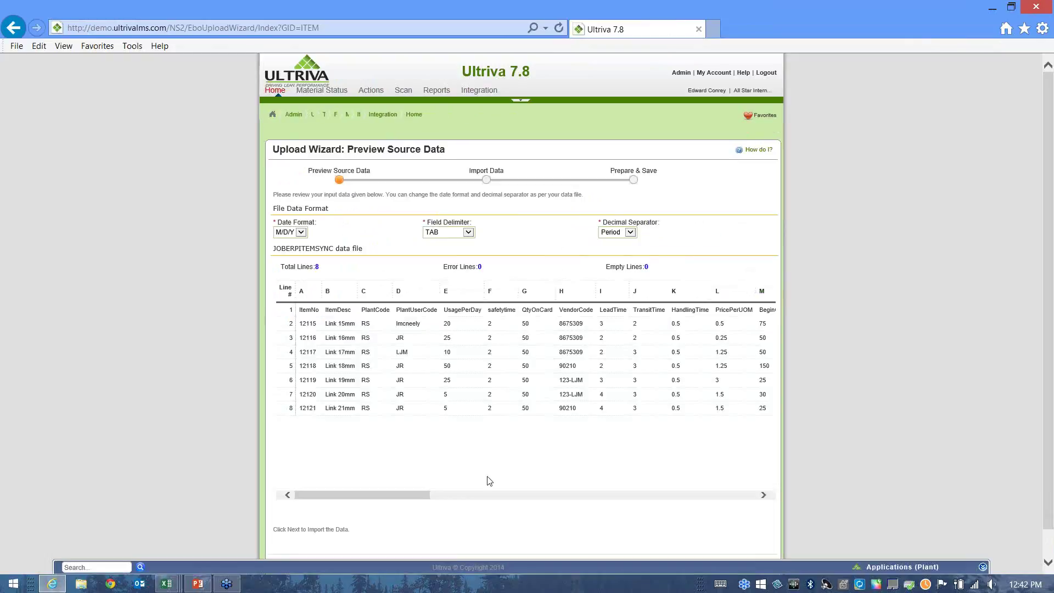
Review the 8-line preview and import it, confirming all 7 of 7 records imported.
left_click_drag(381, 499, 648, 576)
scroll(857, 450, "down", 1)
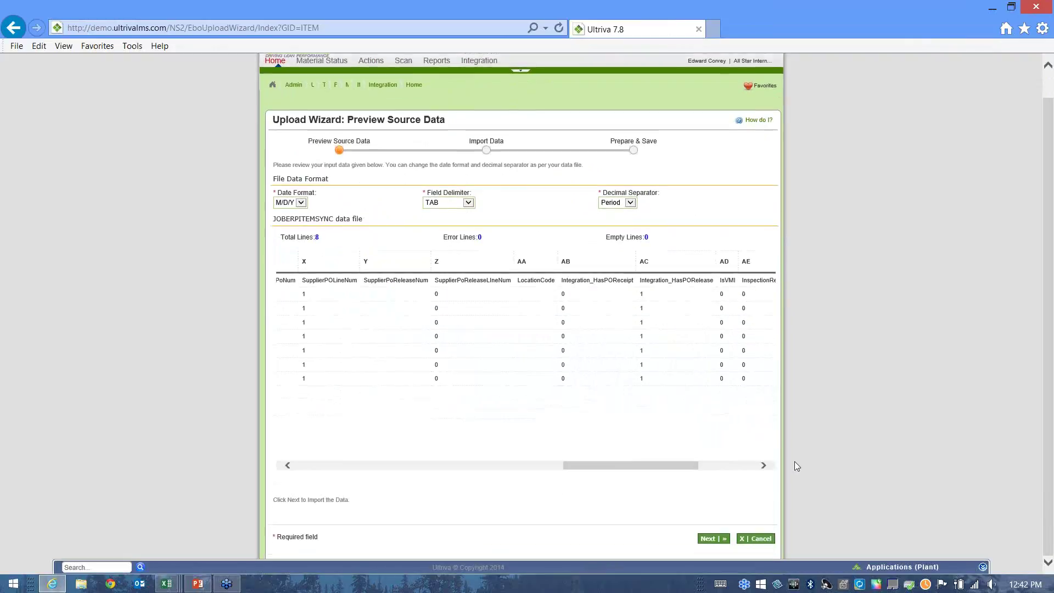
left_click(714, 539)
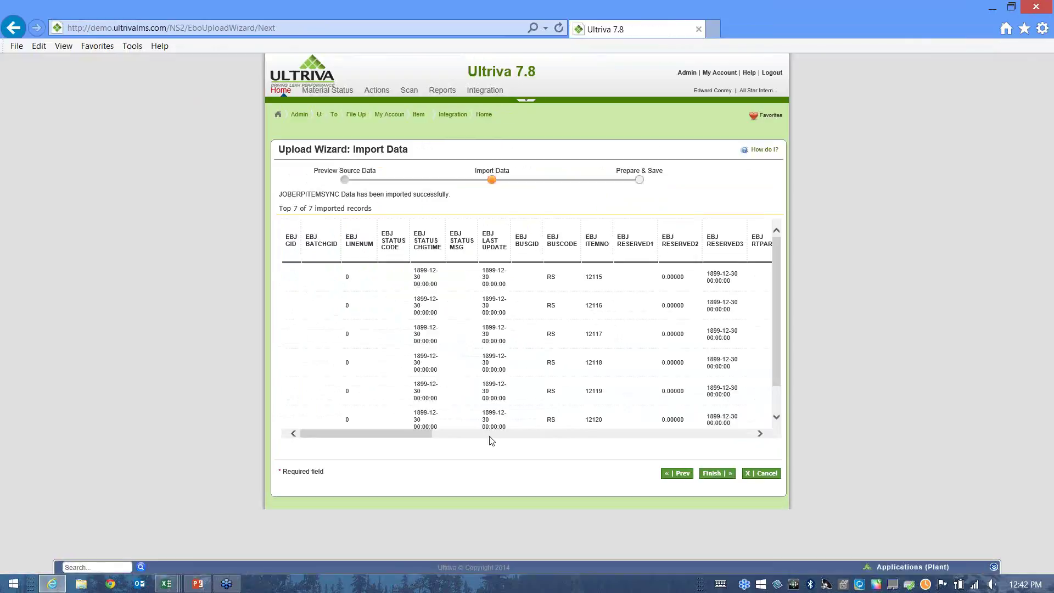
left_click_drag(391, 435, 720, 507)
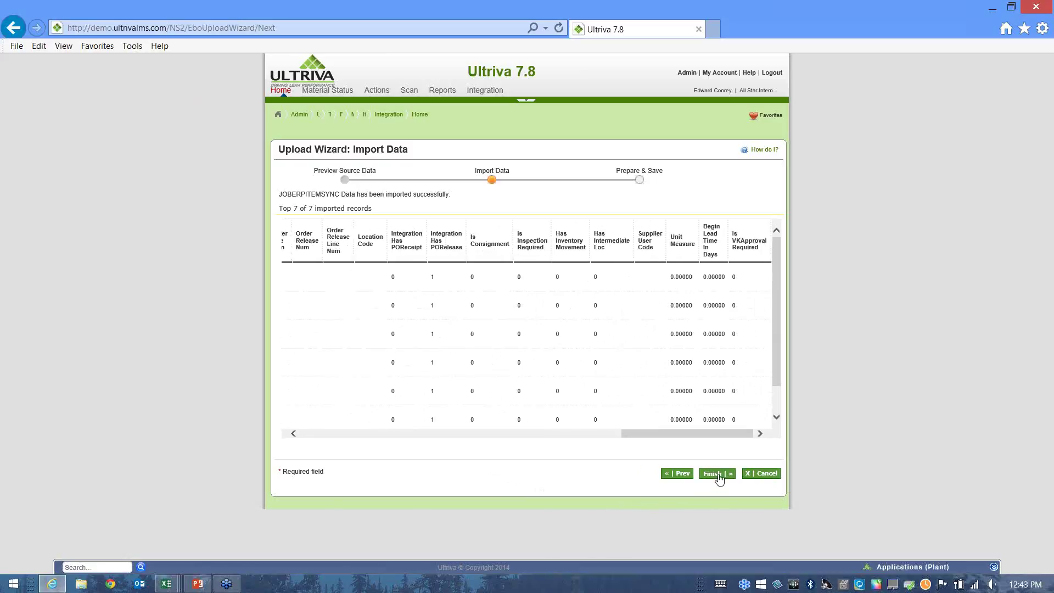
Finish the import to save the items and open the Batch Job Status report.
left_click(714, 473)
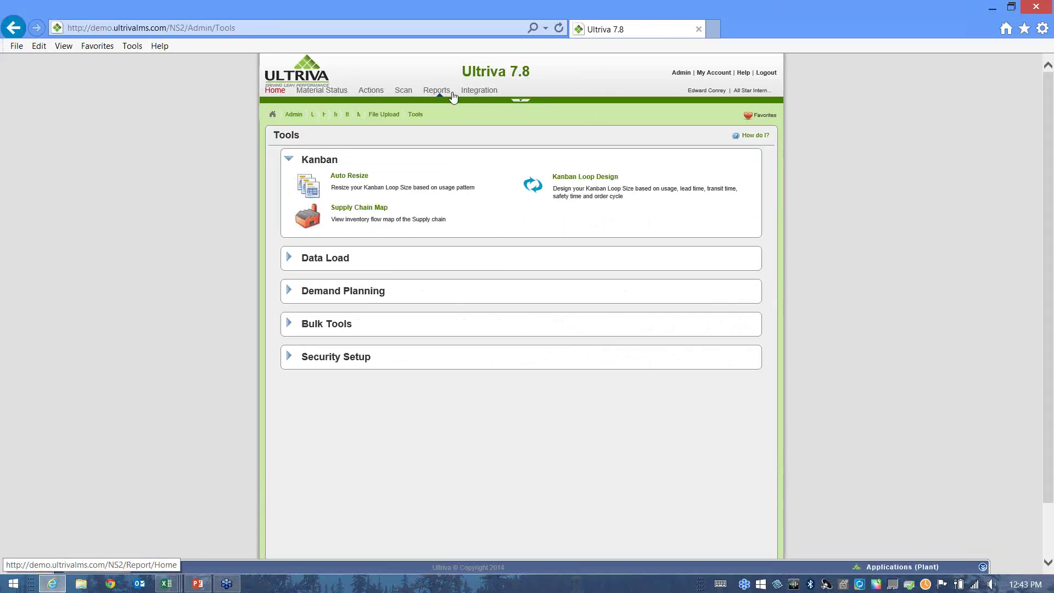
left_click(475, 93)
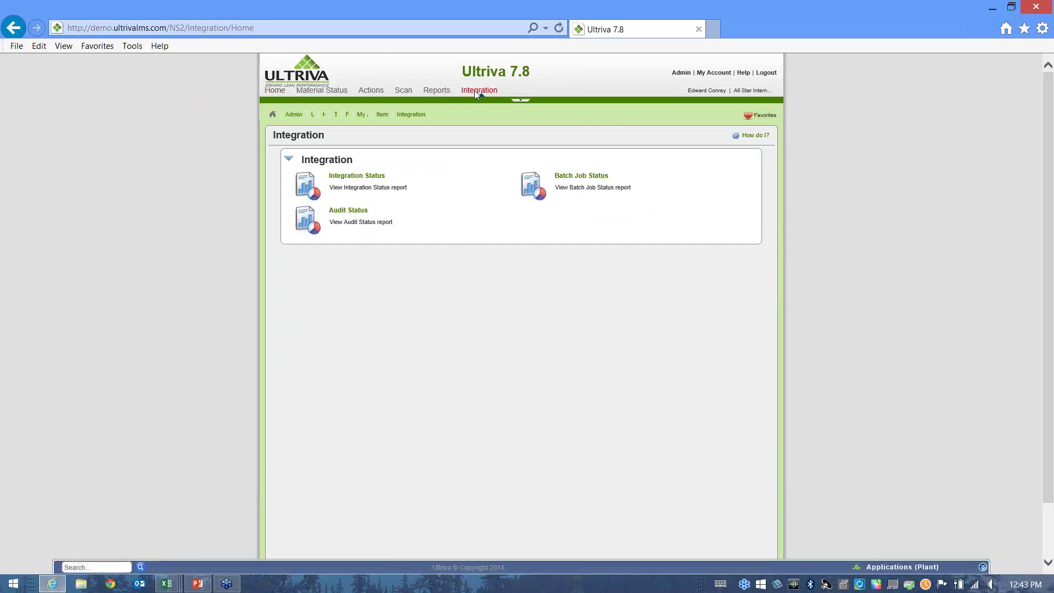
left_click(572, 177)
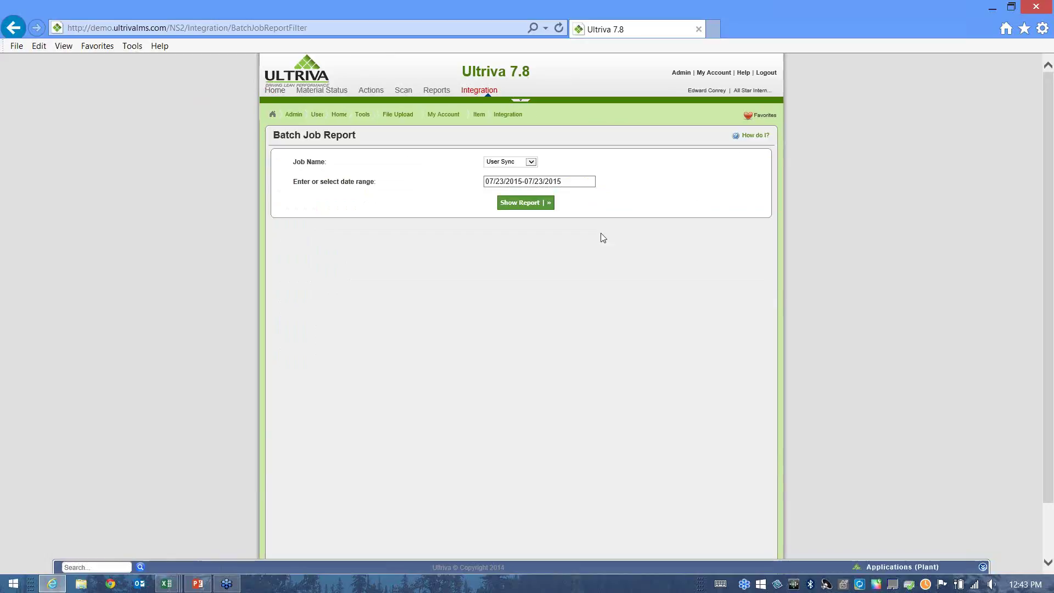
Show the Item Sync batch job report, confirming DONE with 7 completed.
left_click(532, 161)
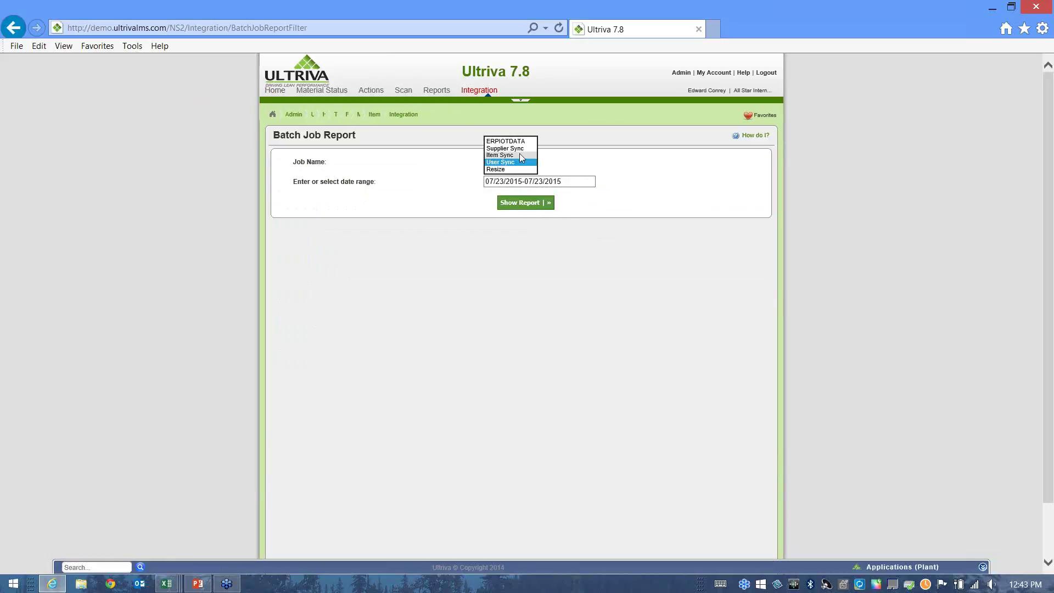
left_click(517, 156)
left_click(533, 208)
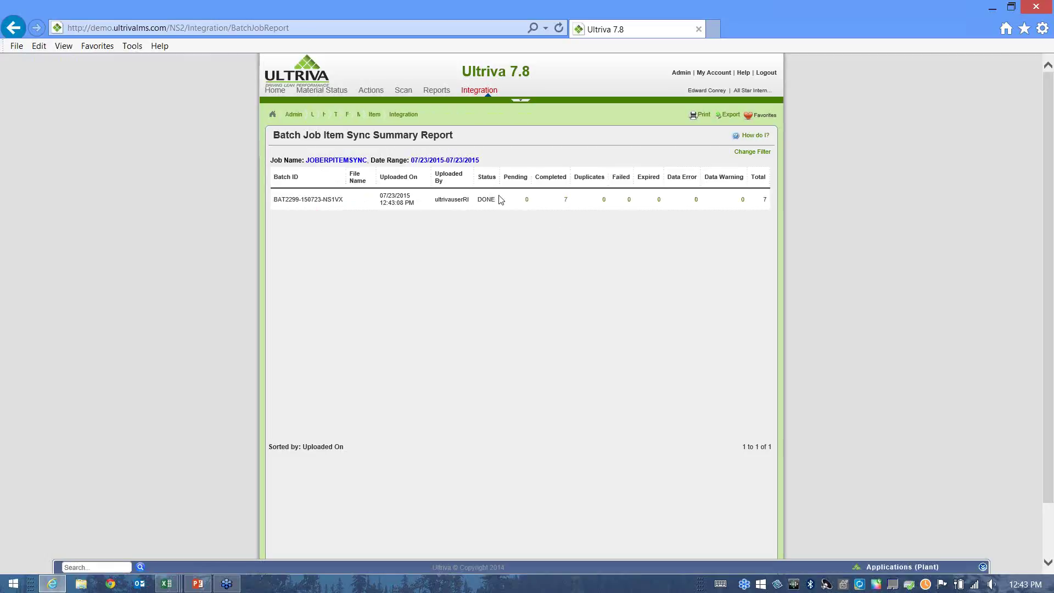
Check each of the seven completed items' loopsize and card counts, including 12116, then return to Admin.
left_click(566, 200)
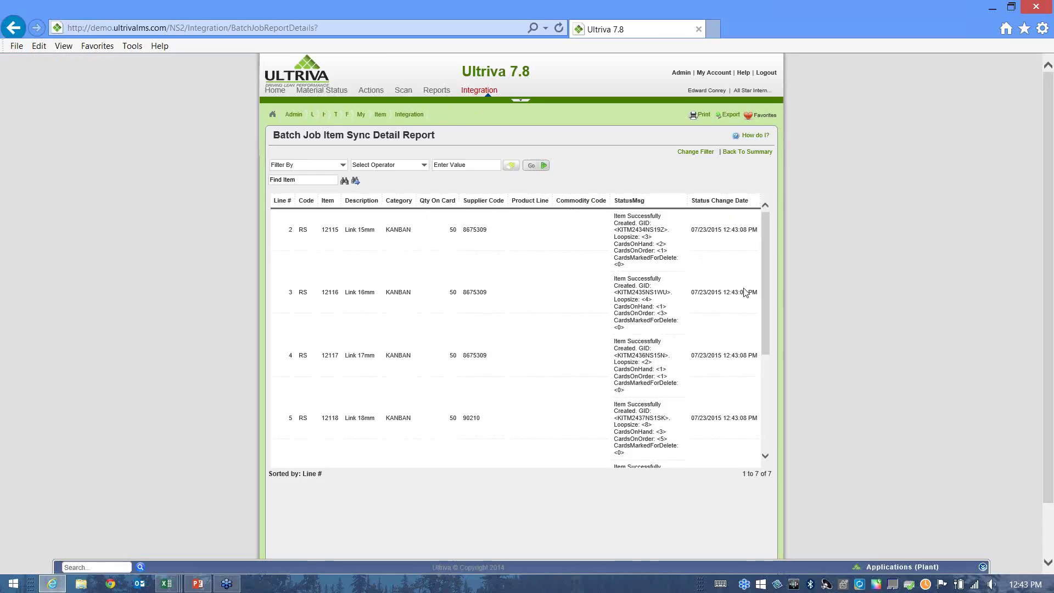
left_click_drag(767, 269, 762, 267)
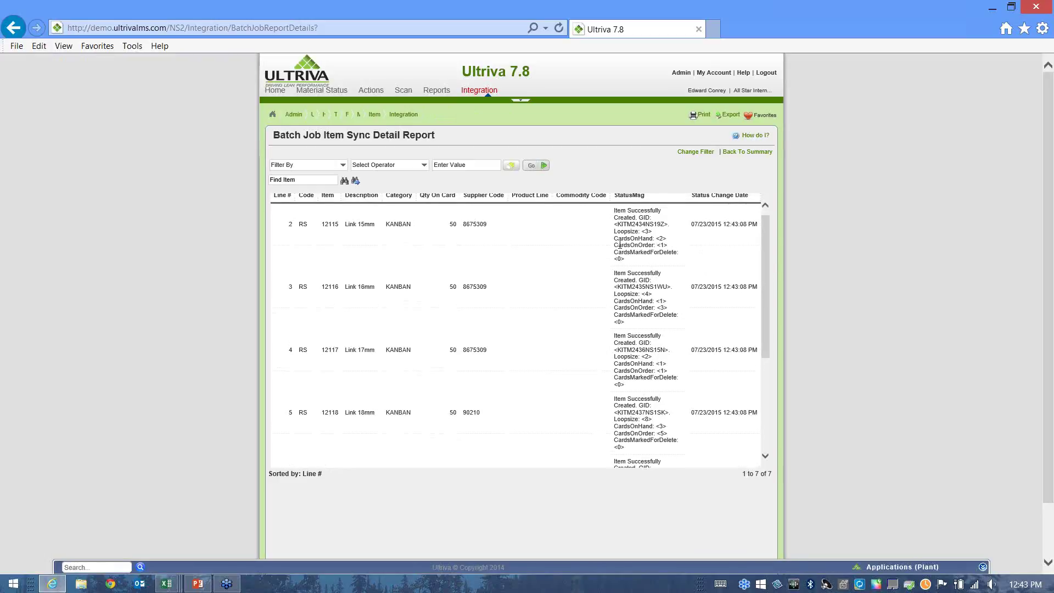
left_click_drag(614, 239, 654, 239)
left_click_drag(614, 246, 670, 245)
scroll(681, 311, "down", 1)
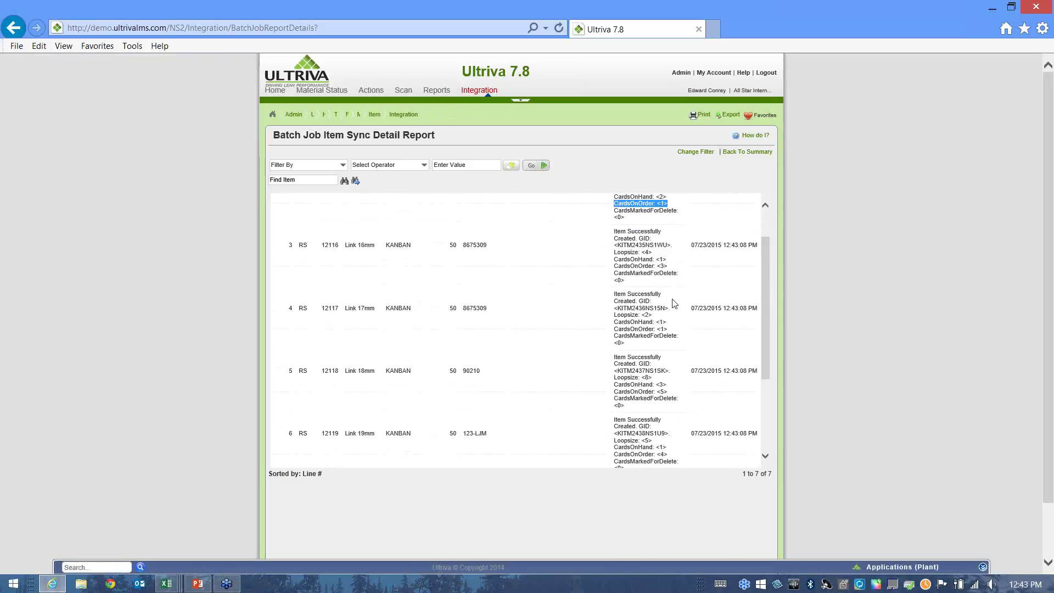
left_click_drag(614, 251, 671, 268)
scroll(692, 308, "down", 2)
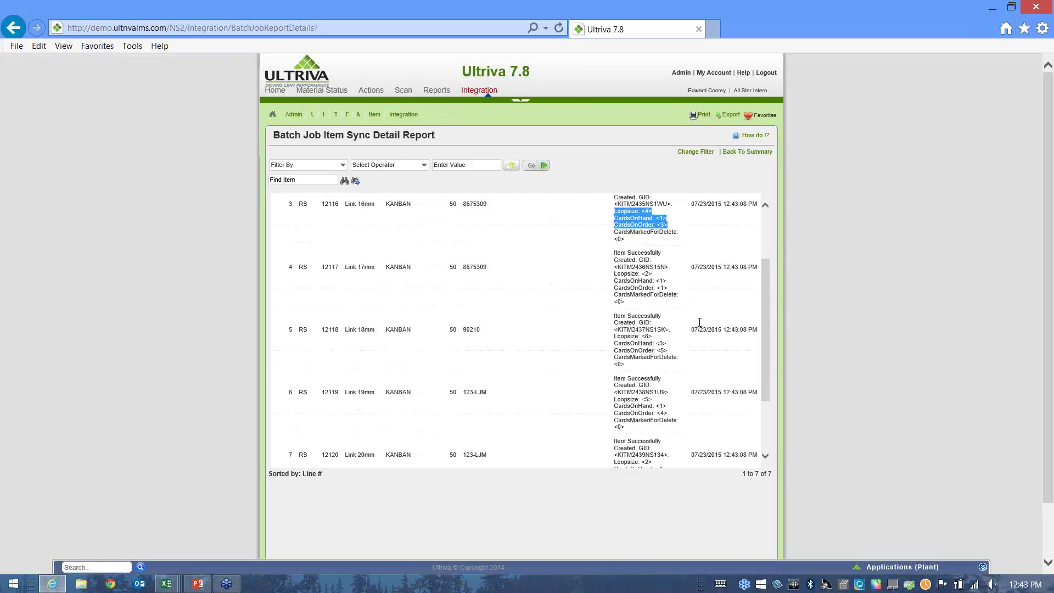
scroll(693, 336, "down", 3)
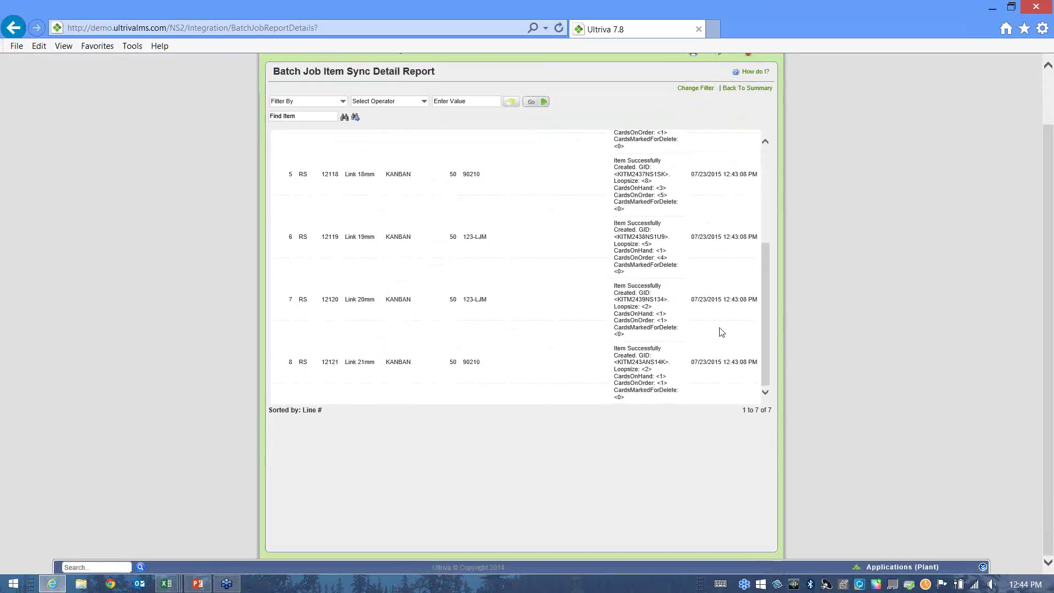
scroll(720, 324, "up", 6)
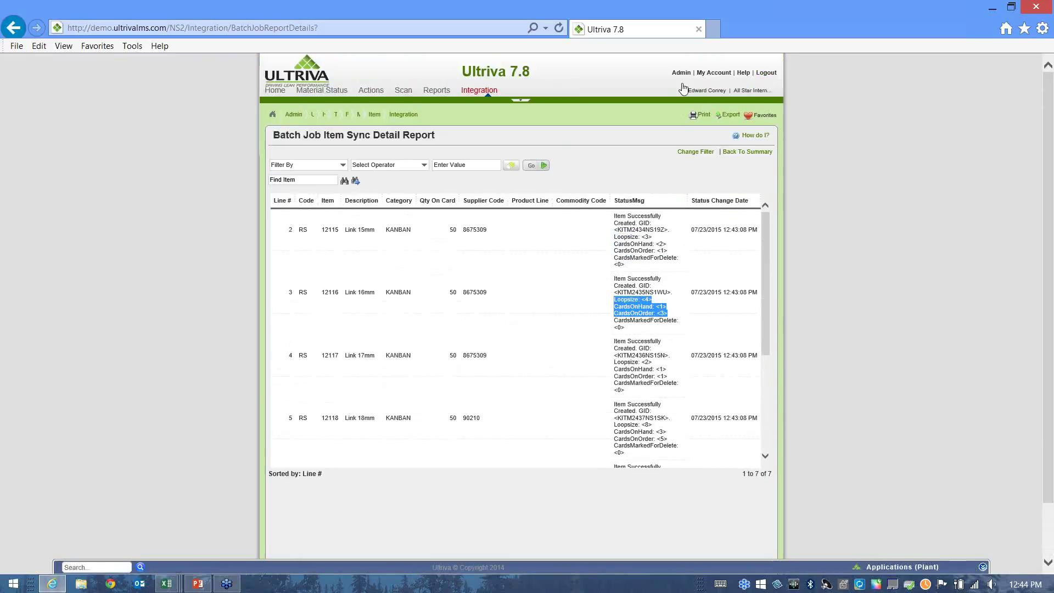
left_click(681, 73)
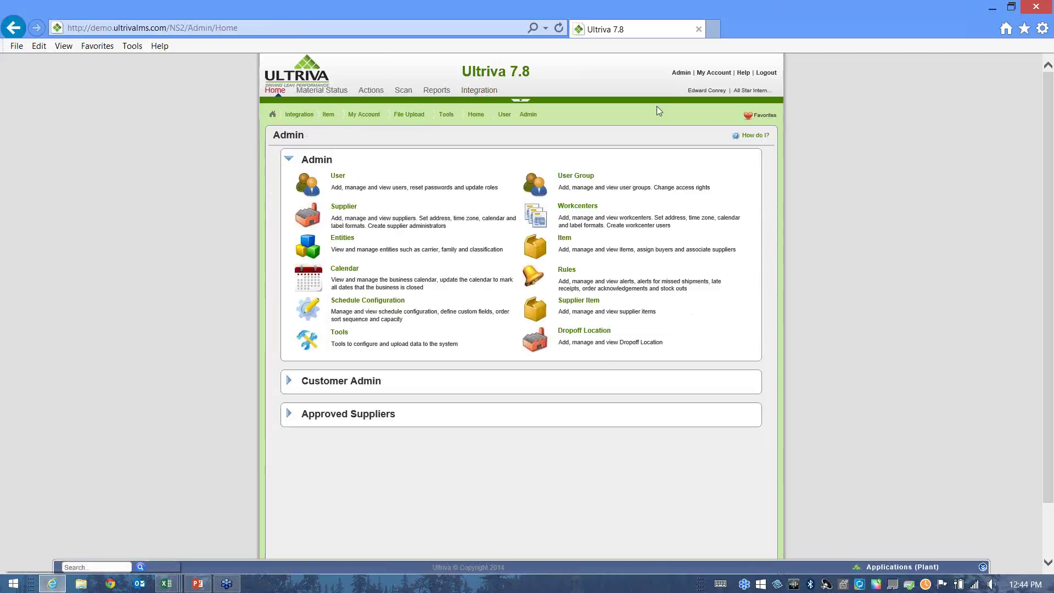
Open the Items List and check new items 12115 (Link 15mm) through 12121 (Link 21mm).
left_click(566, 240)
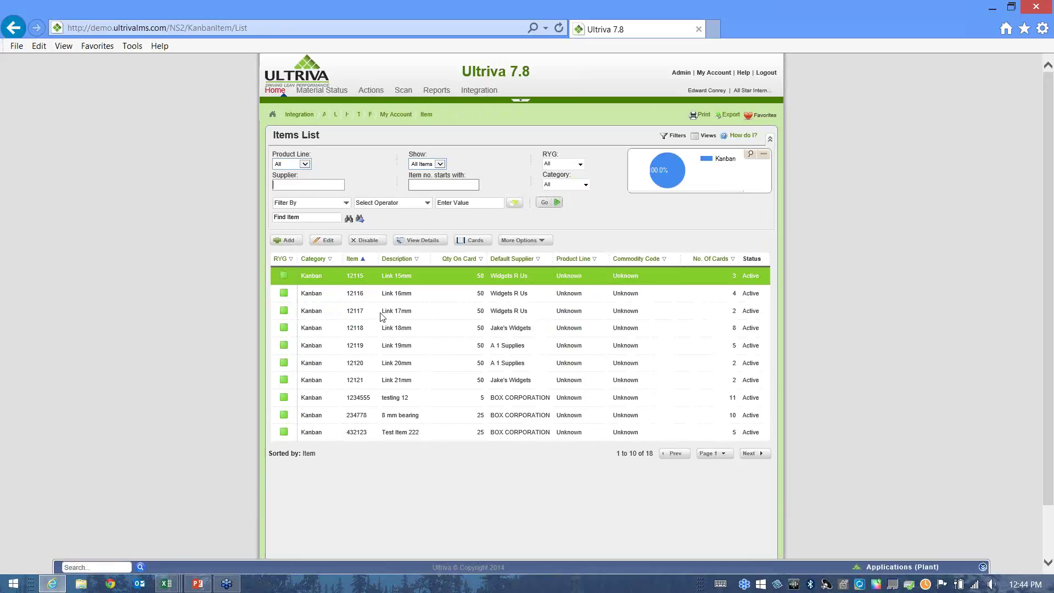
left_click(373, 381)
left_click(371, 277)
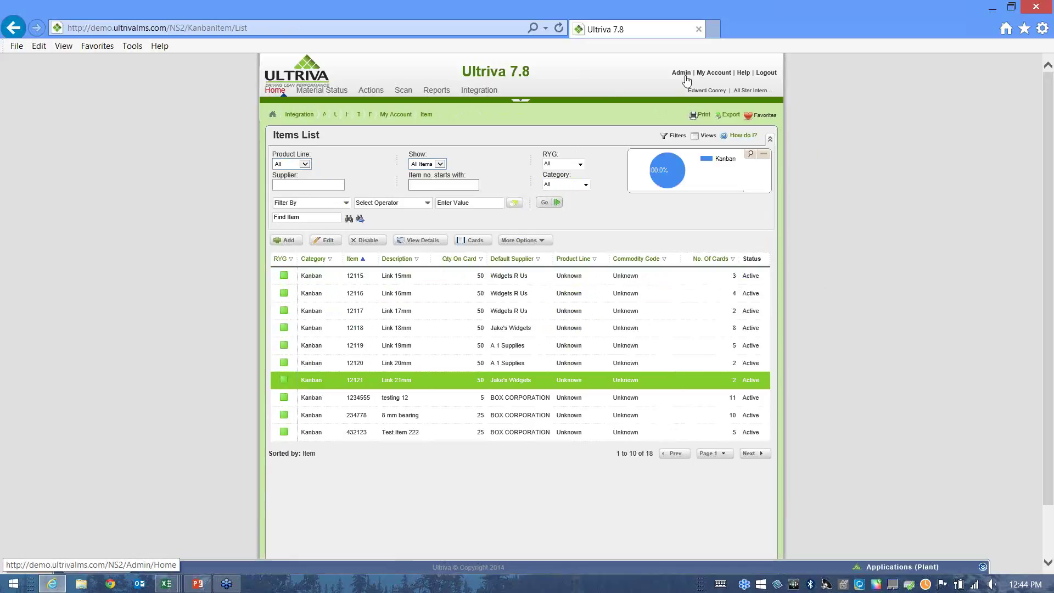
Set supplier Jake's Widgets' label format to Supplier4x6 and save it.
left_click(685, 77)
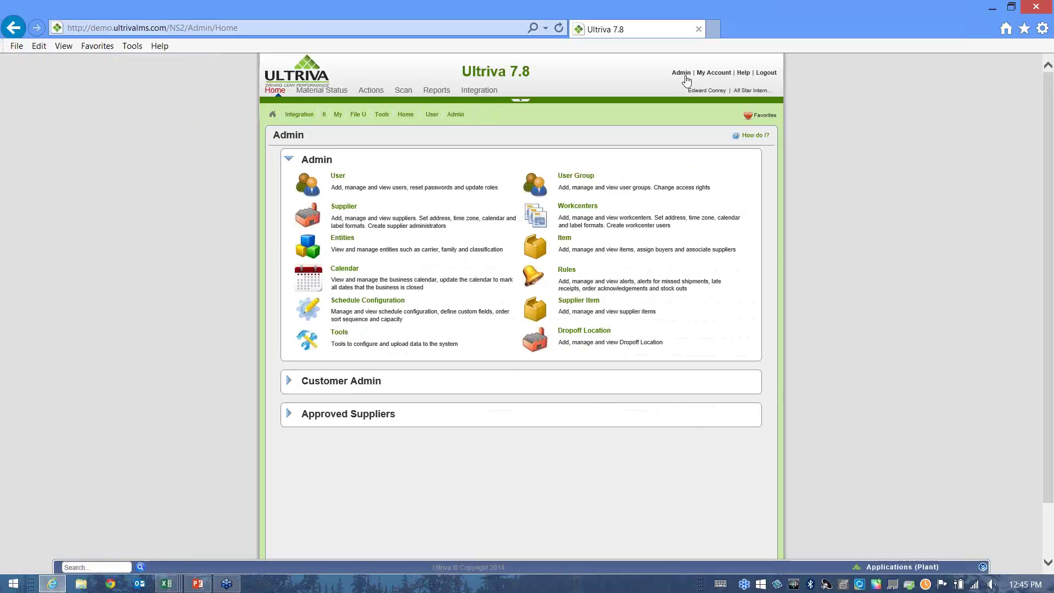
left_click(344, 207)
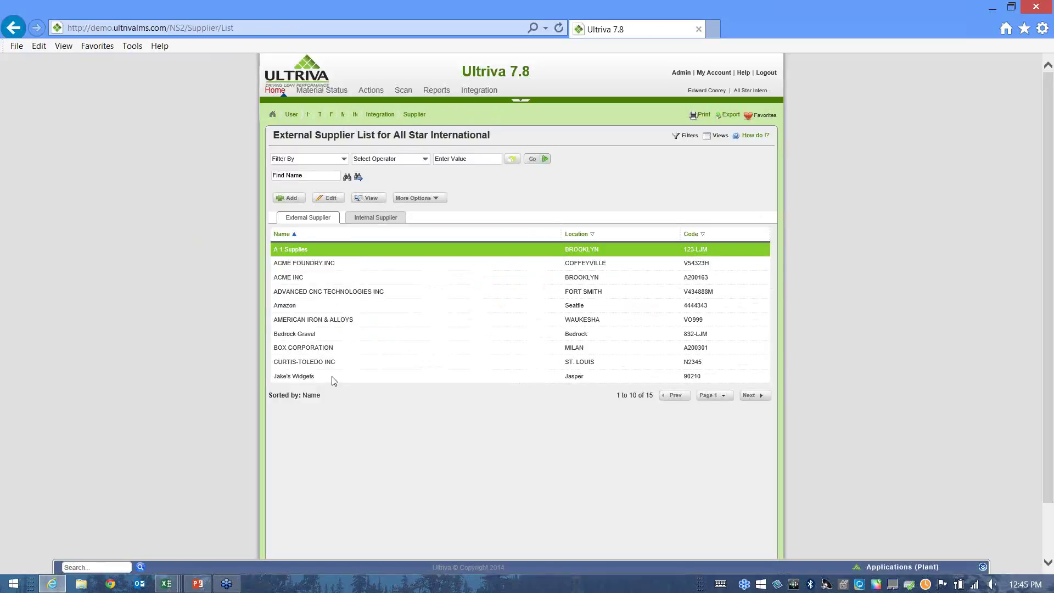
left_click(331, 378)
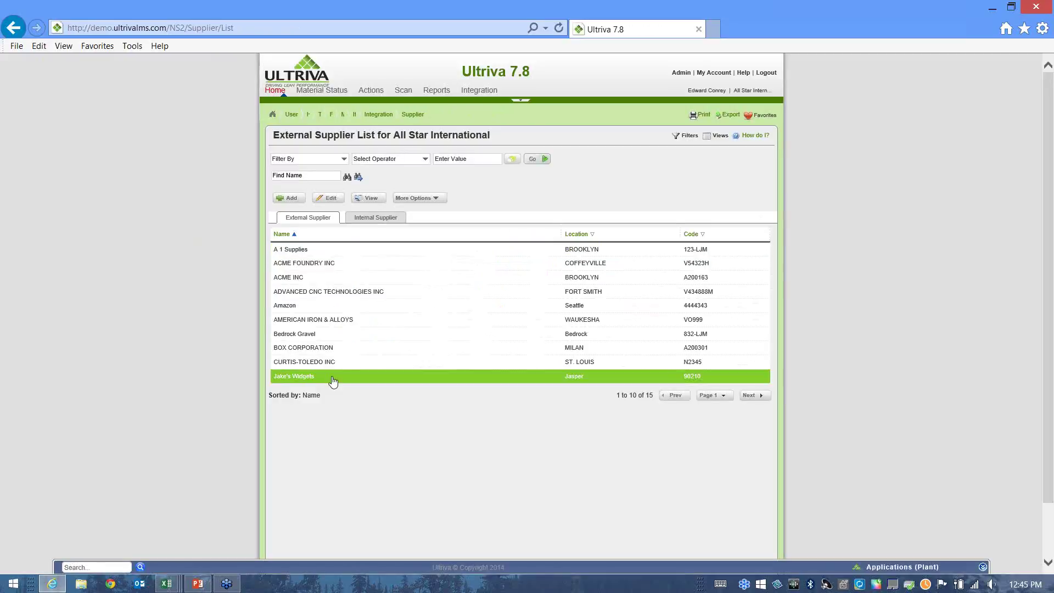
left_click(327, 199)
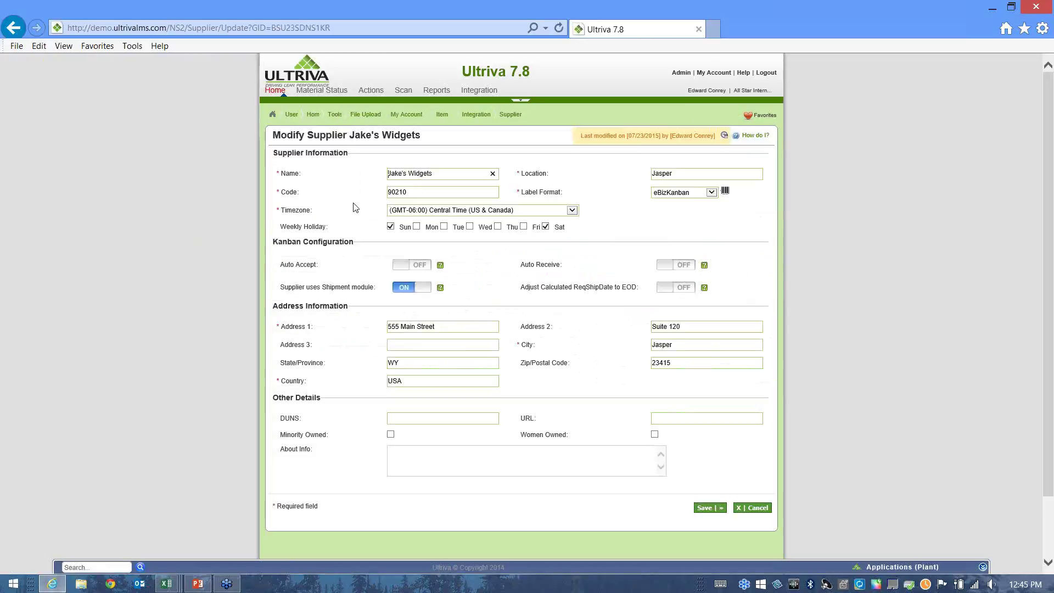
left_click(711, 192)
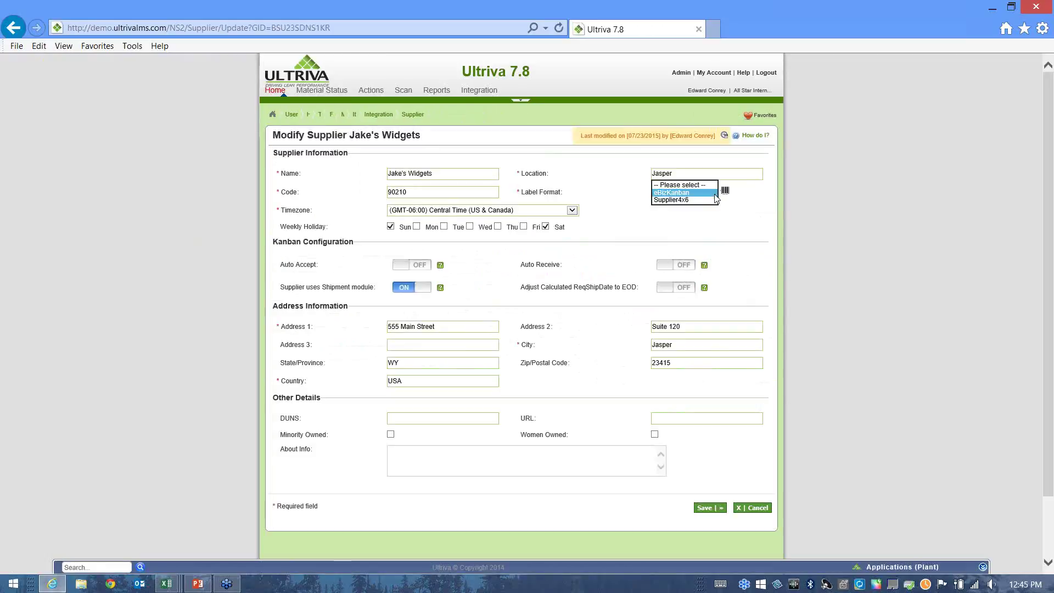
left_click(680, 199)
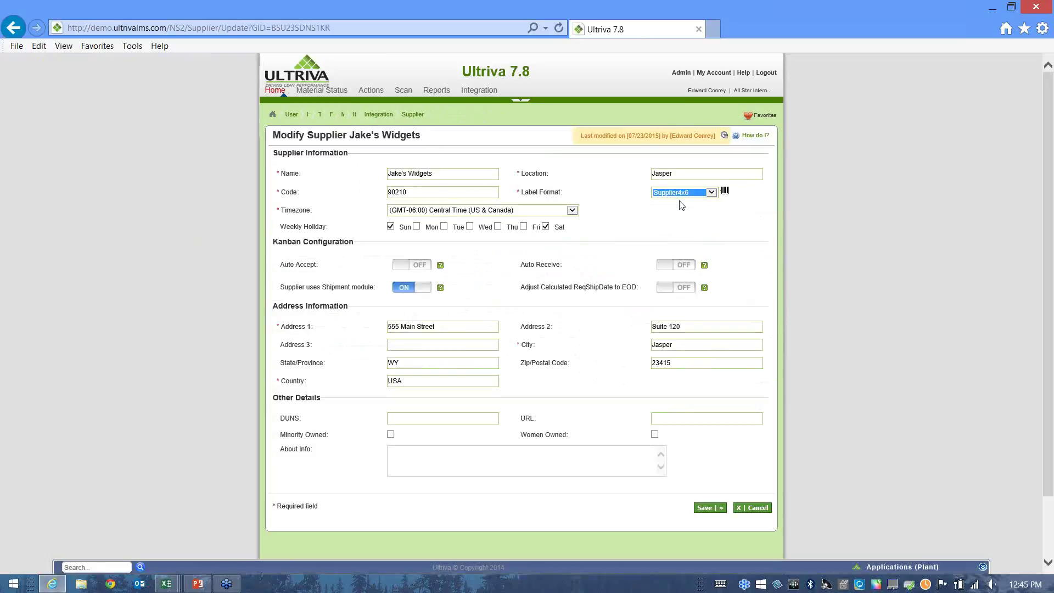
left_click(708, 510)
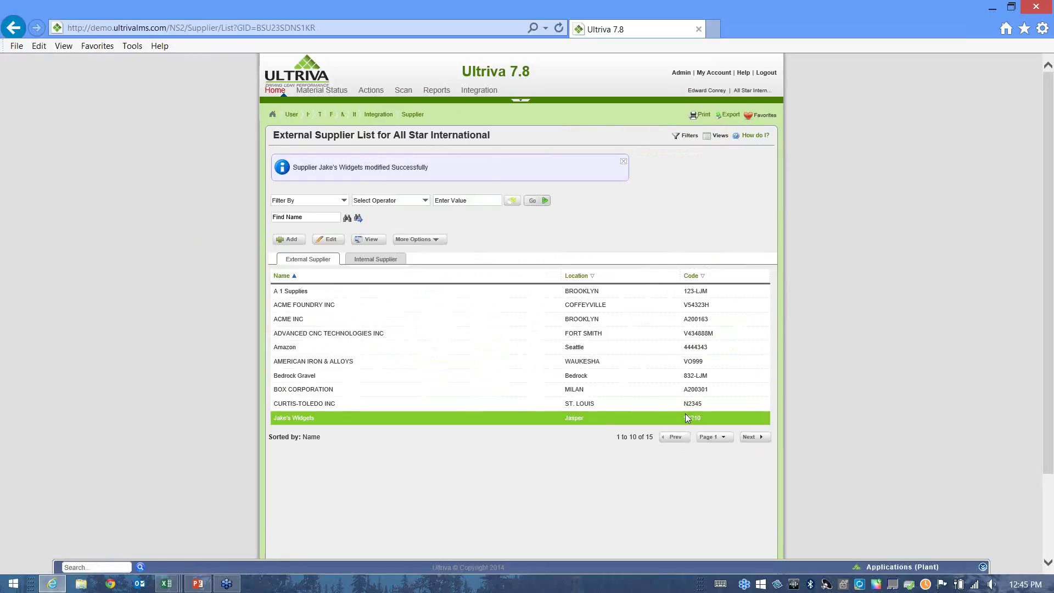
left_click(718, 29)
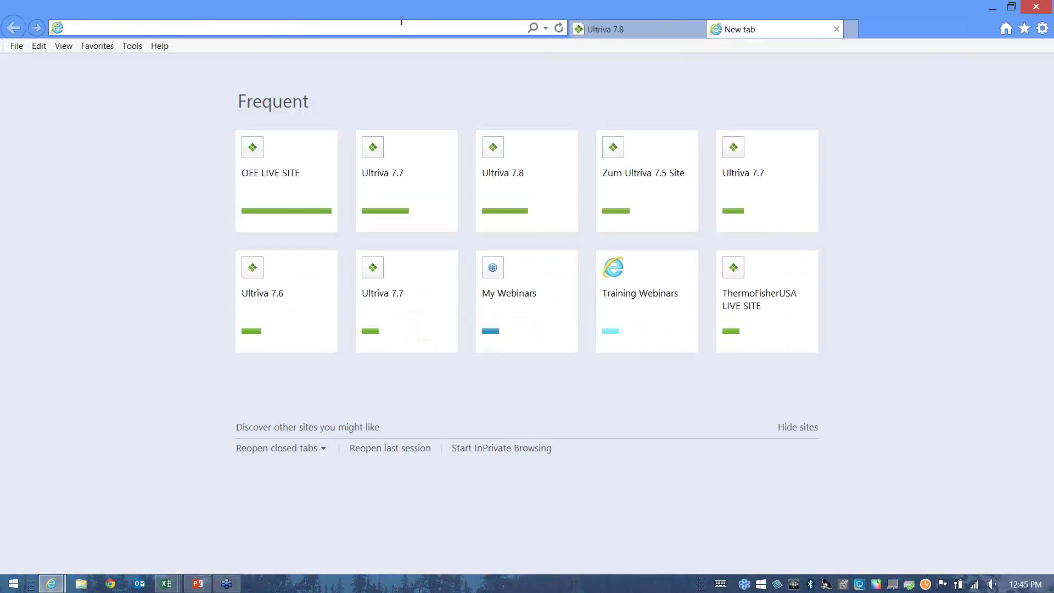
Go to the help.ultrivalms.com docs page showing the Integration Documentation Introduction.
type("hel")
key("Down")
key("Down")
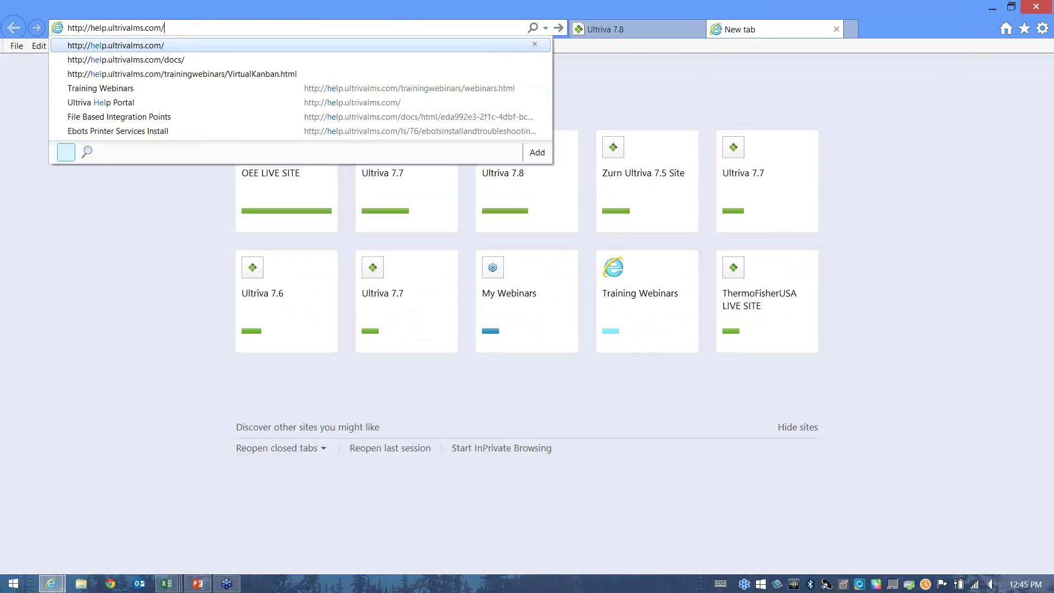
key("Return")
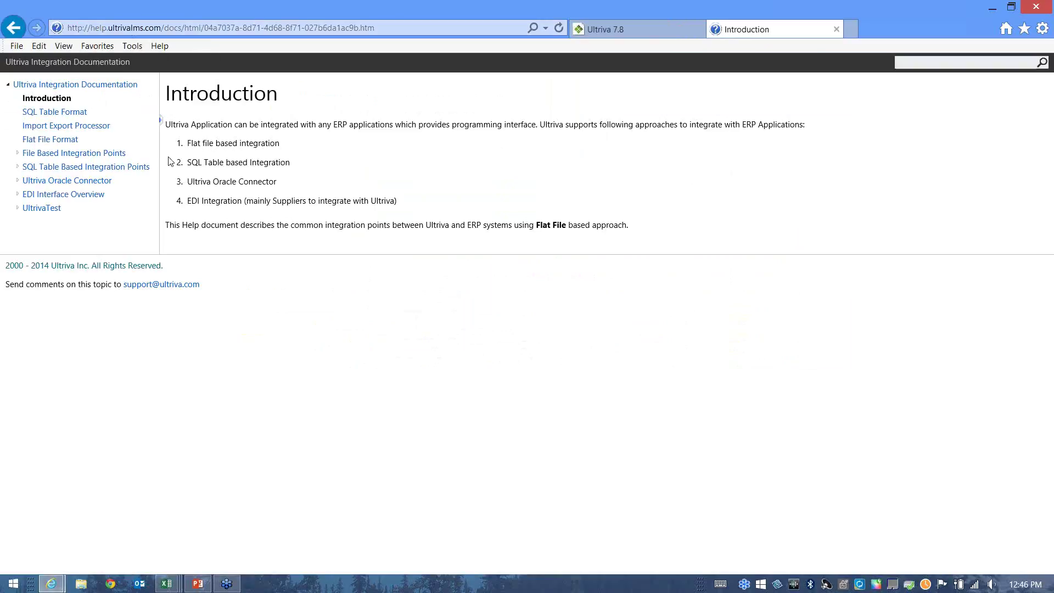
Open the Item Sync topic under File Based Integration Points > ERP to Ultriva.
left_click(76, 159)
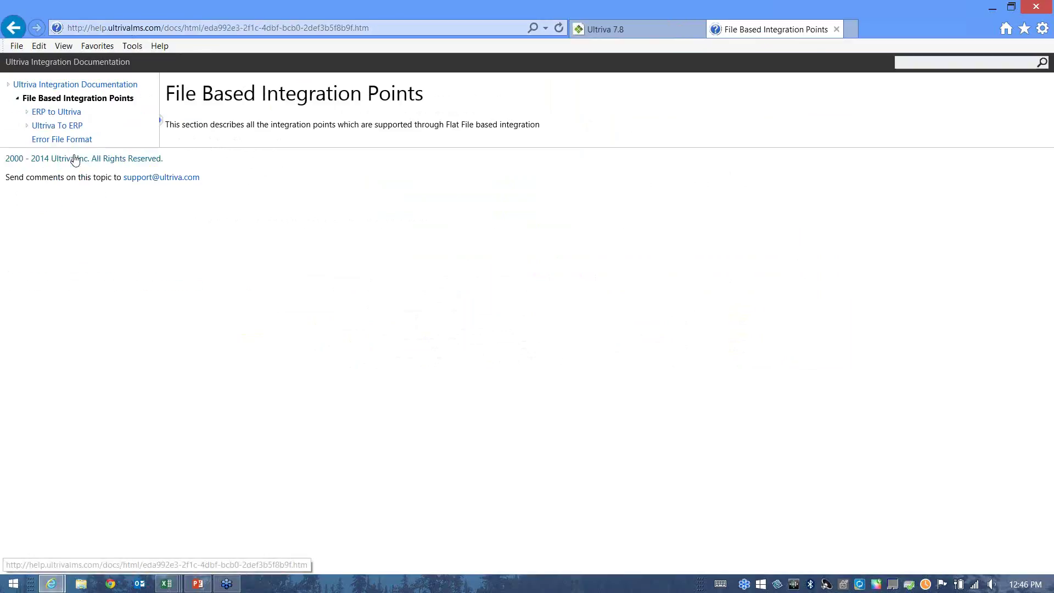
left_click(57, 111)
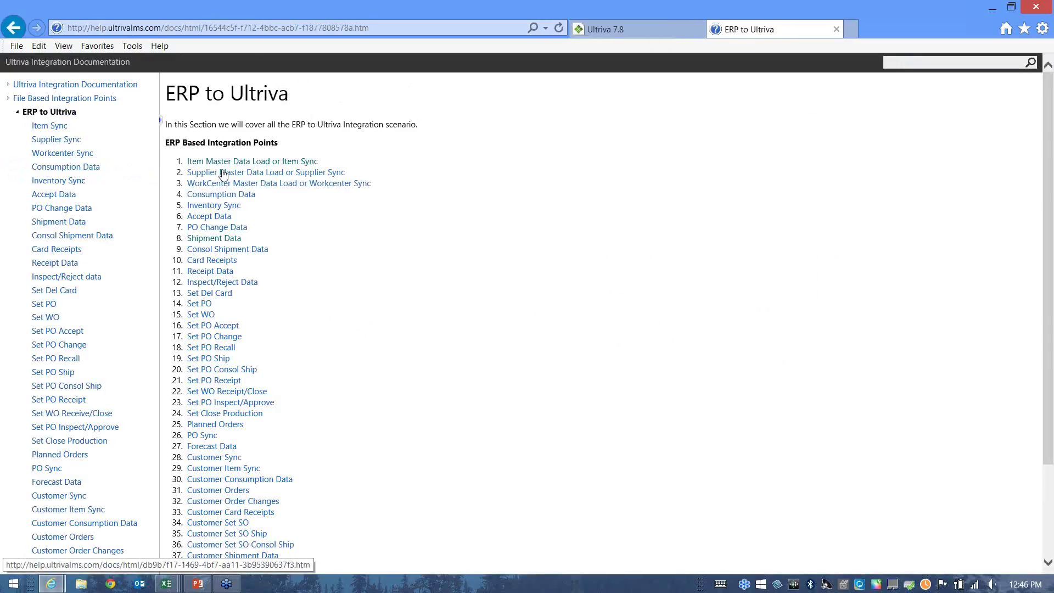
left_click(216, 165)
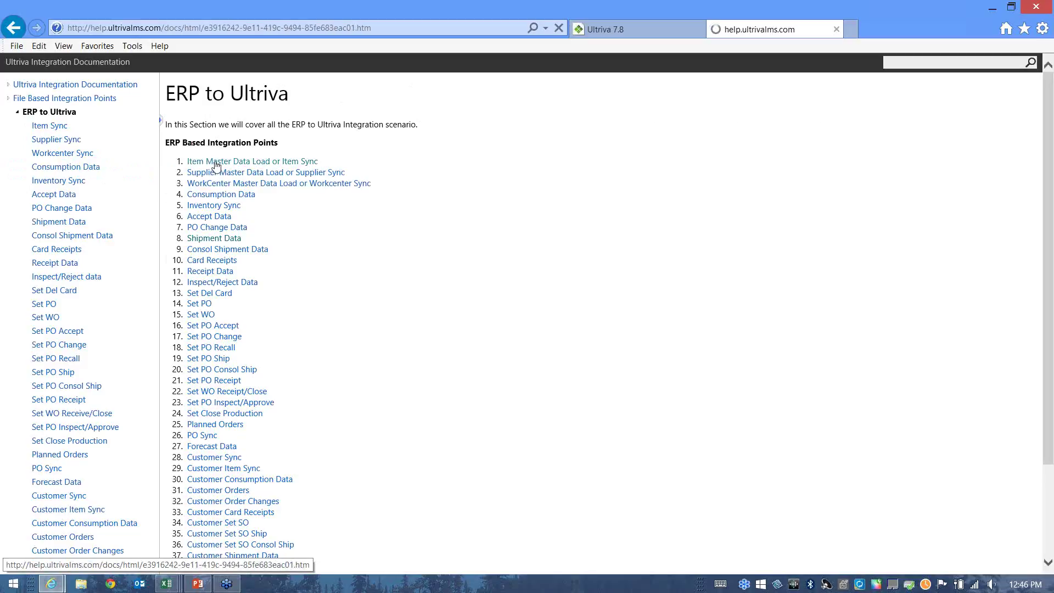
Scroll through the flex fields, highlighting EBJ_RTPARAMS.DrawingNo and EBJ_RTPARAMS.PO_TYPE, then back to top.
scroll(317, 286, "down", 4)
scroll(335, 329, "down", 15)
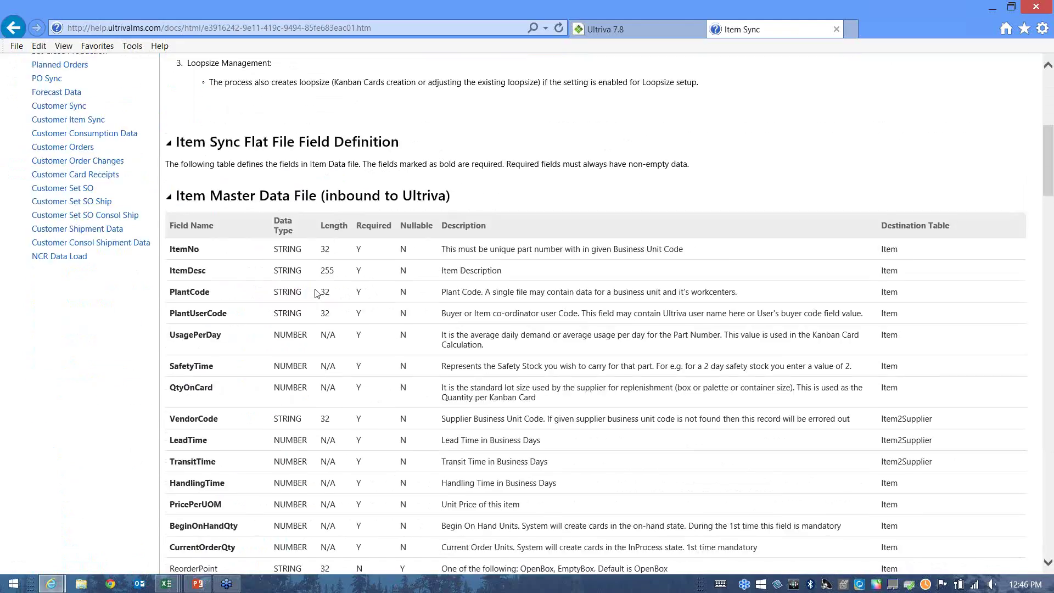
scroll(357, 365, "down", 6)
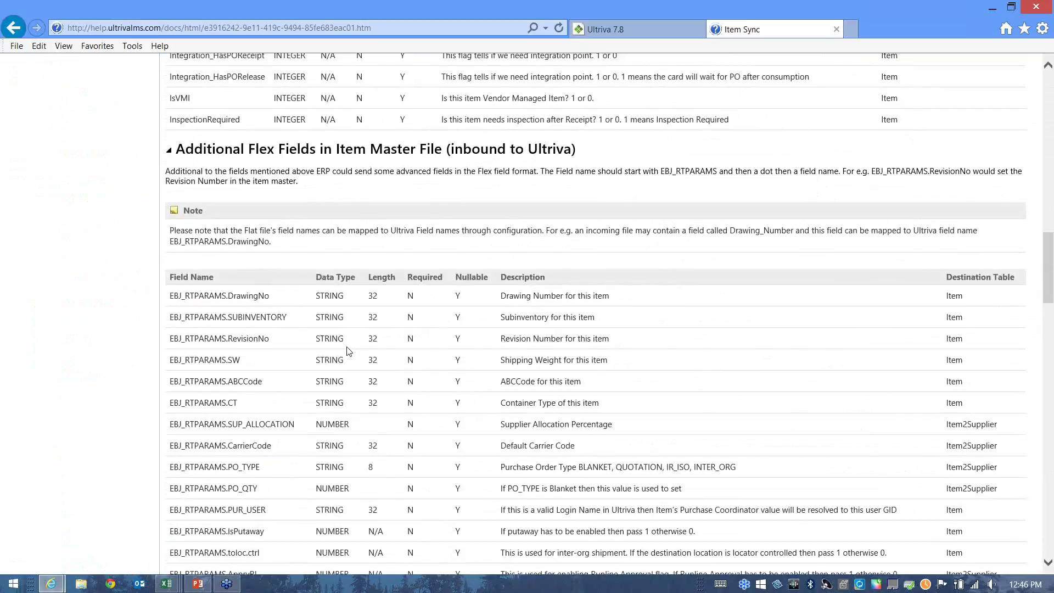
double_click(174, 141)
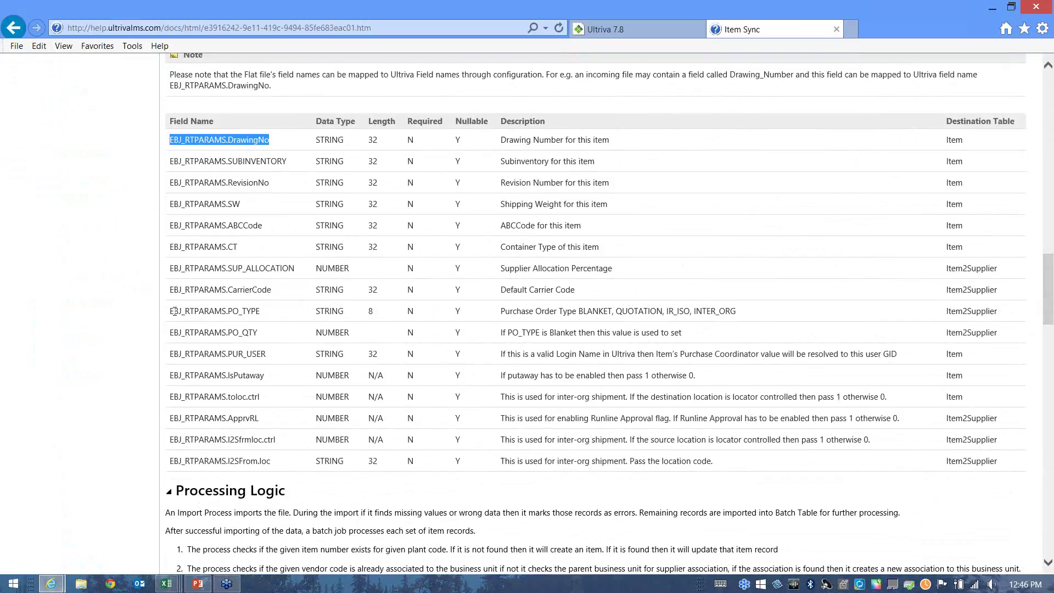
left_click_drag(171, 311, 259, 314)
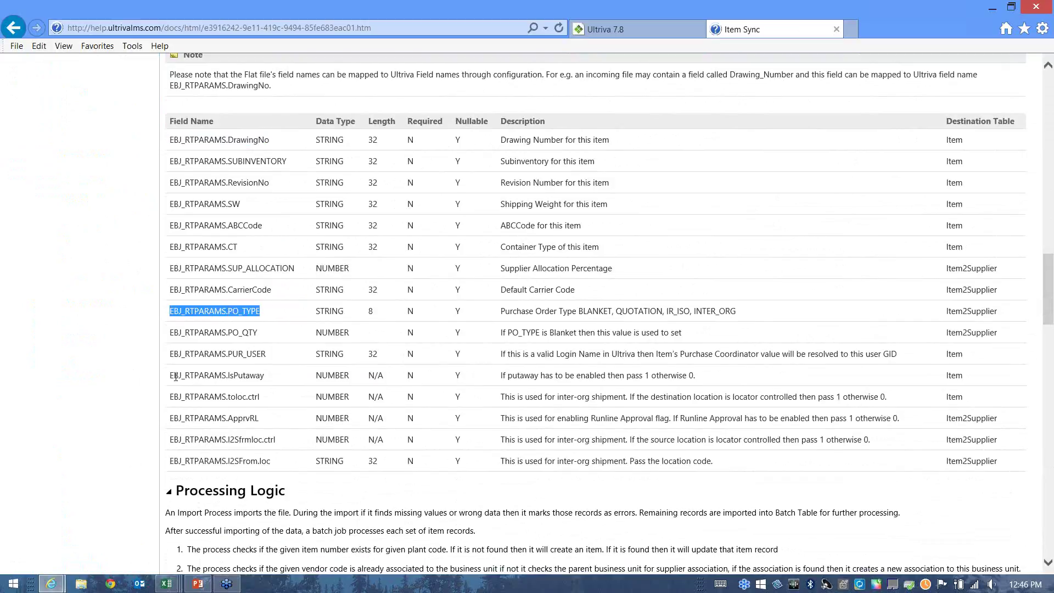
left_click_drag(180, 374, 253, 376)
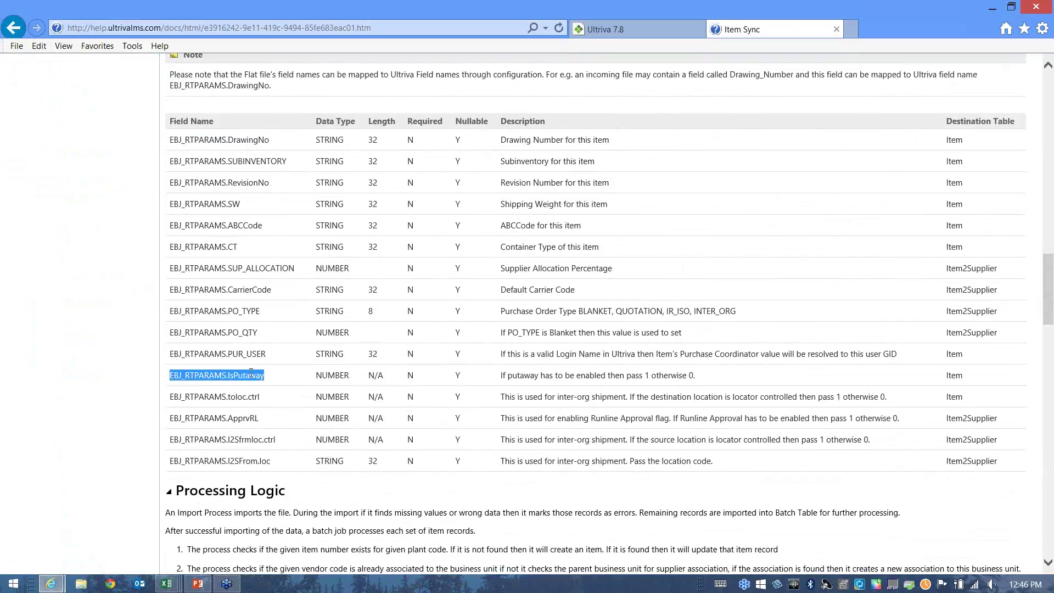
scroll(270, 368, "up", 10)
scroll(270, 366, "up", 15)
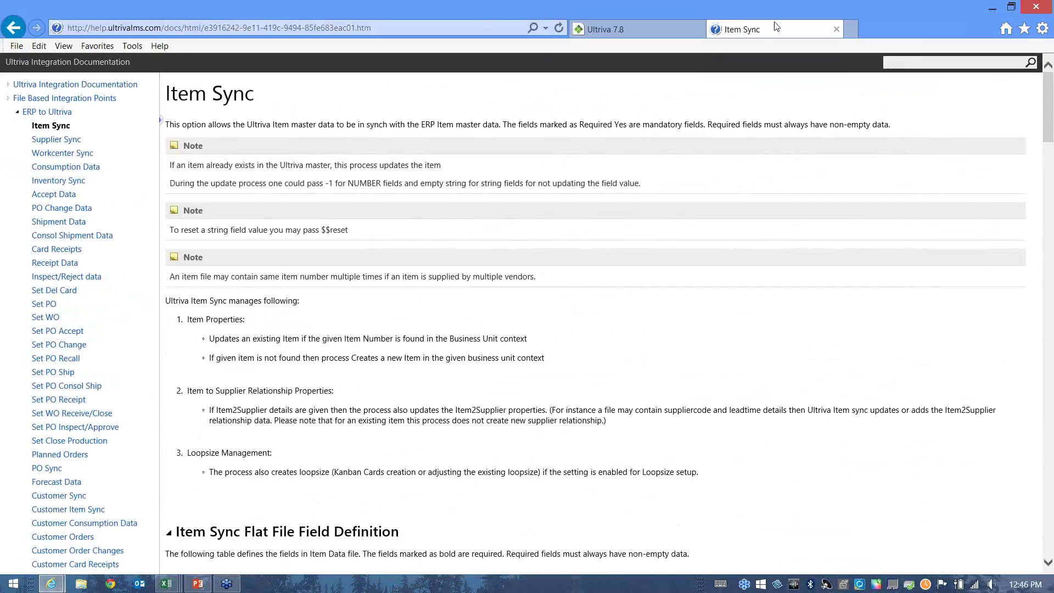
Open the Help portal's Training Webinars page from Ultriva and highlight the Admin Webinars heading.
left_click(643, 28)
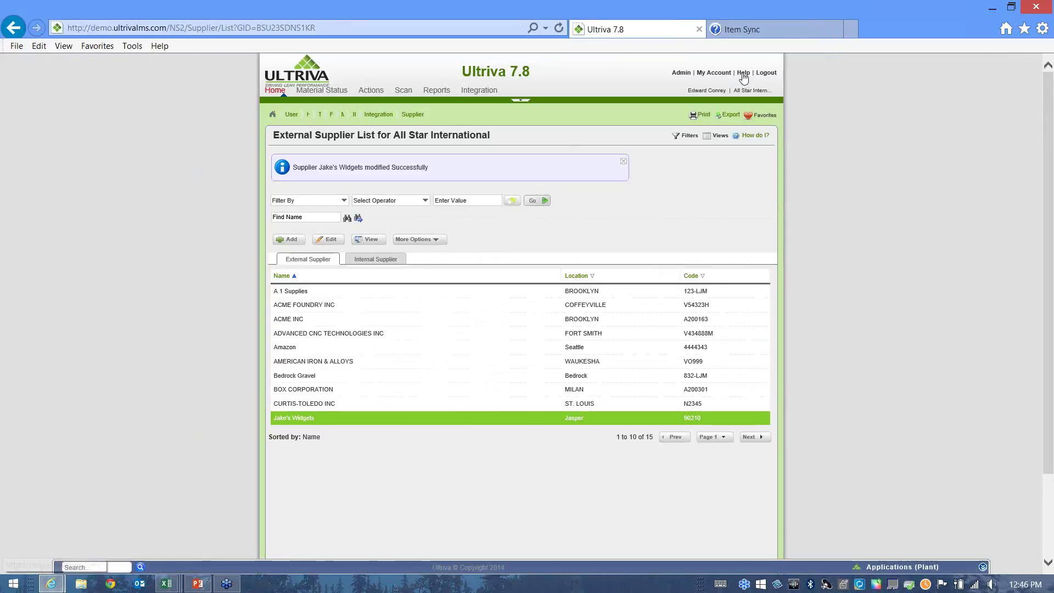
left_click(743, 75)
scroll(413, 184, "down", 3)
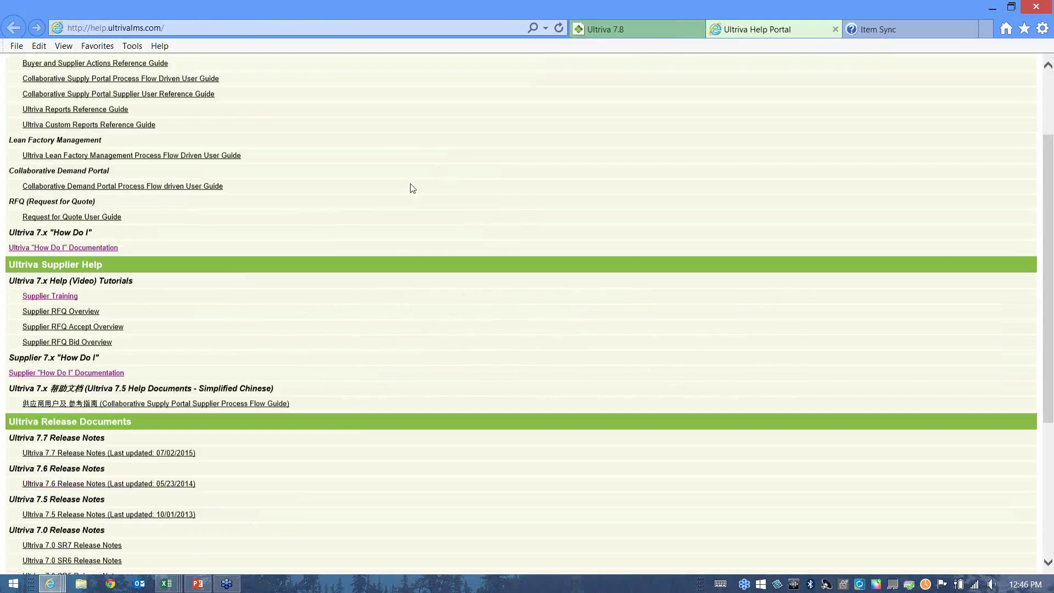
scroll(413, 188, "down", 5)
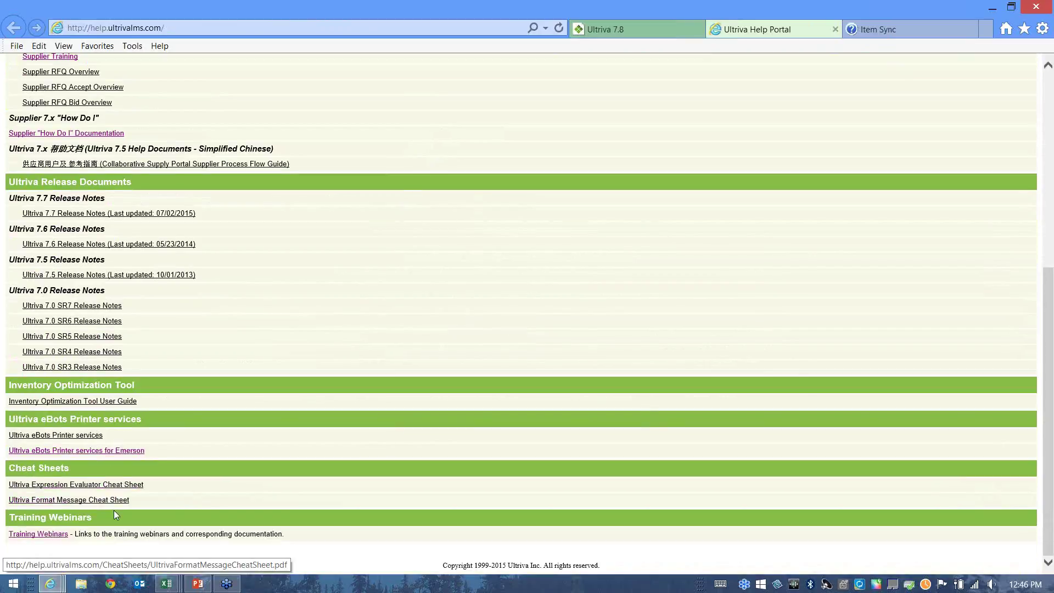
left_click(33, 535)
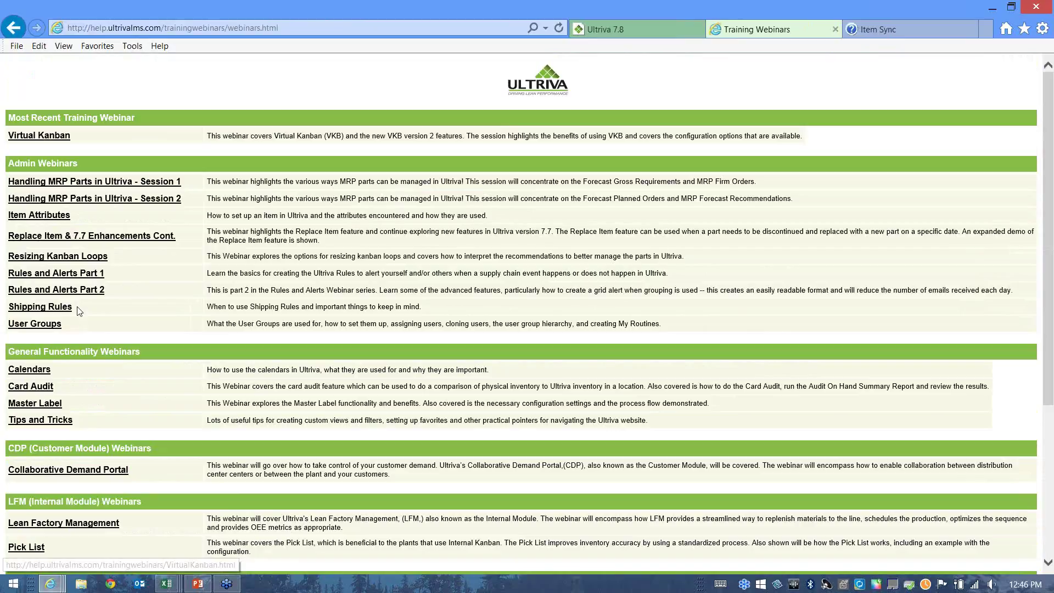
left_click_drag(8, 163, 76, 162)
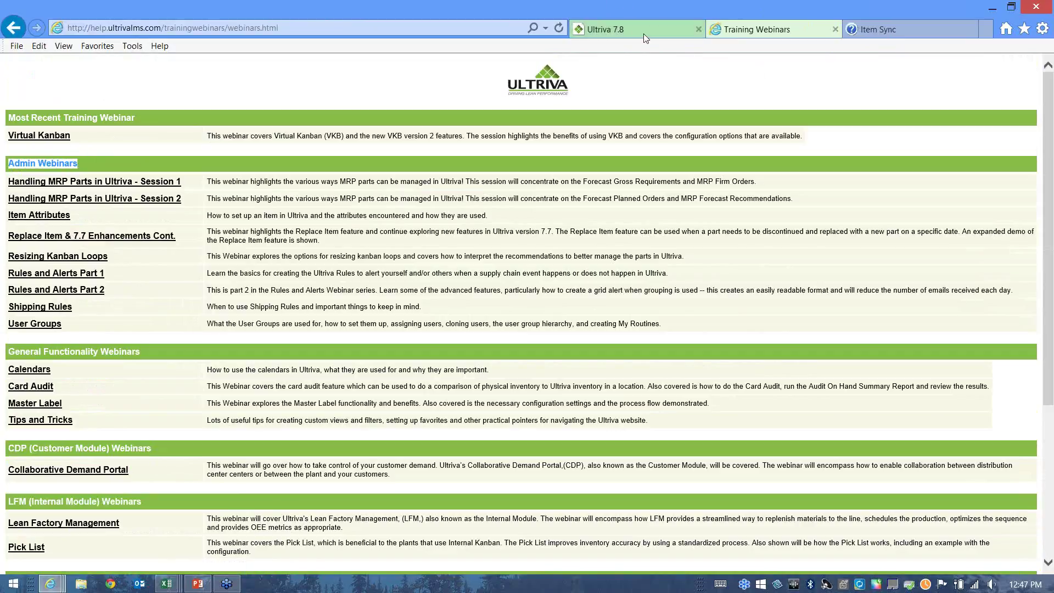
Switch to the PowerPoint slideshow and advance past General Setup Steps to slide 12, For Additional Information.
left_click_drag(413, 5, 617, 27)
key("super+d")
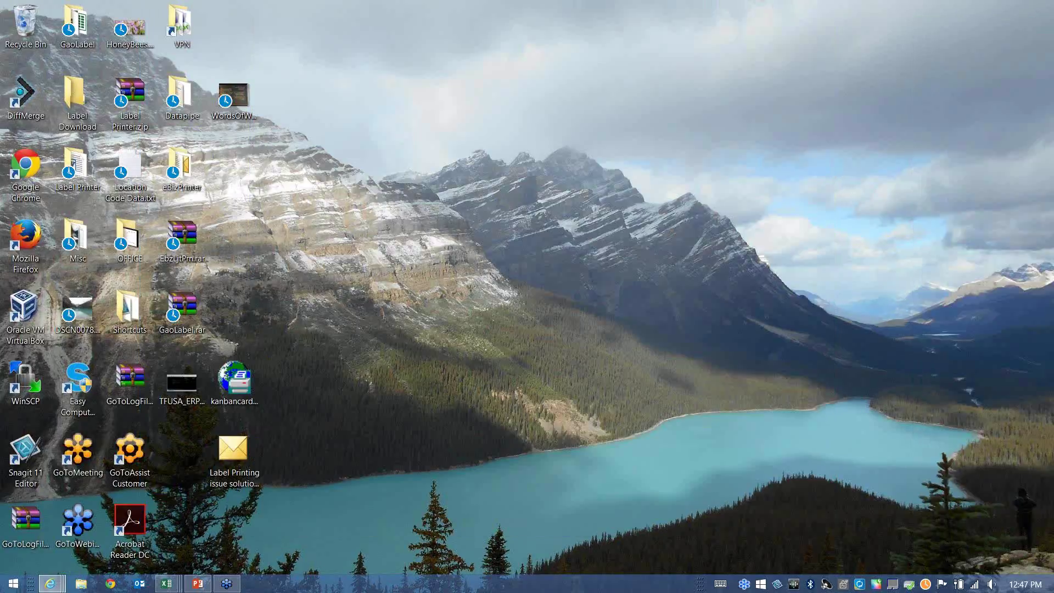
key("super+d")
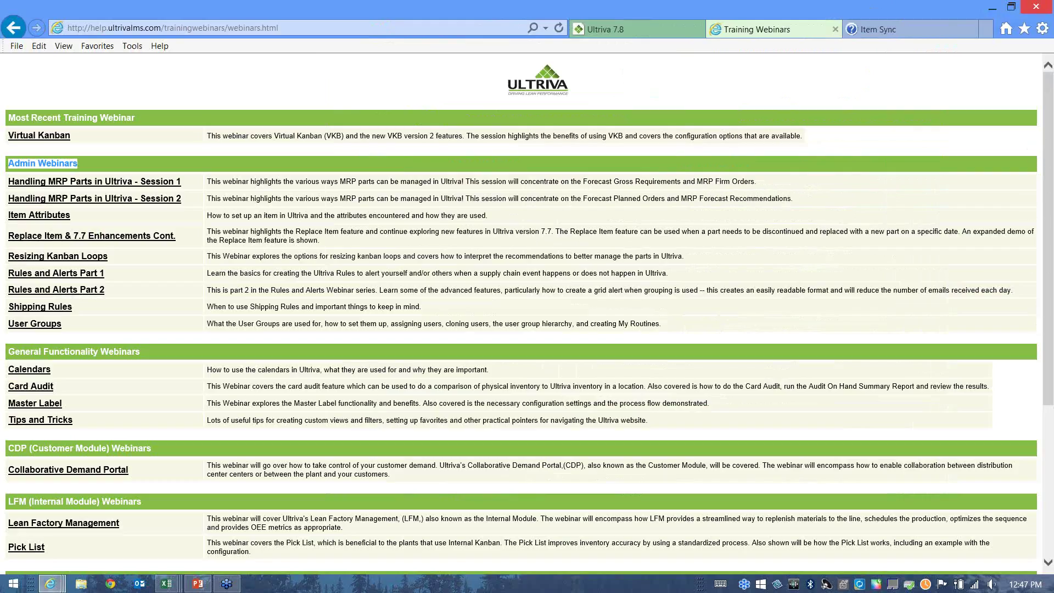
key("alt+Tab")
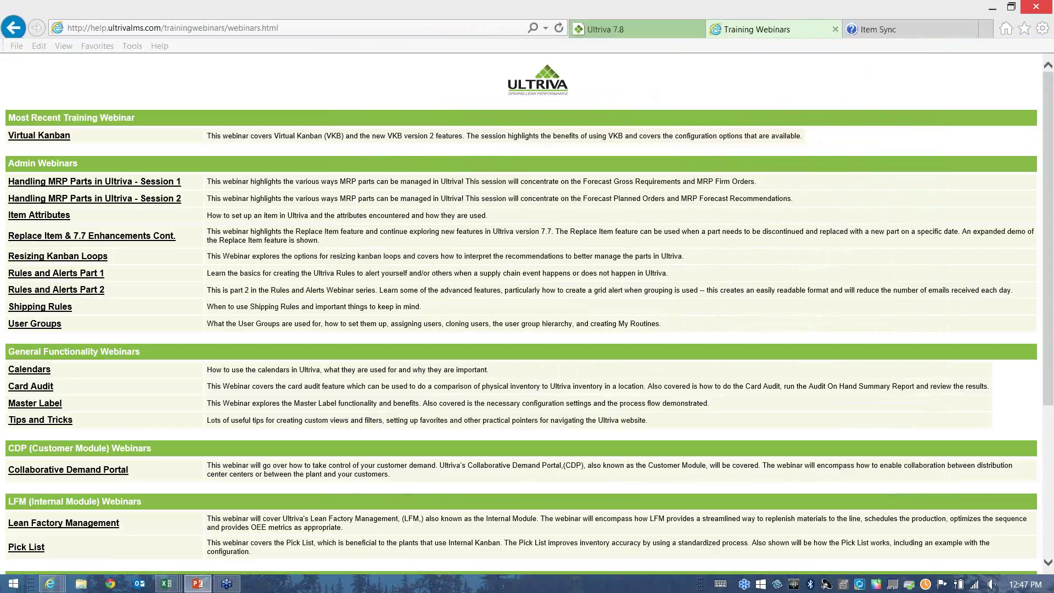
key("alt+Tab")
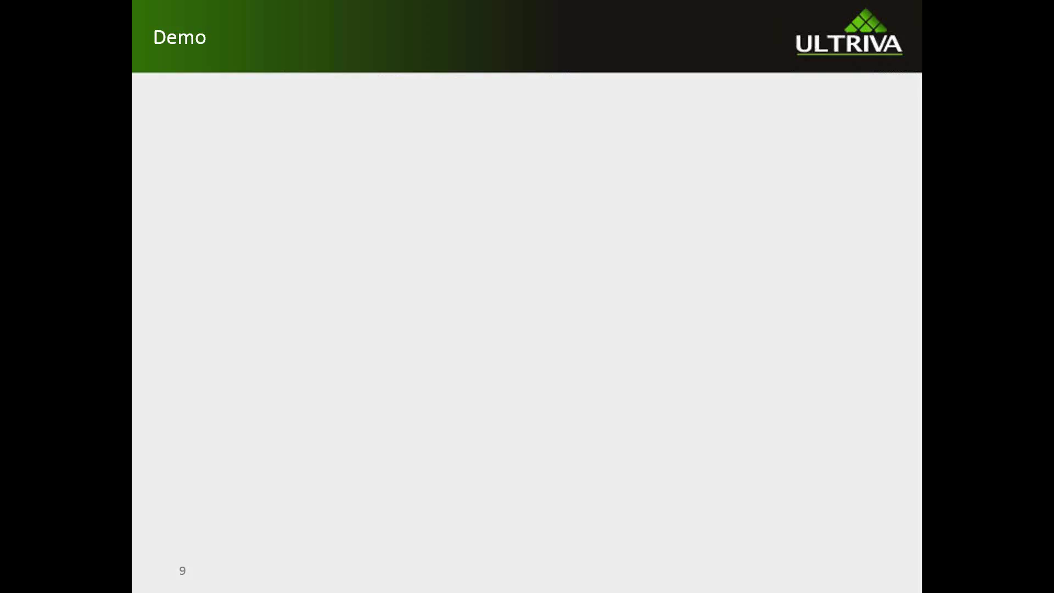
key("Right")
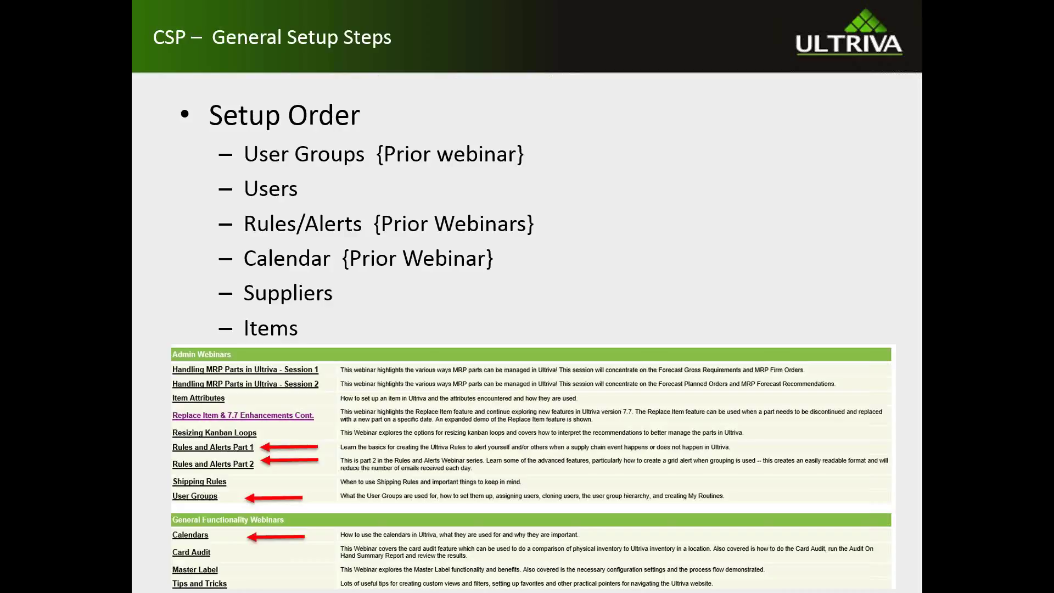
key("Right")
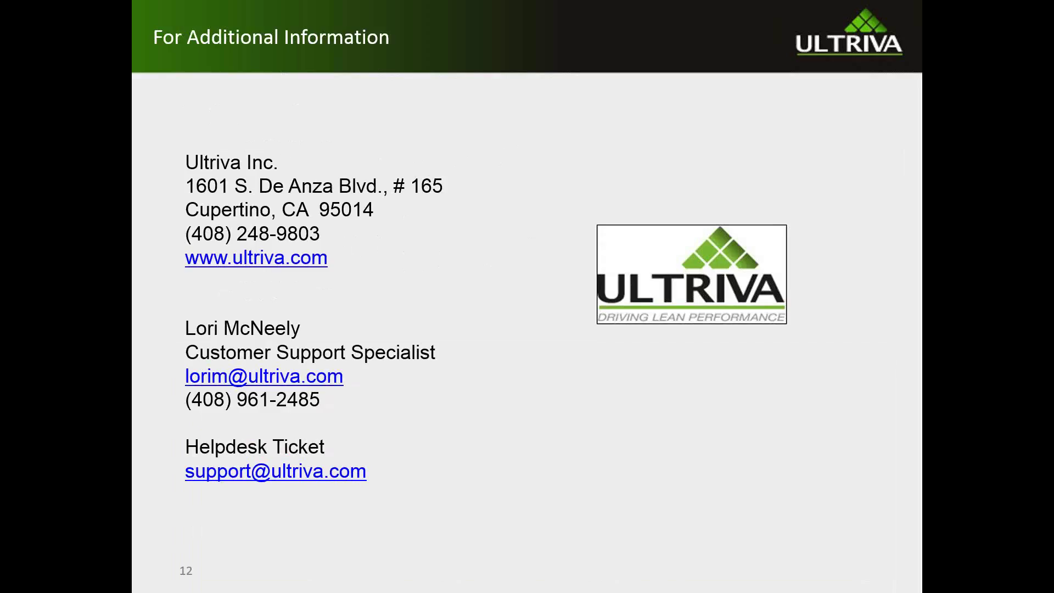